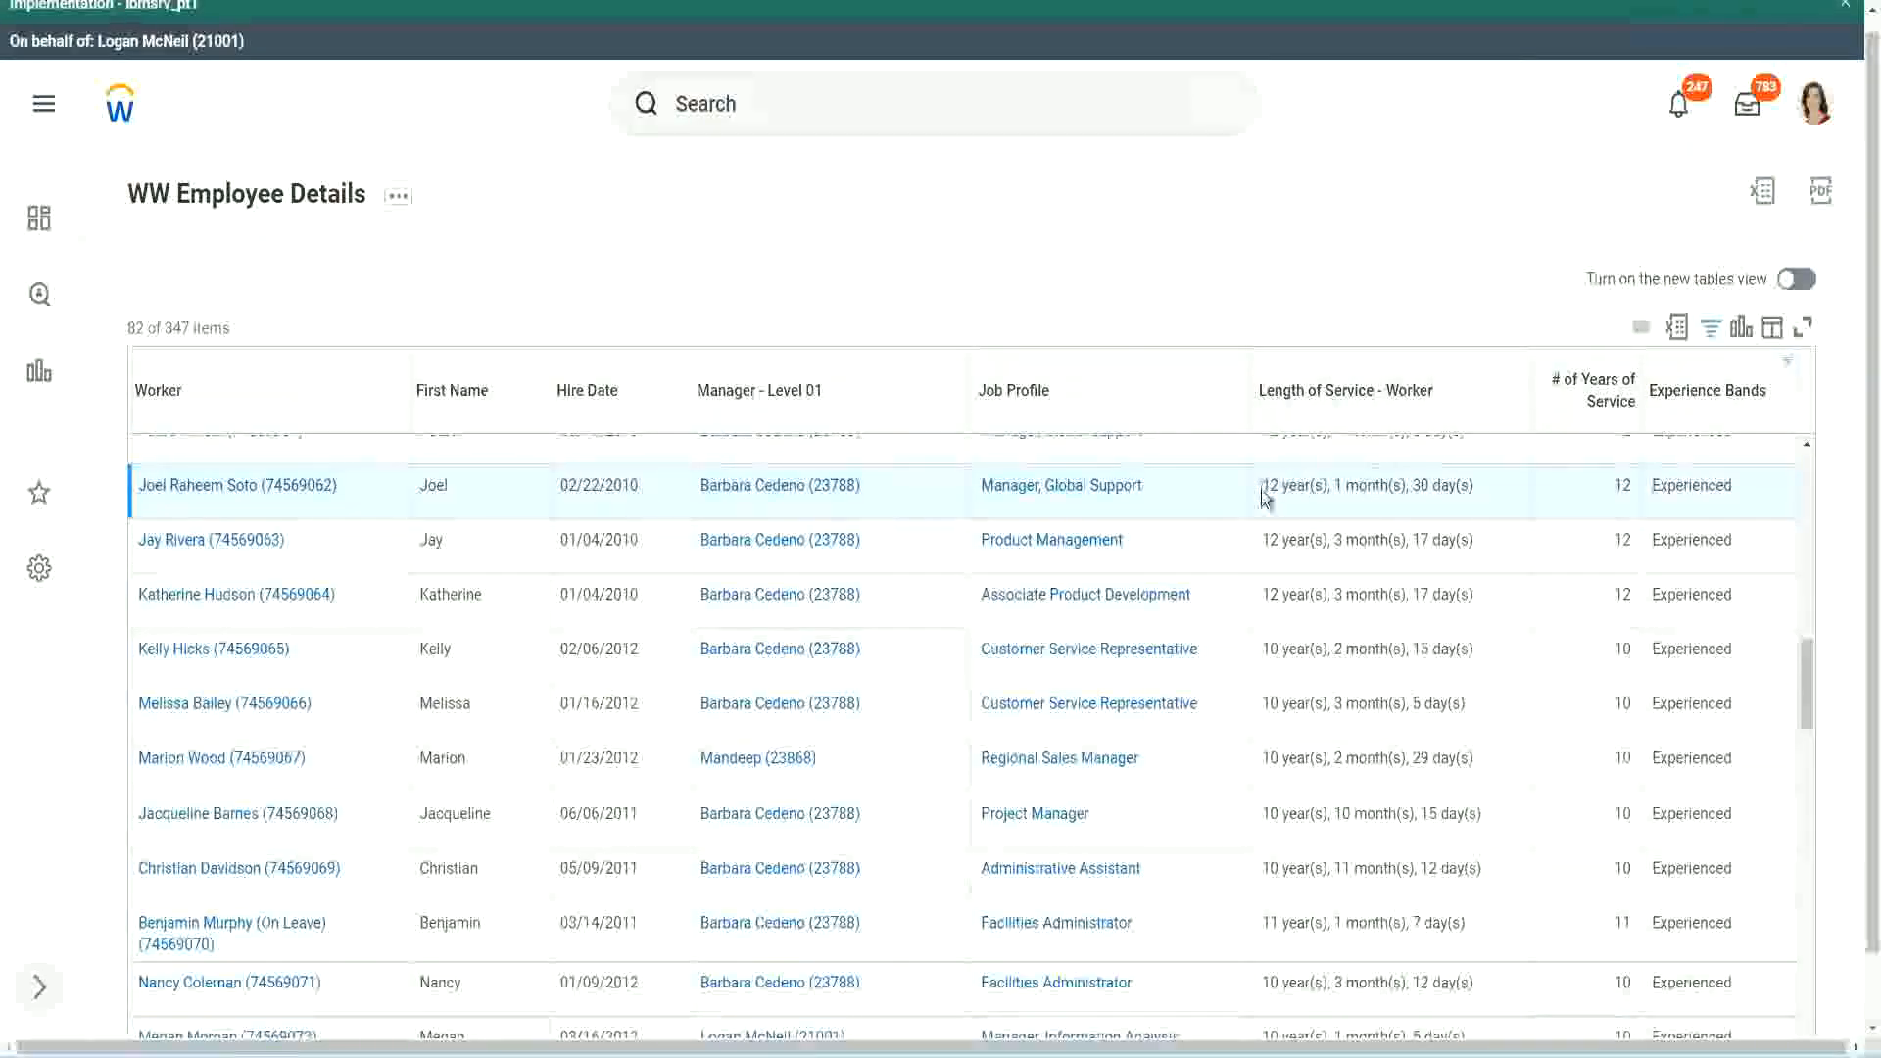
- Compare the workers' Length of Service values with their # of Years of Service values in the WW Employee Details report
{"action": "left_click_drag", "start_coordinate": [1264, 495], "coordinate": [1329, 579]}
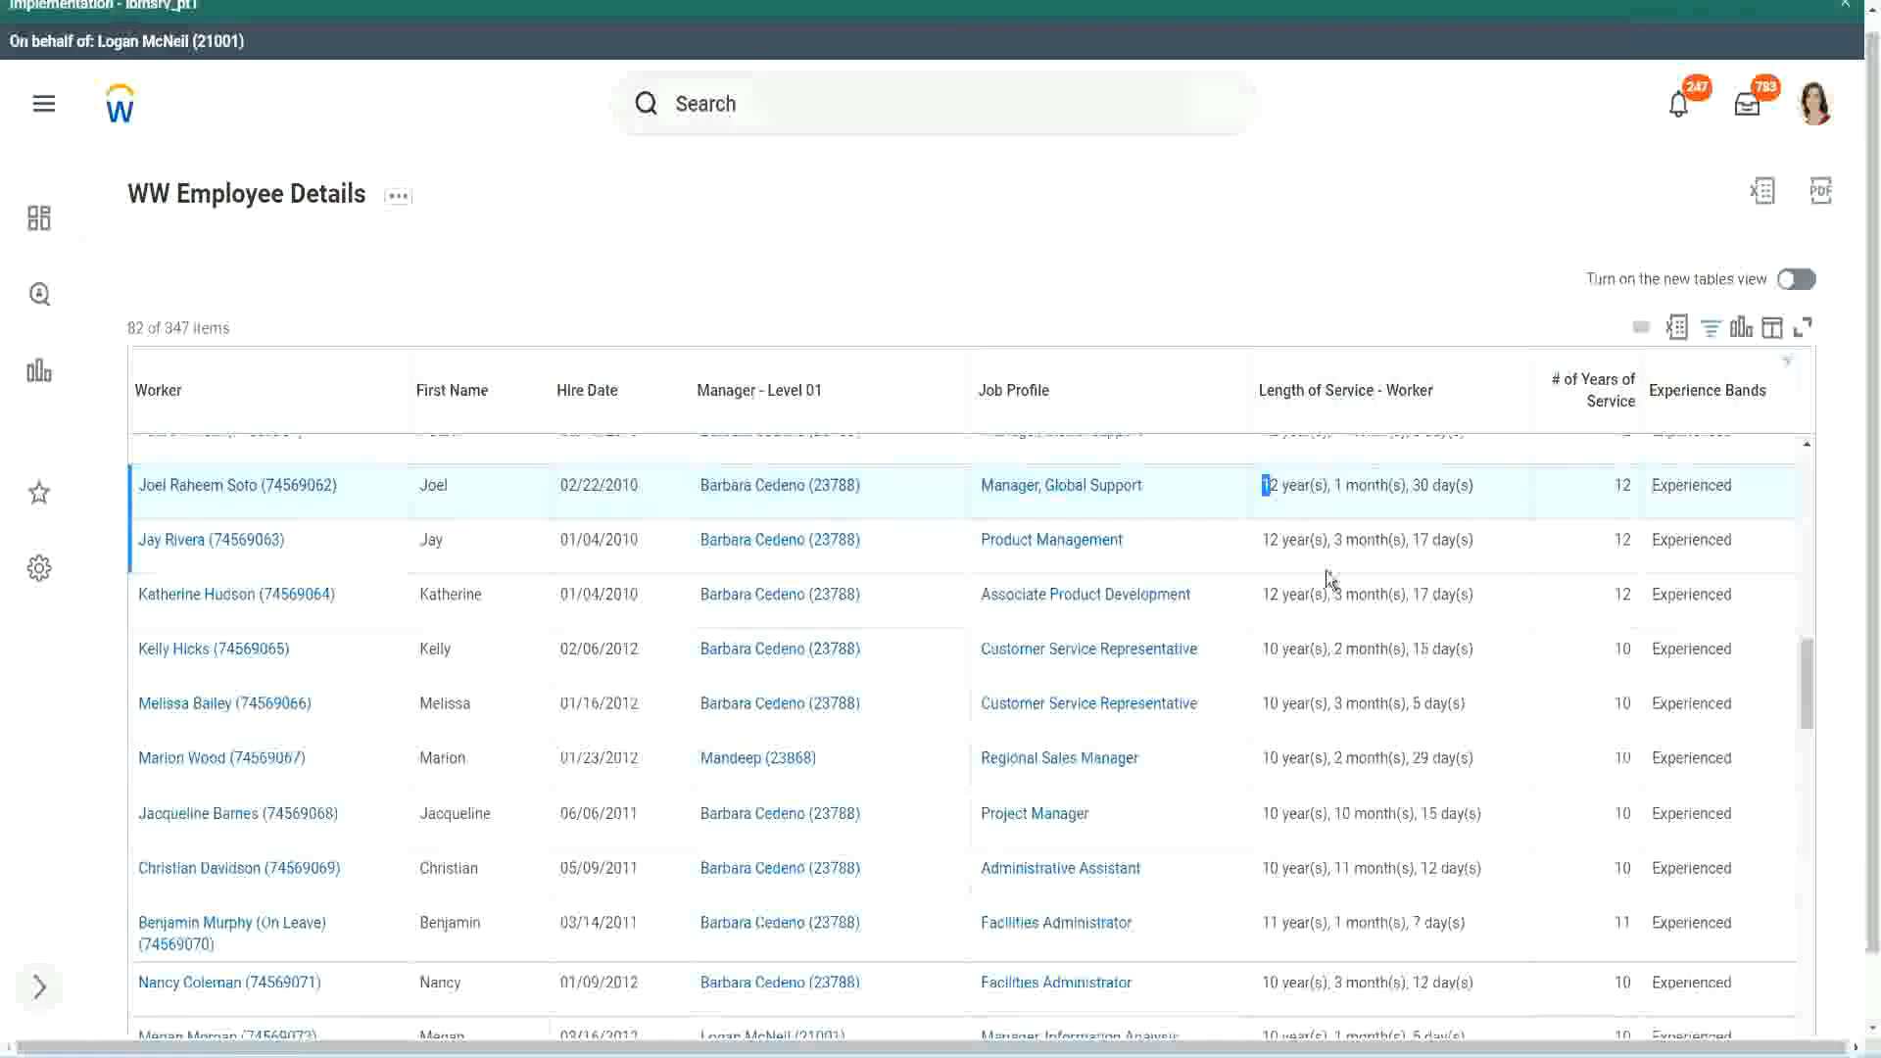
{"action": "left_click", "coordinate": [1332, 483]}
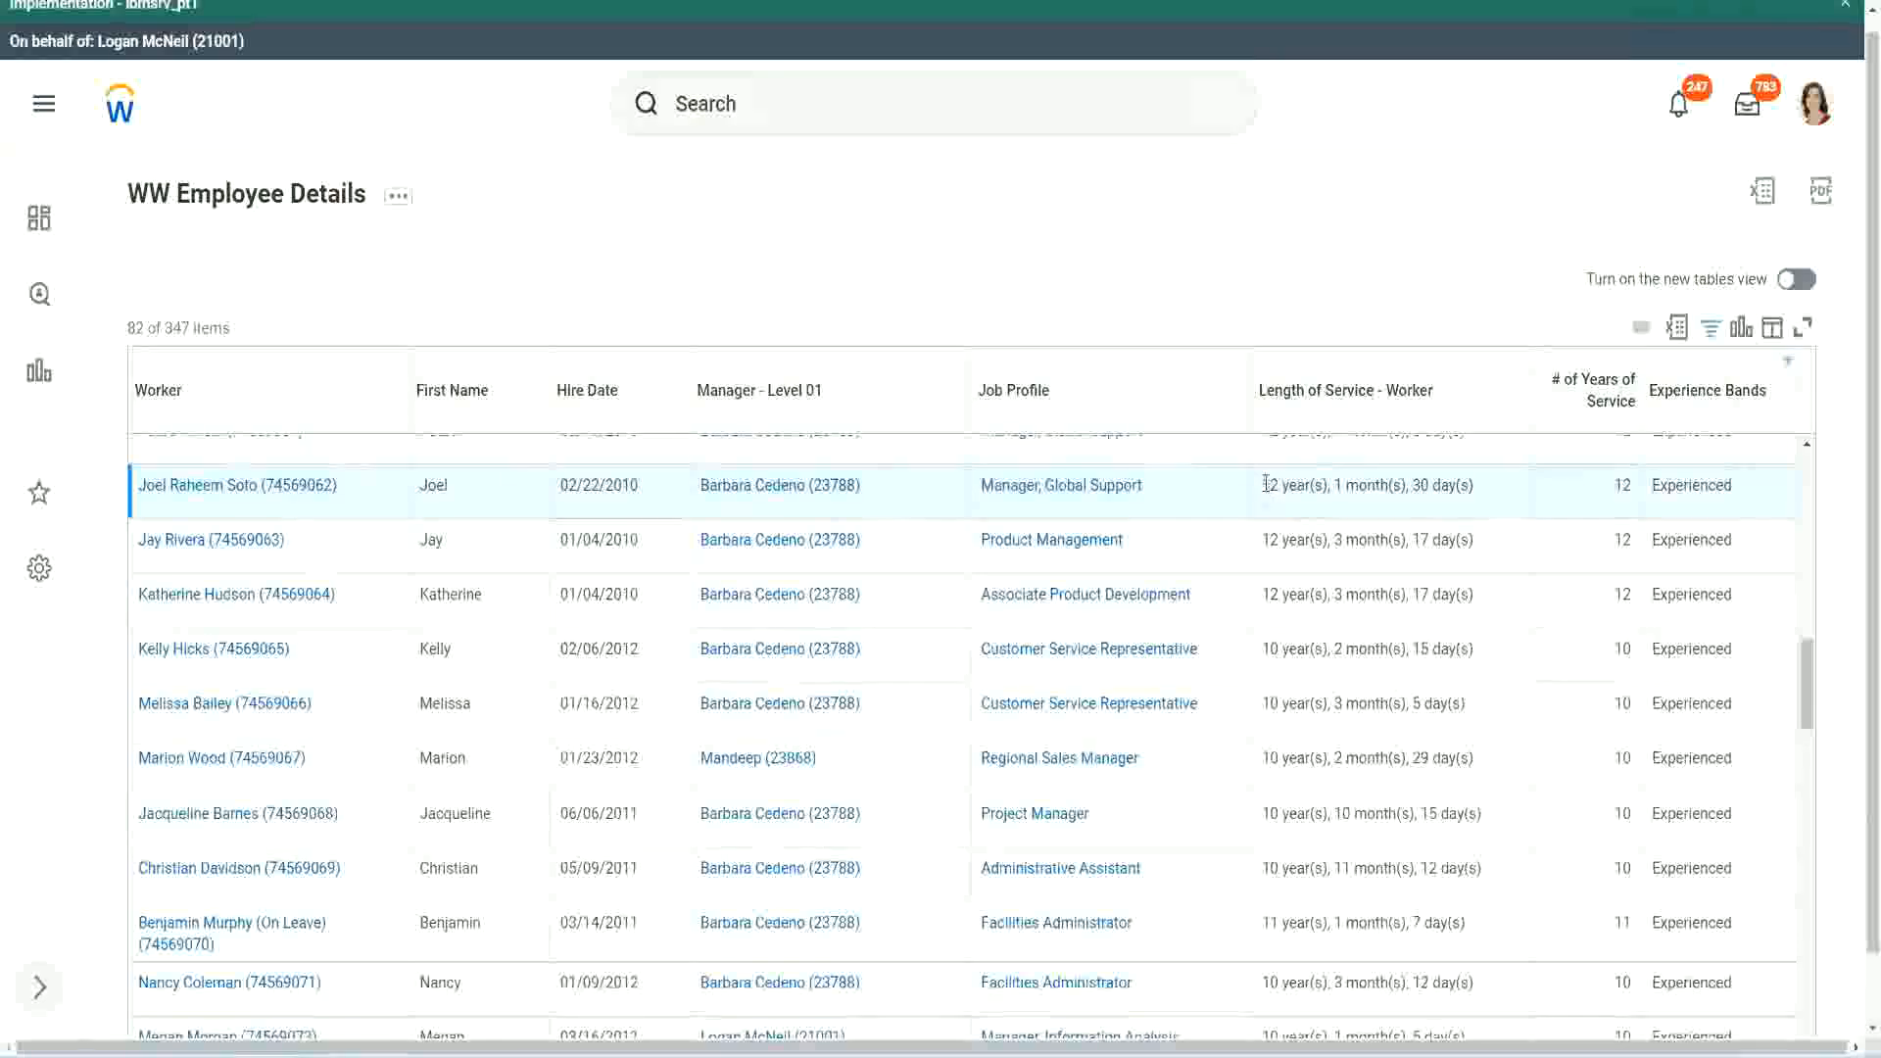
{"action": "left_click_drag", "start_coordinate": [1262, 486], "coordinate": [1441, 485]}
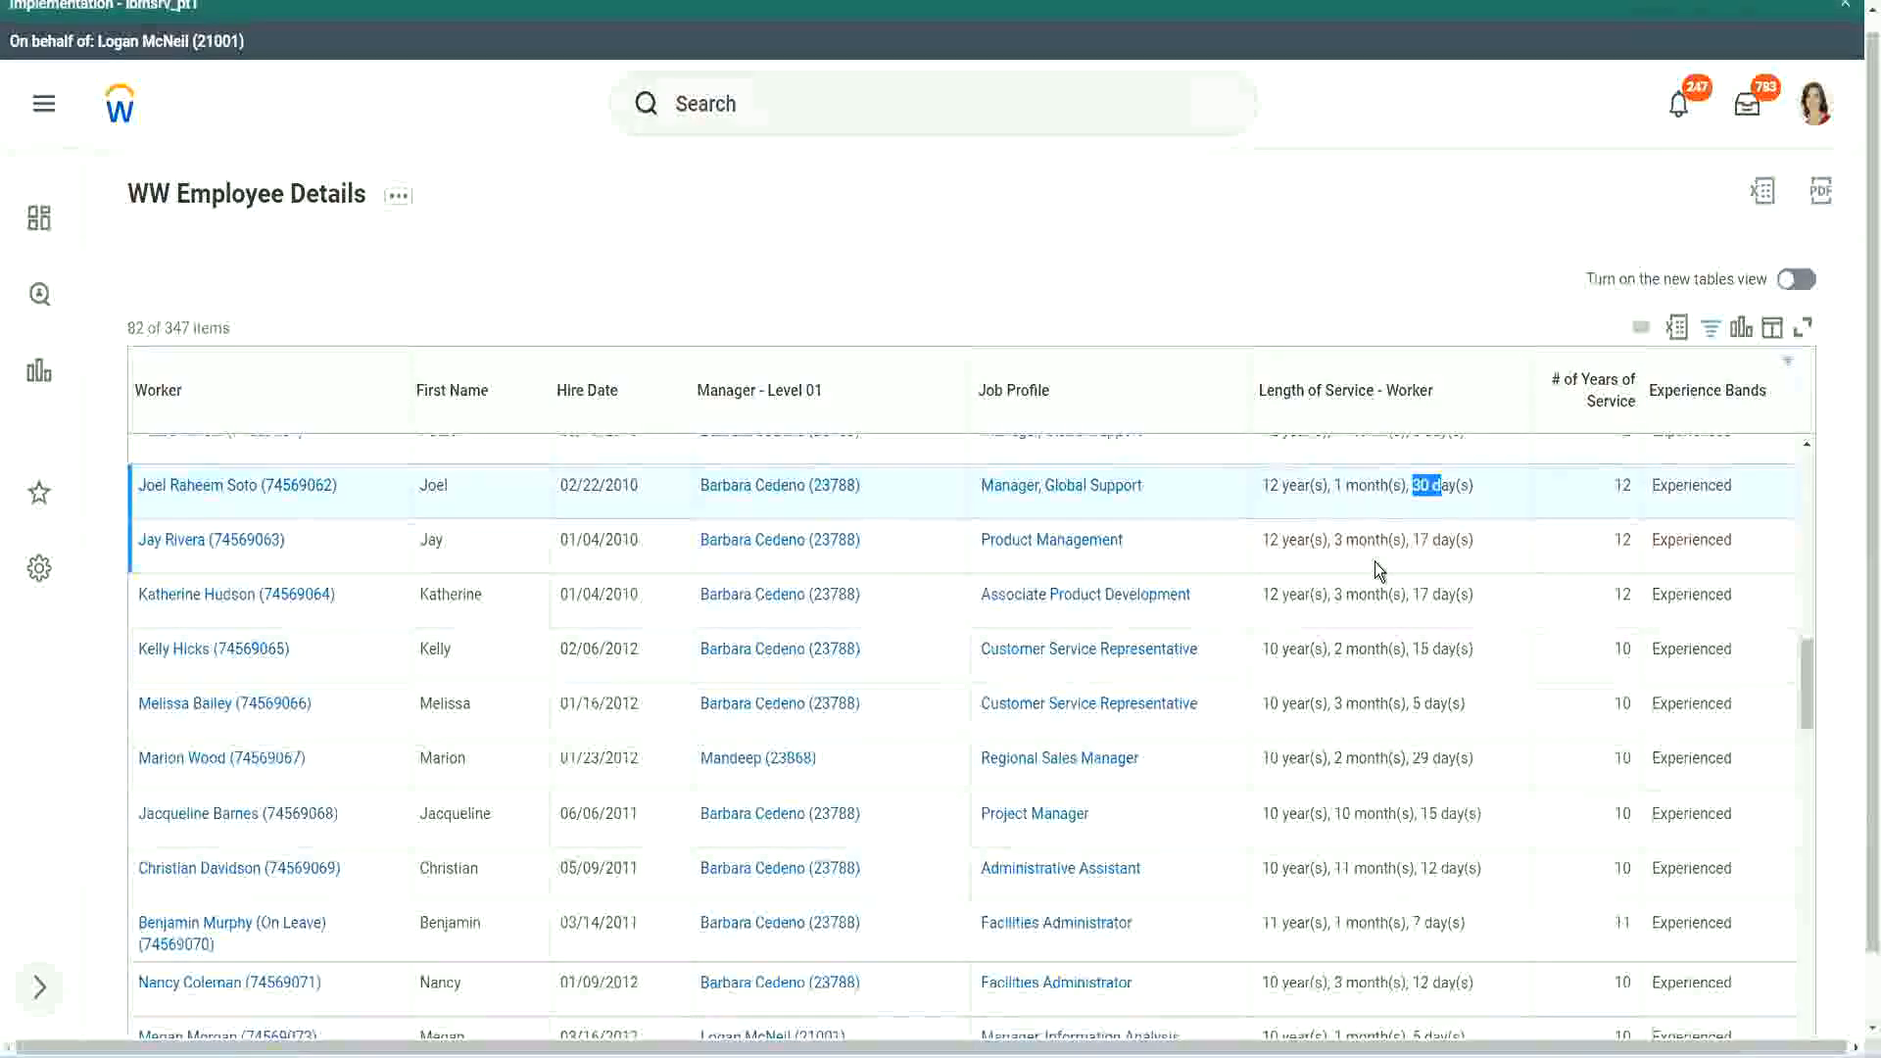
{"action": "double_click", "coordinate": [1630, 484]}
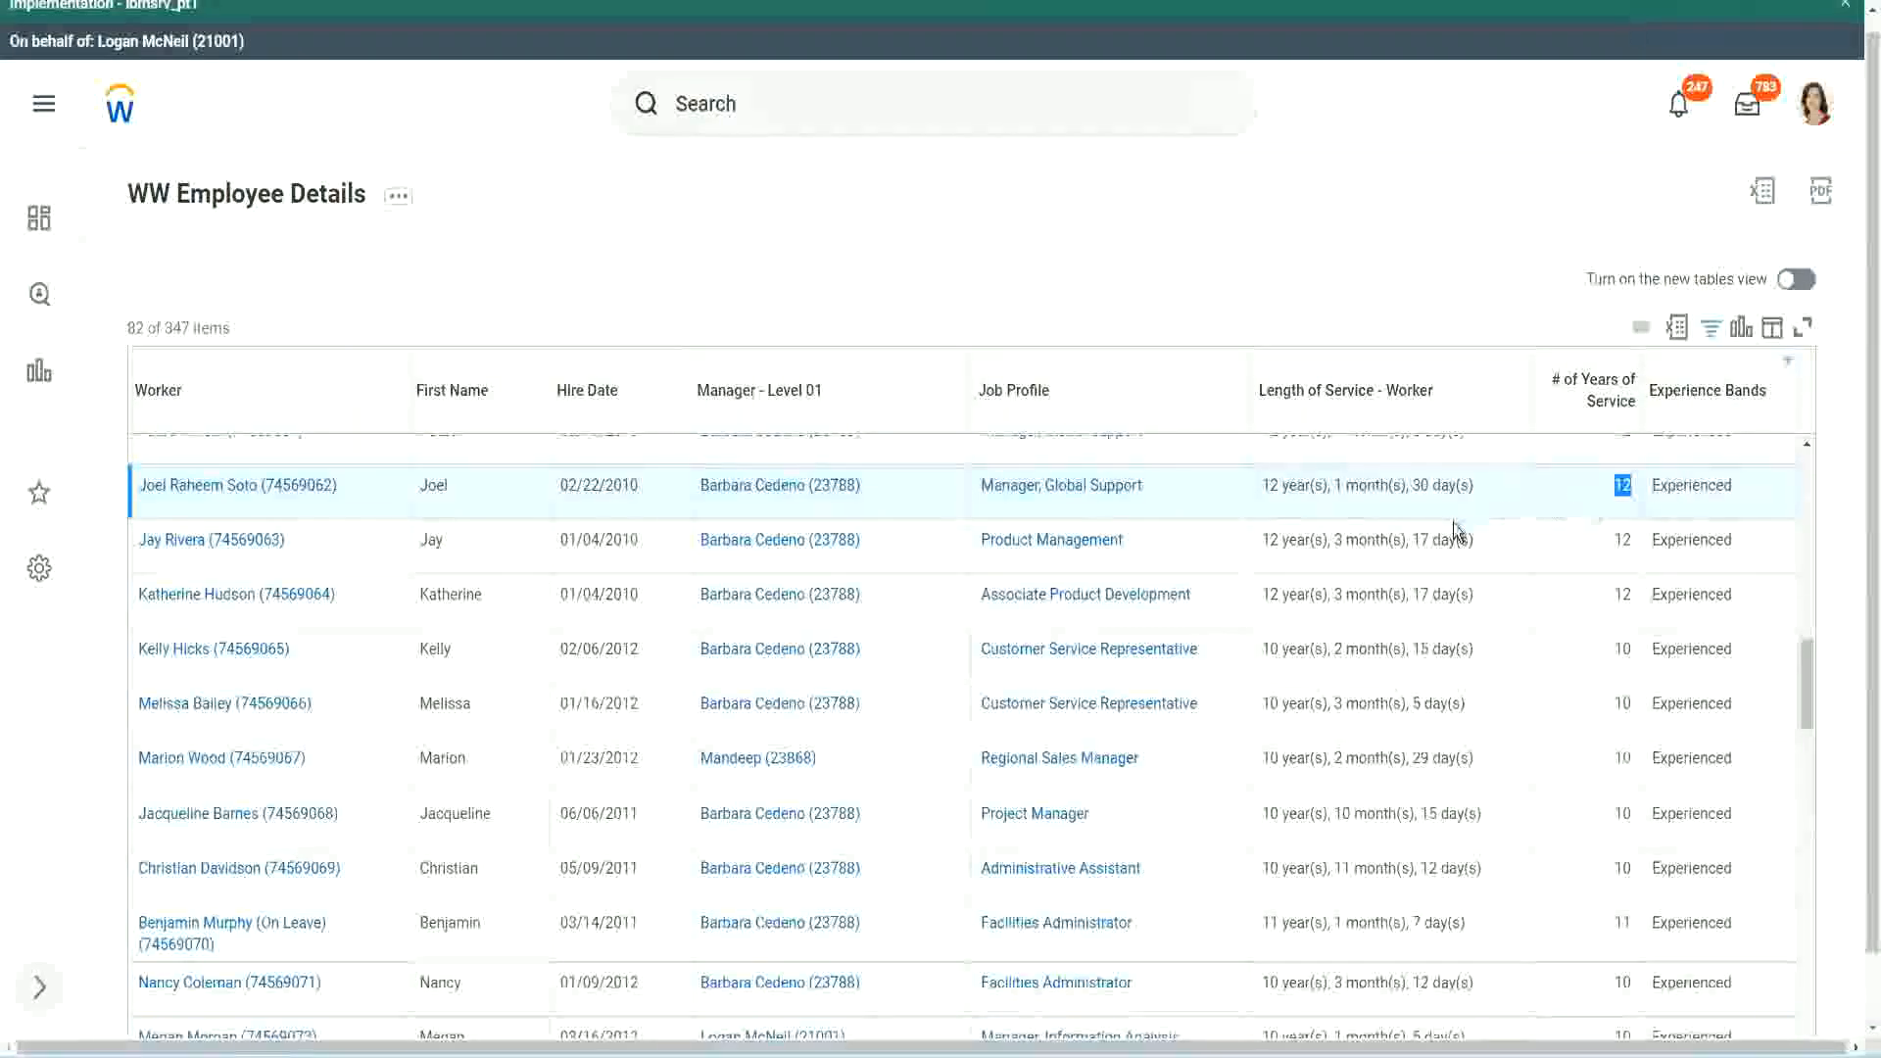
{"action": "left_click", "coordinate": [1288, 869]}
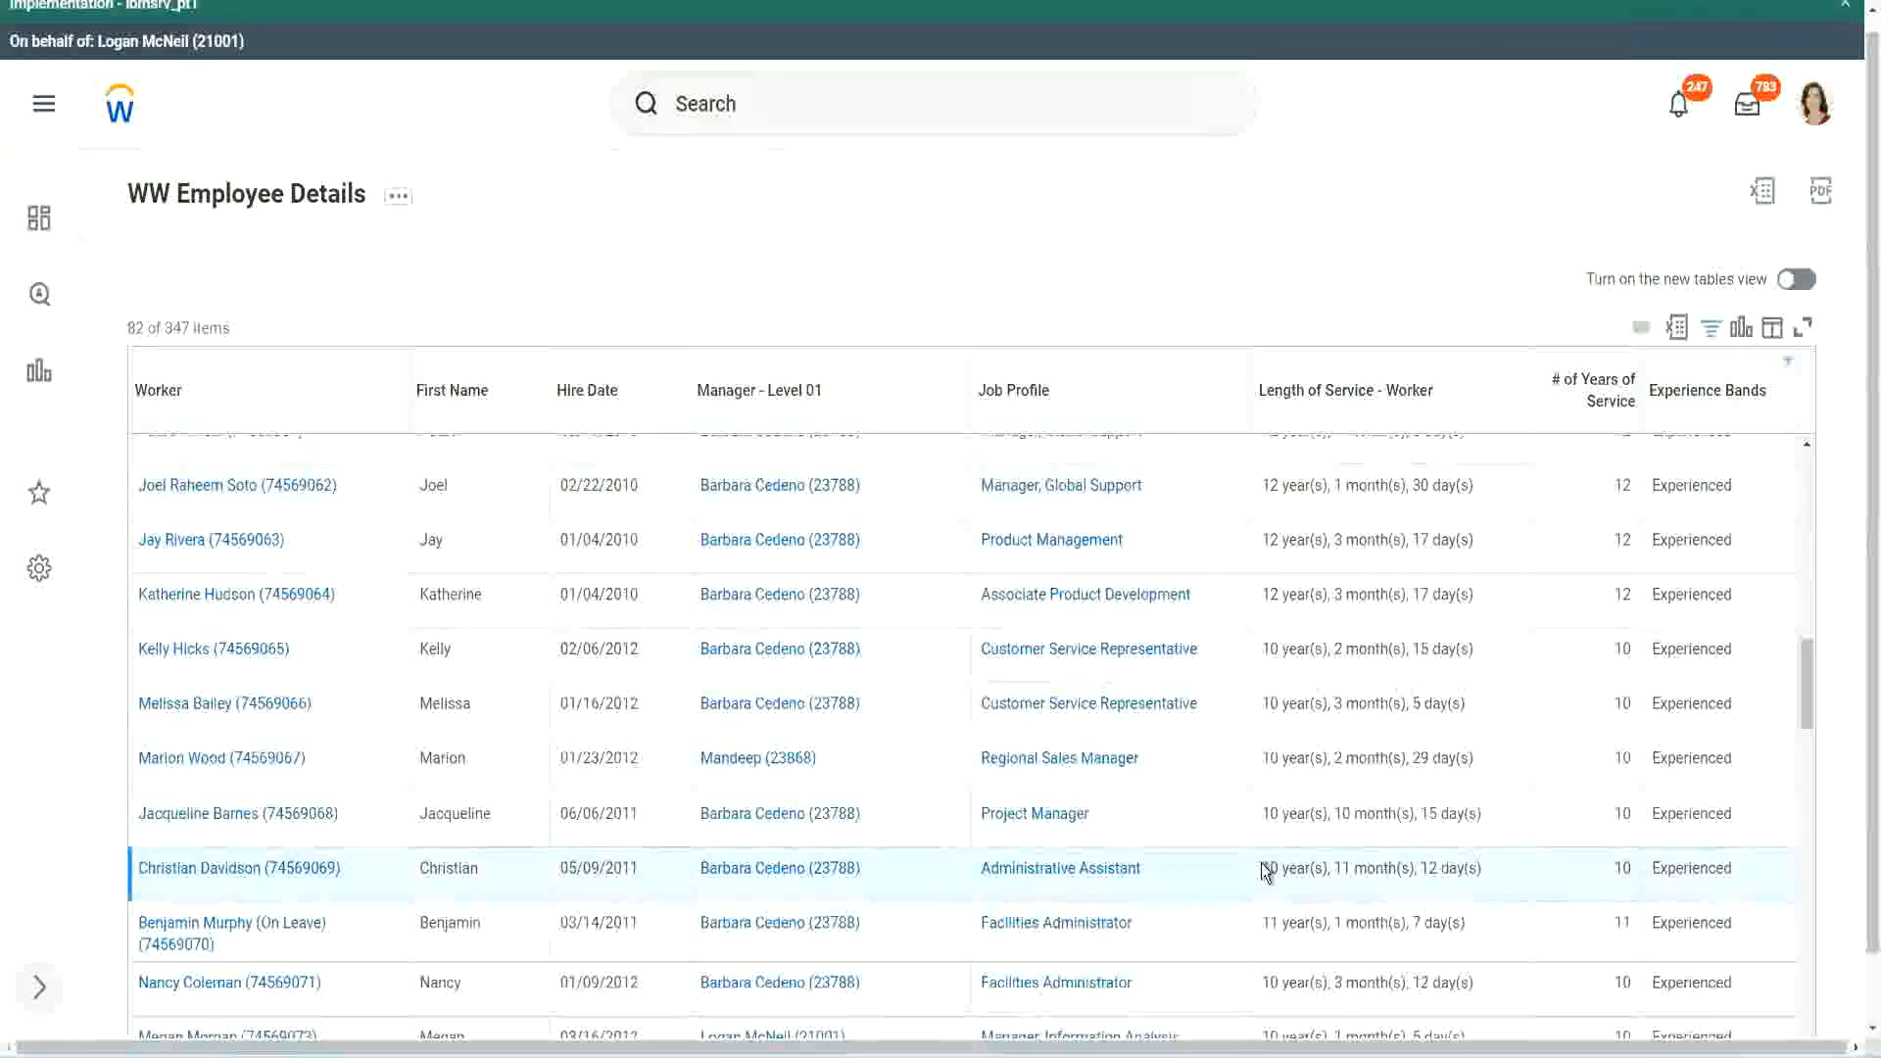
{"action": "left_click_drag", "start_coordinate": [1337, 866], "coordinate": [1458, 868]}
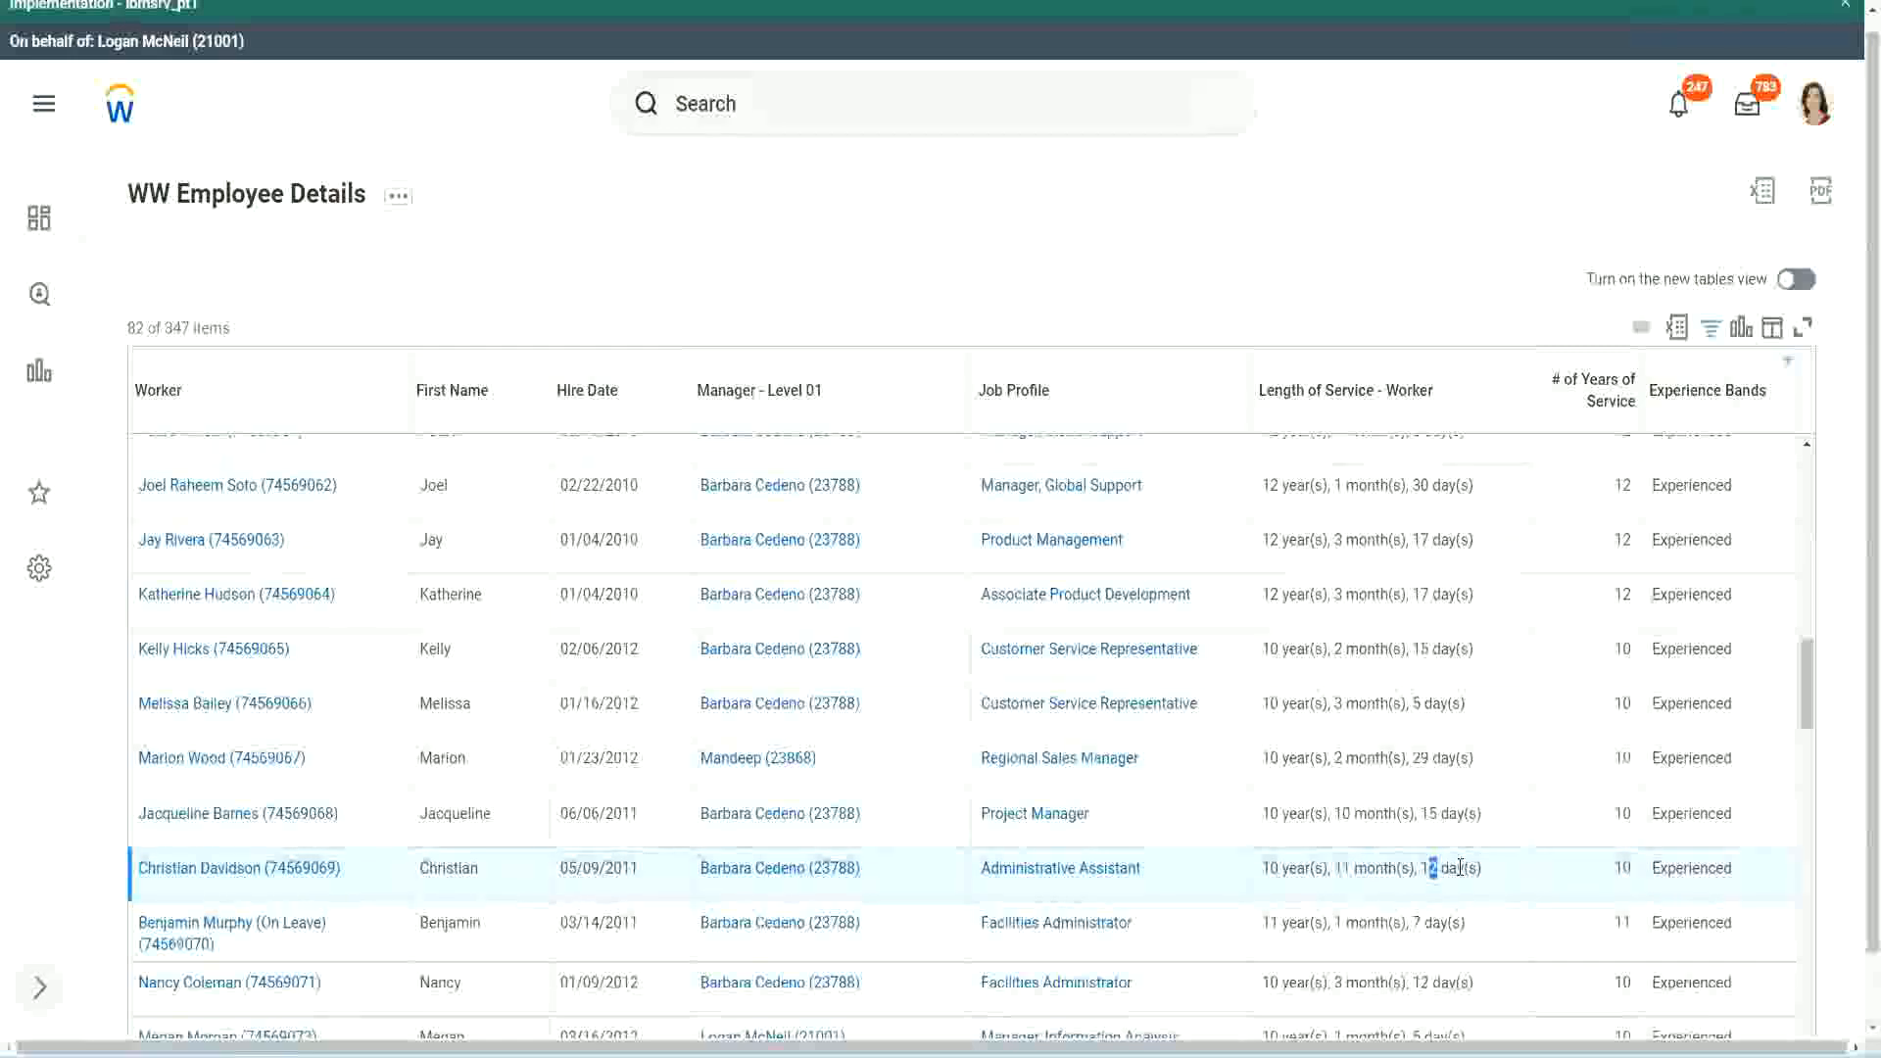
{"action": "left_click", "coordinate": [1460, 868]}
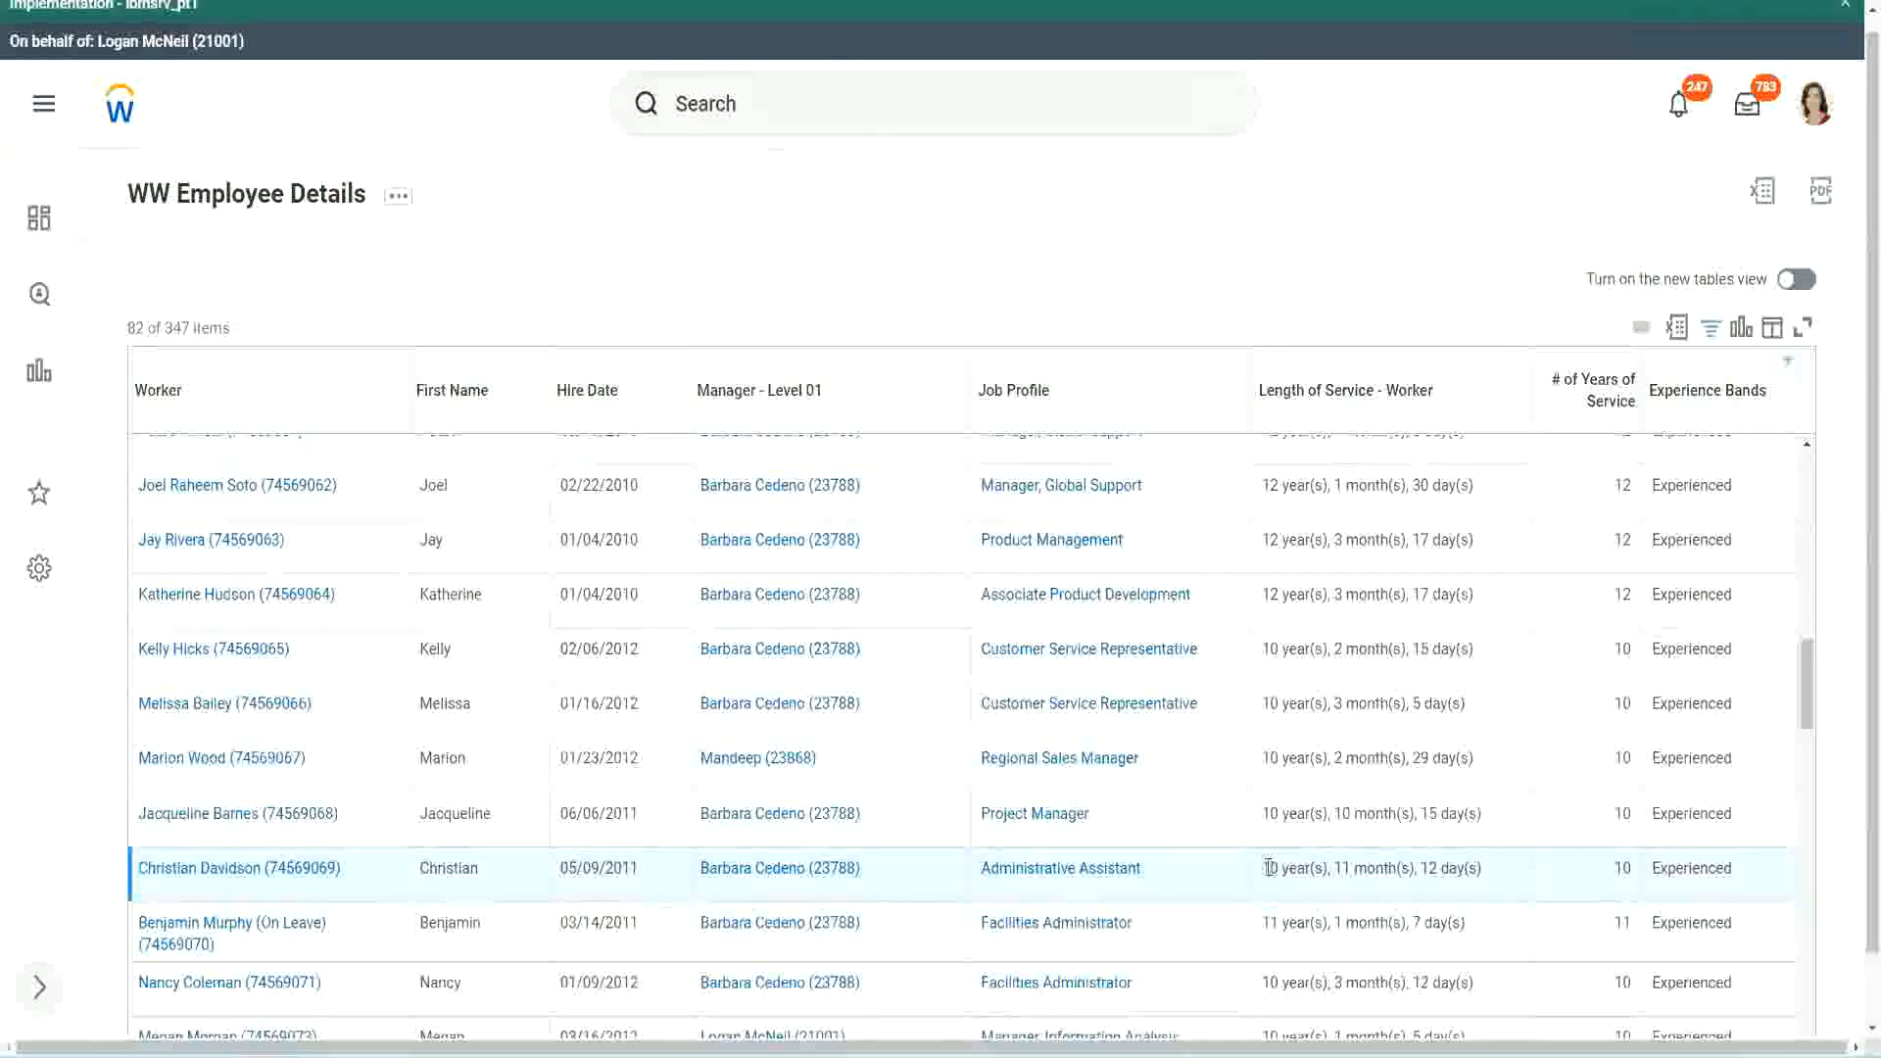
{"action": "double_click", "coordinate": [1621, 868]}
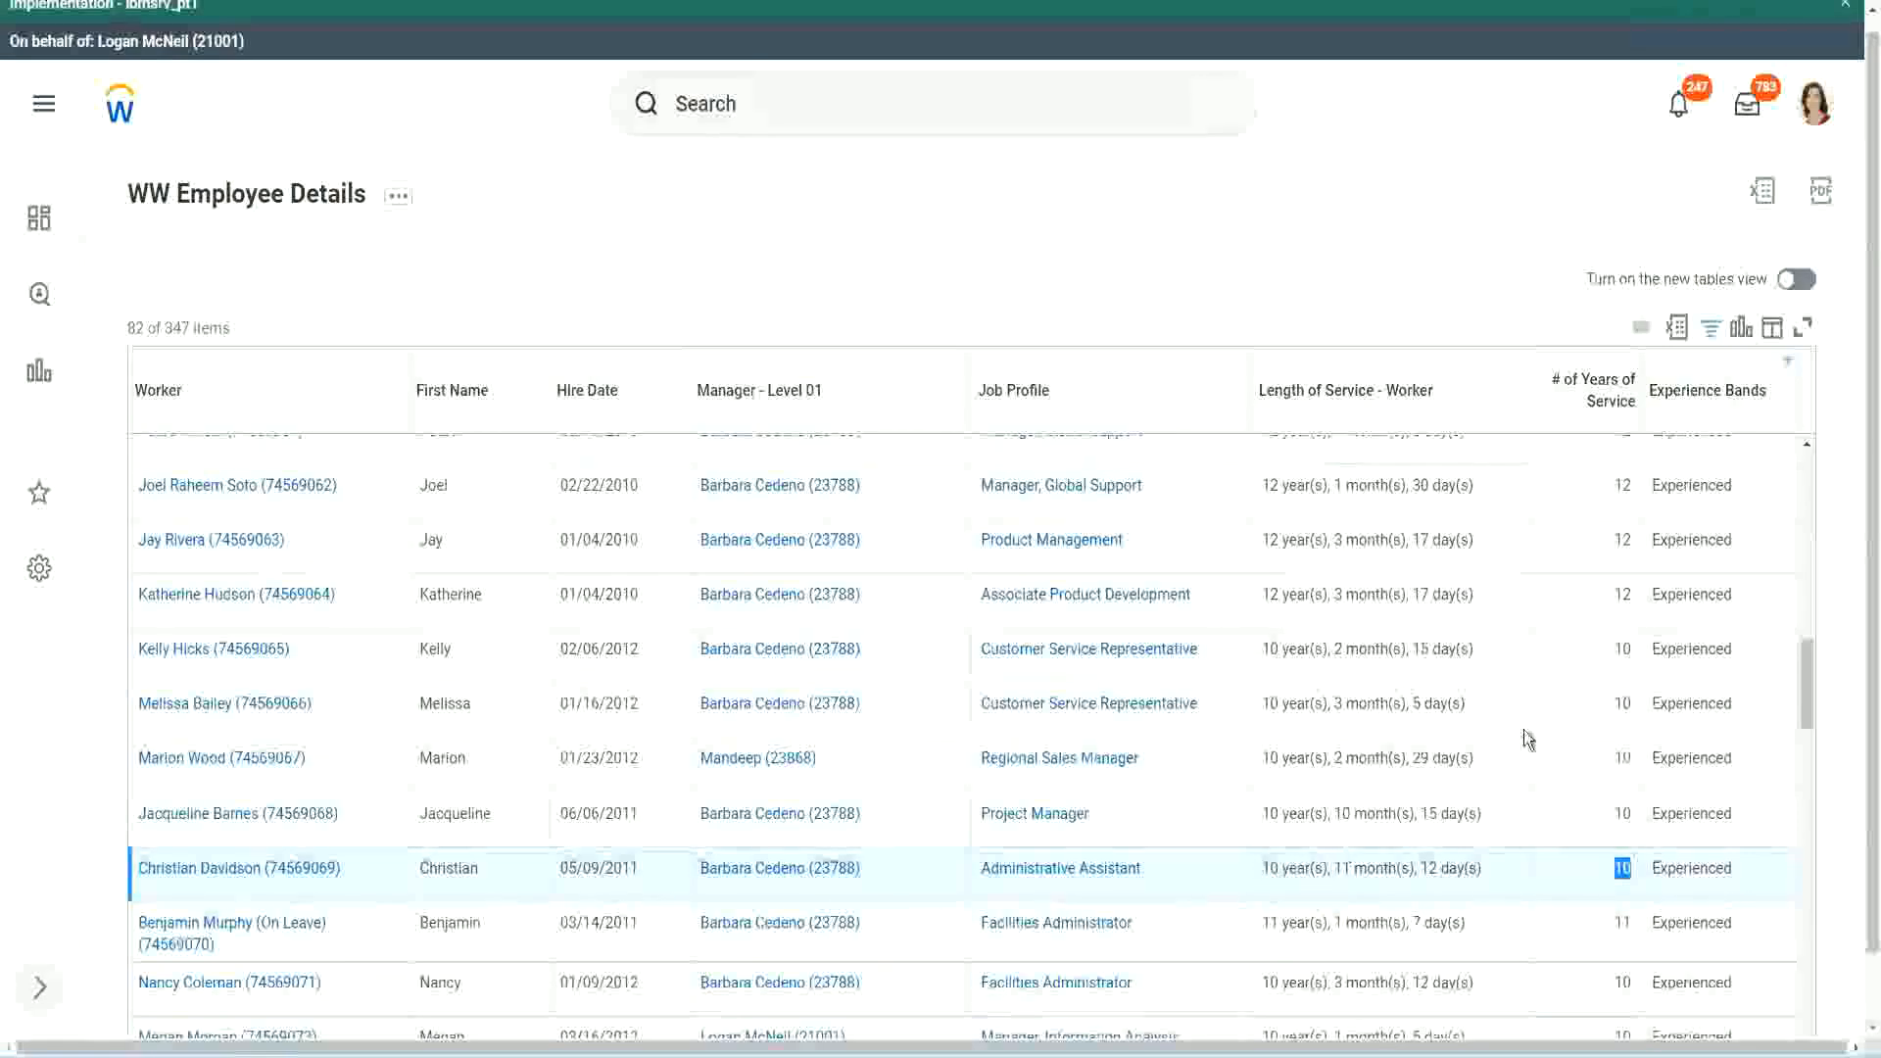
{"action": "left_click", "coordinate": [1617, 600]}
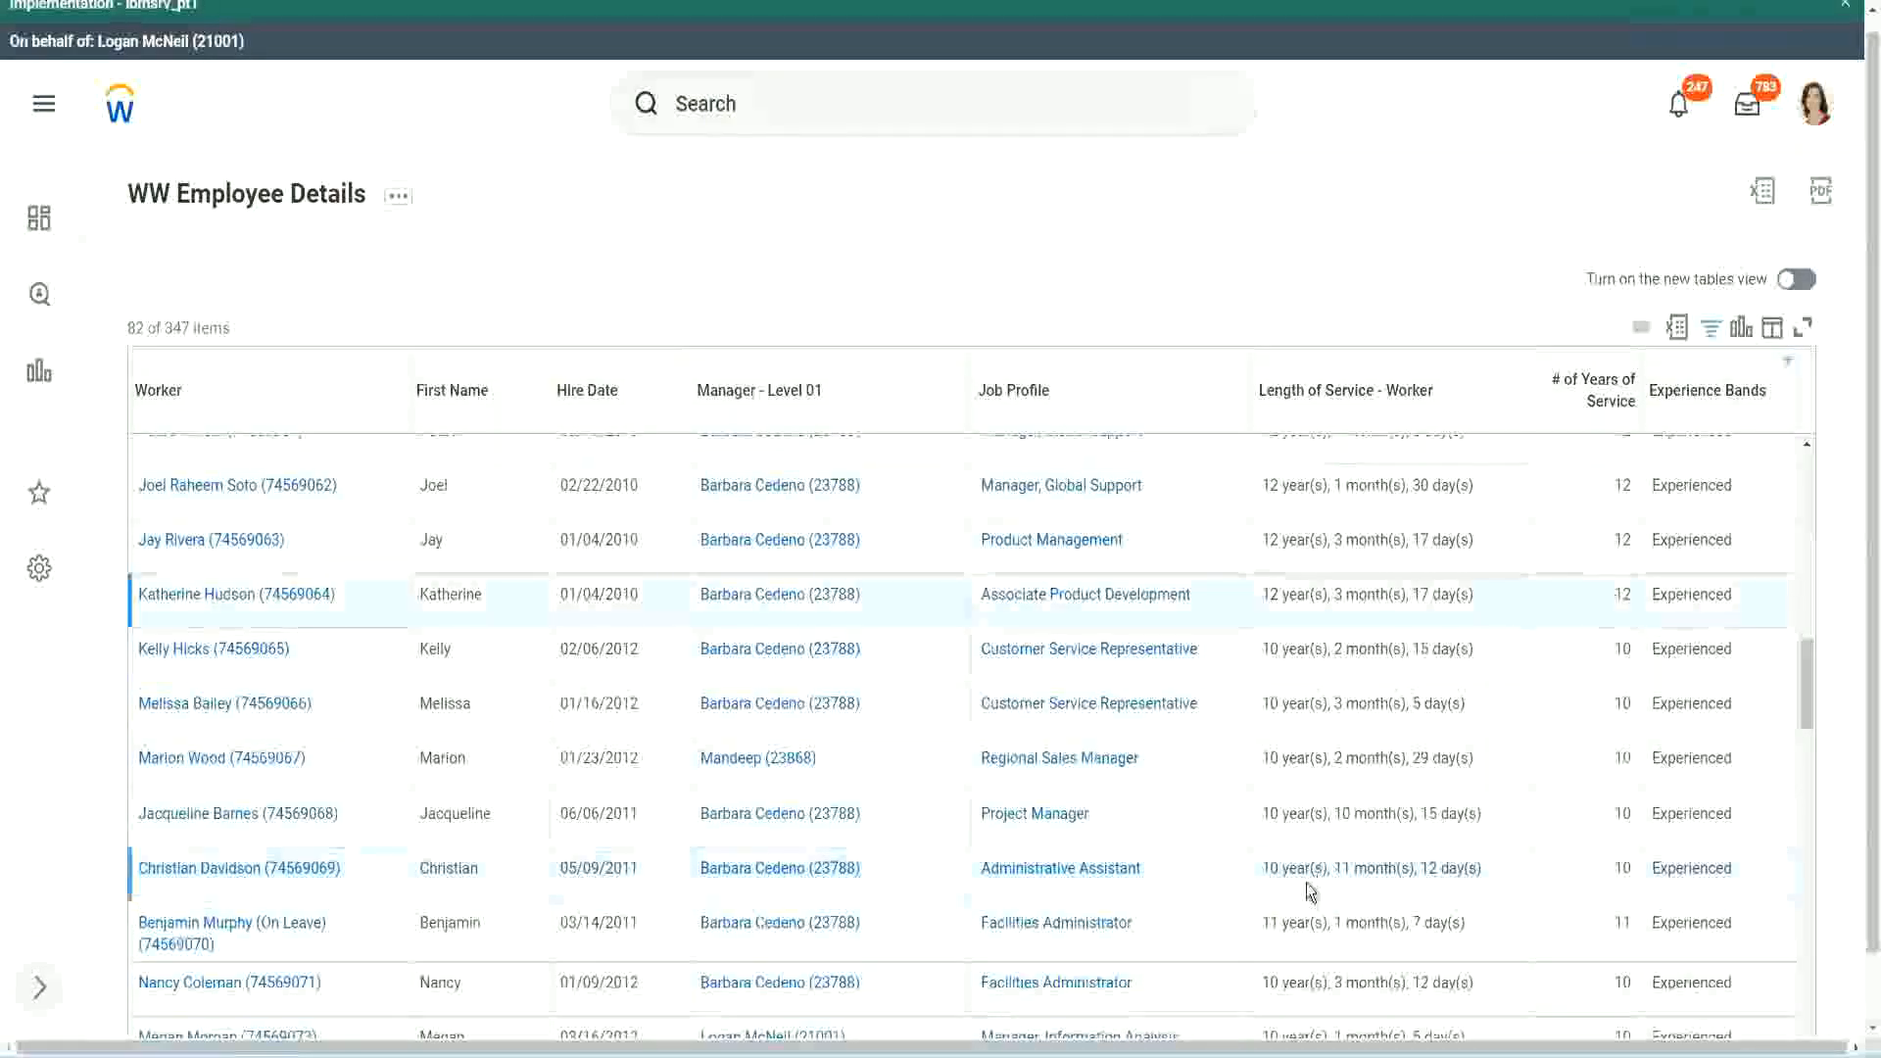
{"action": "double_click", "coordinate": [1272, 868]}
{"action": "left_click", "coordinate": [1420, 862]}
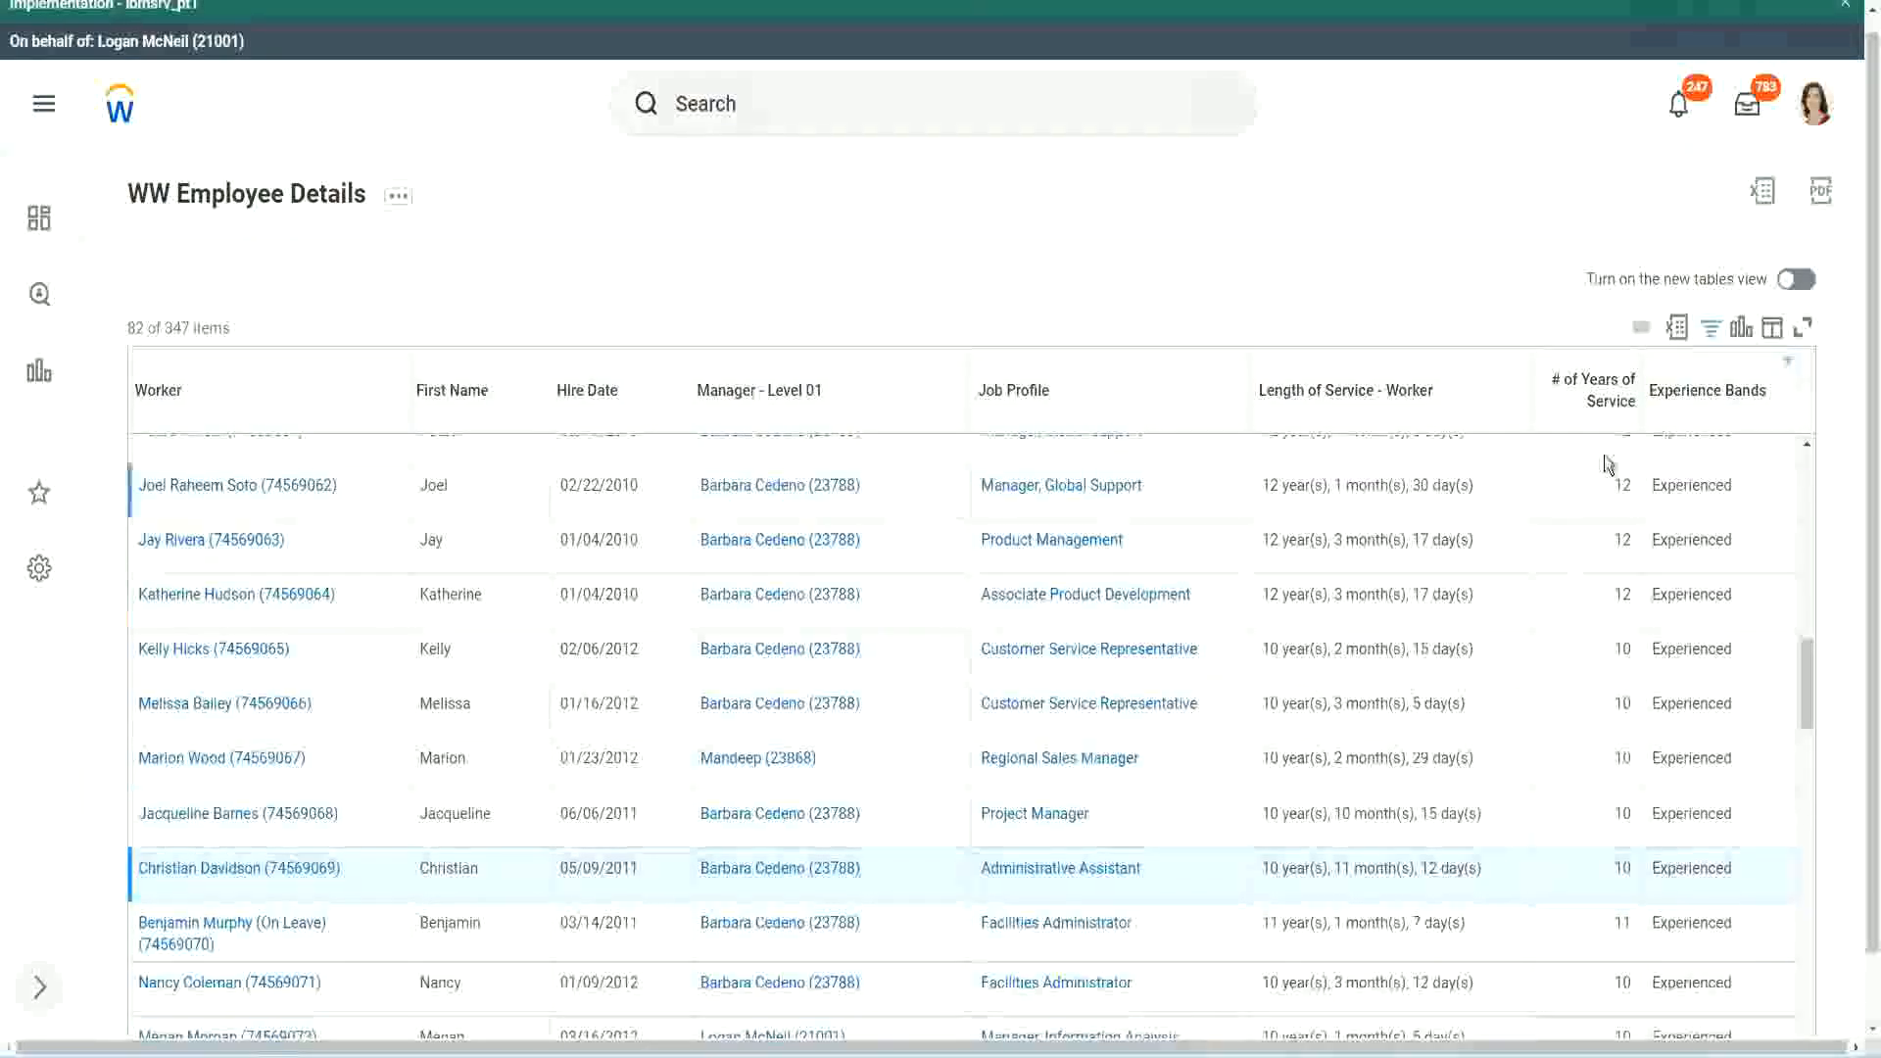
{"action": "double_click", "coordinate": [1622, 485]}
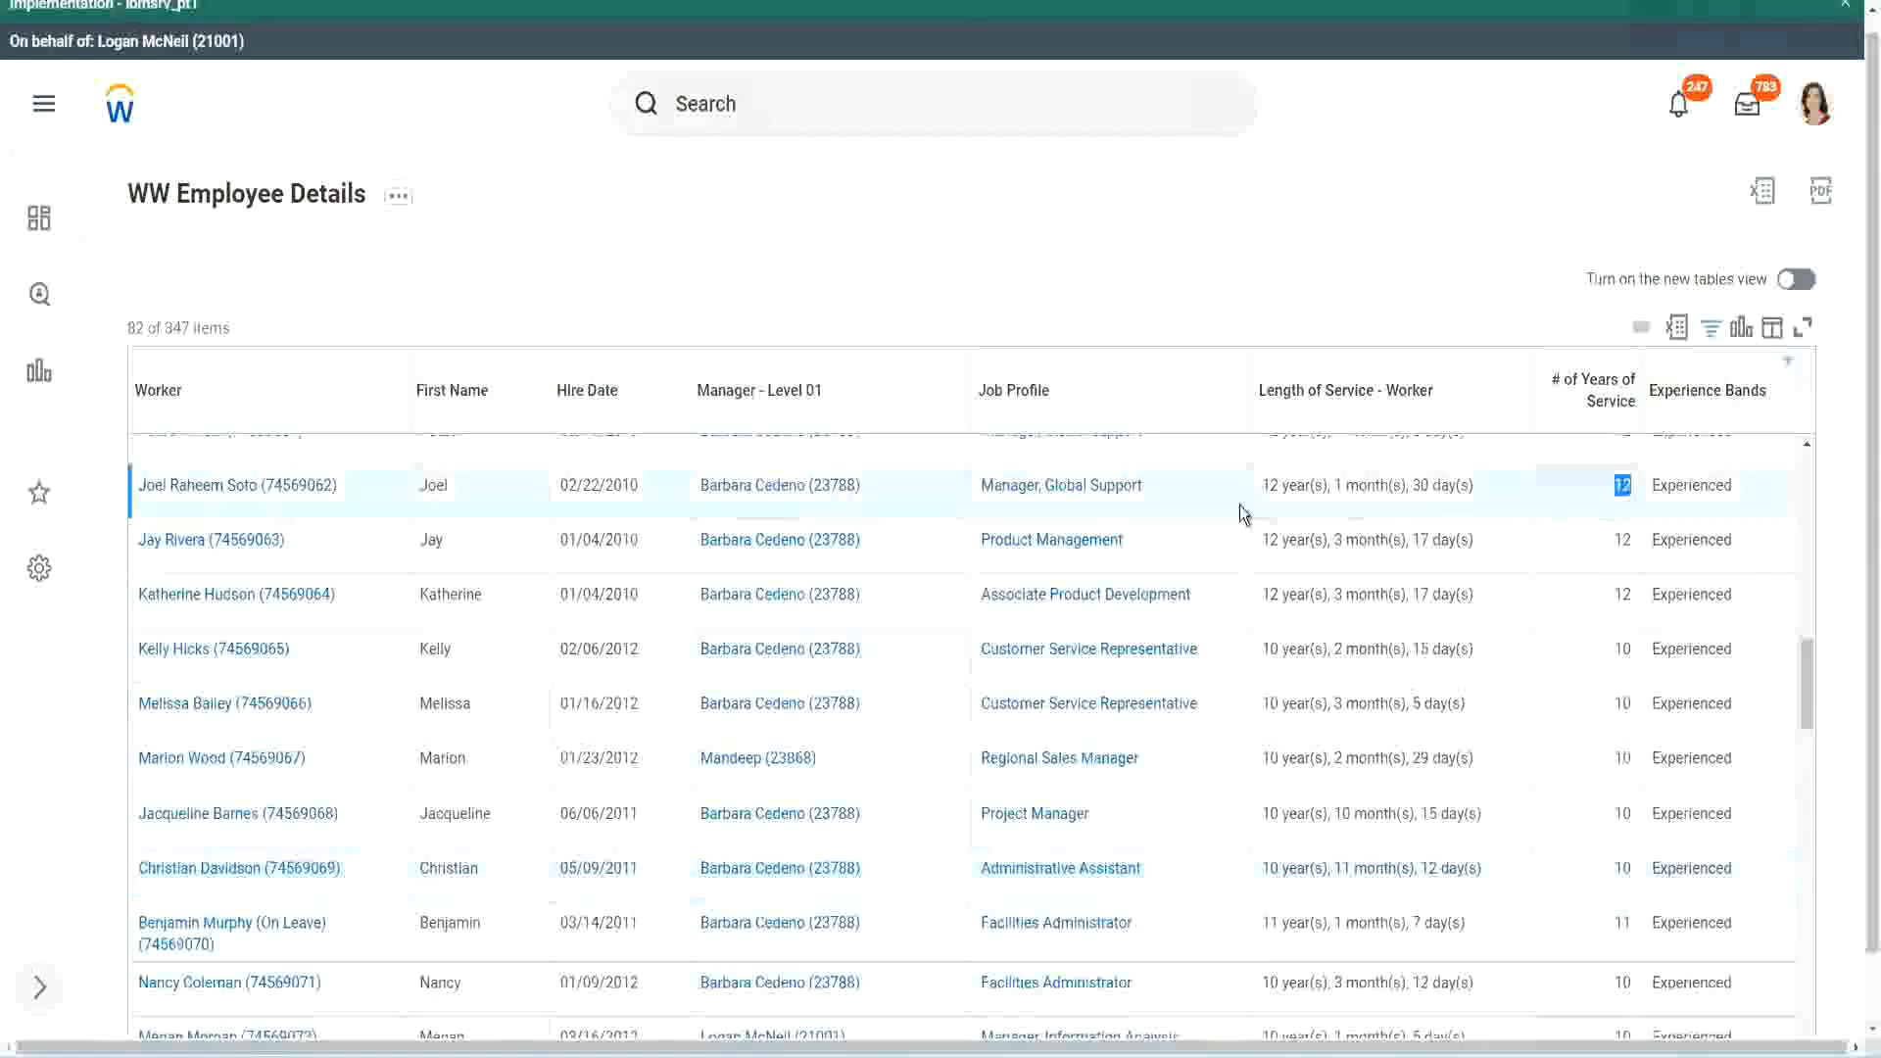
{"action": "left_click_drag", "start_coordinate": [1262, 486], "coordinate": [1497, 476]}
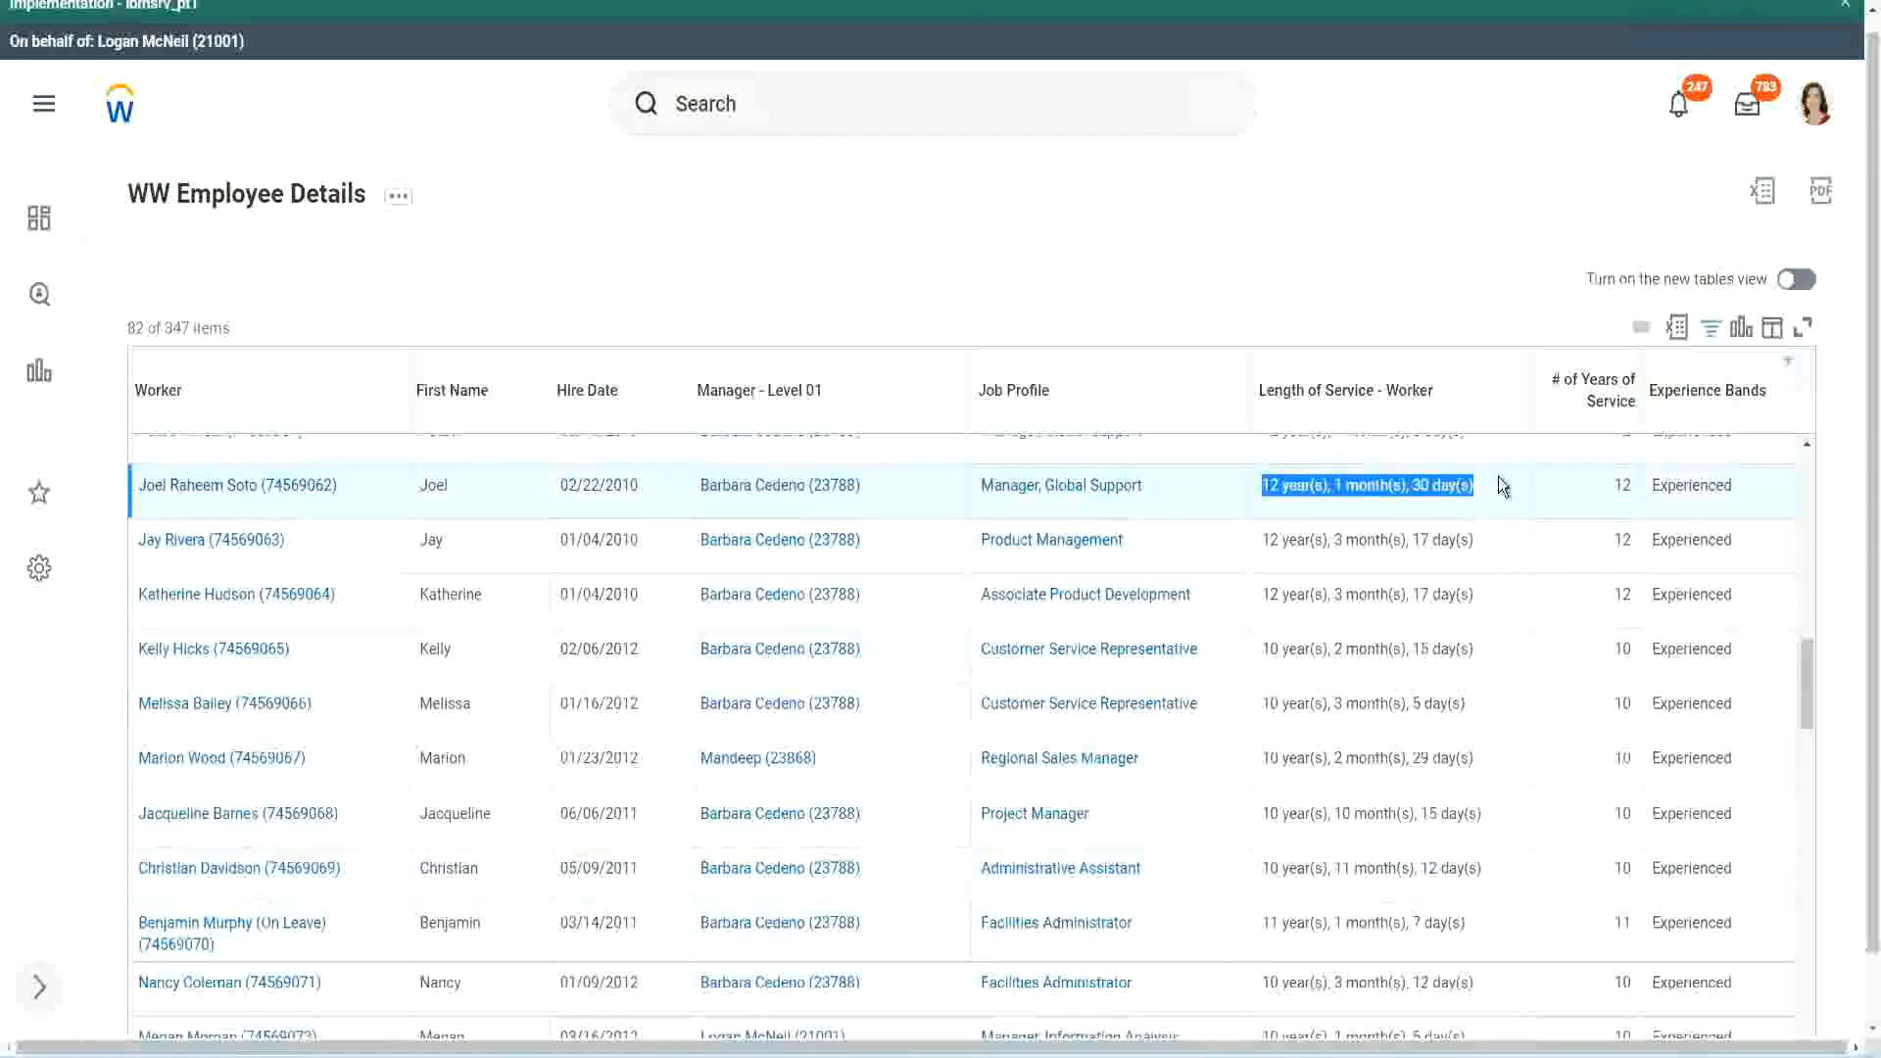
{"action": "left_click", "coordinate": [1460, 867]}
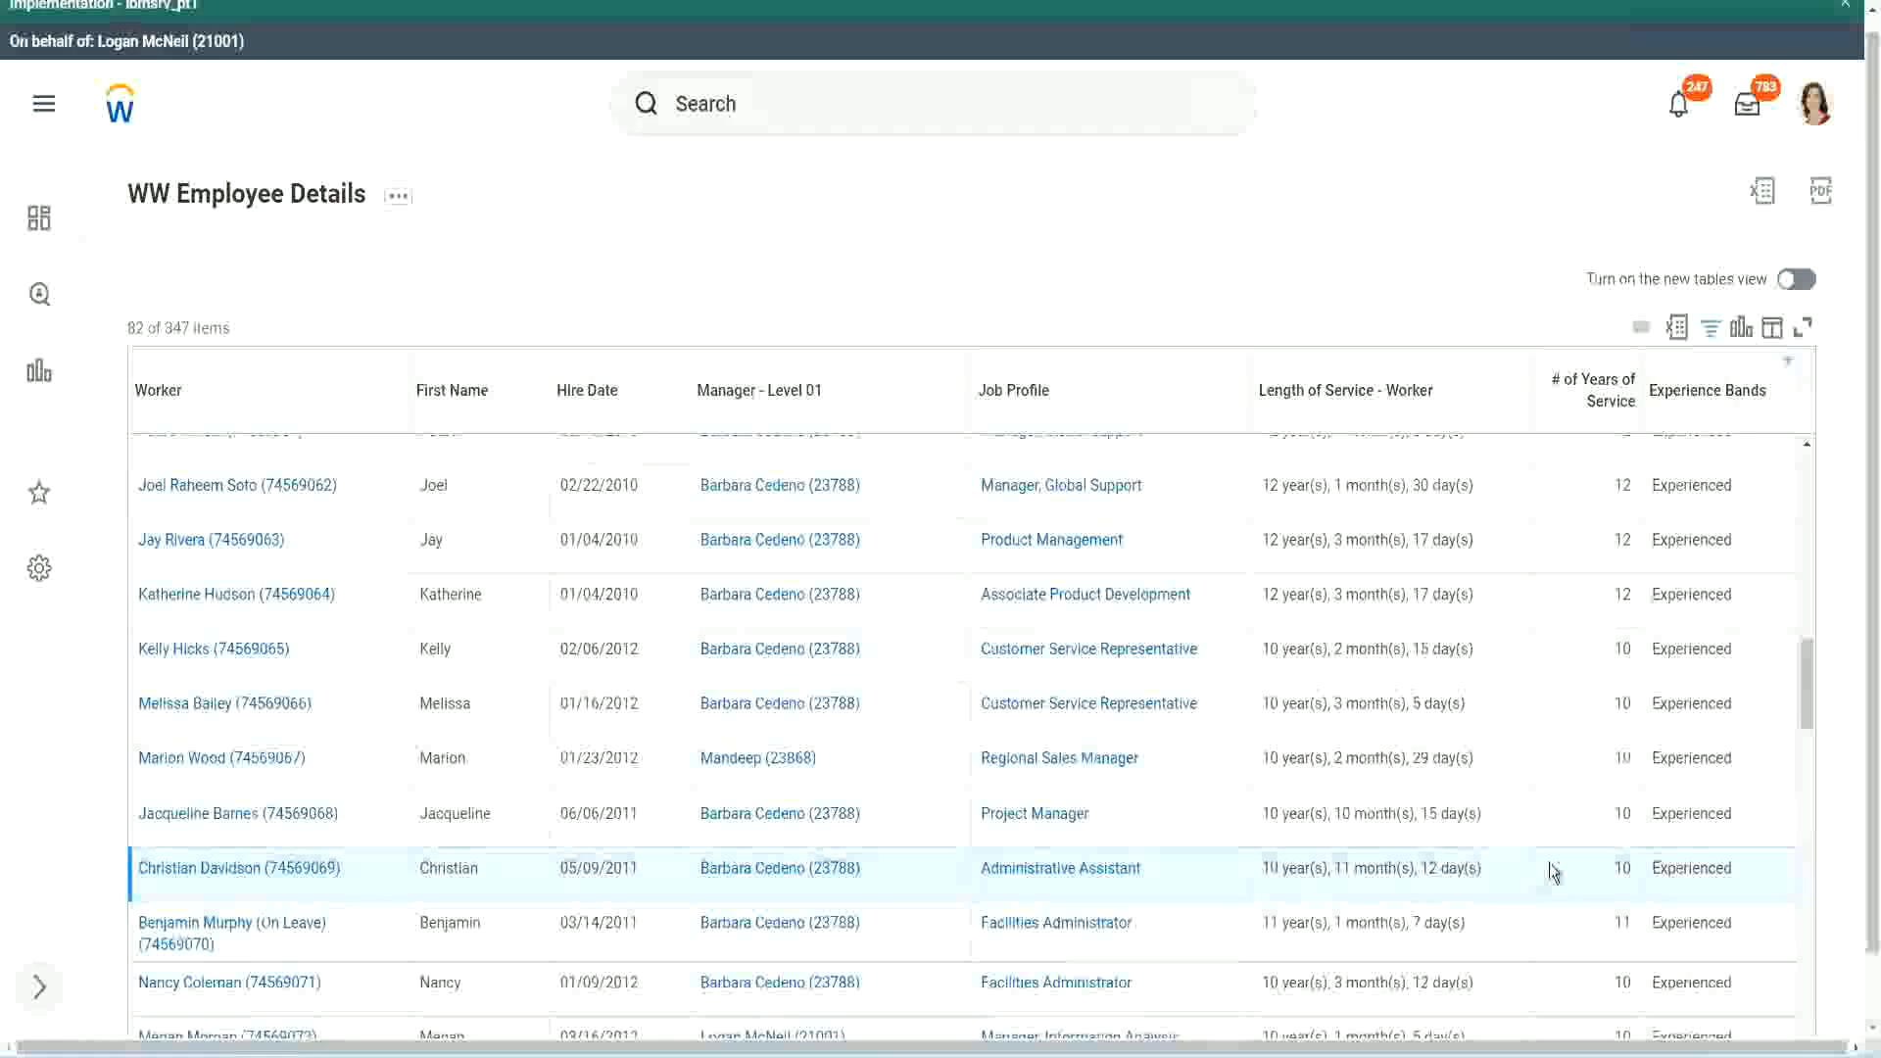
{"action": "double_click", "coordinate": [1624, 867]}
{"action": "left_click", "coordinate": [1554, 874]}
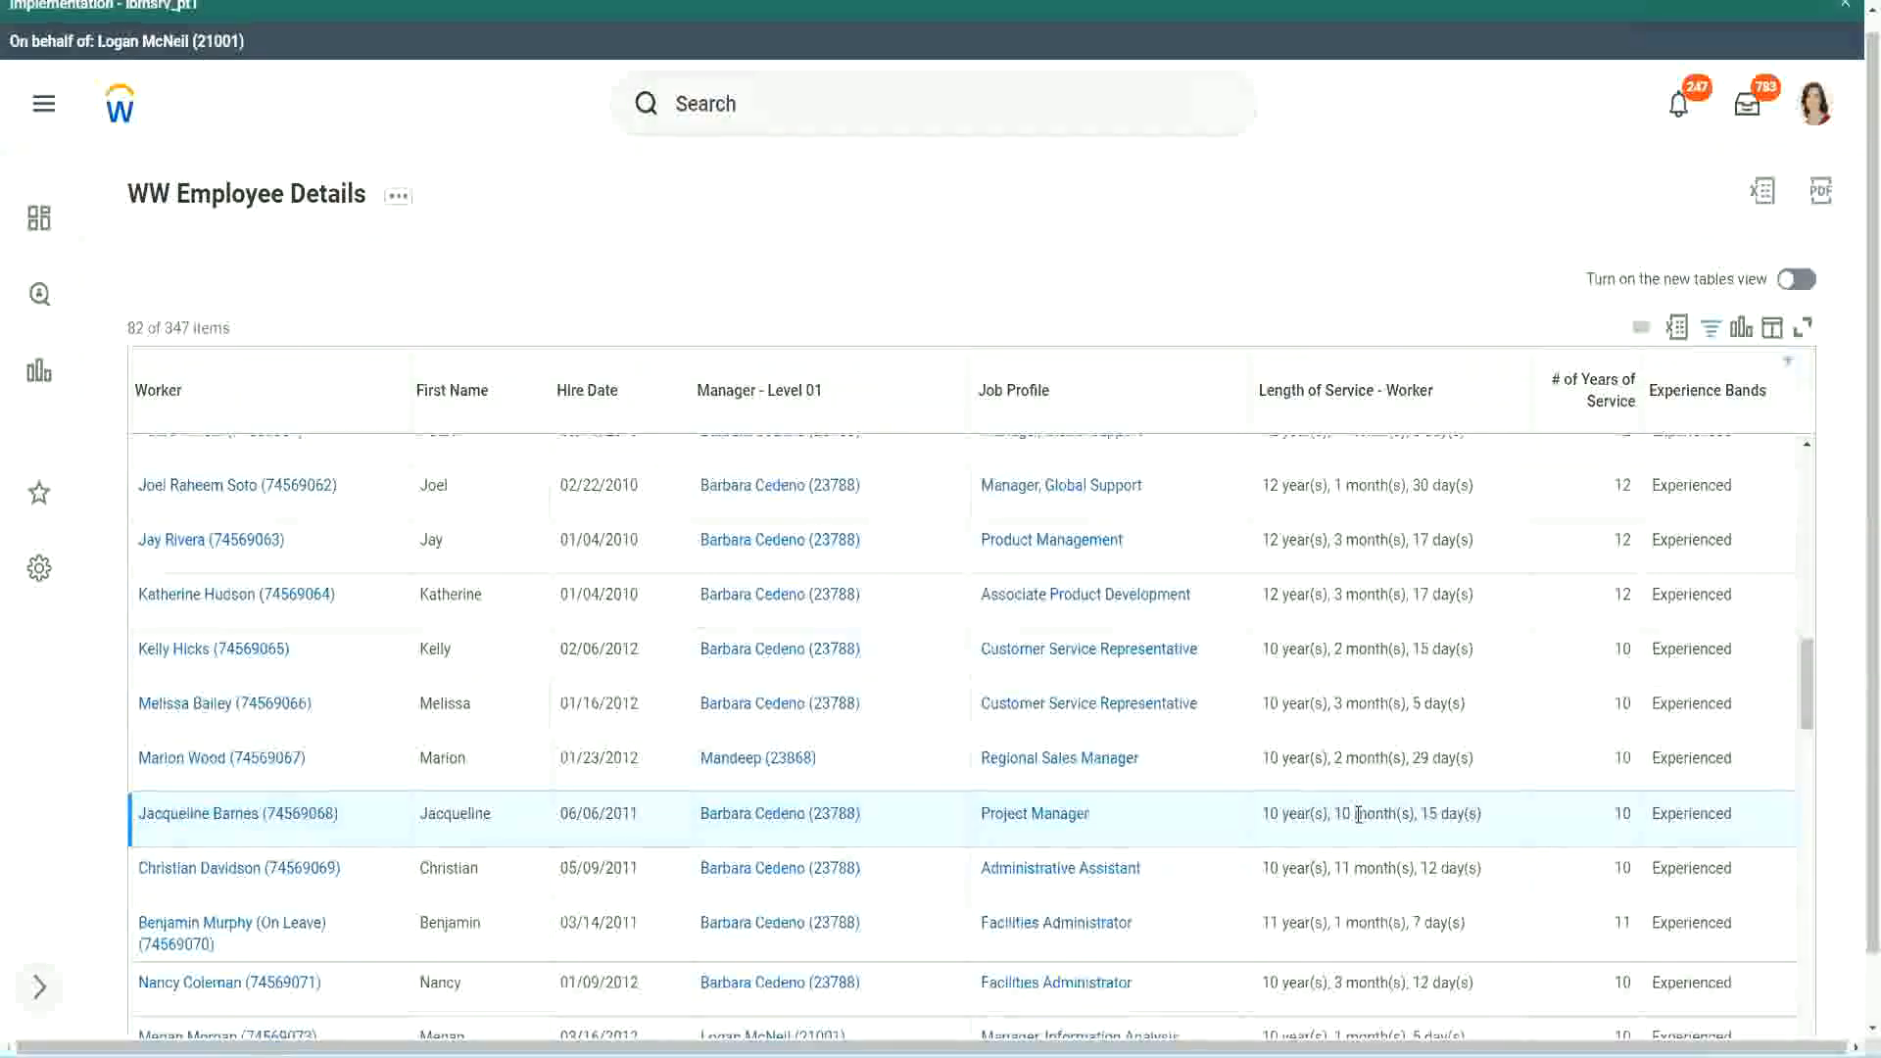
{"action": "left_click_drag", "start_coordinate": [1359, 814], "coordinate": [1335, 815]}
{"action": "left_click", "coordinate": [1405, 814]}
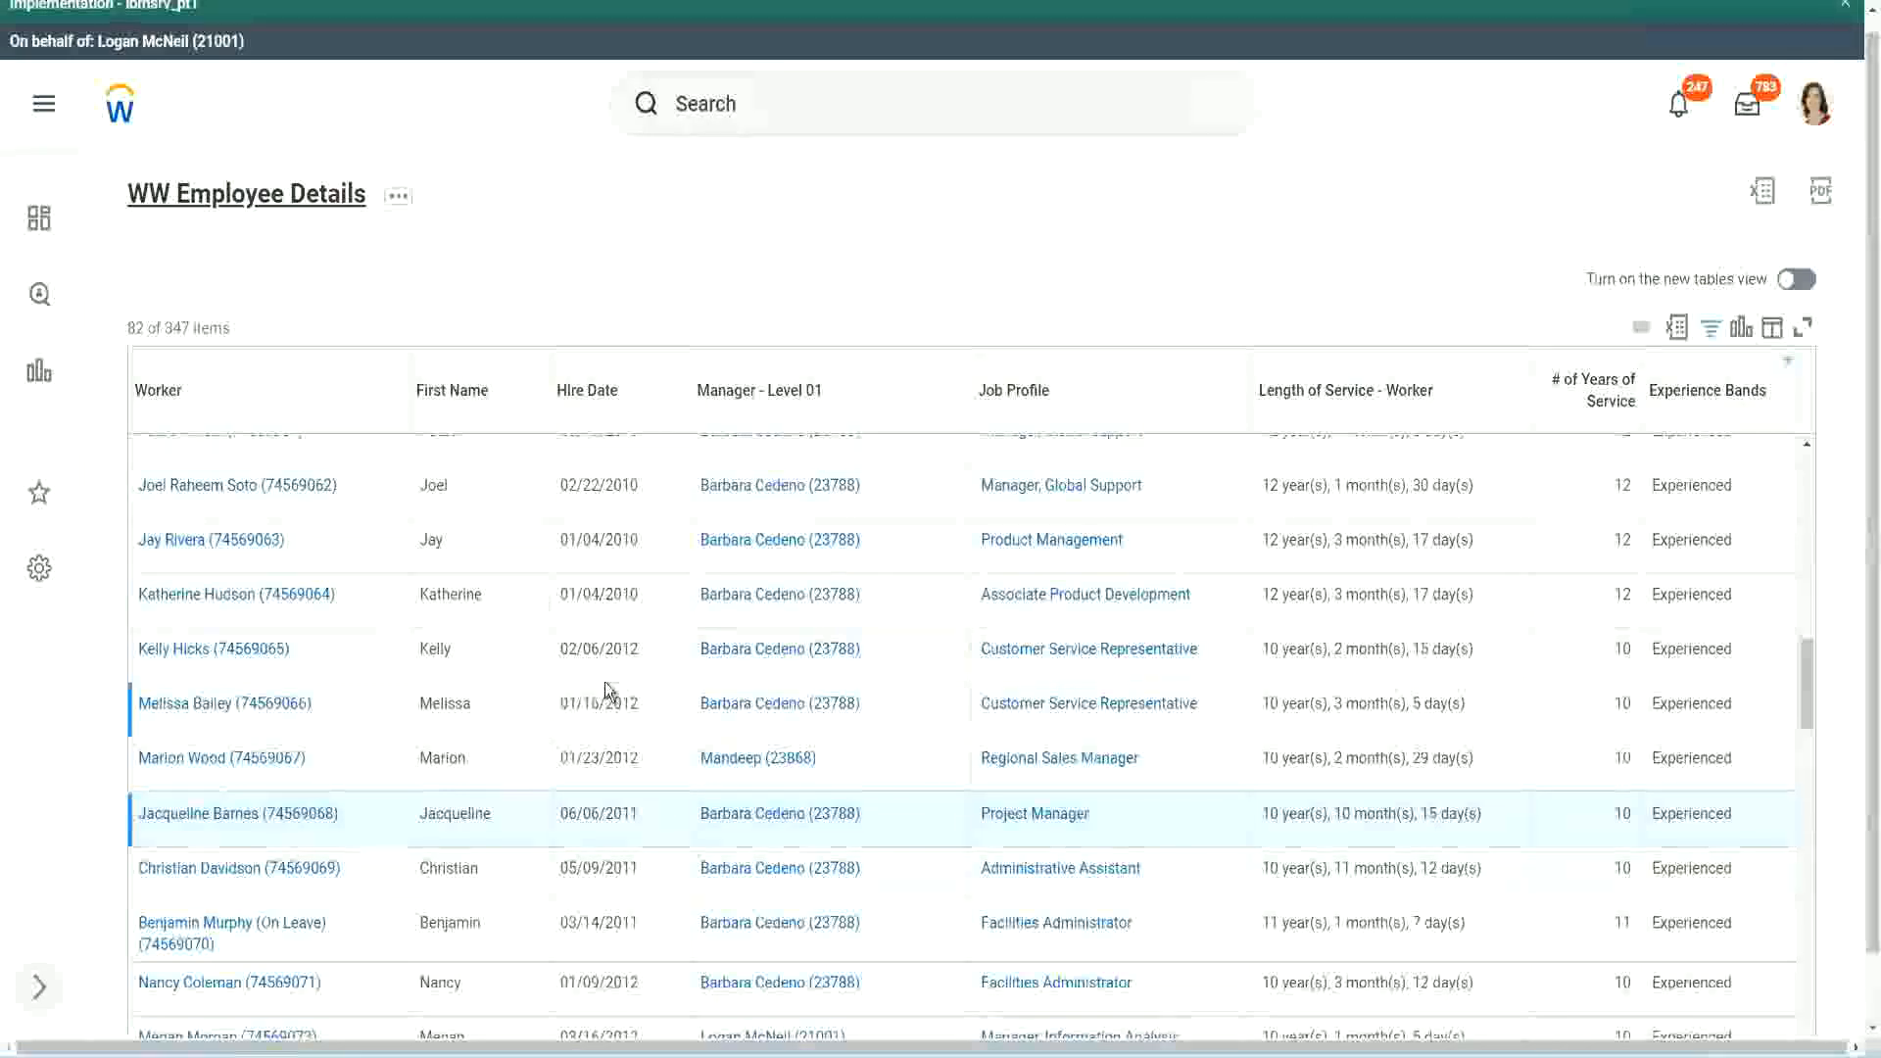
- Open the calculated field behind the Experience Bands column in a new tab and review its conditions and return values
{"action": "scroll", "coordinate": [630, 680], "scroll_direction": "down", "scroll_amount": 4}
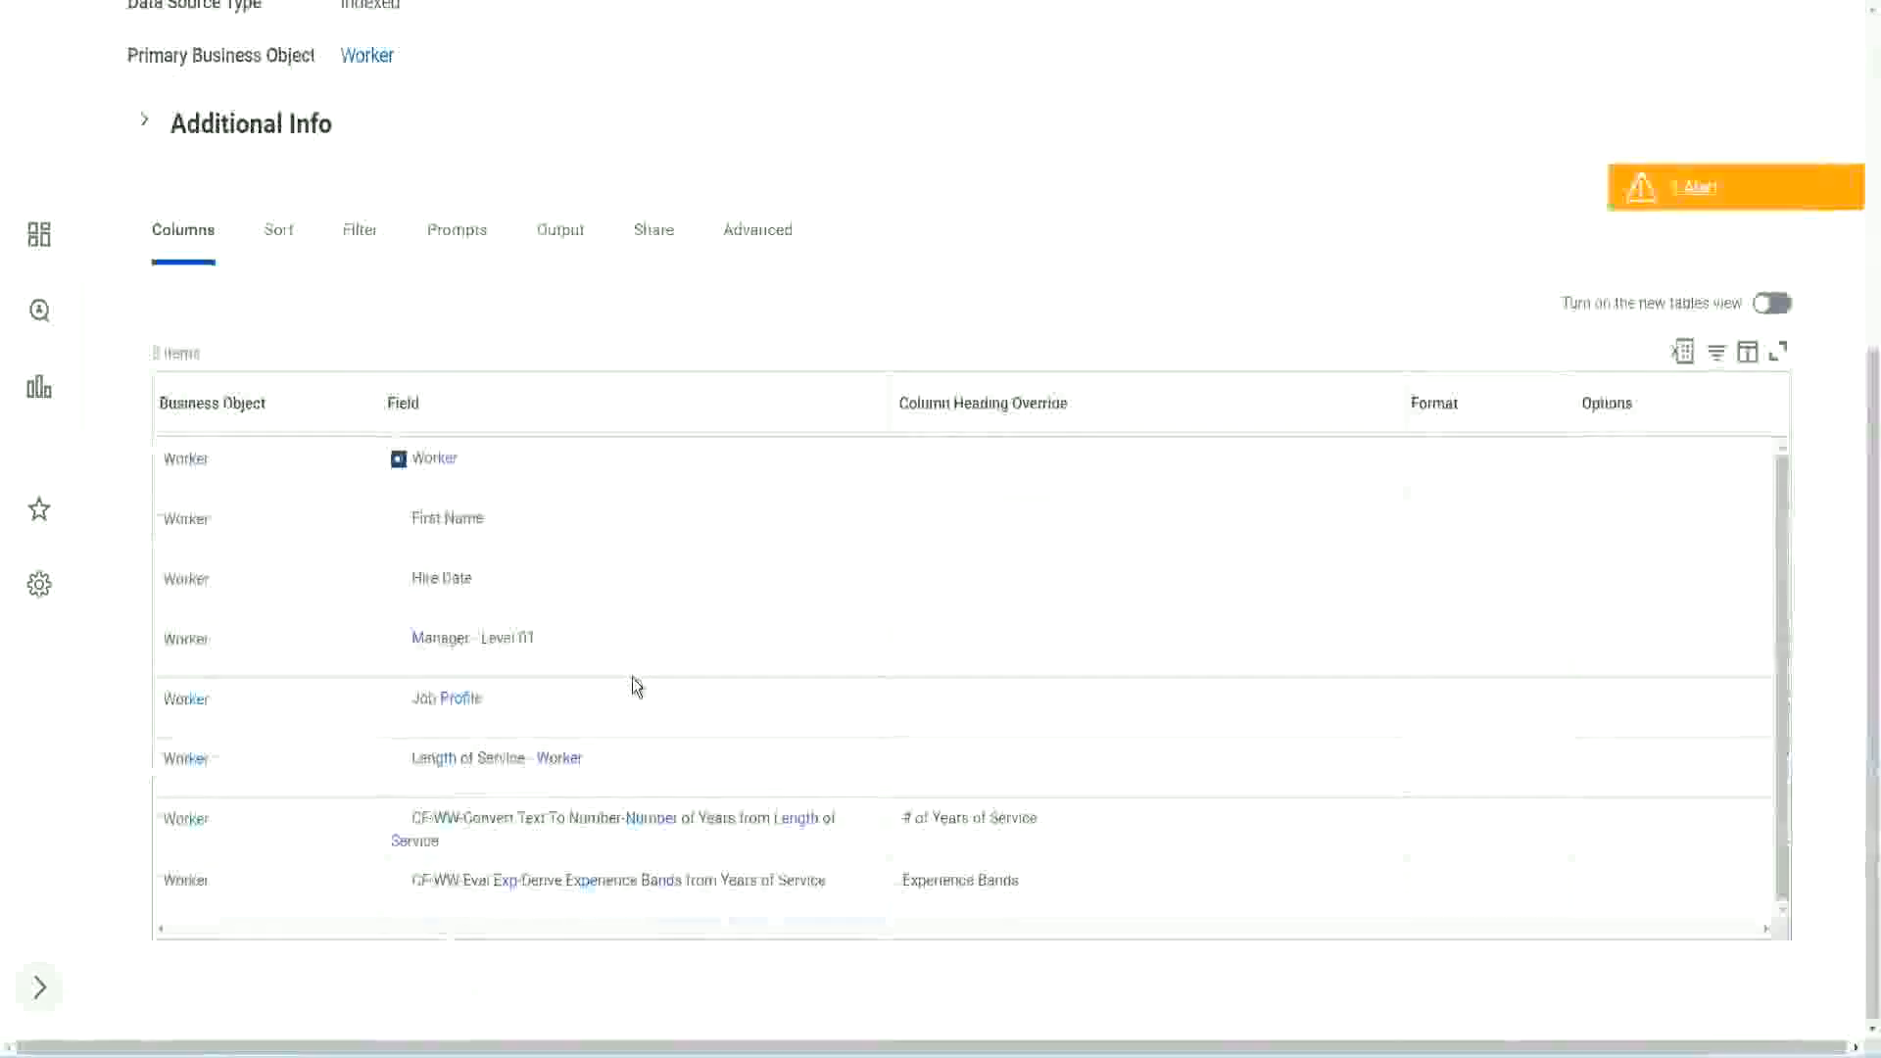
{"action": "right_click", "coordinate": [515, 885]}
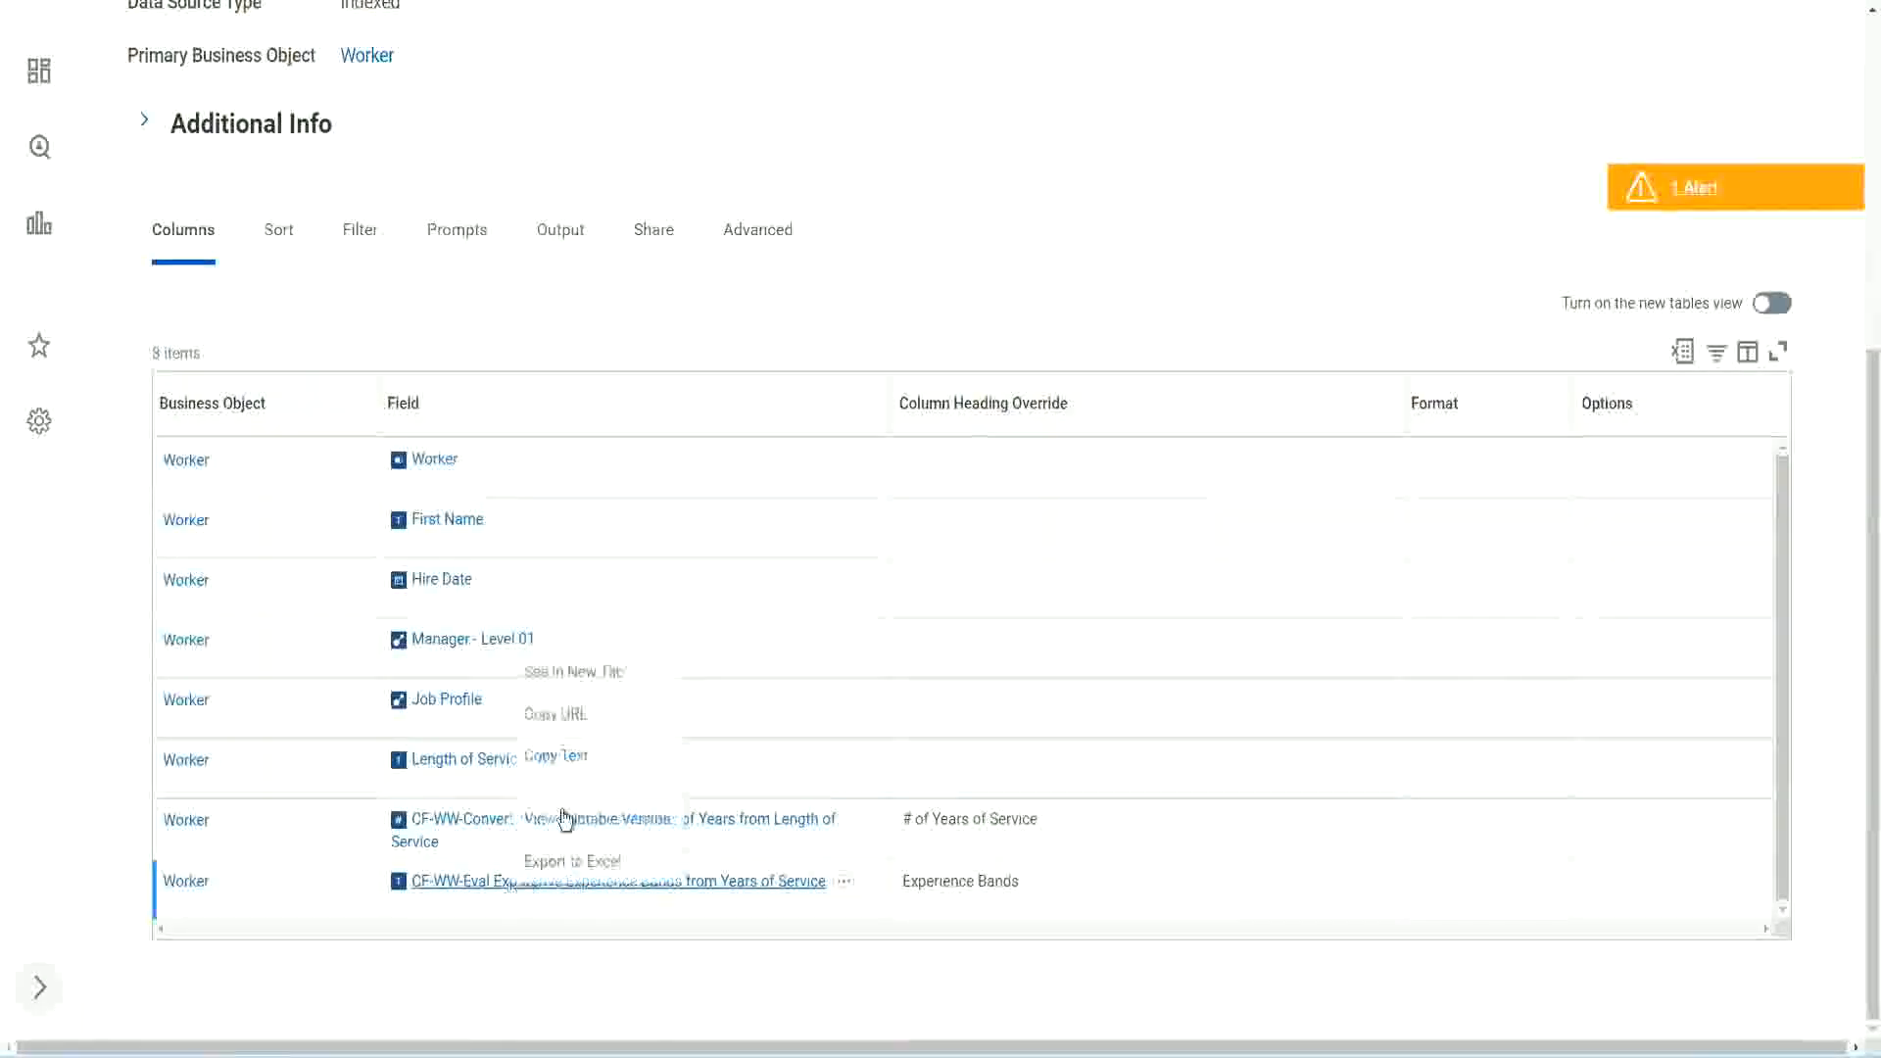
{"action": "left_click", "coordinate": [592, 672]}
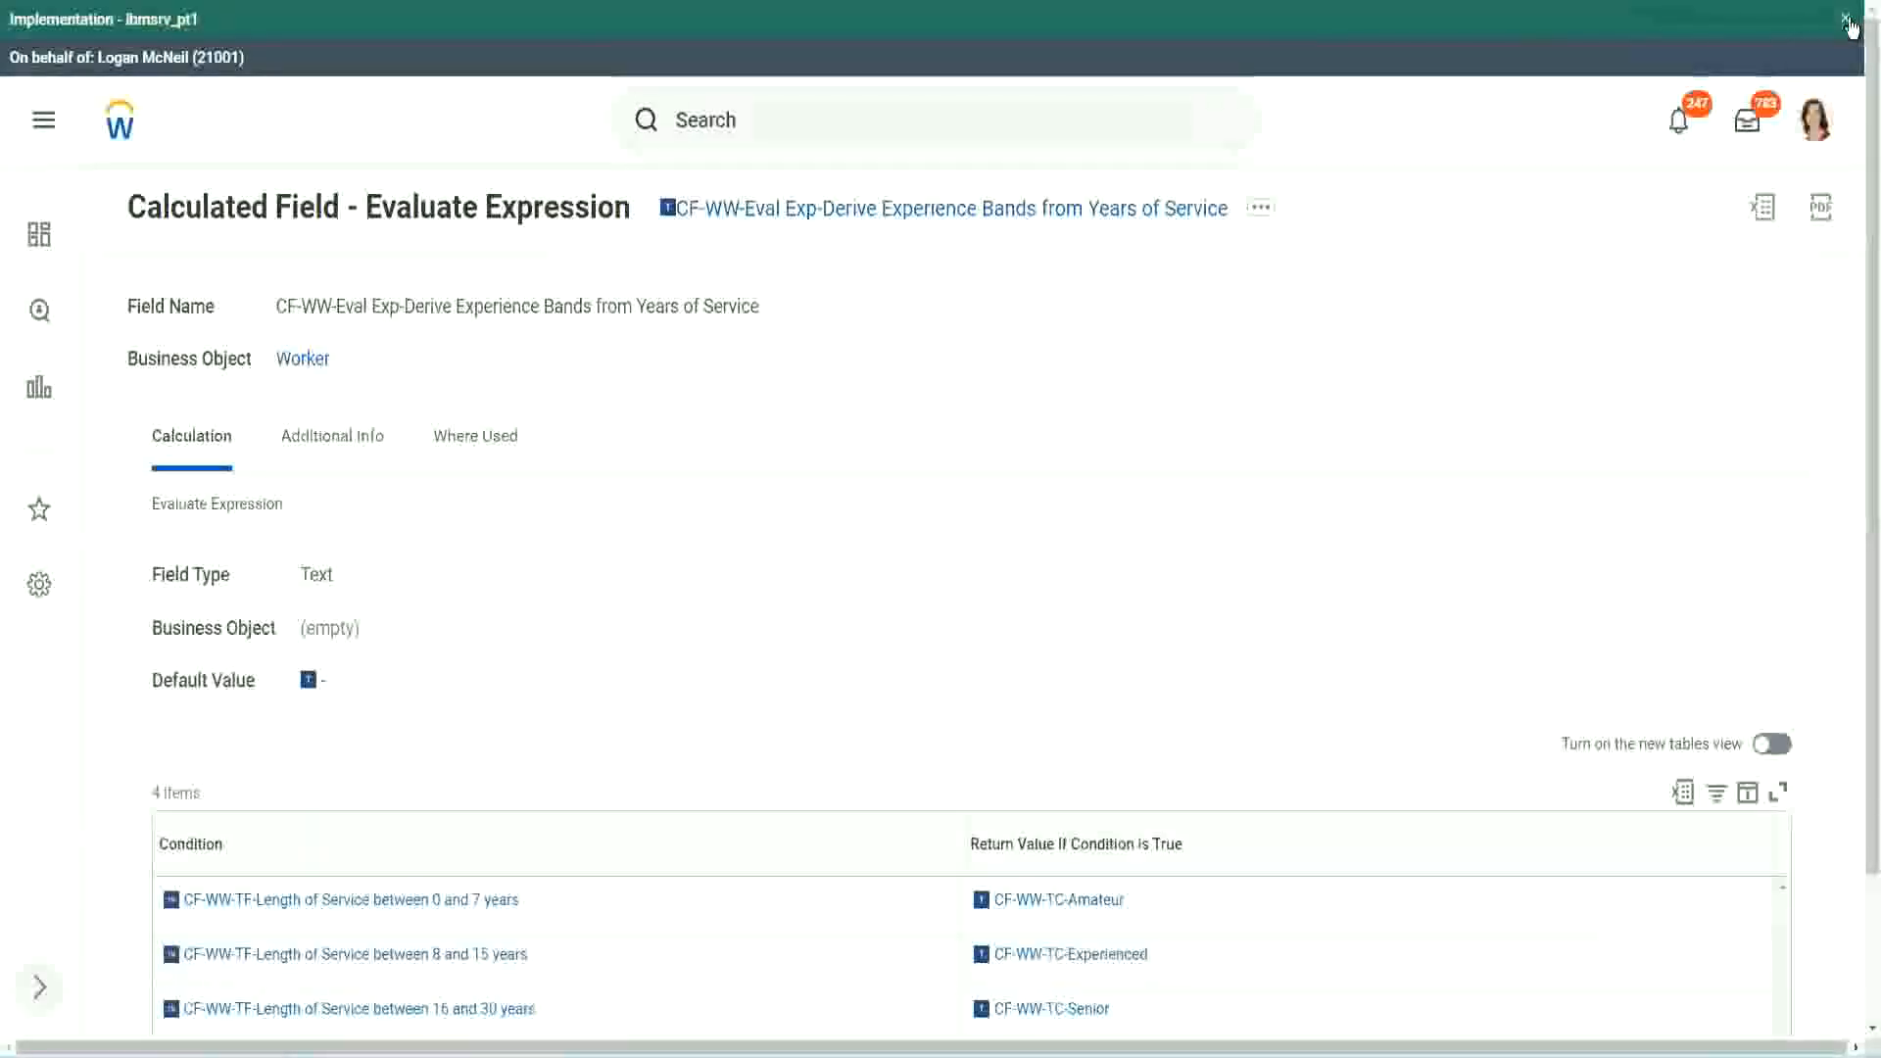
{"action": "left_click", "coordinate": [1847, 22]}
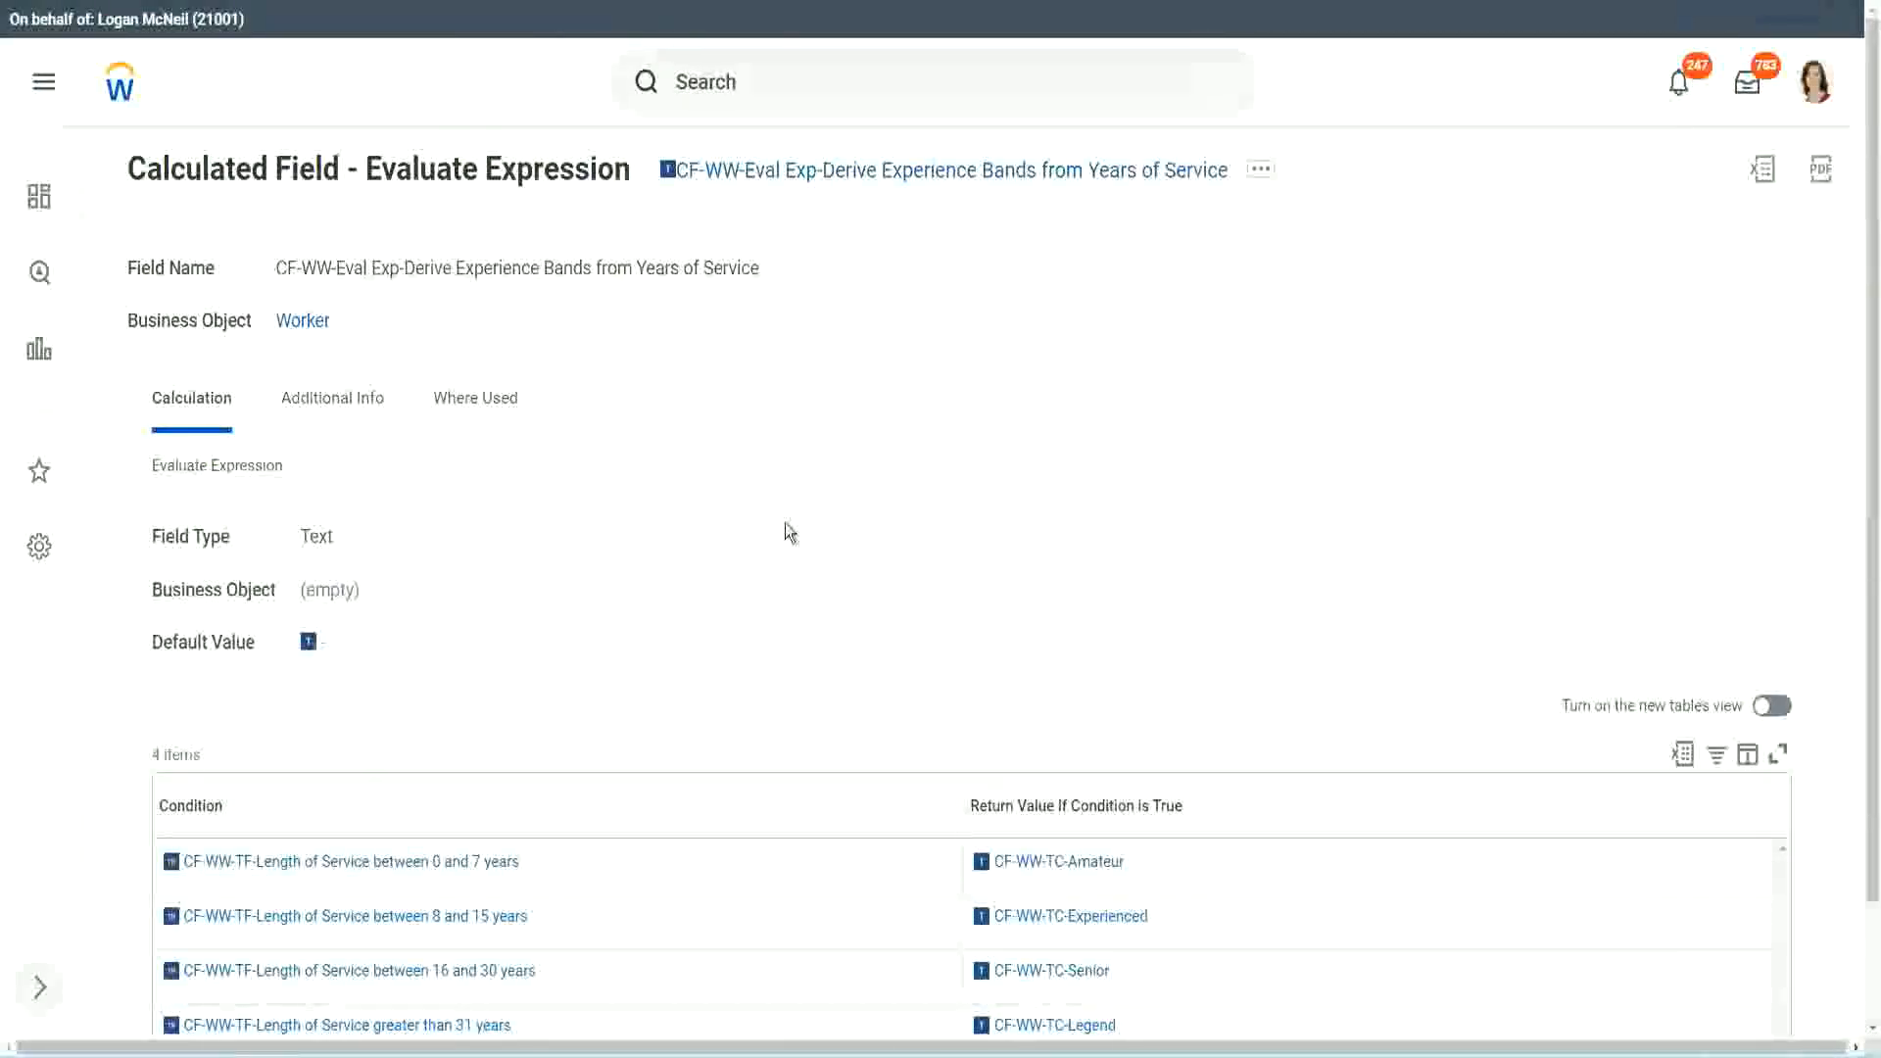
{"action": "scroll", "coordinate": [785, 522], "scroll_direction": "down", "scroll_amount": 1}
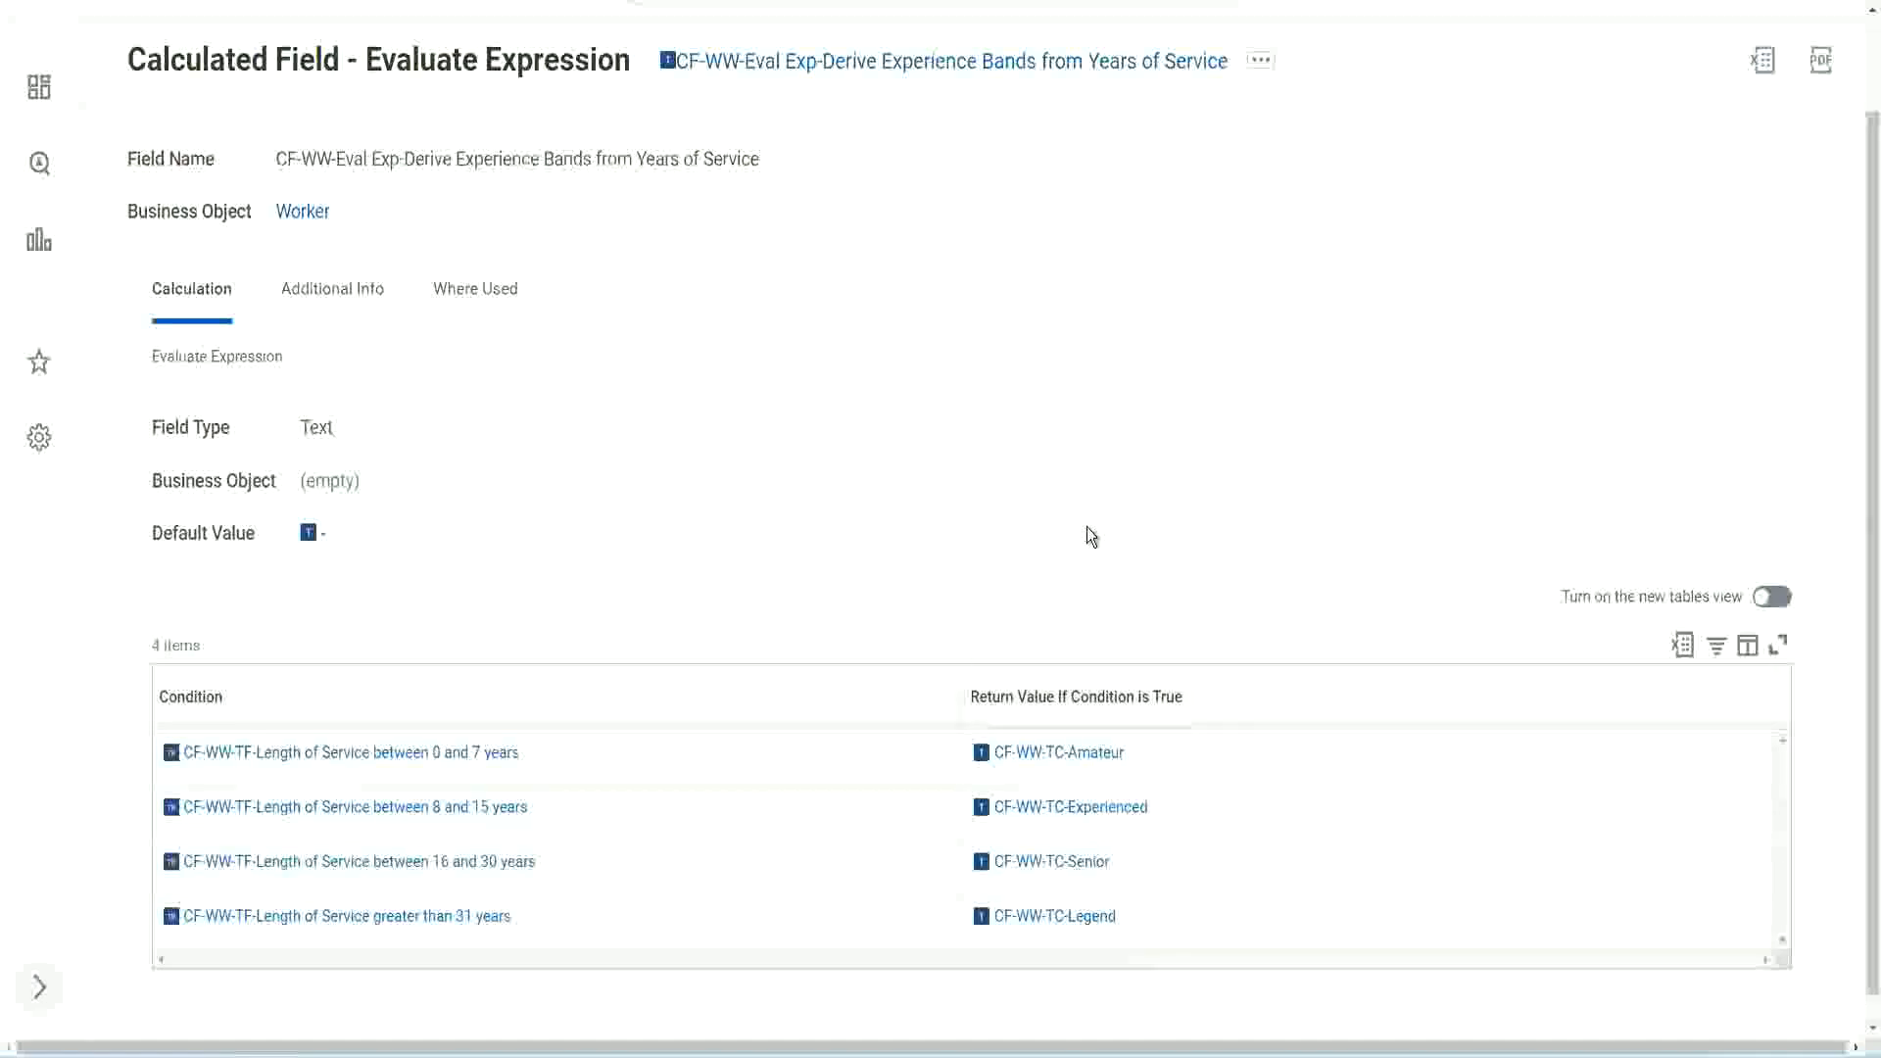
{"action": "left_click", "coordinate": [853, 691]}
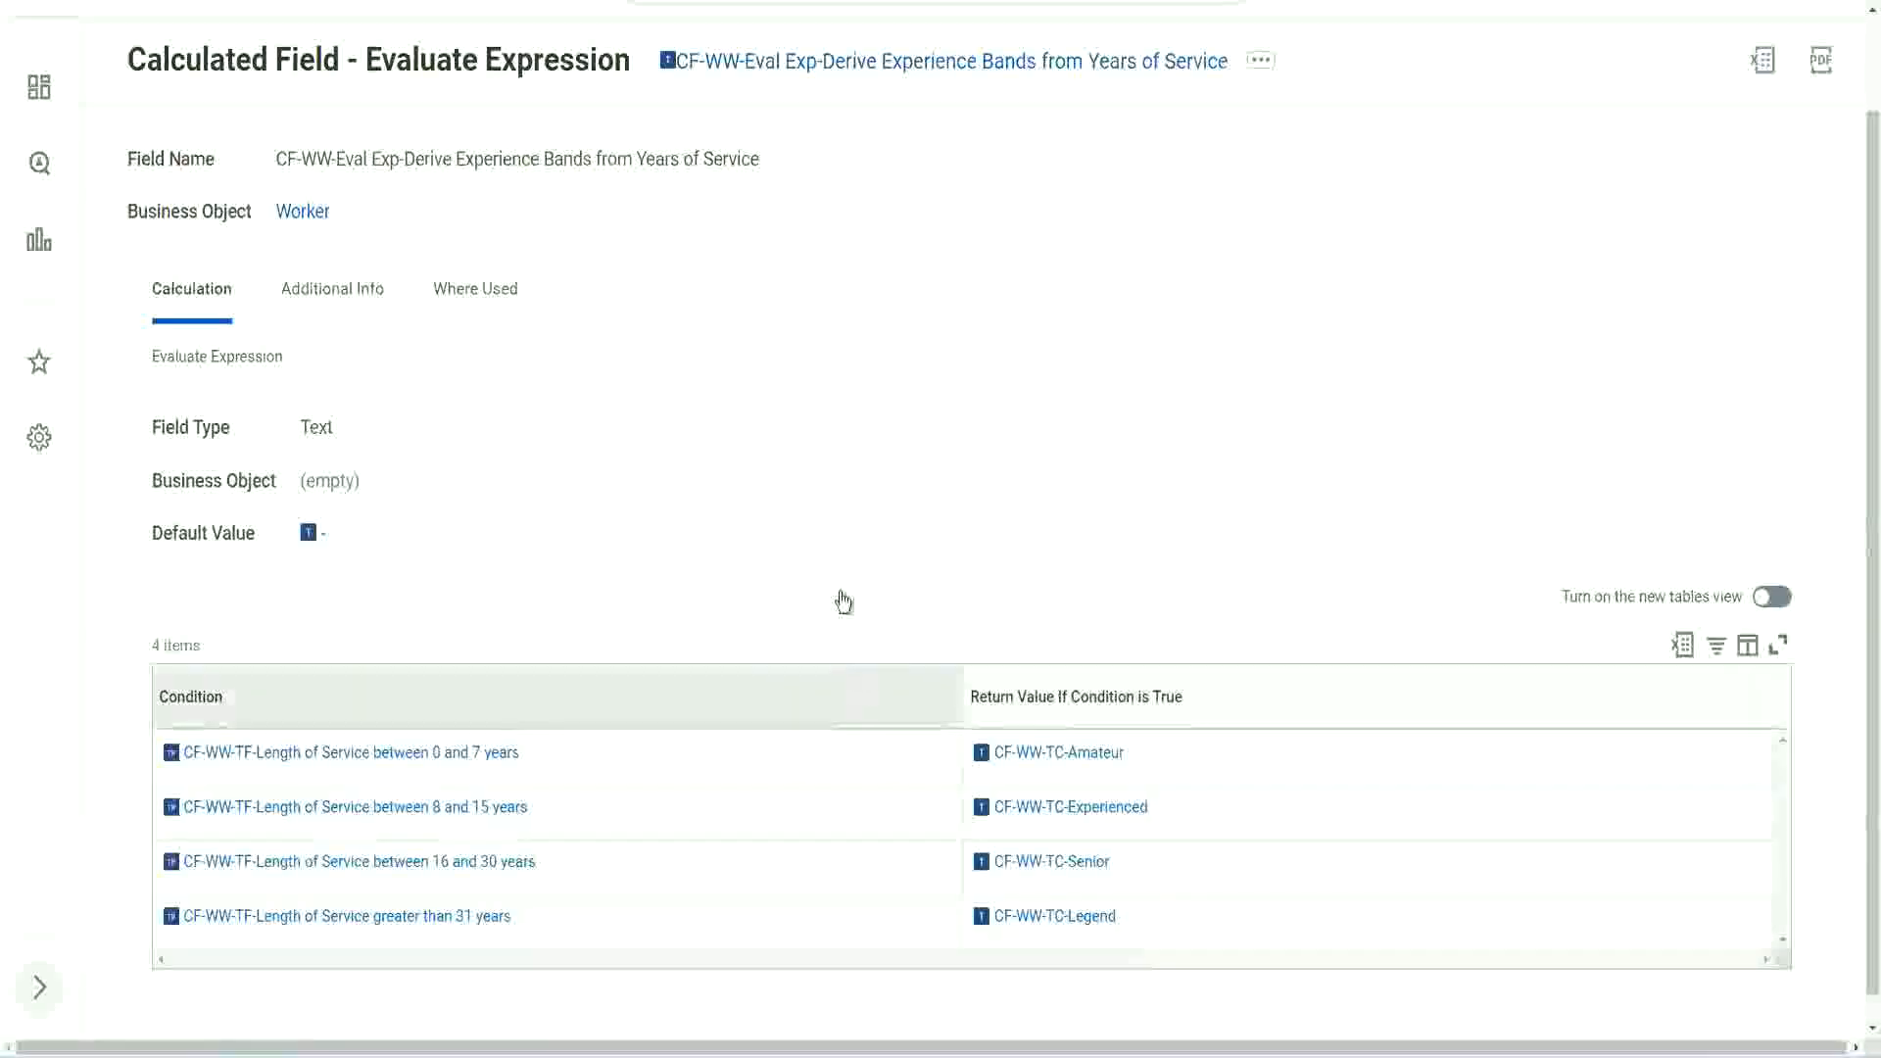
{"action": "left_click", "coordinate": [842, 453]}
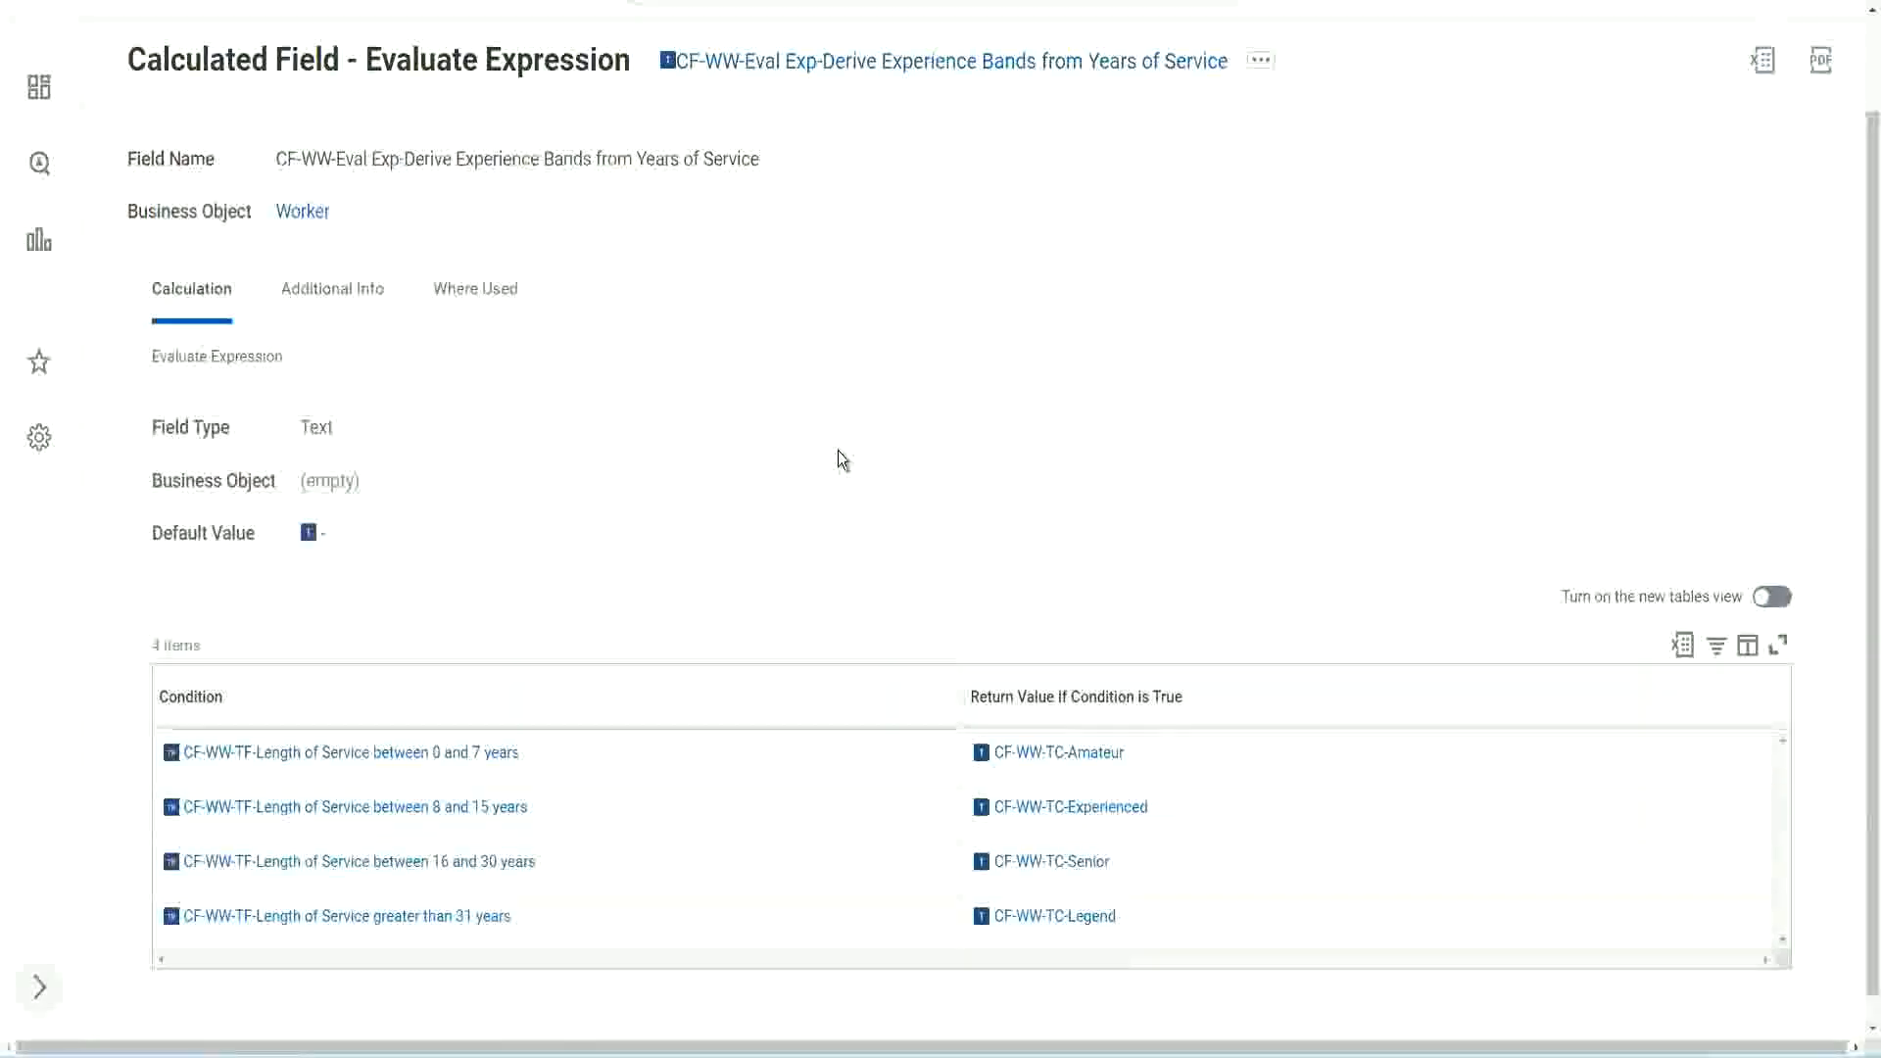
- Copy the name of the calculated field CF-WW-Eval Exp-Derive Experience Bands from Years of Service
{"action": "right_click", "coordinate": [828, 73]}
{"action": "left_click", "coordinate": [865, 172]}
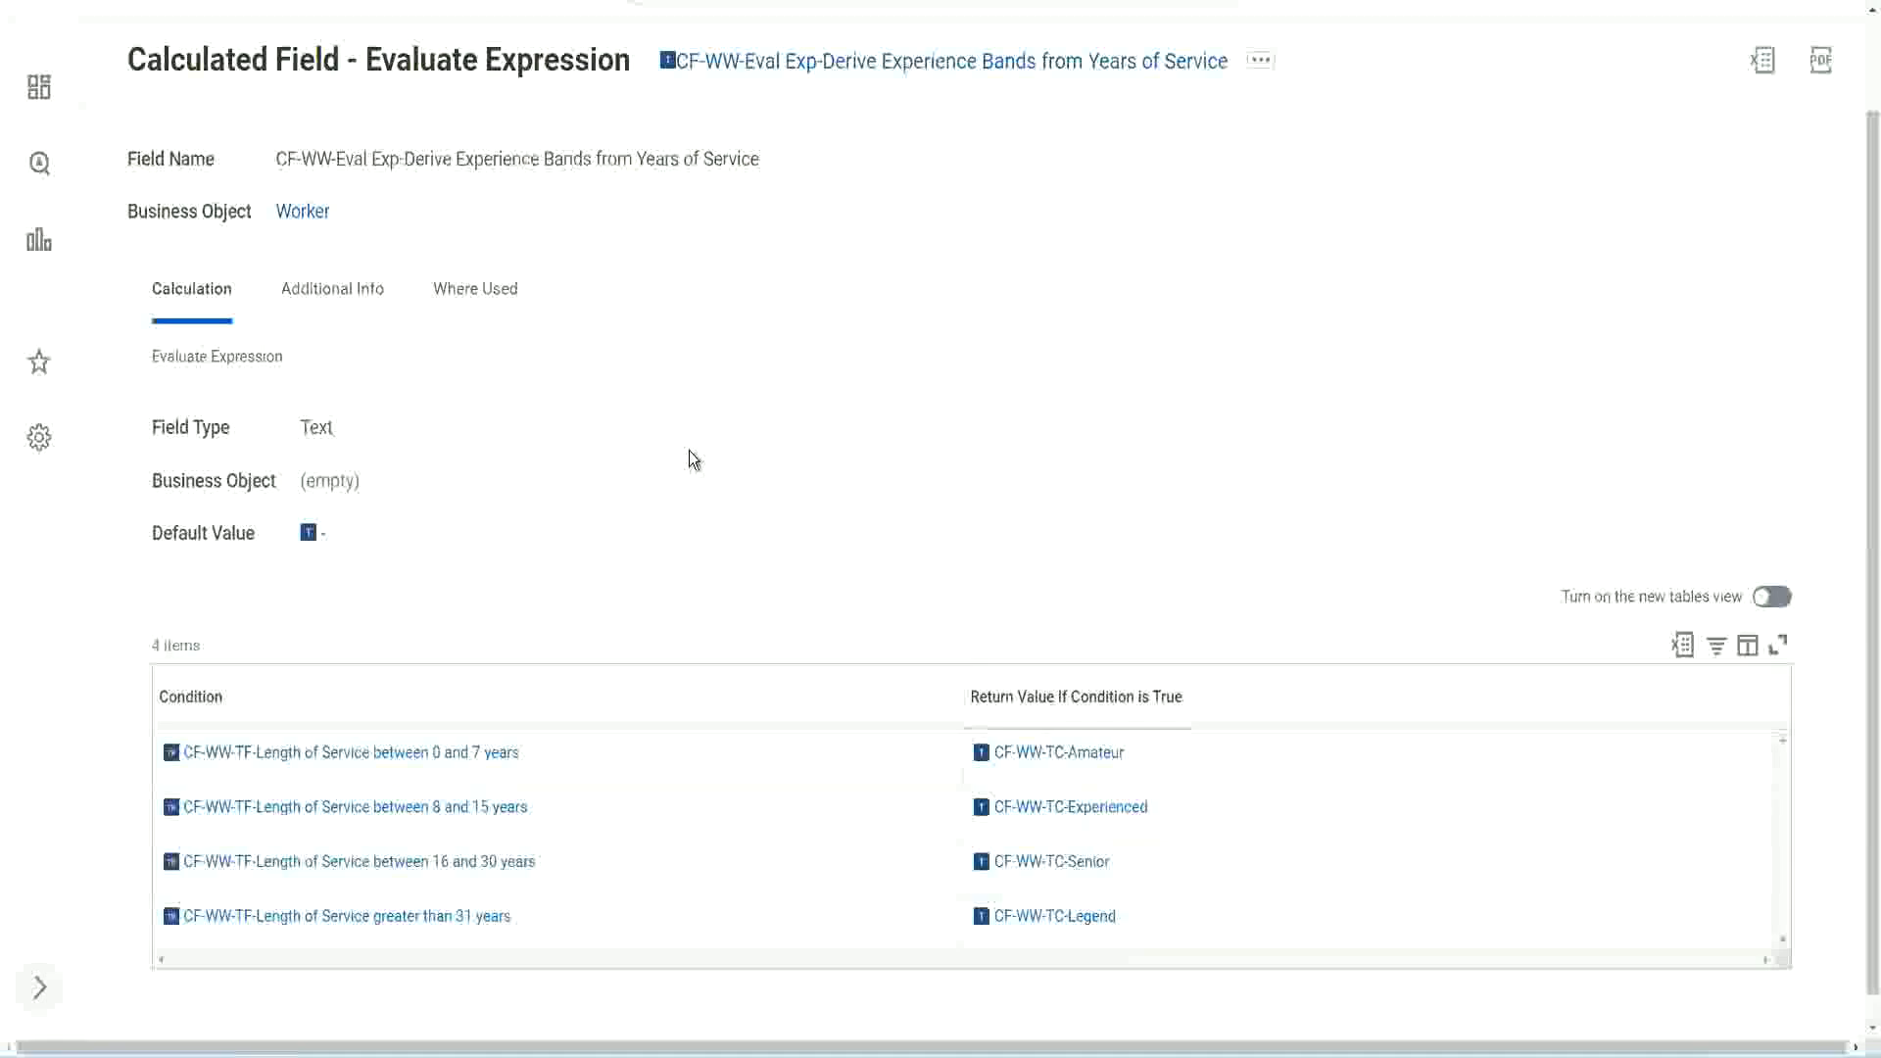
{"action": "scroll", "coordinate": [731, 388], "scroll_direction": "up", "scroll_amount": 1}
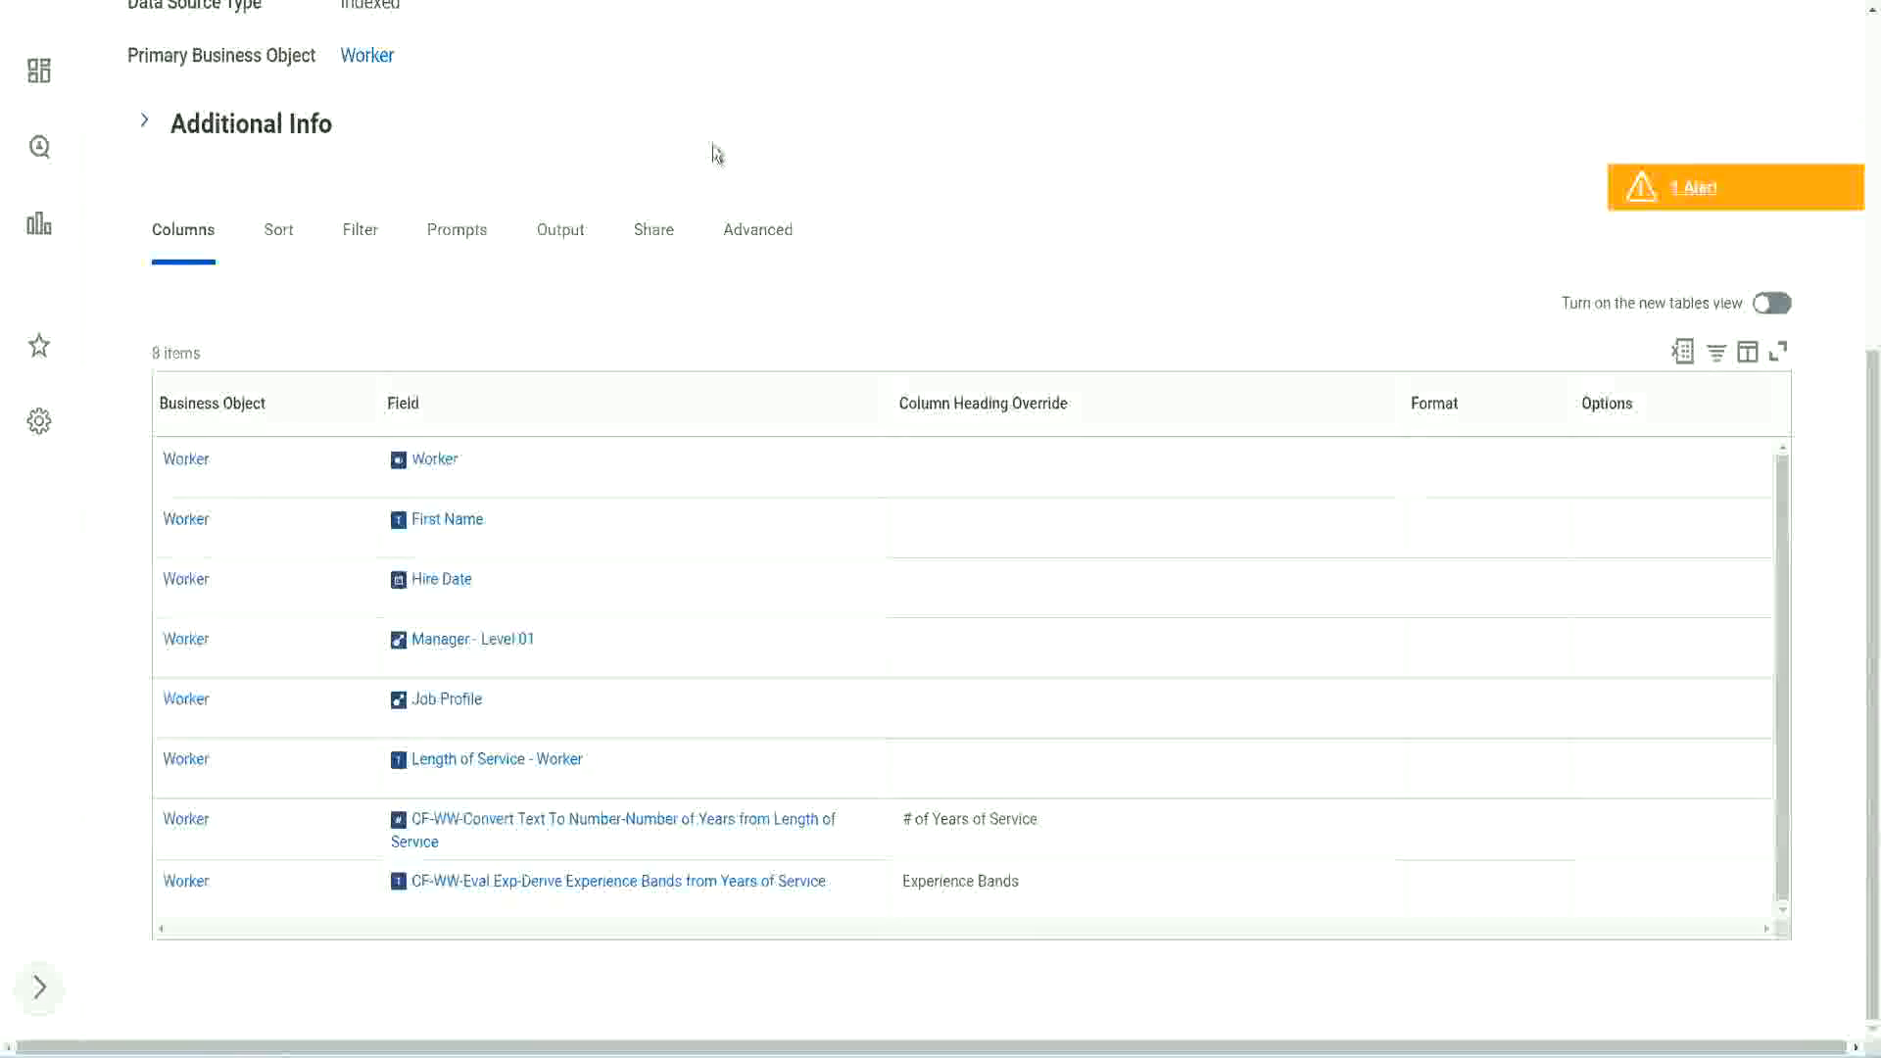
- From the custom report page, search for "create cal field" and open the Create Calculated Field task
{"action": "scroll", "coordinate": [709, 151], "scroll_direction": "up", "scroll_amount": 5}
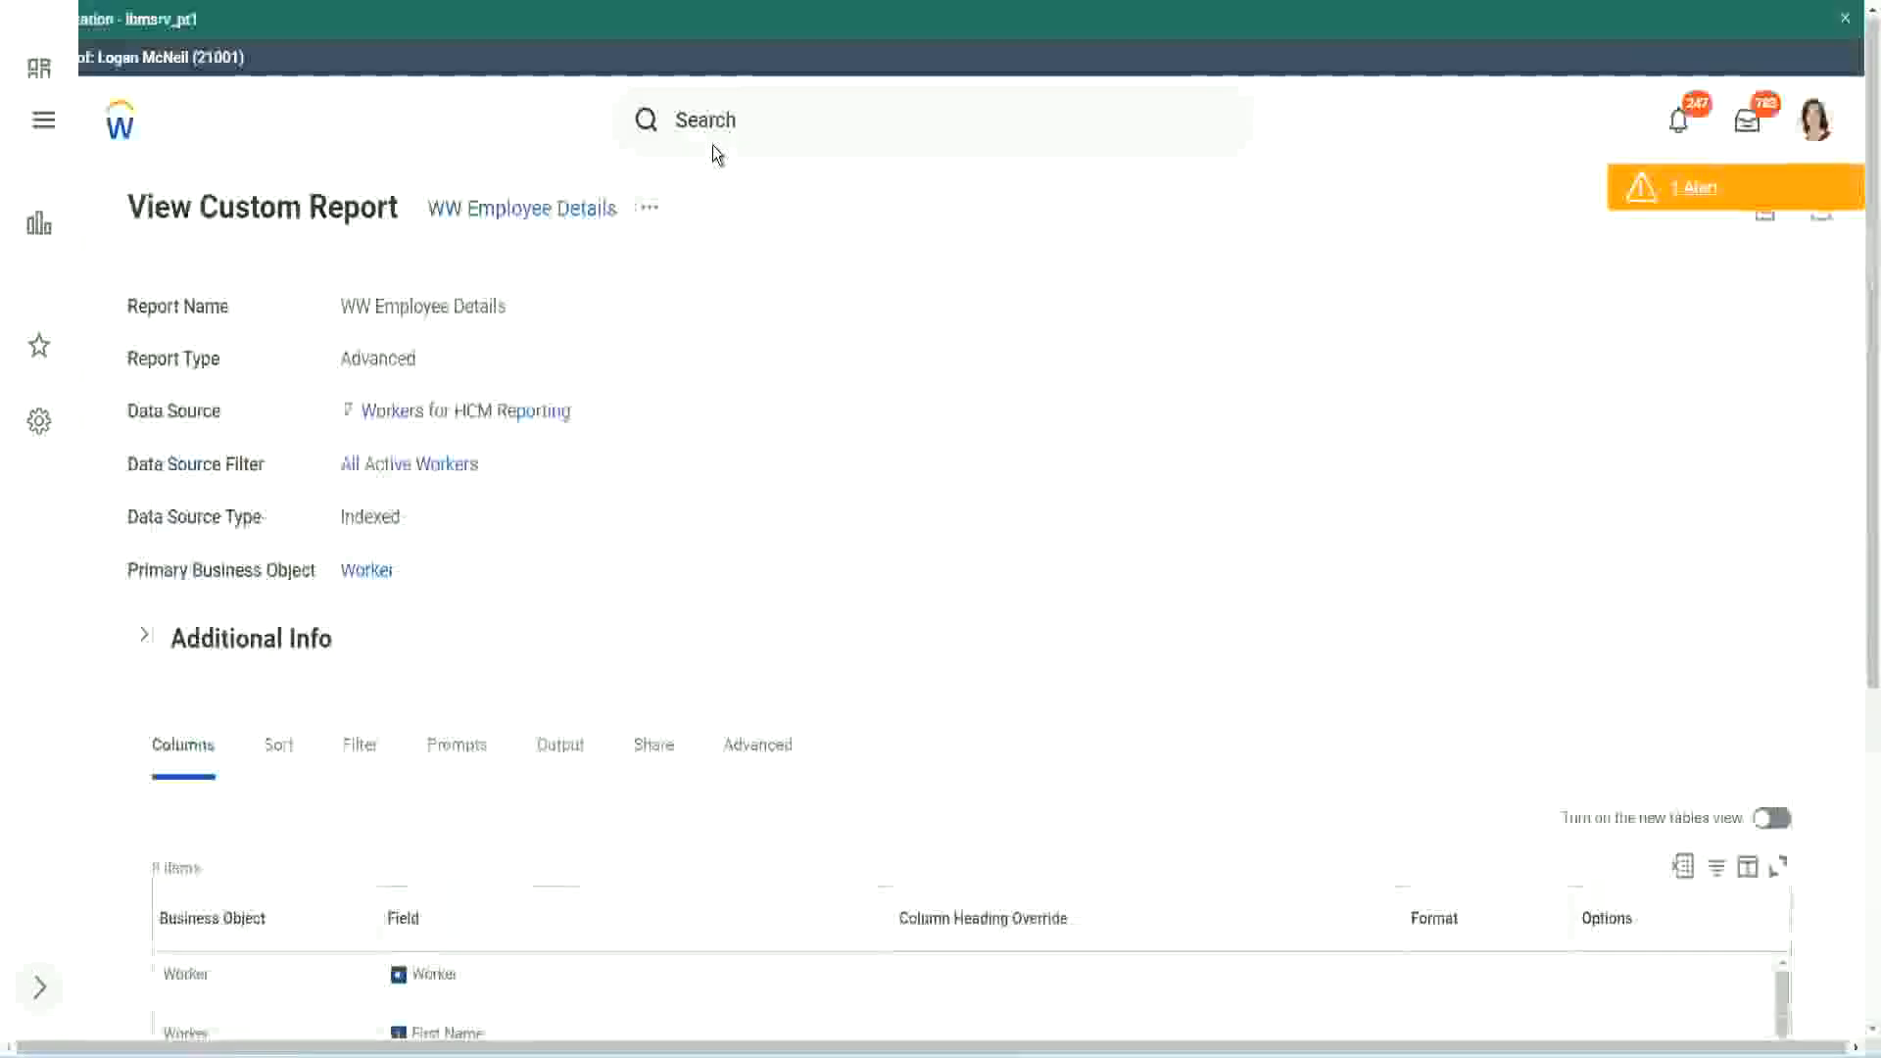
{"action": "left_click", "coordinate": [764, 117]}
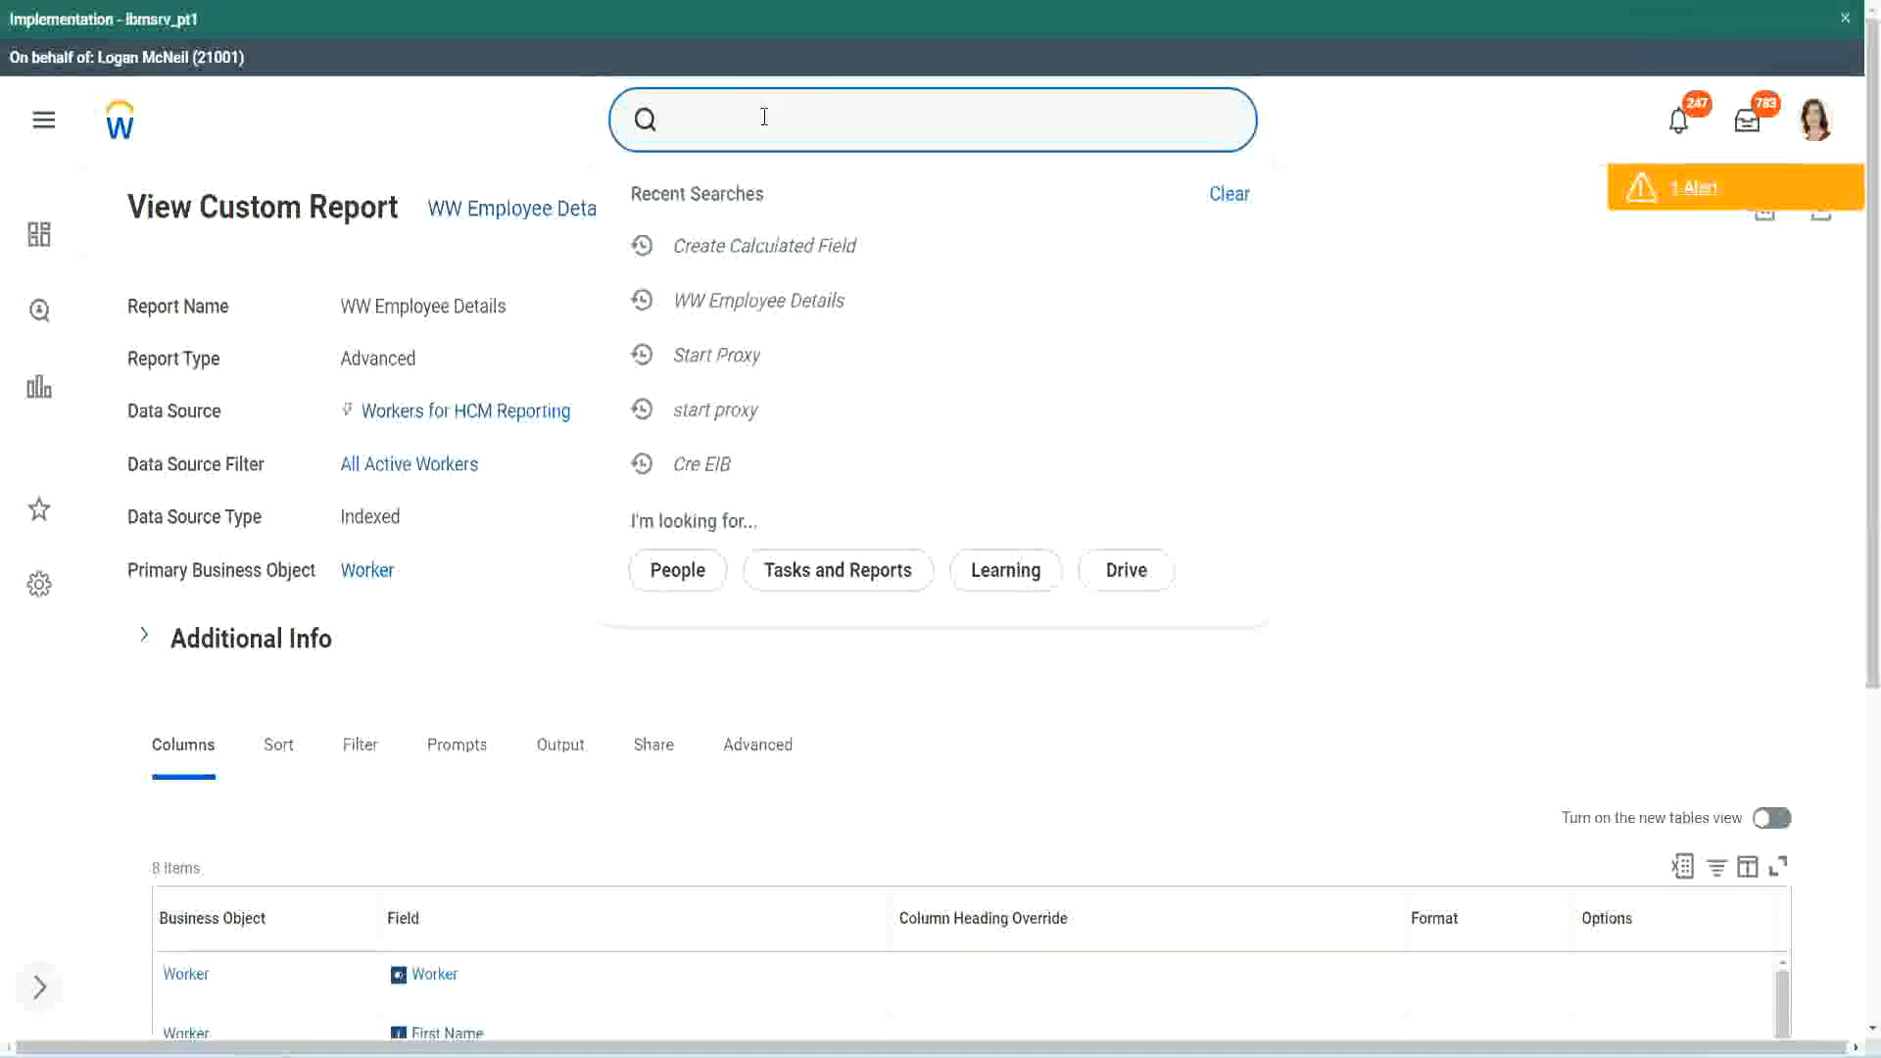
{"action": "type", "text": "create cal field"}
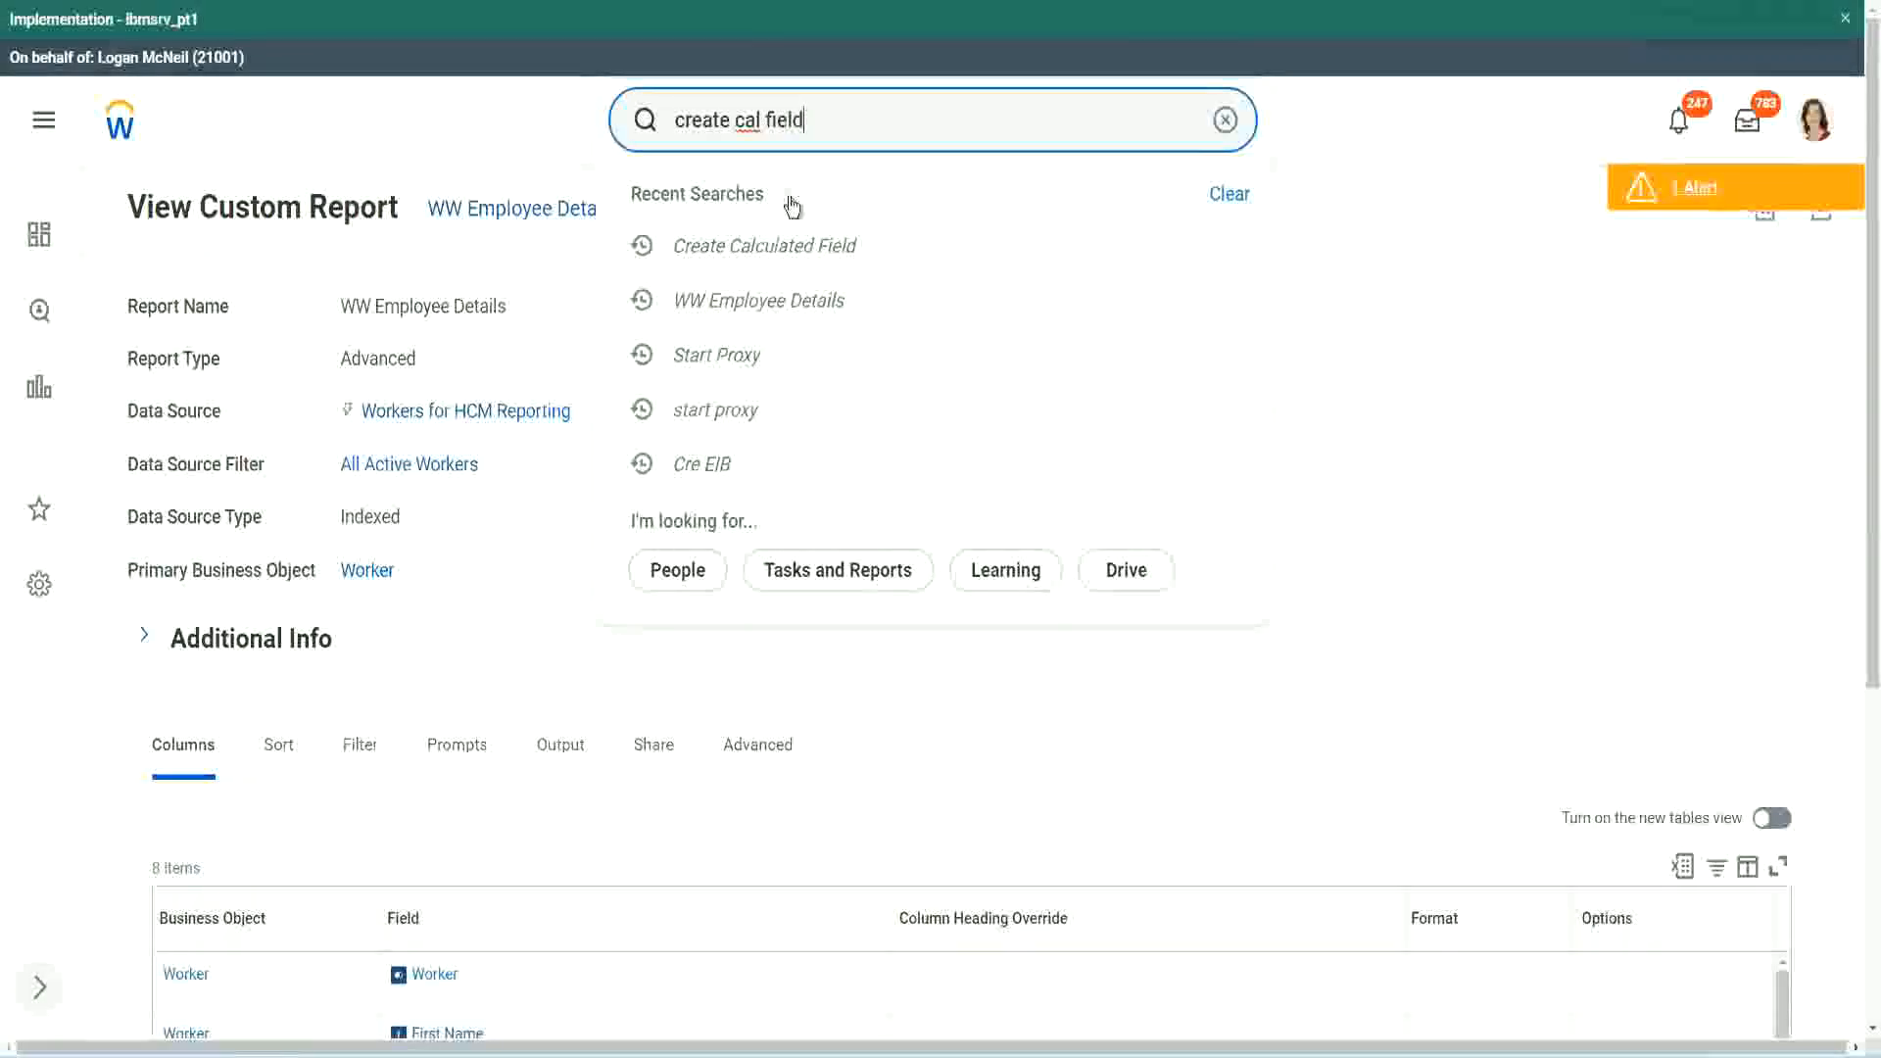
{"action": "left_click", "coordinate": [790, 204]}
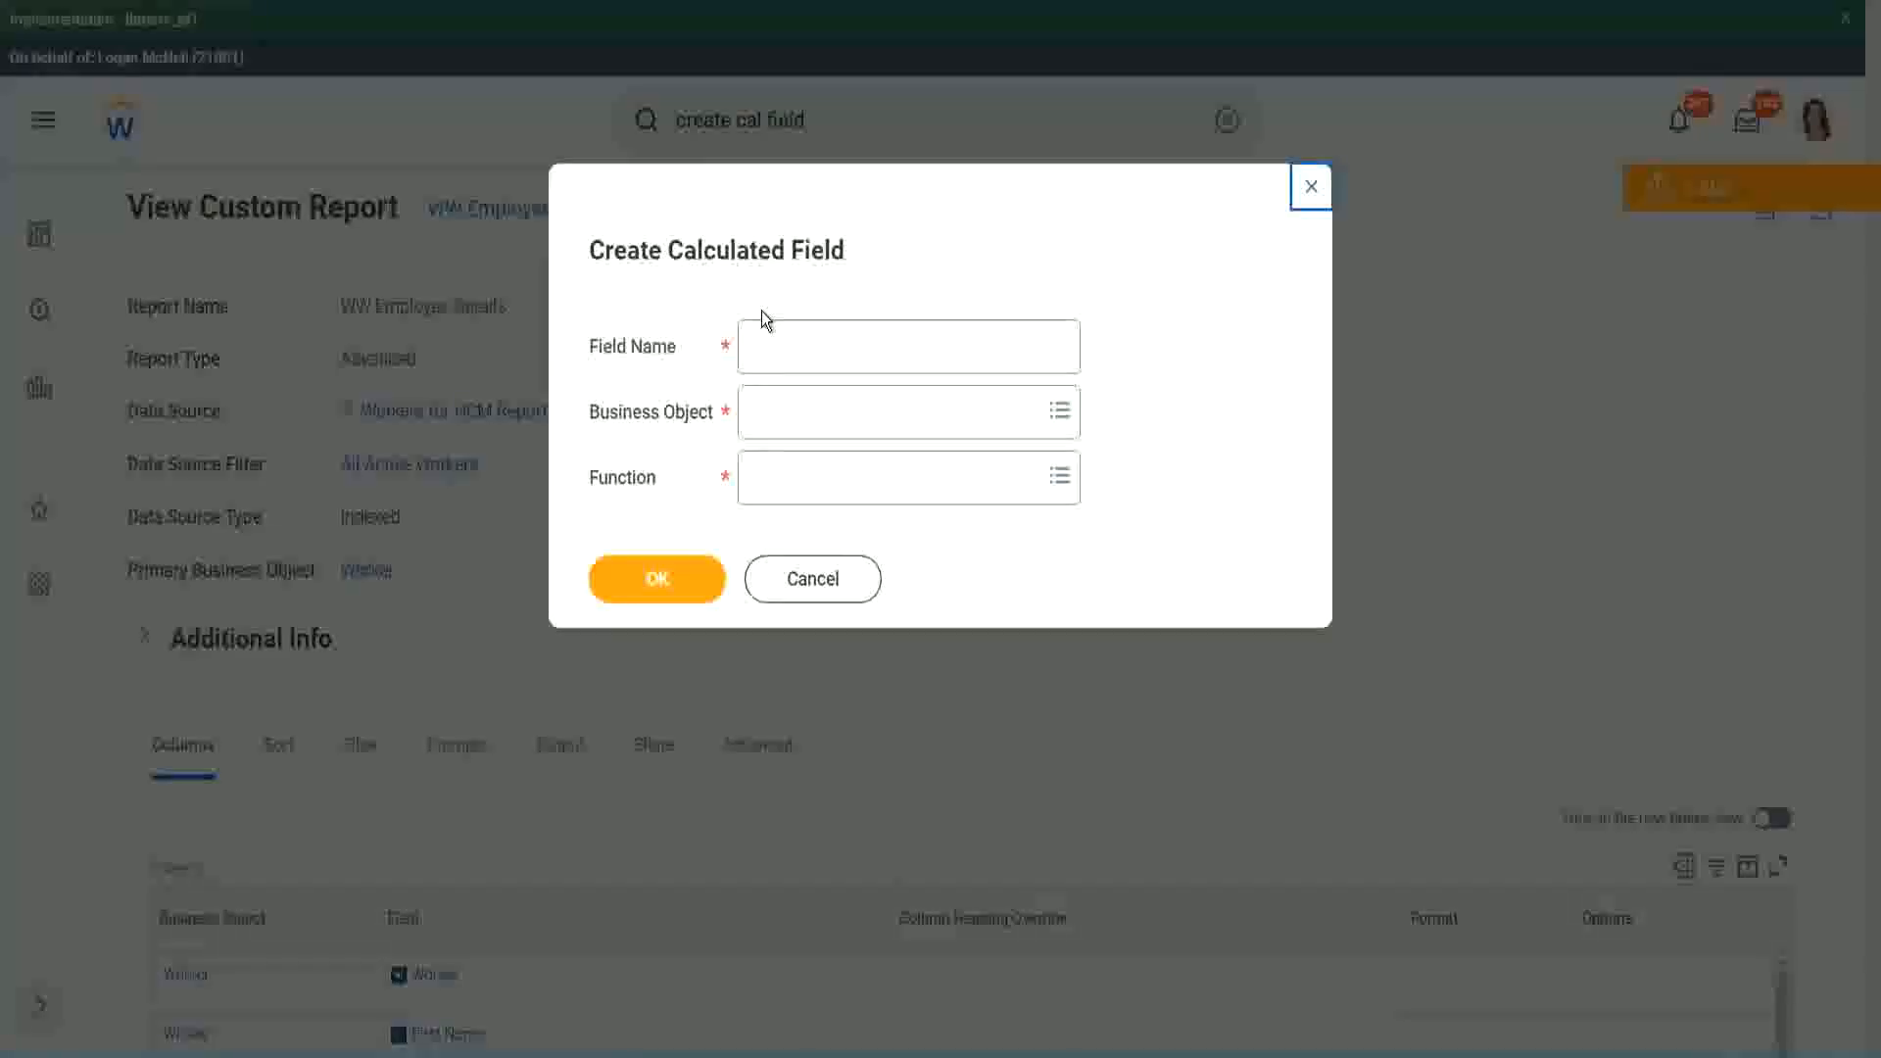
- Fill in the new calculated field's name with the copied text, adding "Bands" to make "CF-WW-Eval Exp Bands-Derive Experience Bands from Years of Service"
{"action": "left_click", "coordinate": [795, 349]}
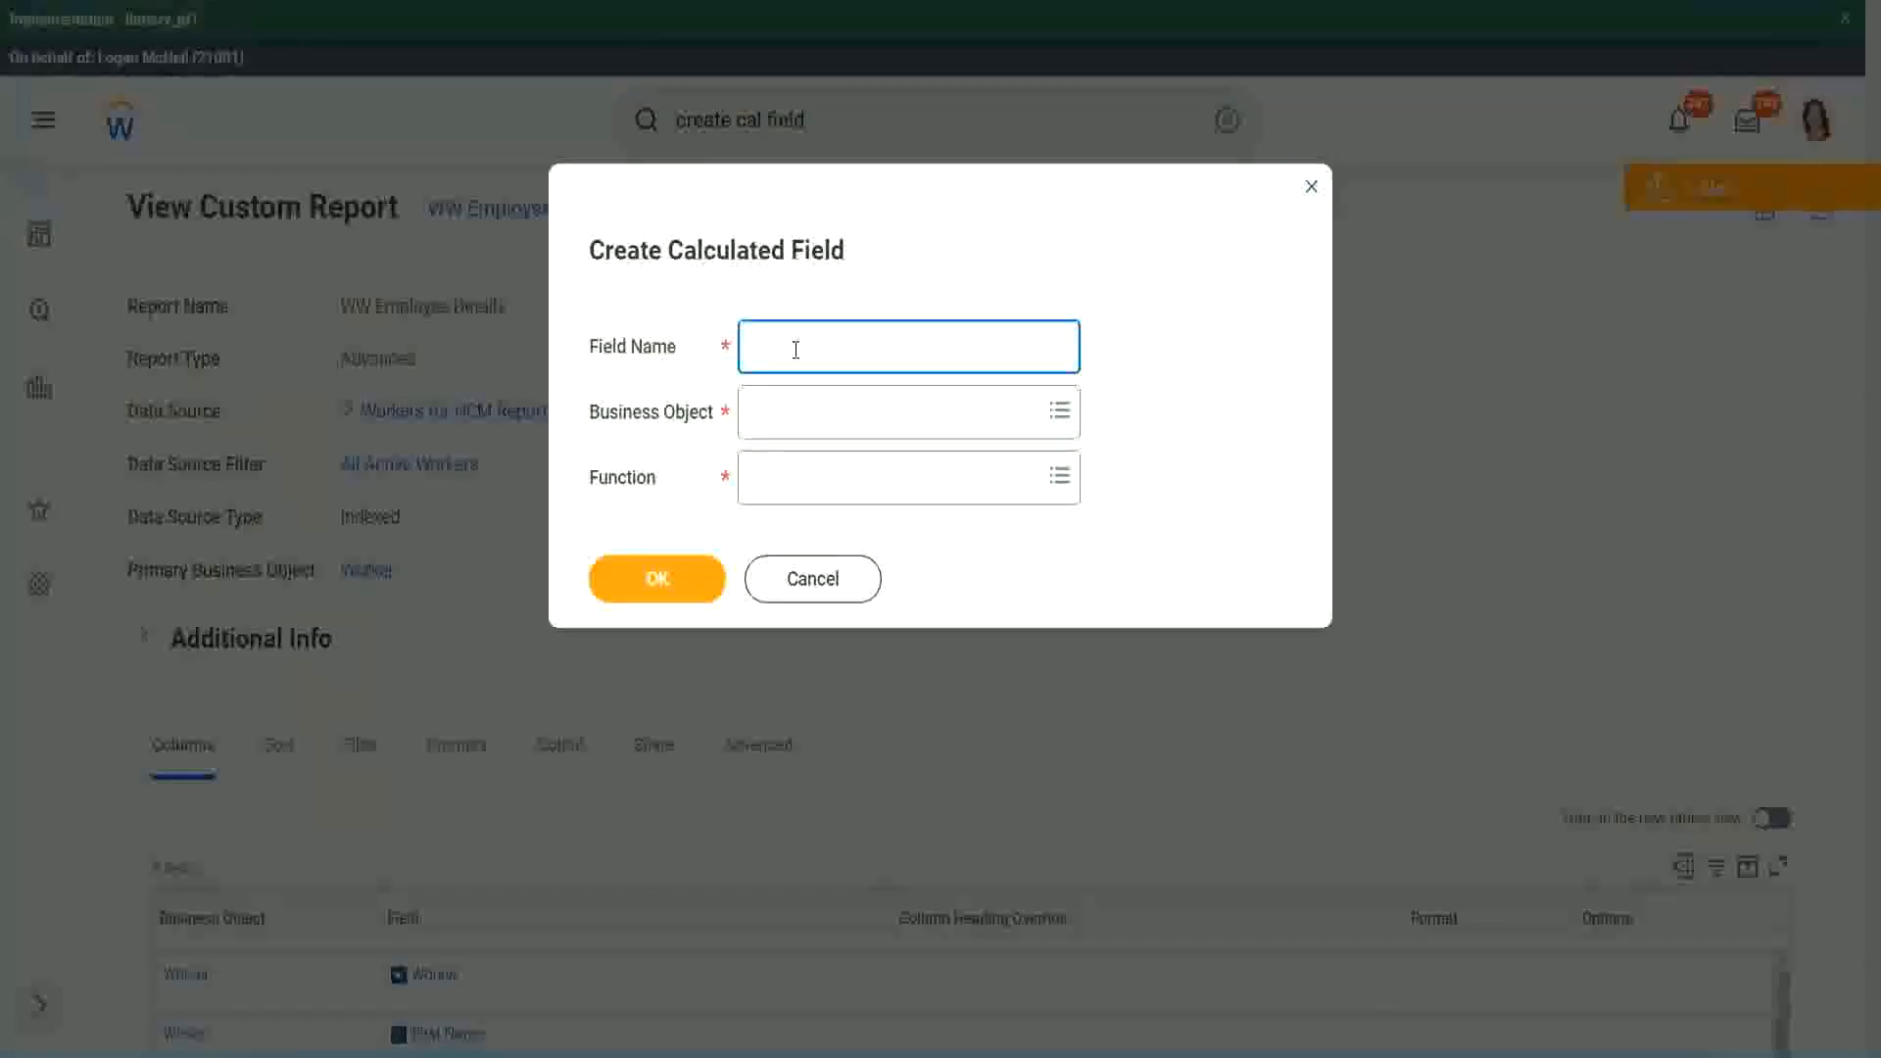
{"action": "key", "text": "ctrl+v"}
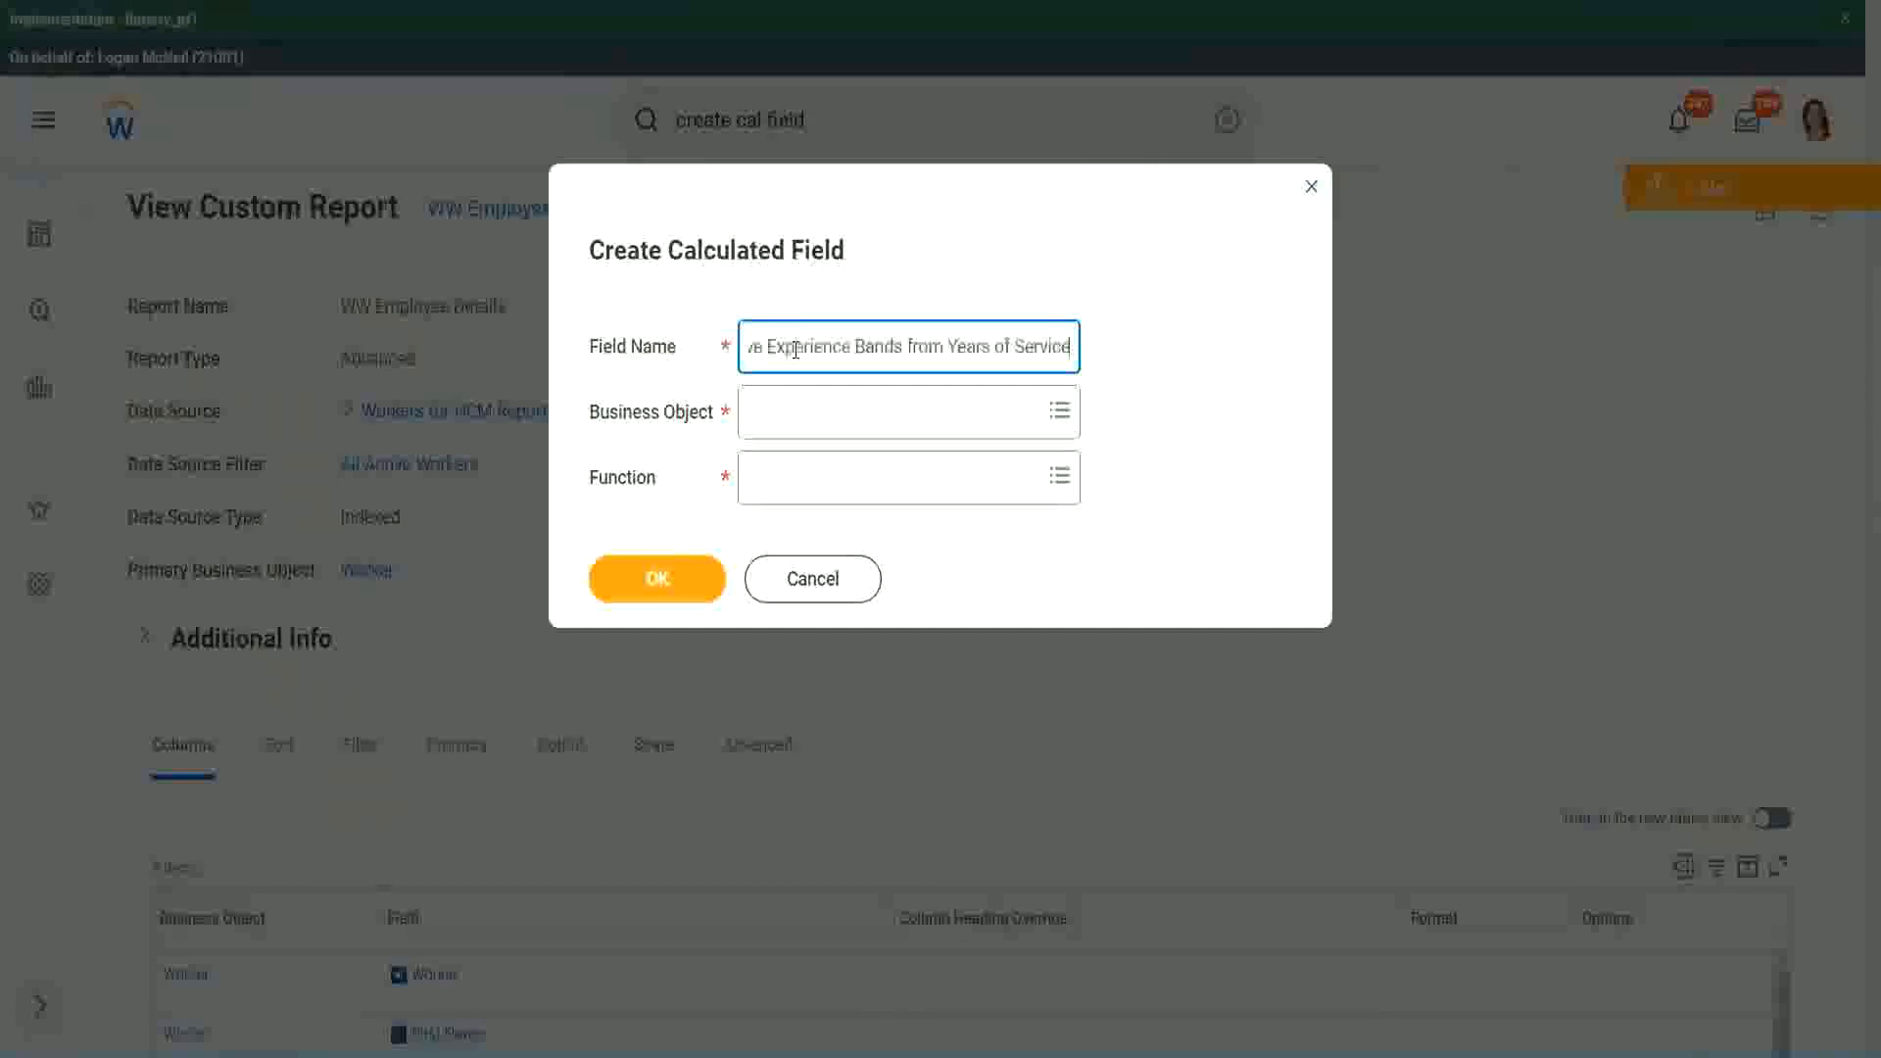
{"action": "left_click_drag", "start_coordinate": [852, 348], "coordinate": [683, 309]}
{"action": "left_click", "coordinate": [851, 347]}
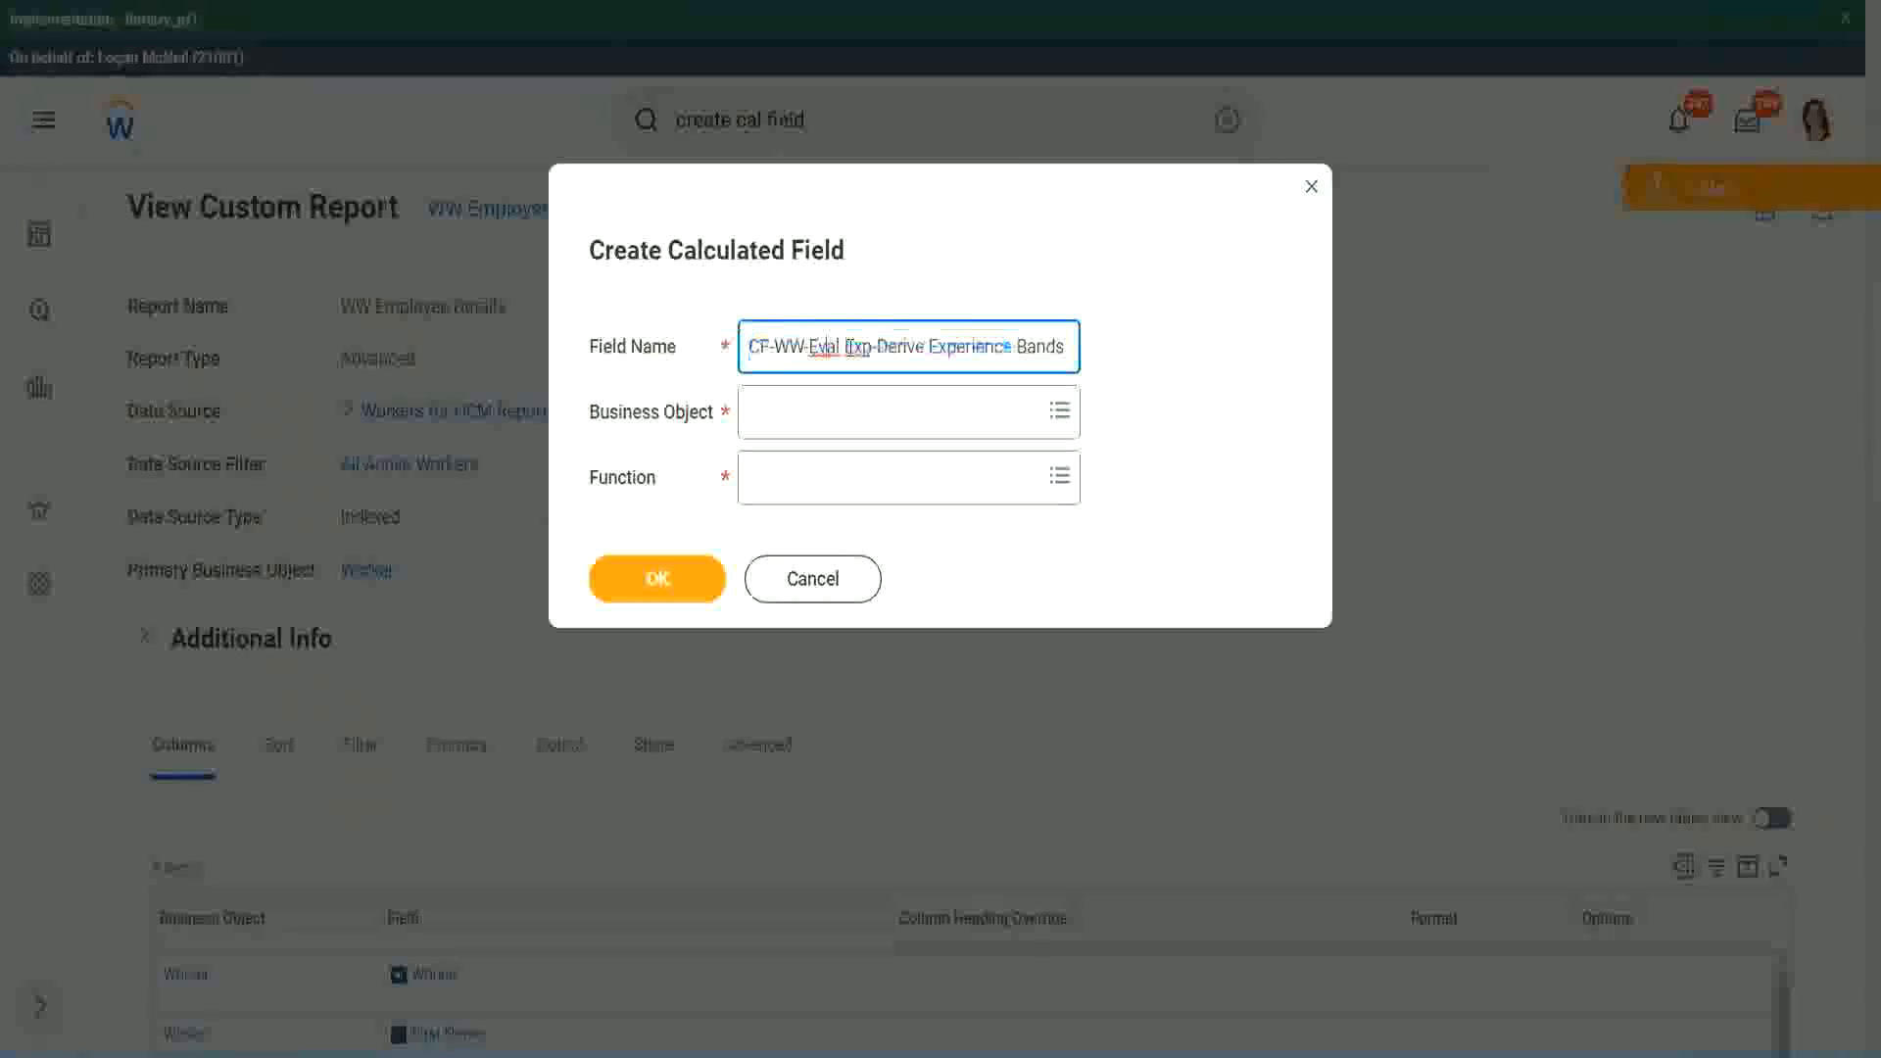
{"action": "double_click", "coordinate": [855, 346]}
{"action": "key", "text": "Right"}
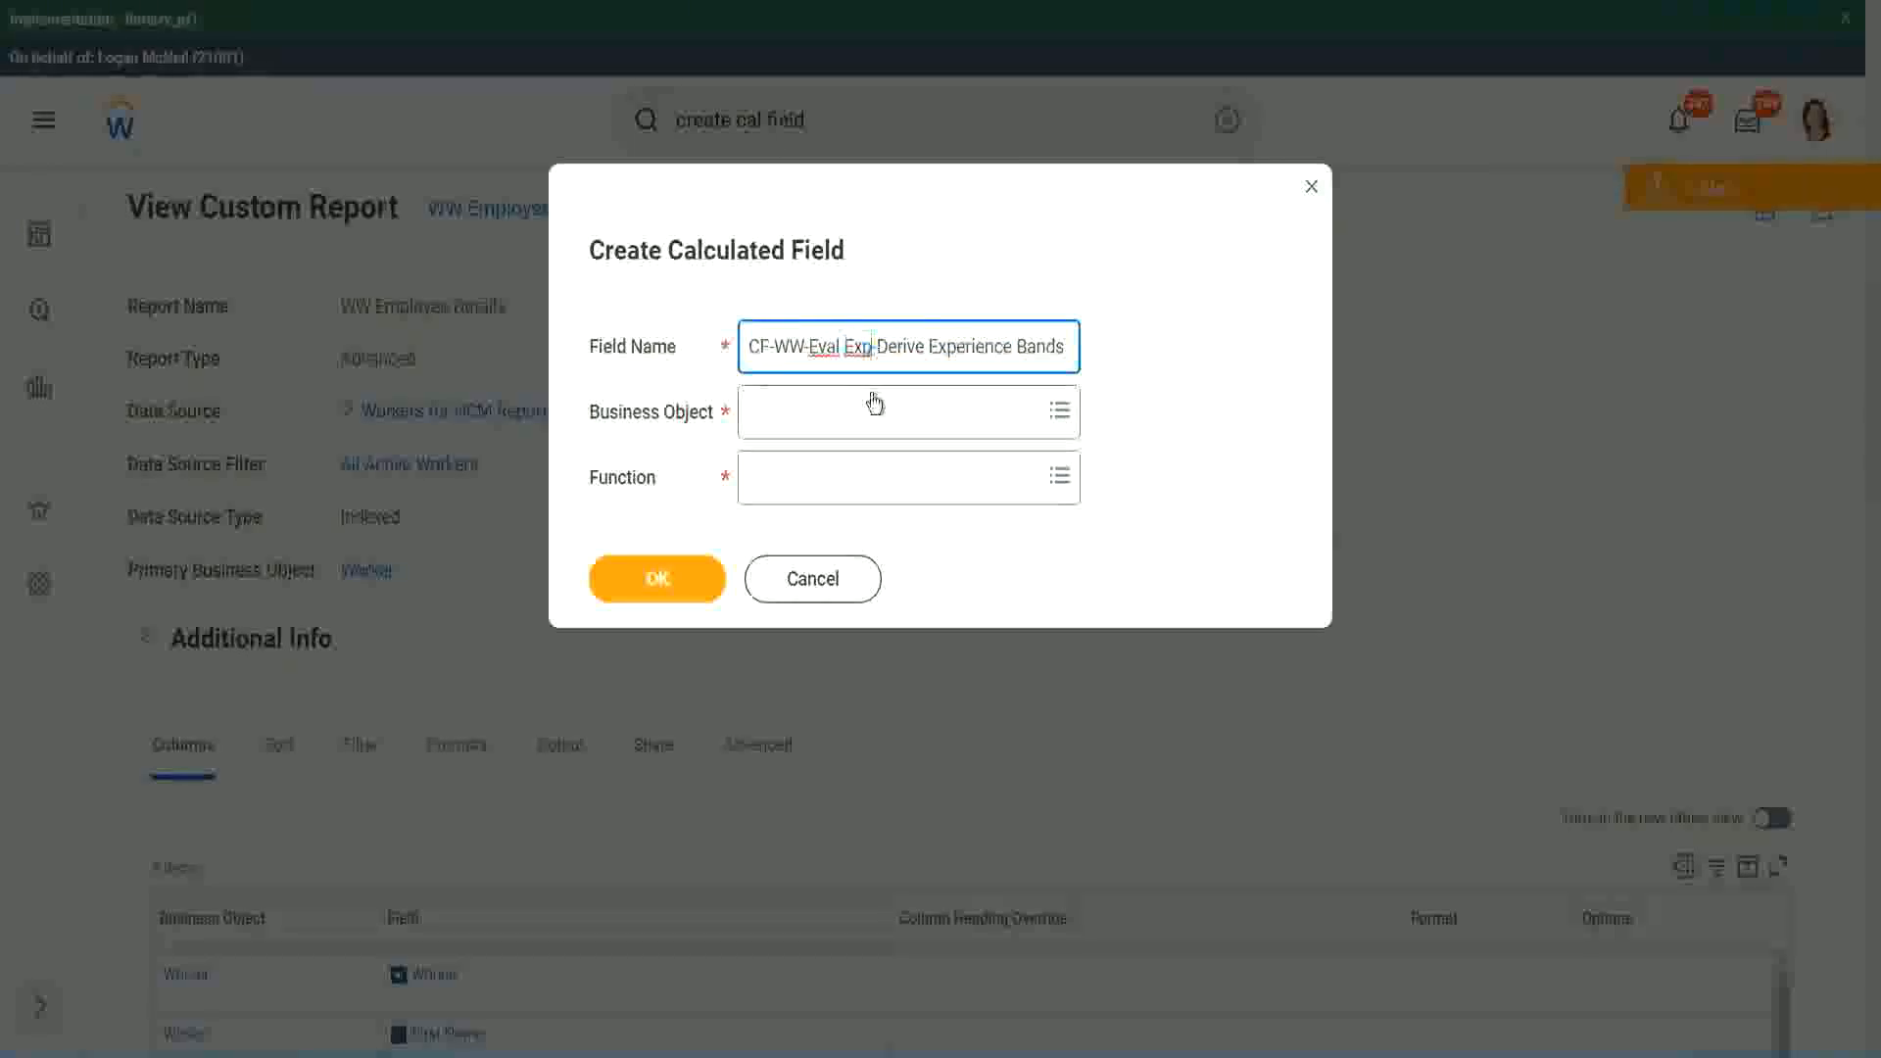
{"action": "type", "text": "bands"}
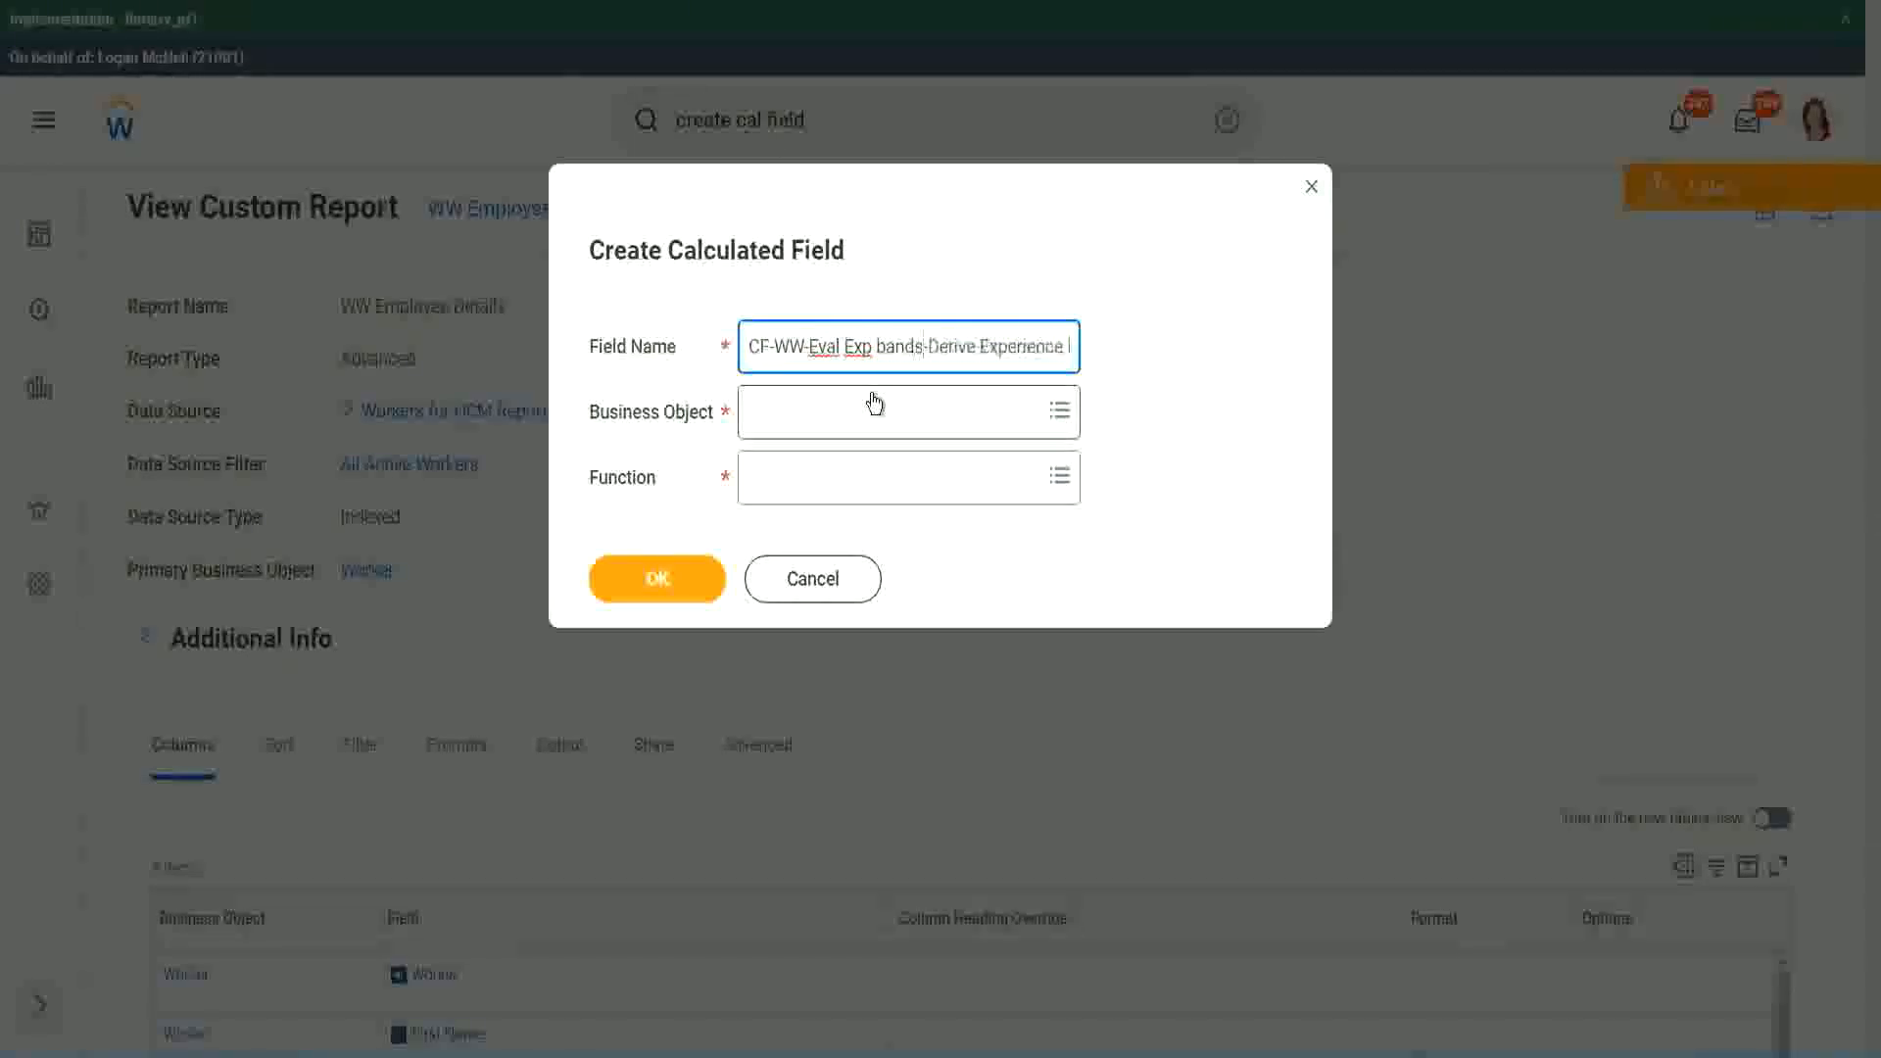
{"action": "key", "text": "Left"}
{"action": "key", "text": "Left"}
{"action": "key", "text": "Left"}
{"action": "key", "text": "Left"}
{"action": "key", "text": "shift+Left"}
{"action": "type", "text": "B"}
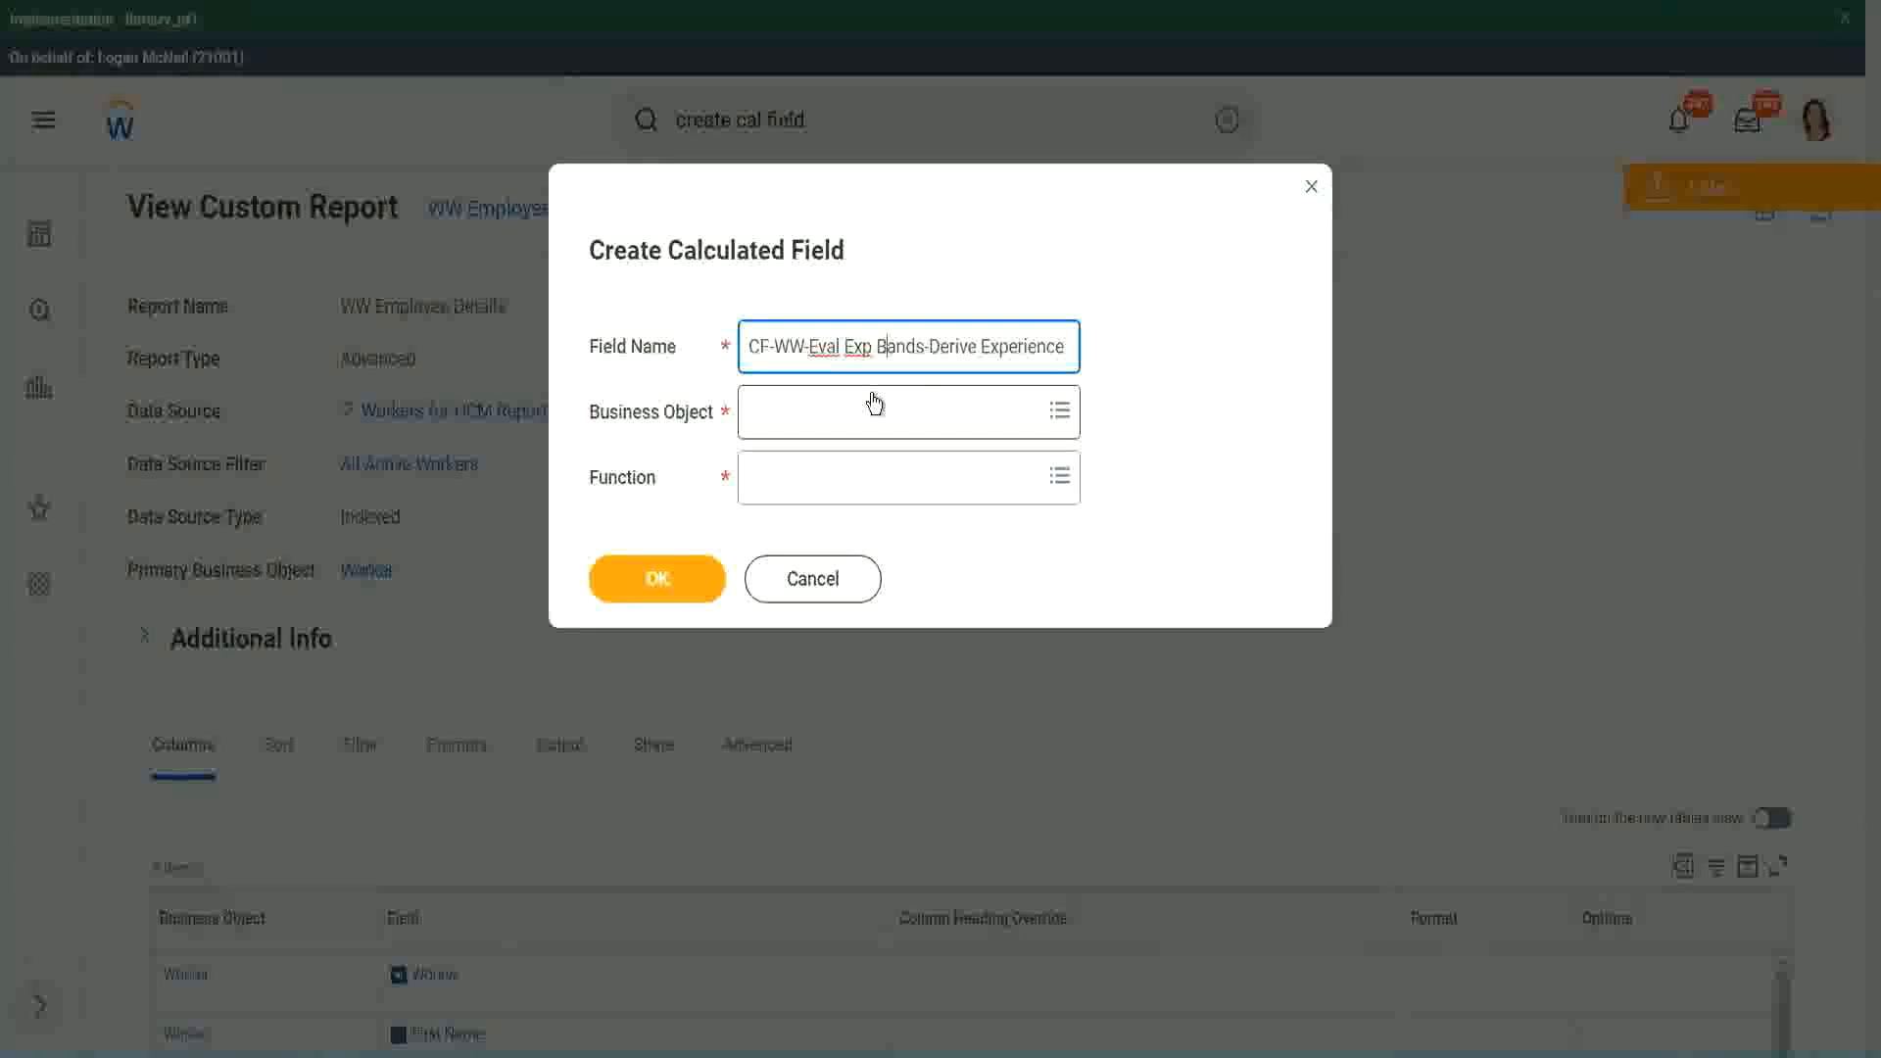
{"action": "key", "text": "Right"}
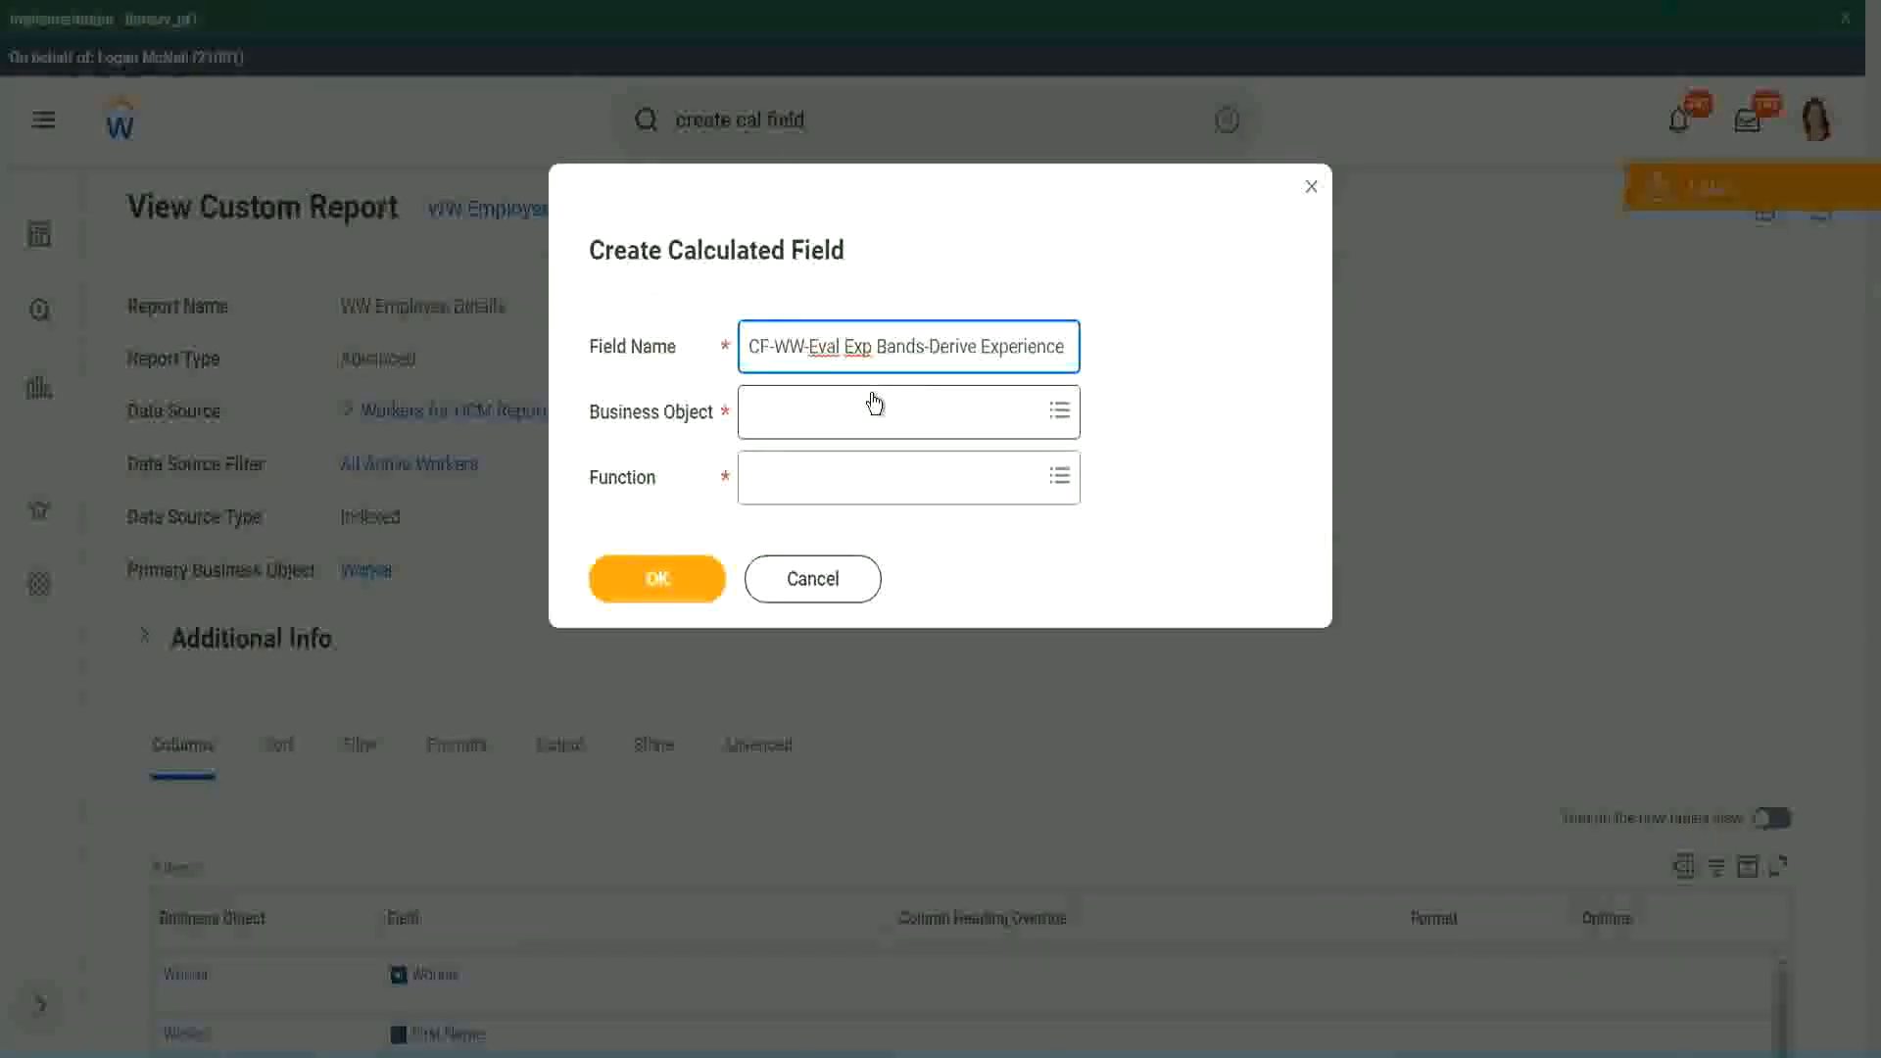
- Replace "Derive" with "Determine" in the new calculated field's name, keeping "Experience Bands from Years of Service" after it
{"action": "type", "text": "Band"}
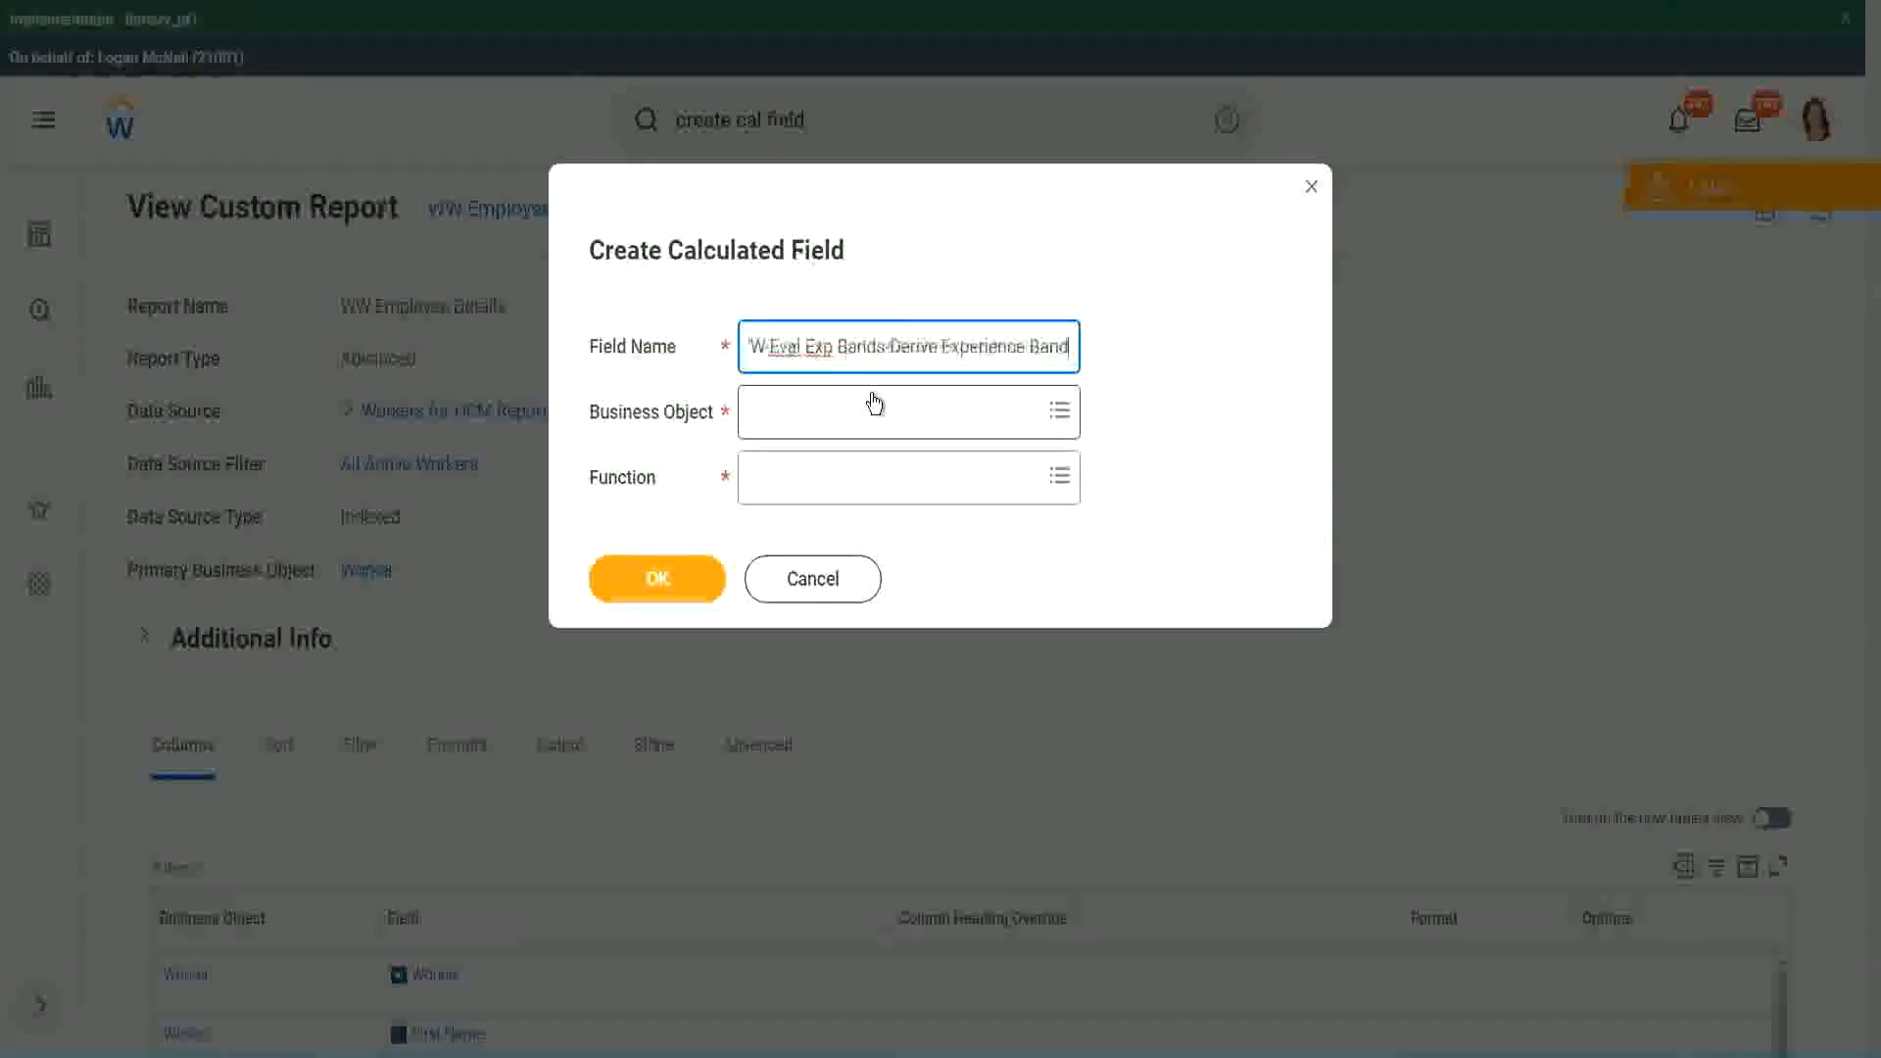
{"action": "type", "text": "s from Years of"}
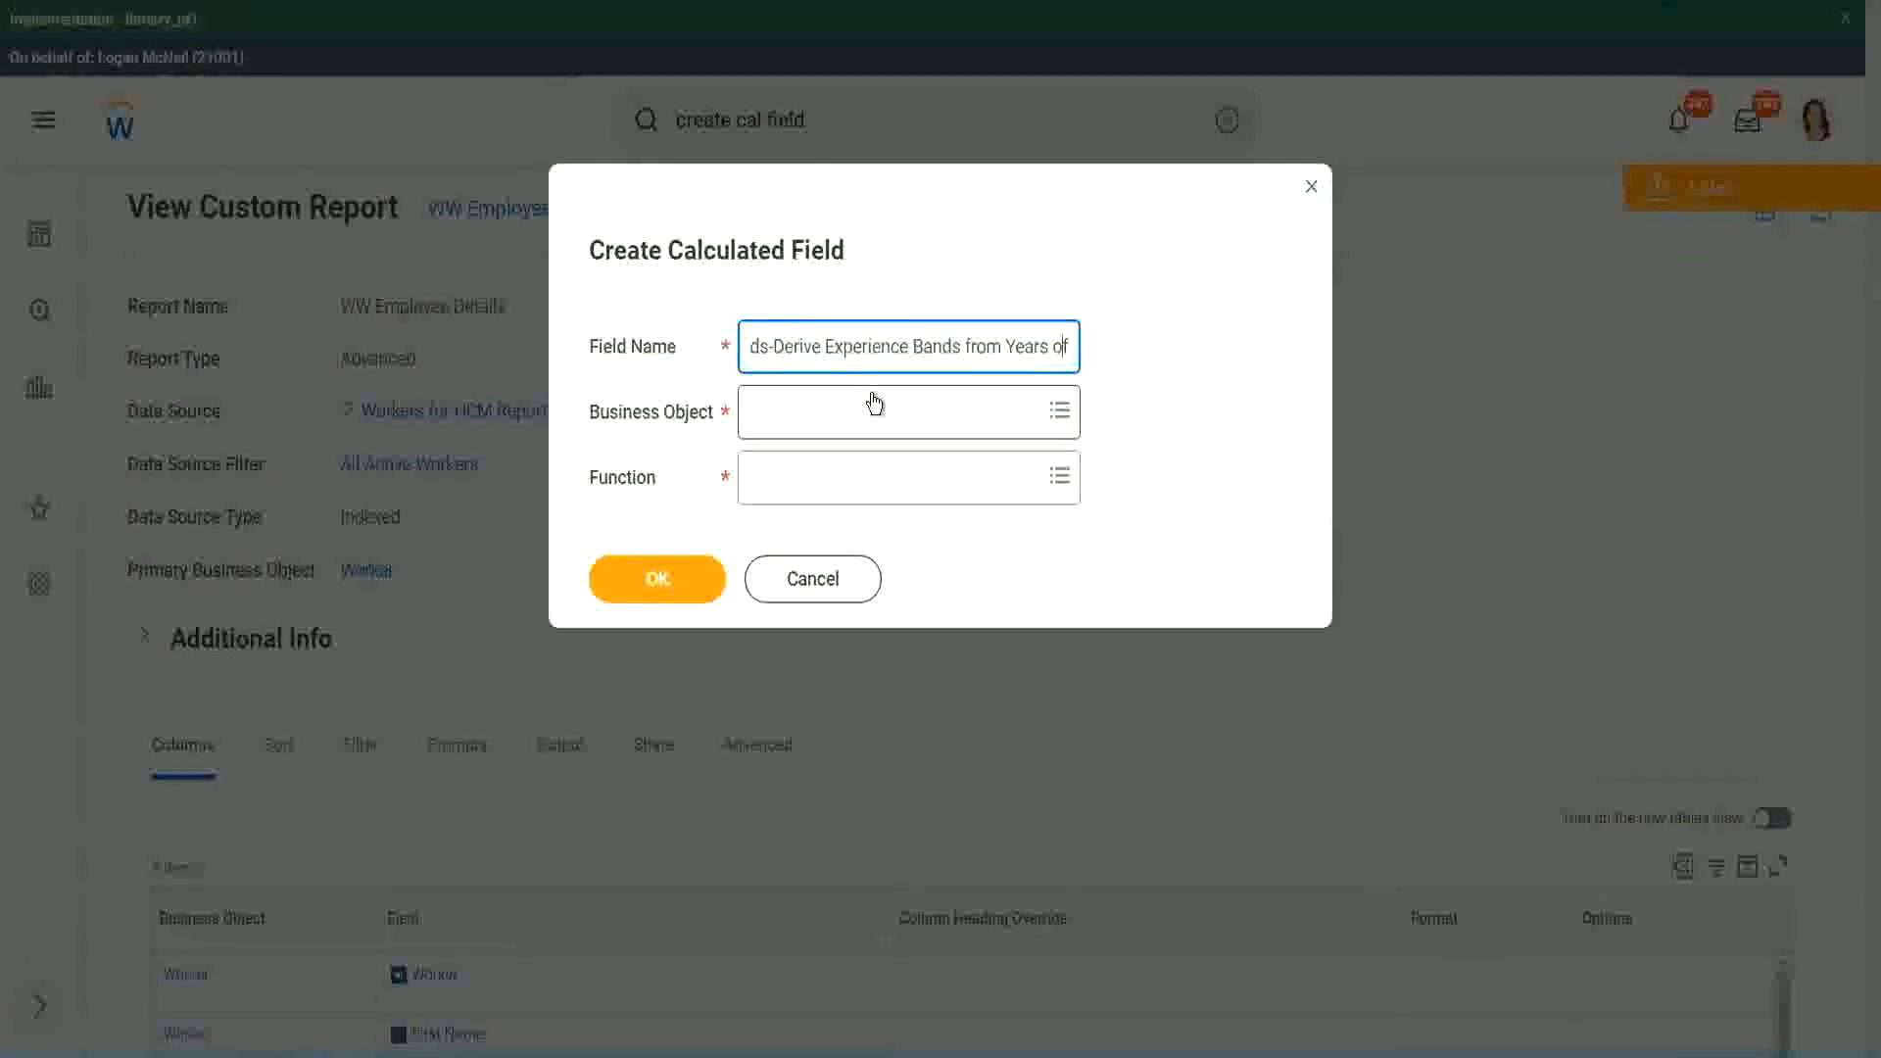
{"action": "key", "text": "Left"}
{"action": "key", "text": "Left"}
{"action": "key", "text": "Left"}
{"action": "key", "text": "Left"}
{"action": "key", "text": "Left"}
{"action": "key", "text": "shift+Left"}
{"action": "key", "text": "shift+Left"}
{"action": "key", "text": "shift+Left"}
{"action": "key", "text": "shift+Left"}
{"action": "key", "text": "shift+Left"}
{"action": "key", "text": "shift+Left"}
{"action": "type", "text": "Determine"}
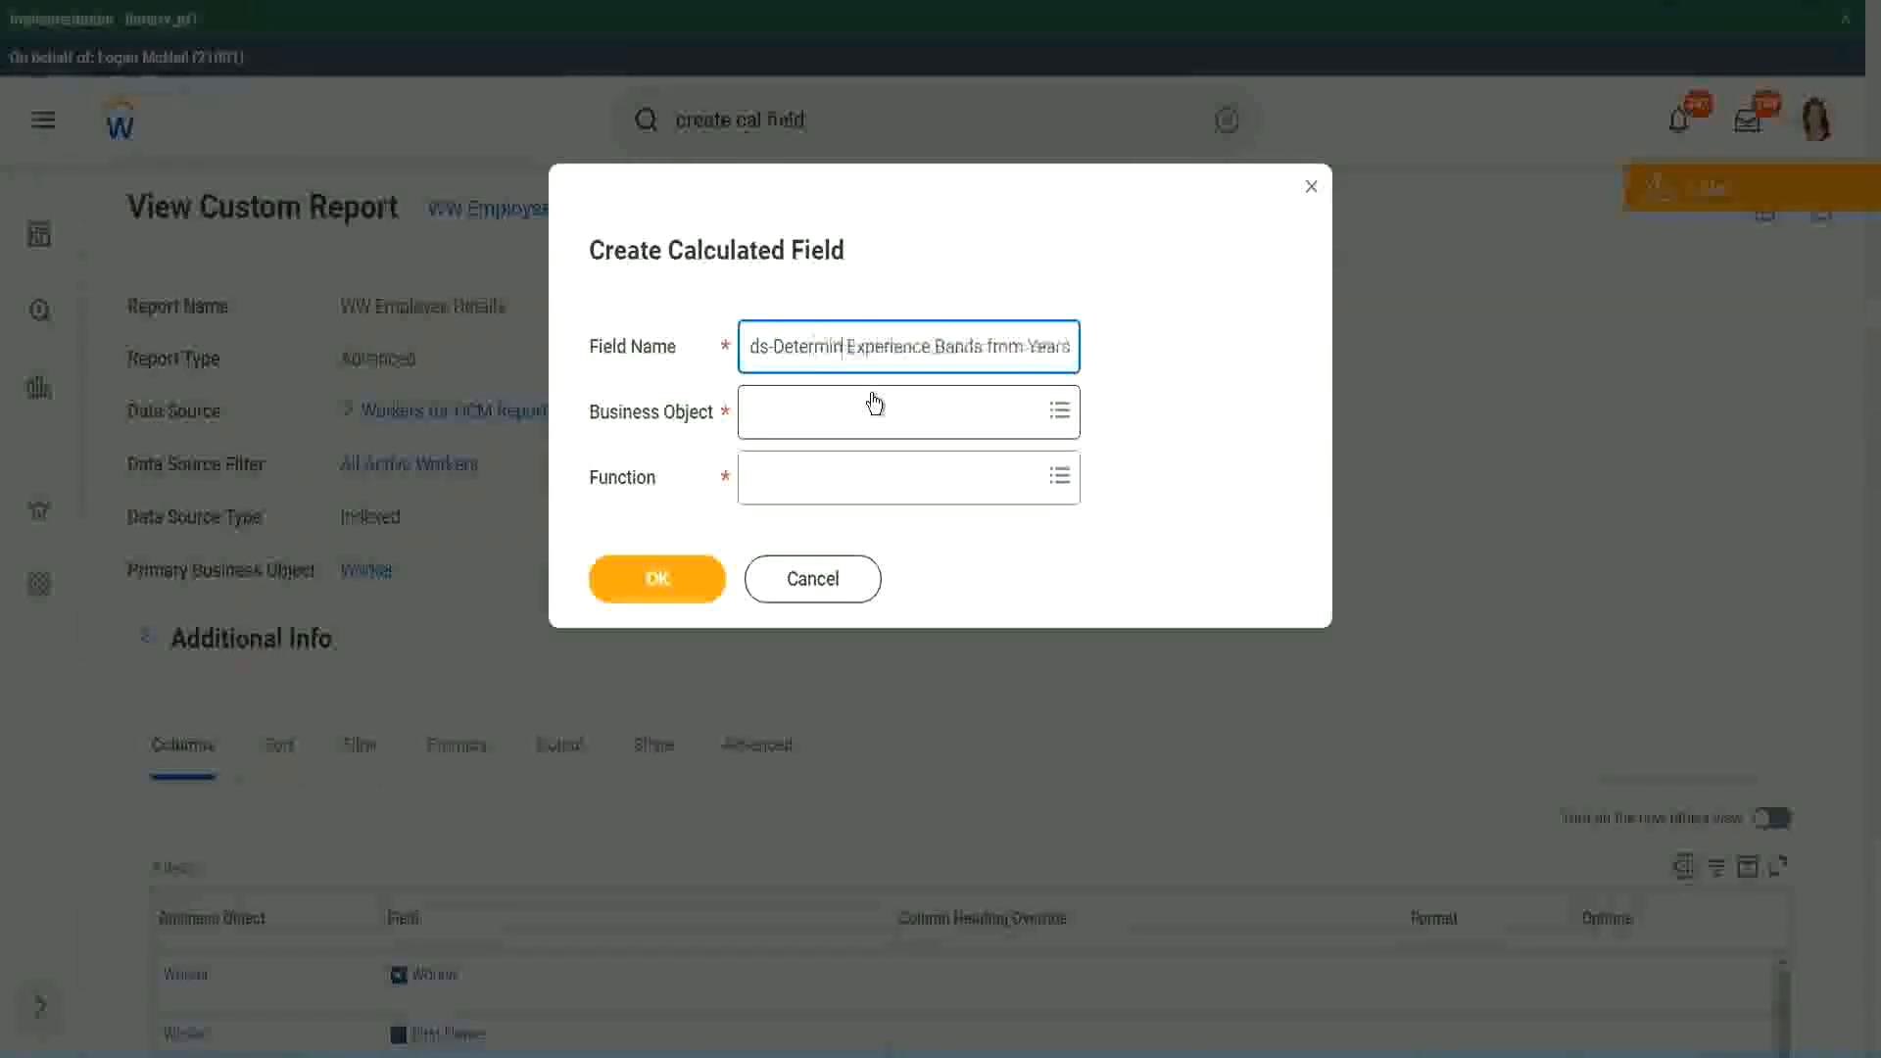
{"action": "key", "text": "Right"}
{"action": "key", "text": "Right"}
{"action": "key", "text": "Right"}
{"action": "key", "text": "Right"}
{"action": "key", "text": "Right"}
{"action": "key", "text": "Right"}
{"action": "key", "text": "Right"}
{"action": "key", "text": "Right"}
{"action": "key", "text": "Right"}
{"action": "key", "text": "Right"}
{"action": "key", "text": "Right"}
{"action": "key", "text": "Right"}
{"action": "key", "text": "Right"}
{"action": "key", "text": "Right"}
{"action": "key", "text": "Right"}
{"action": "key", "text": "Right"}
{"action": "key", "text": "Right"}
{"action": "key", "text": "Right"}
{"action": "key", "text": "Right"}
{"action": "key", "text": "Right"}
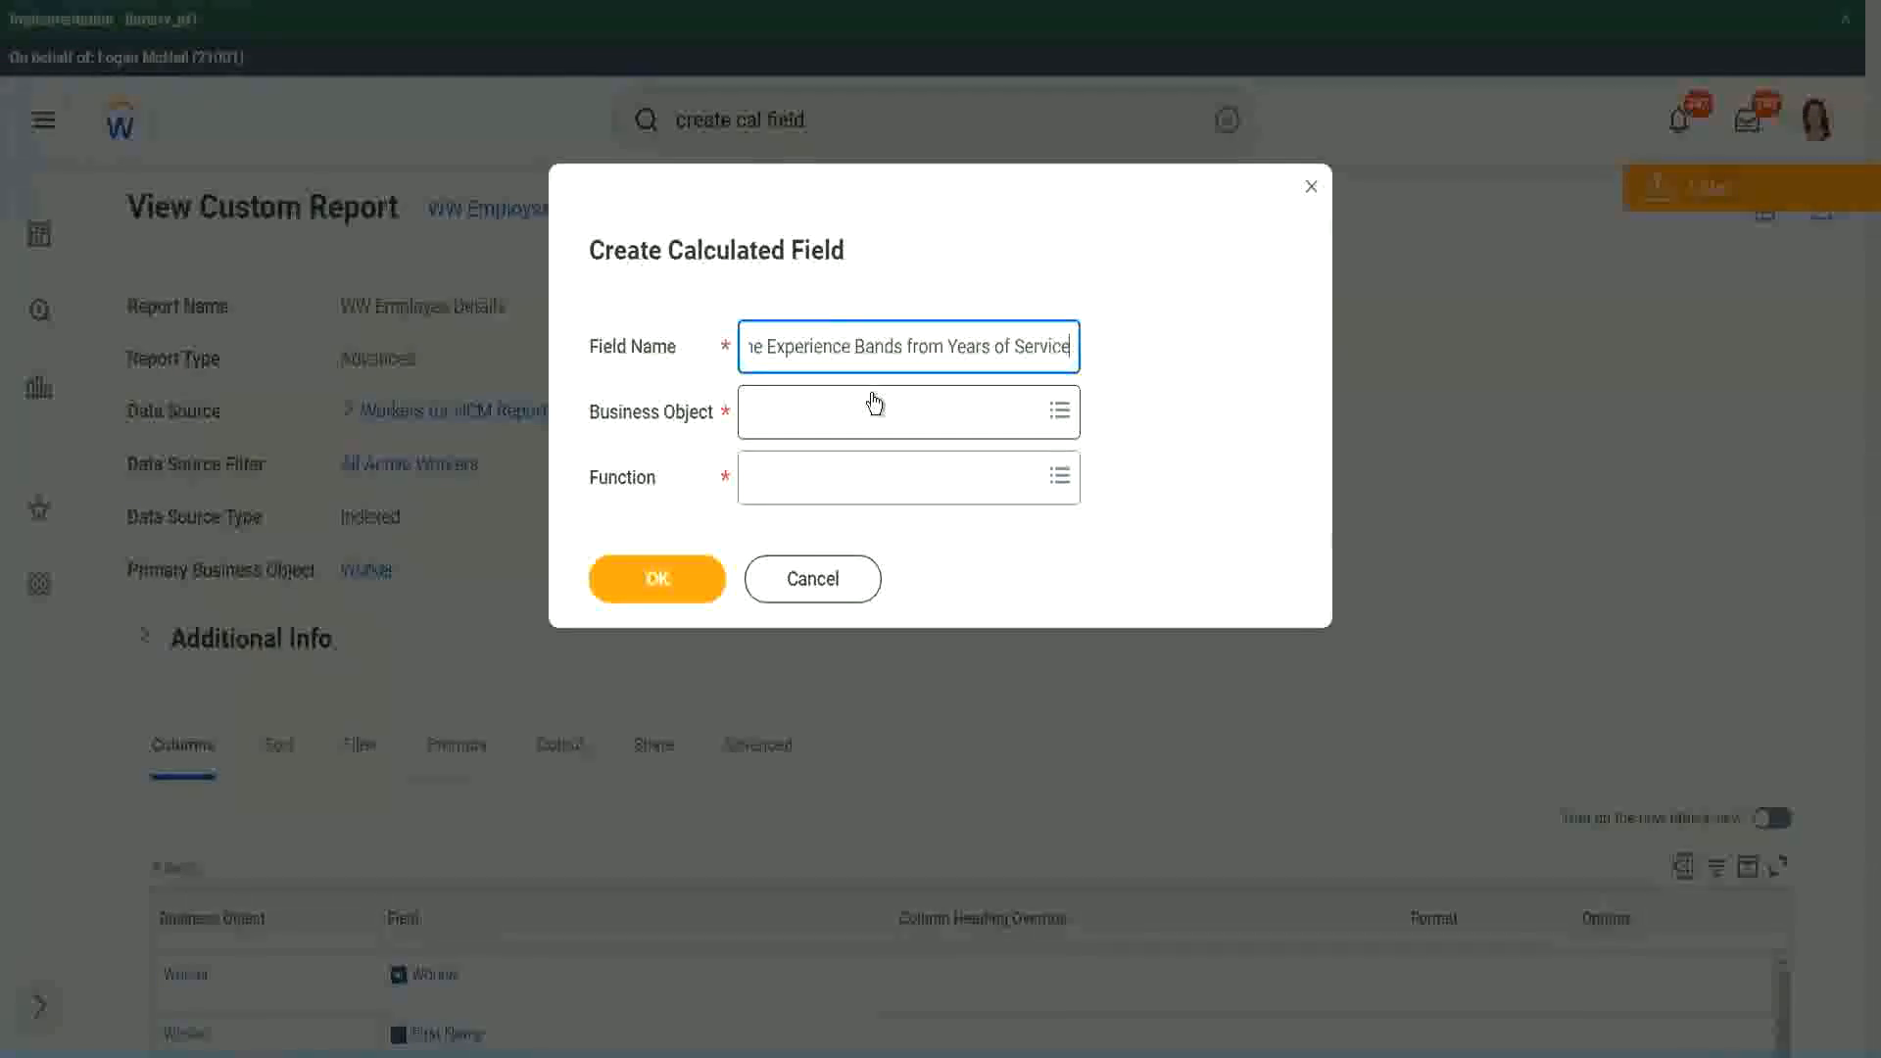
- Search the business objects for "worker" and set the calculated field's business object to Worker
{"action": "left_click", "coordinate": [835, 413]}
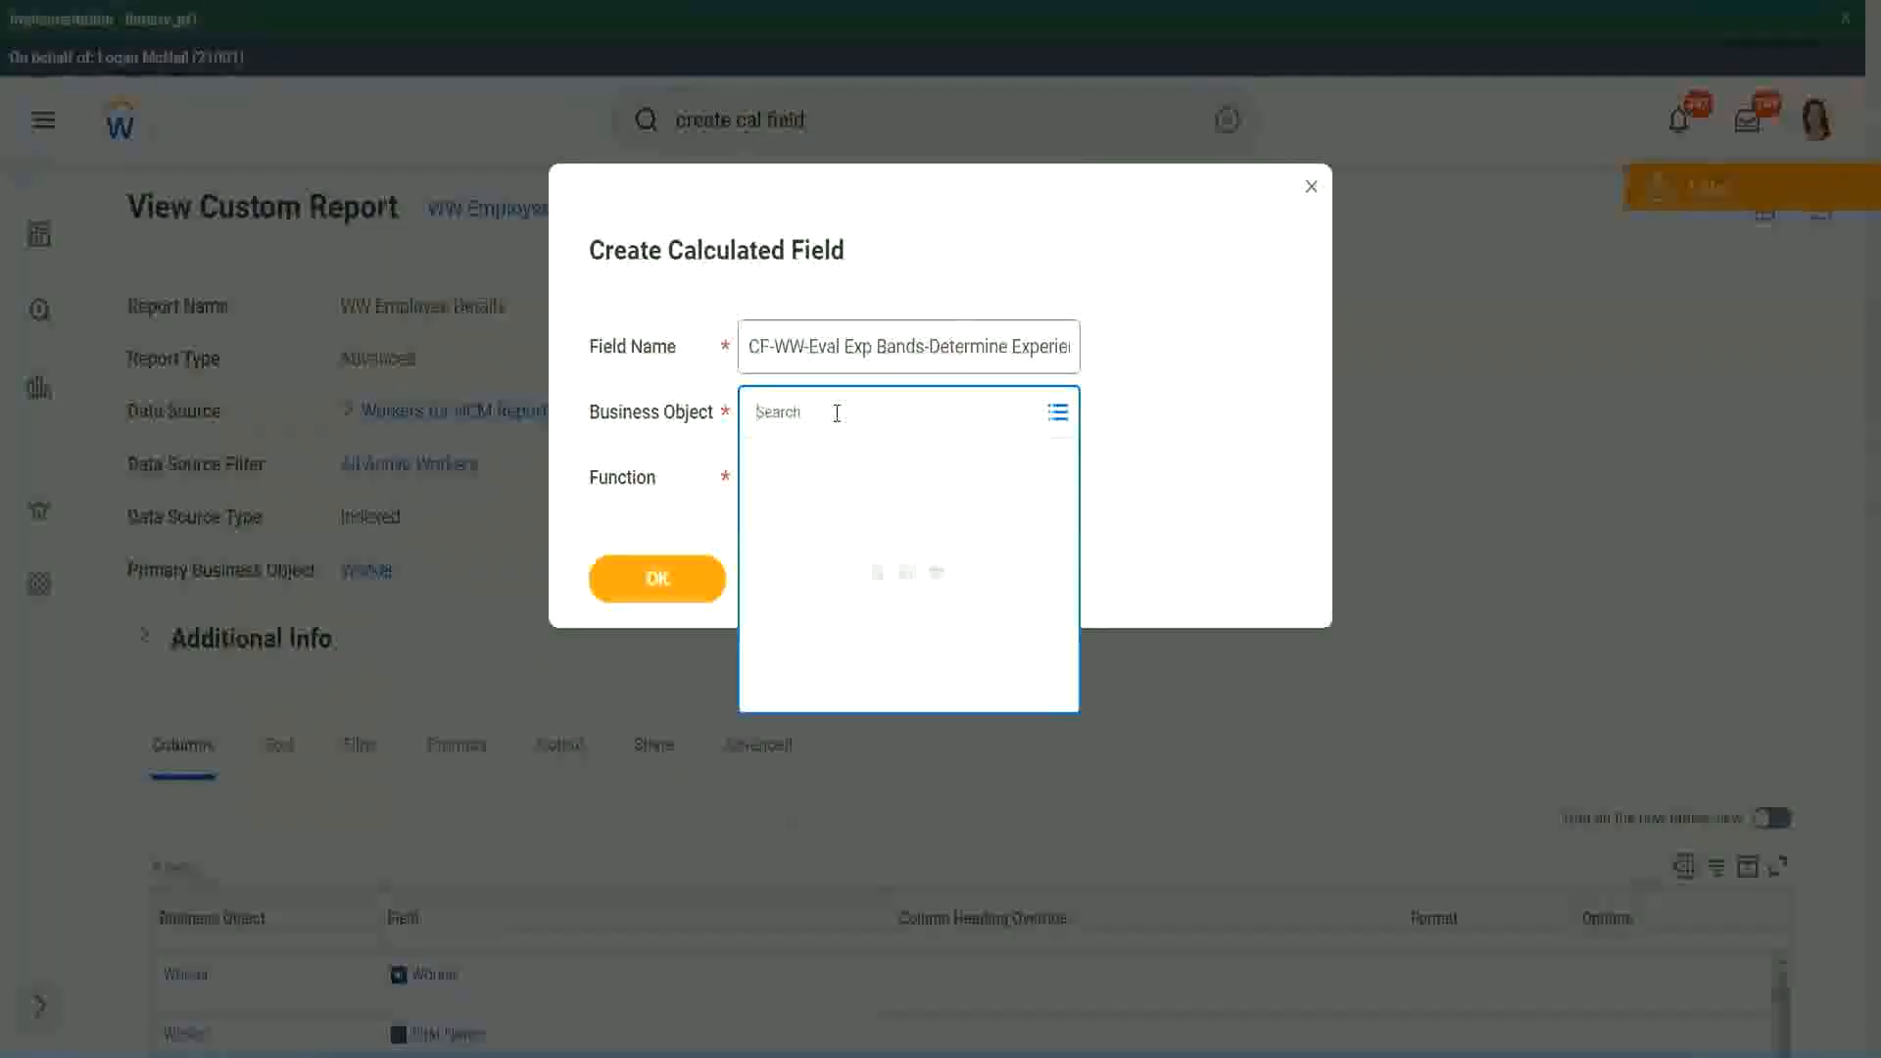
{"action": "type", "text": "work"}
{"action": "key", "text": "Return"}
{"action": "type", "text": "er"}
{"action": "key", "text": "Return"}
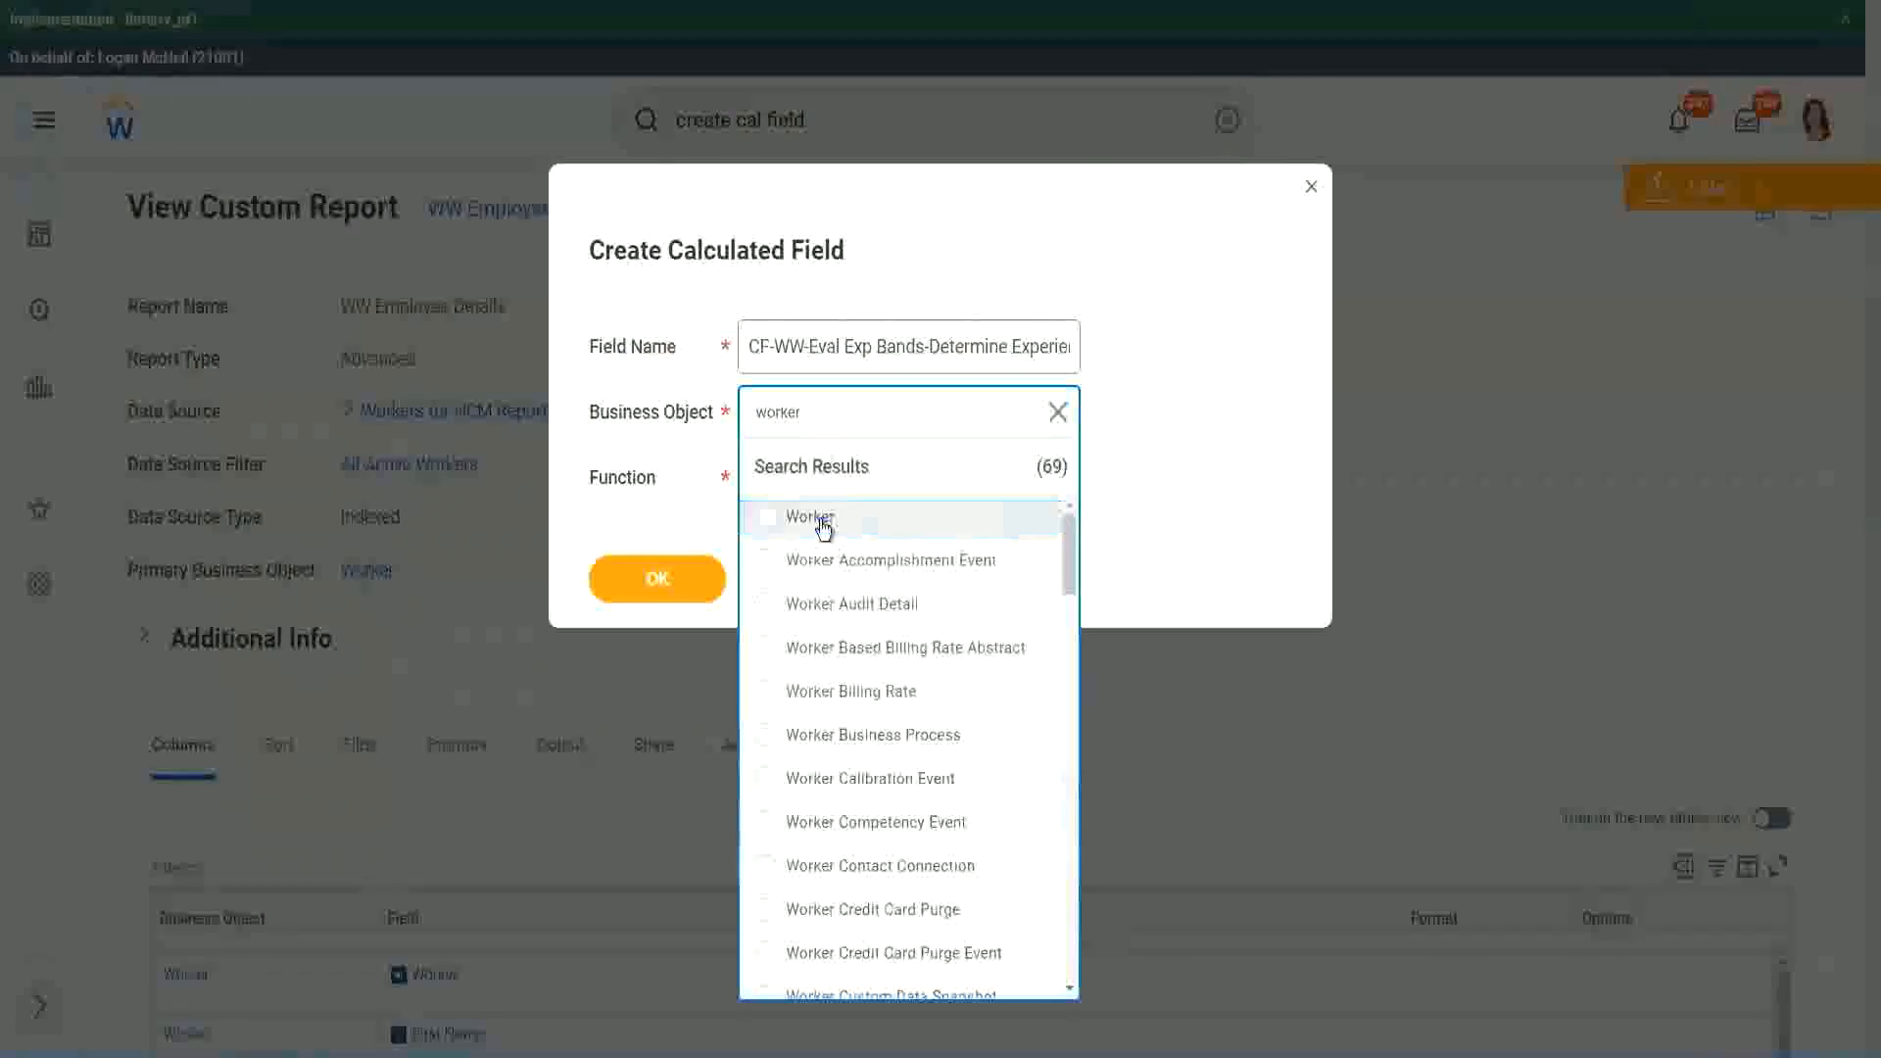
{"action": "left_click", "coordinate": [820, 529]}
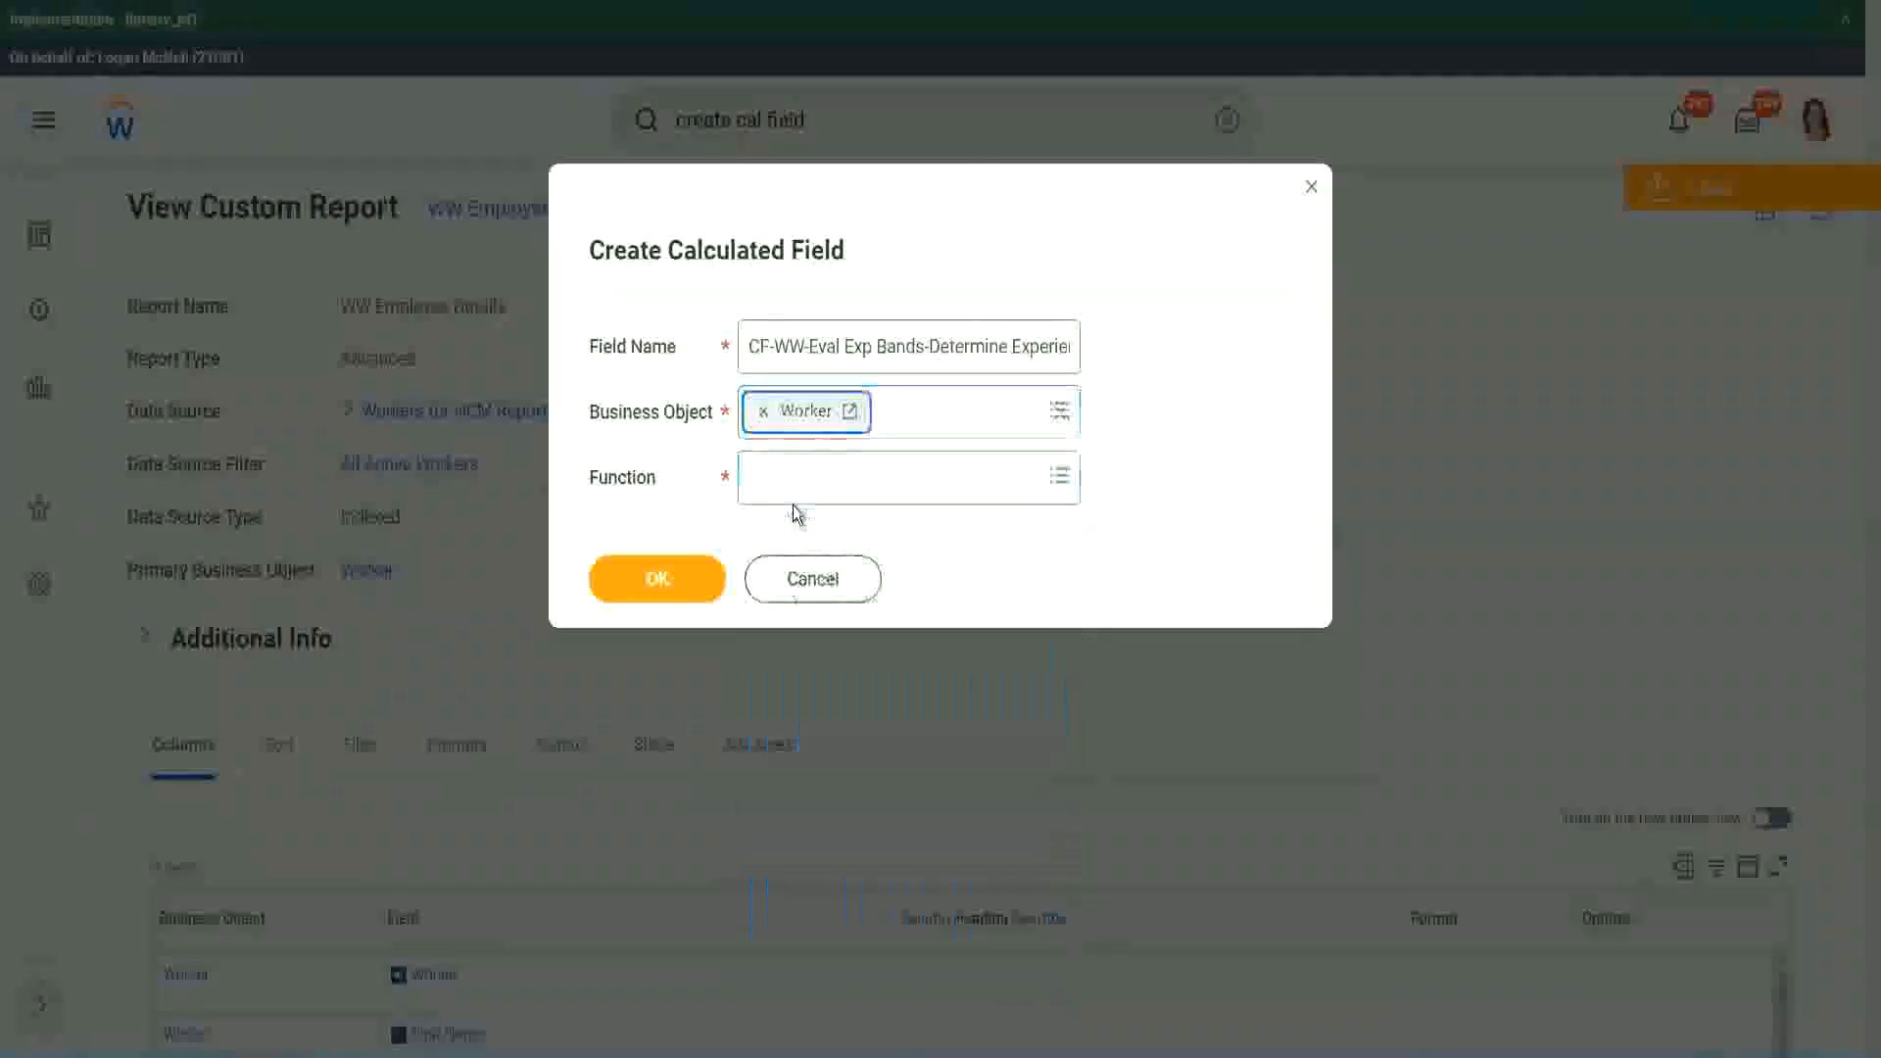
- Search the functions for "eval exp" and set the calculated field's function to Evaluate Expression Band
{"action": "left_click", "coordinate": [796, 471]}
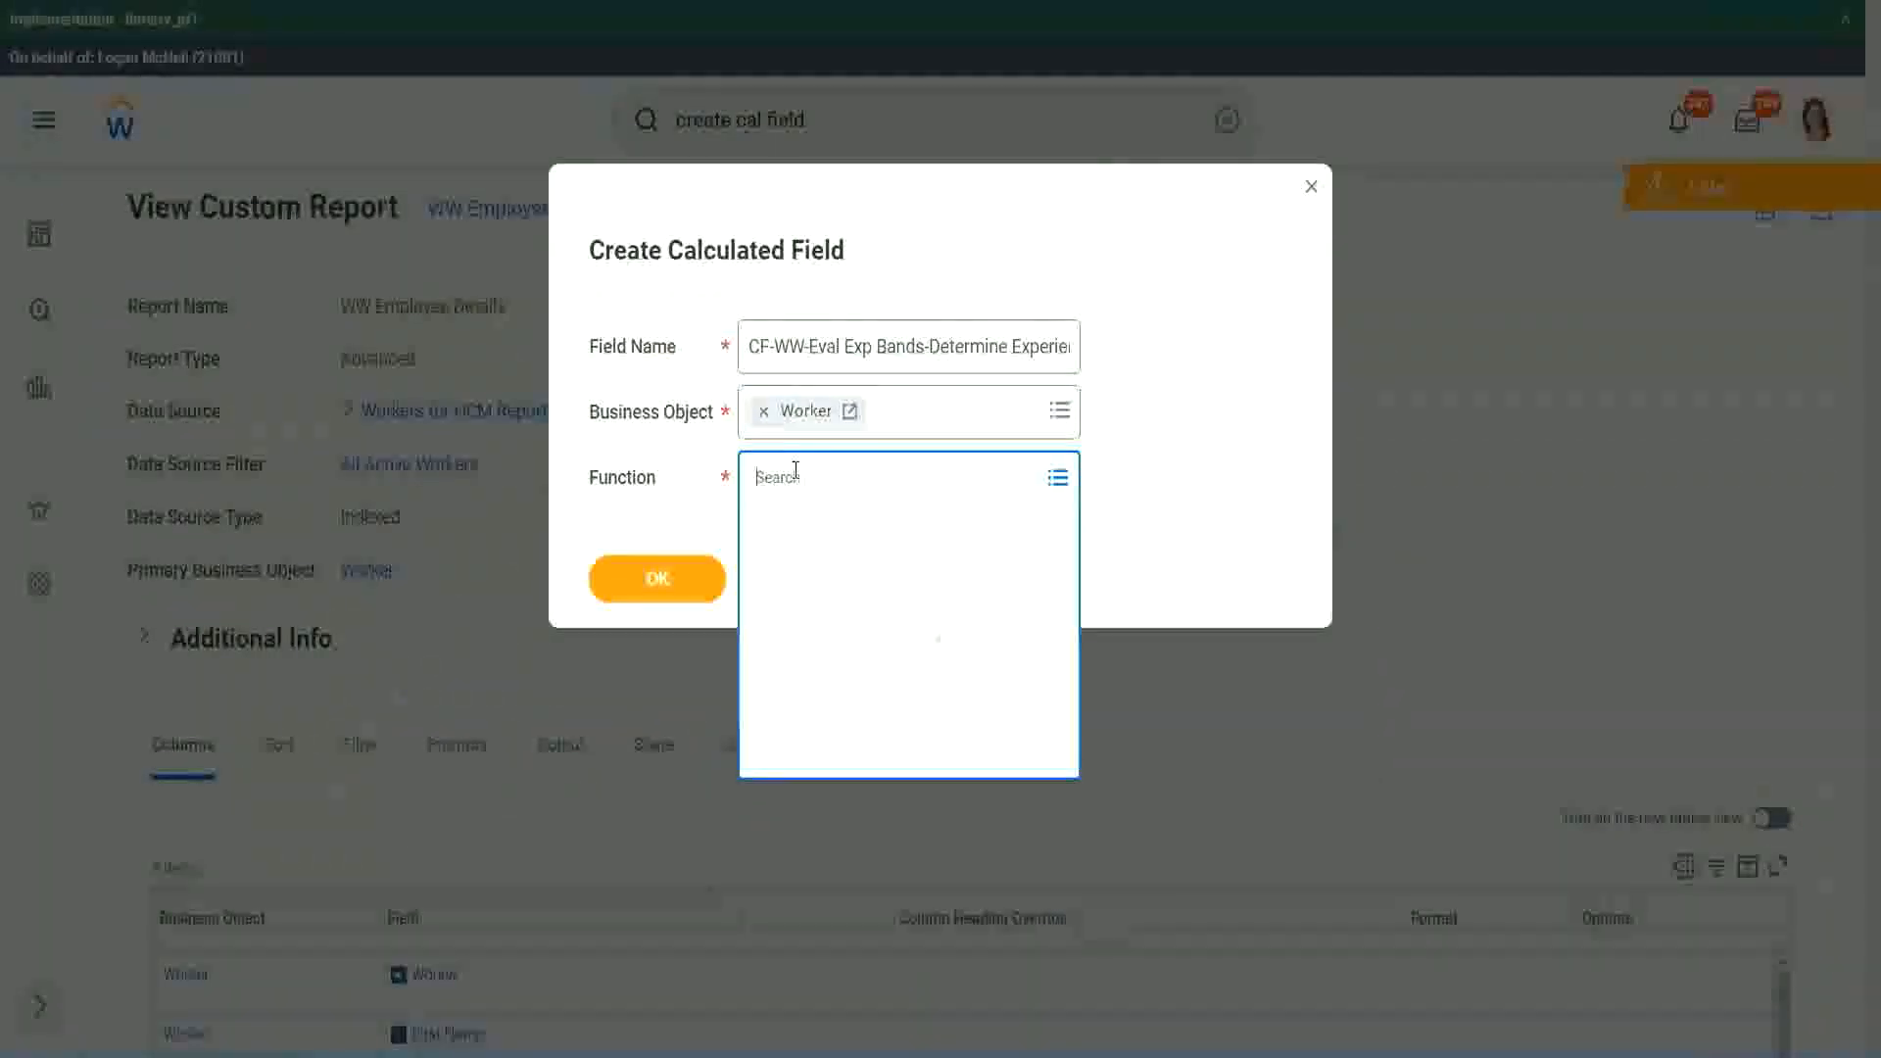
{"action": "type", "text": "eval ex"}
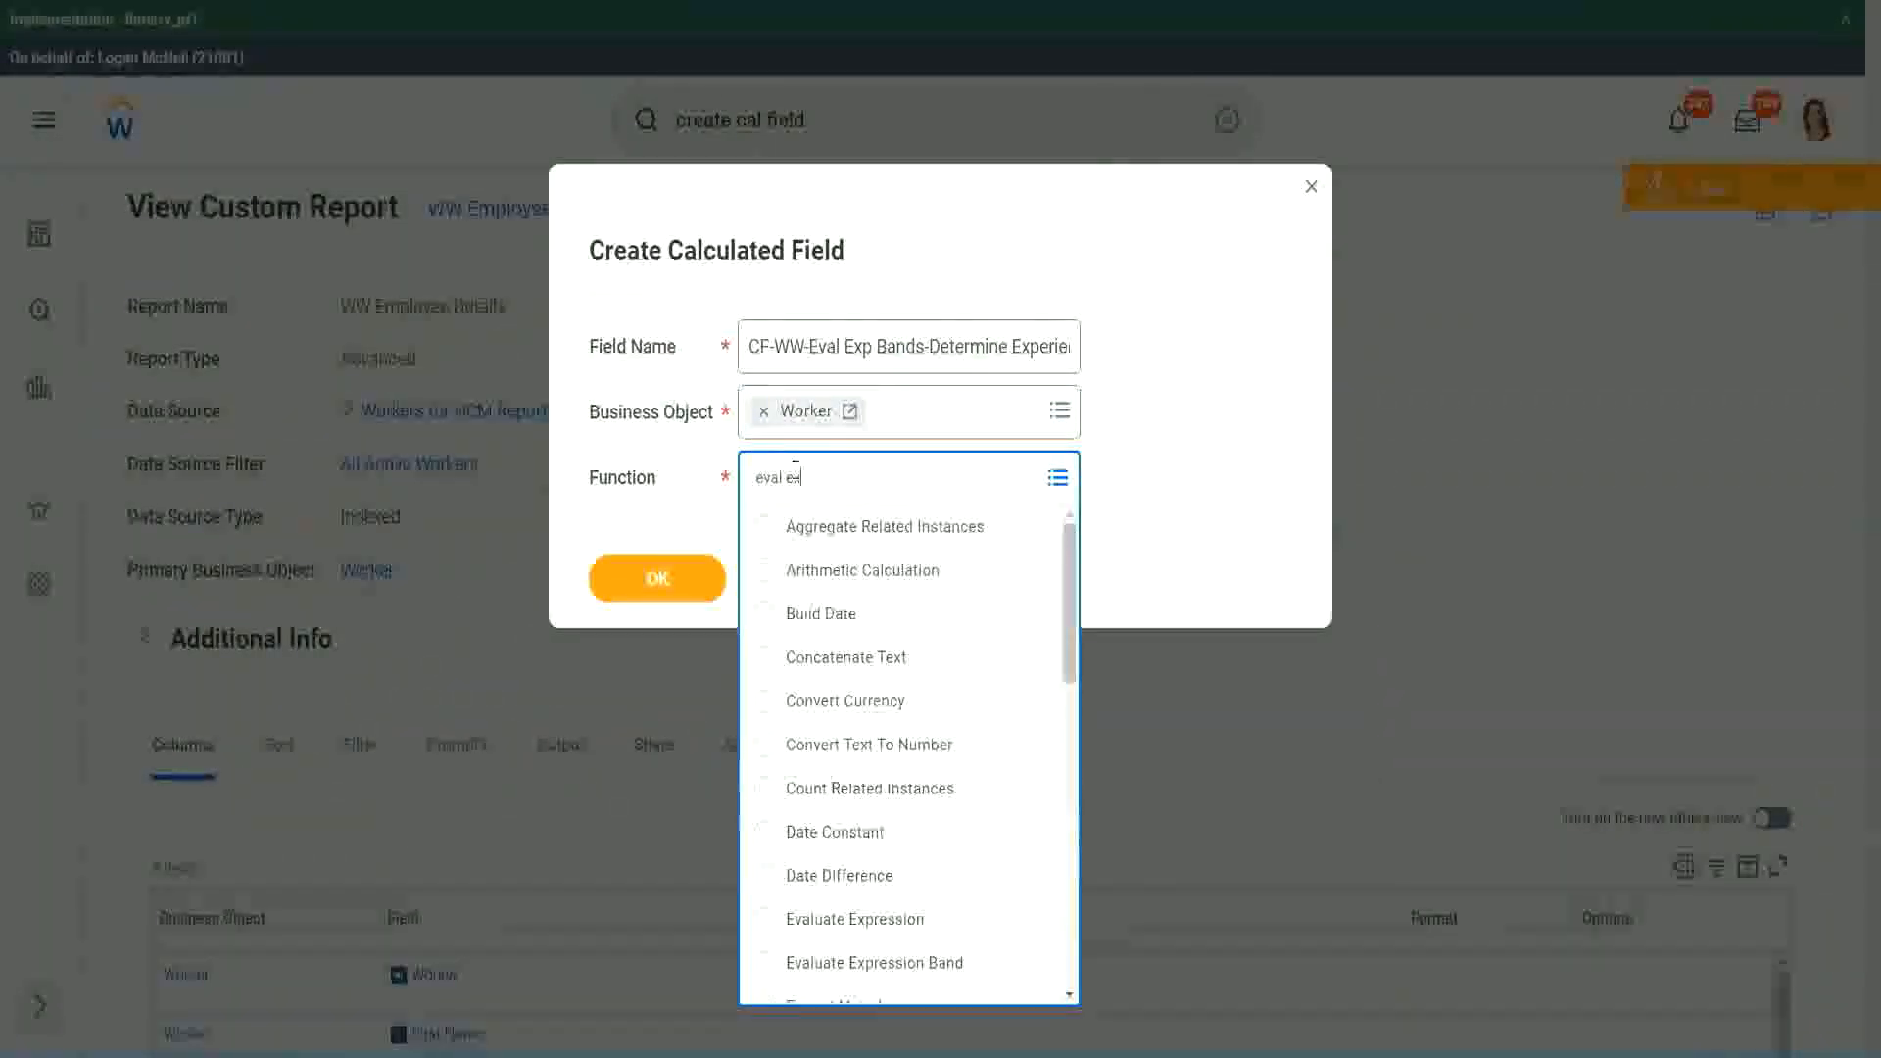
{"action": "type", "text": "p"}
{"action": "key", "text": "Return"}
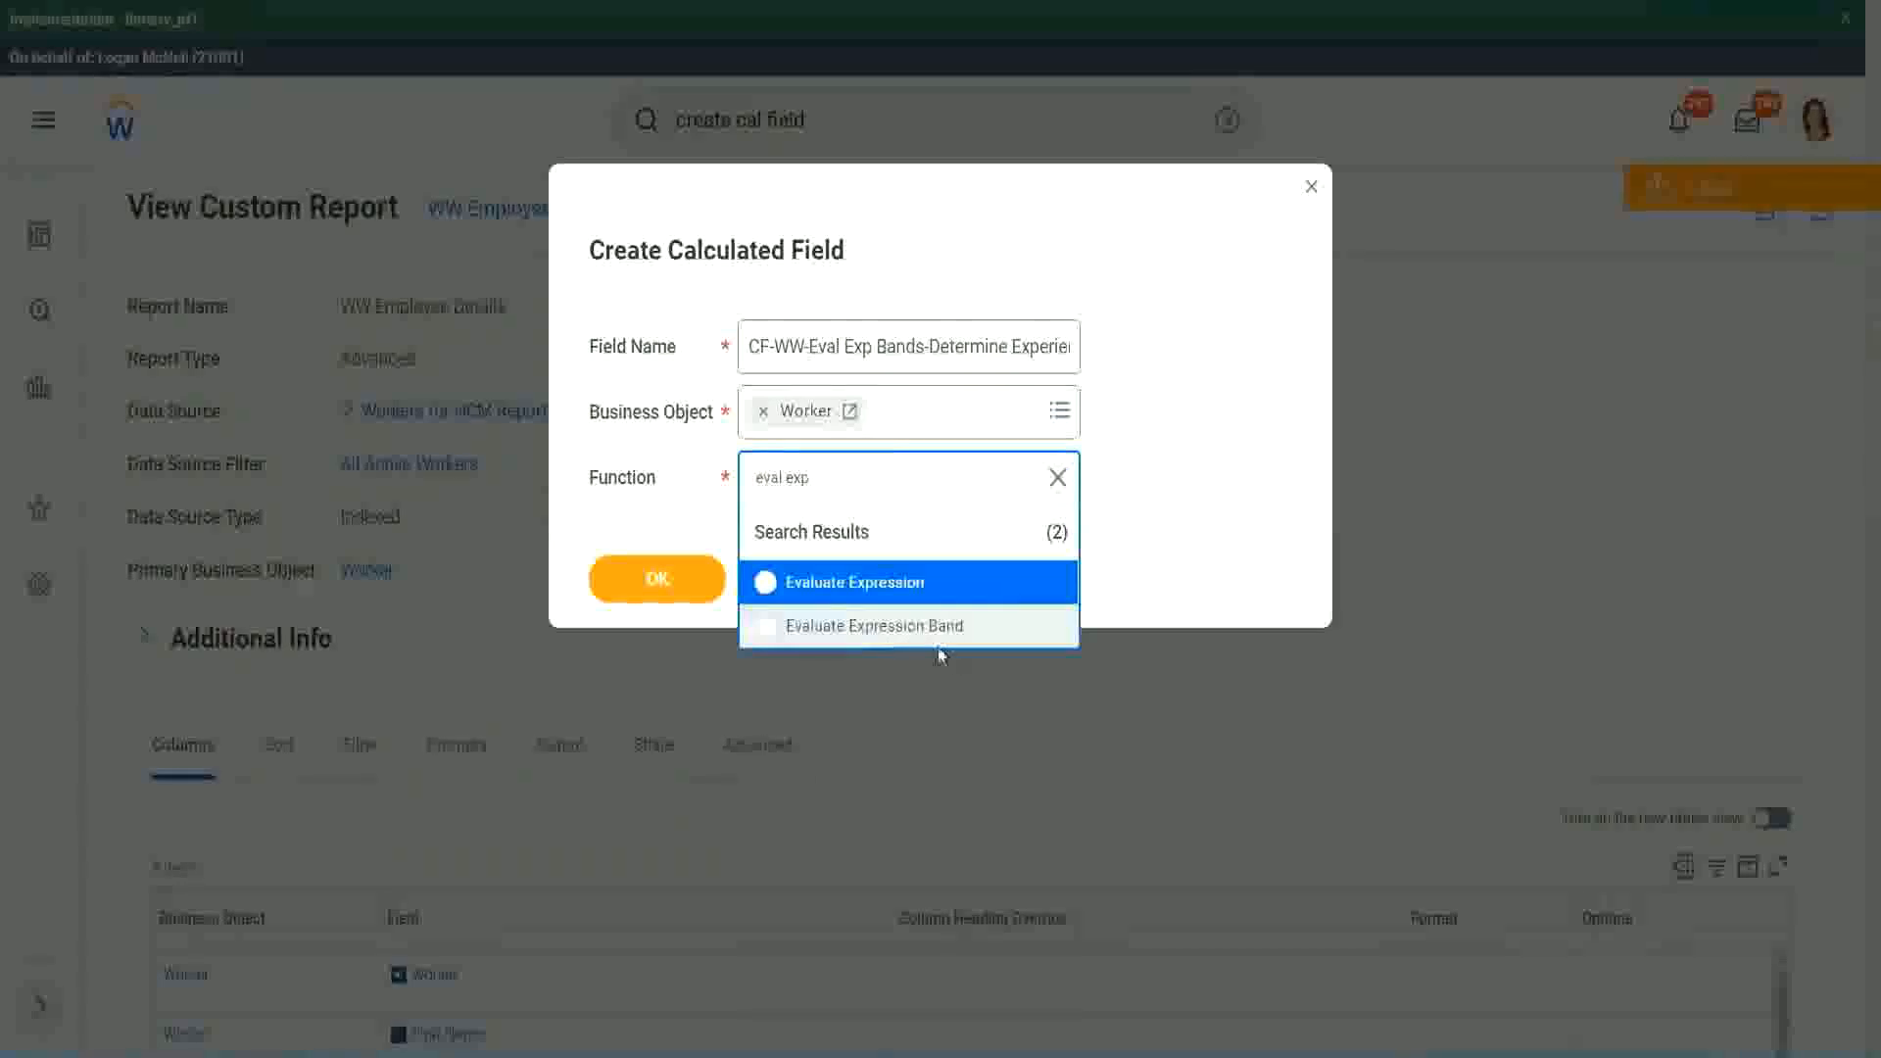
{"action": "left_click", "coordinate": [949, 627]}
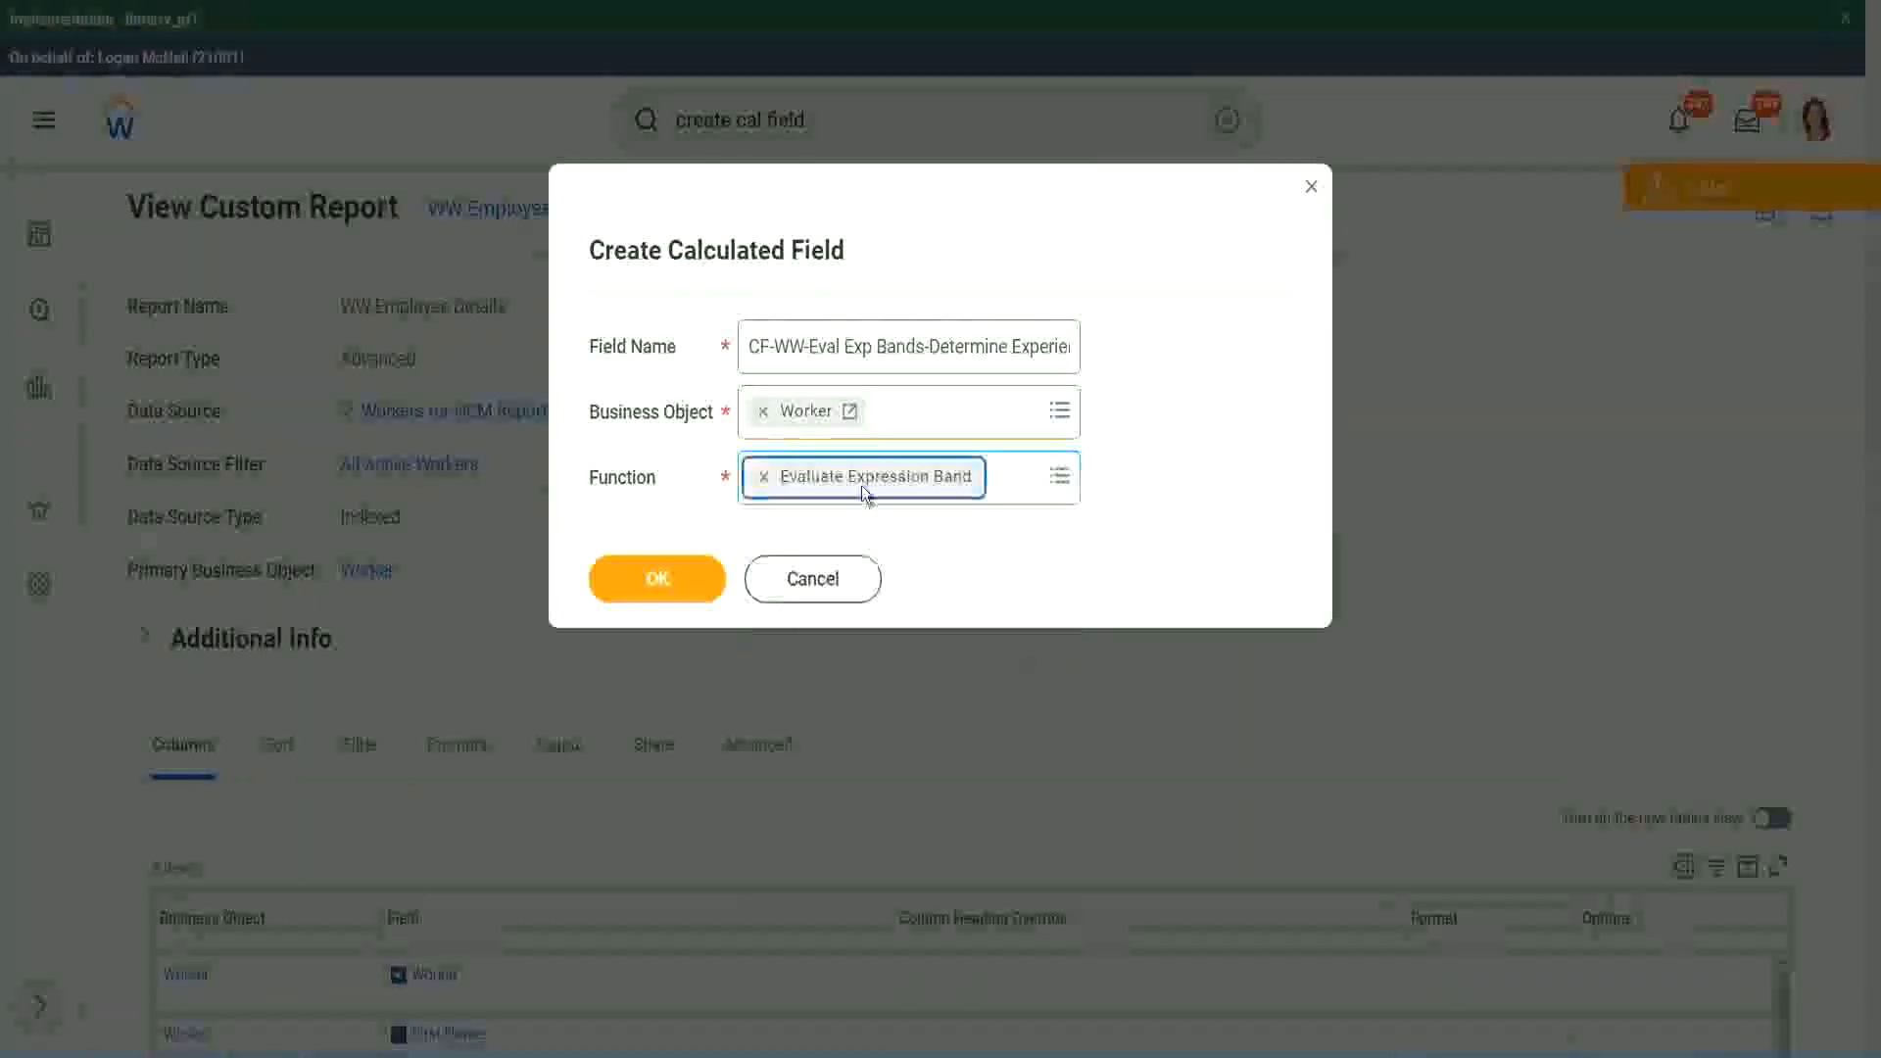
- Shorten "Eval Exp Bands" to "Eval Exp Band" in the field name and proceed to the calculation definition
{"action": "left_click", "coordinate": [925, 346]}
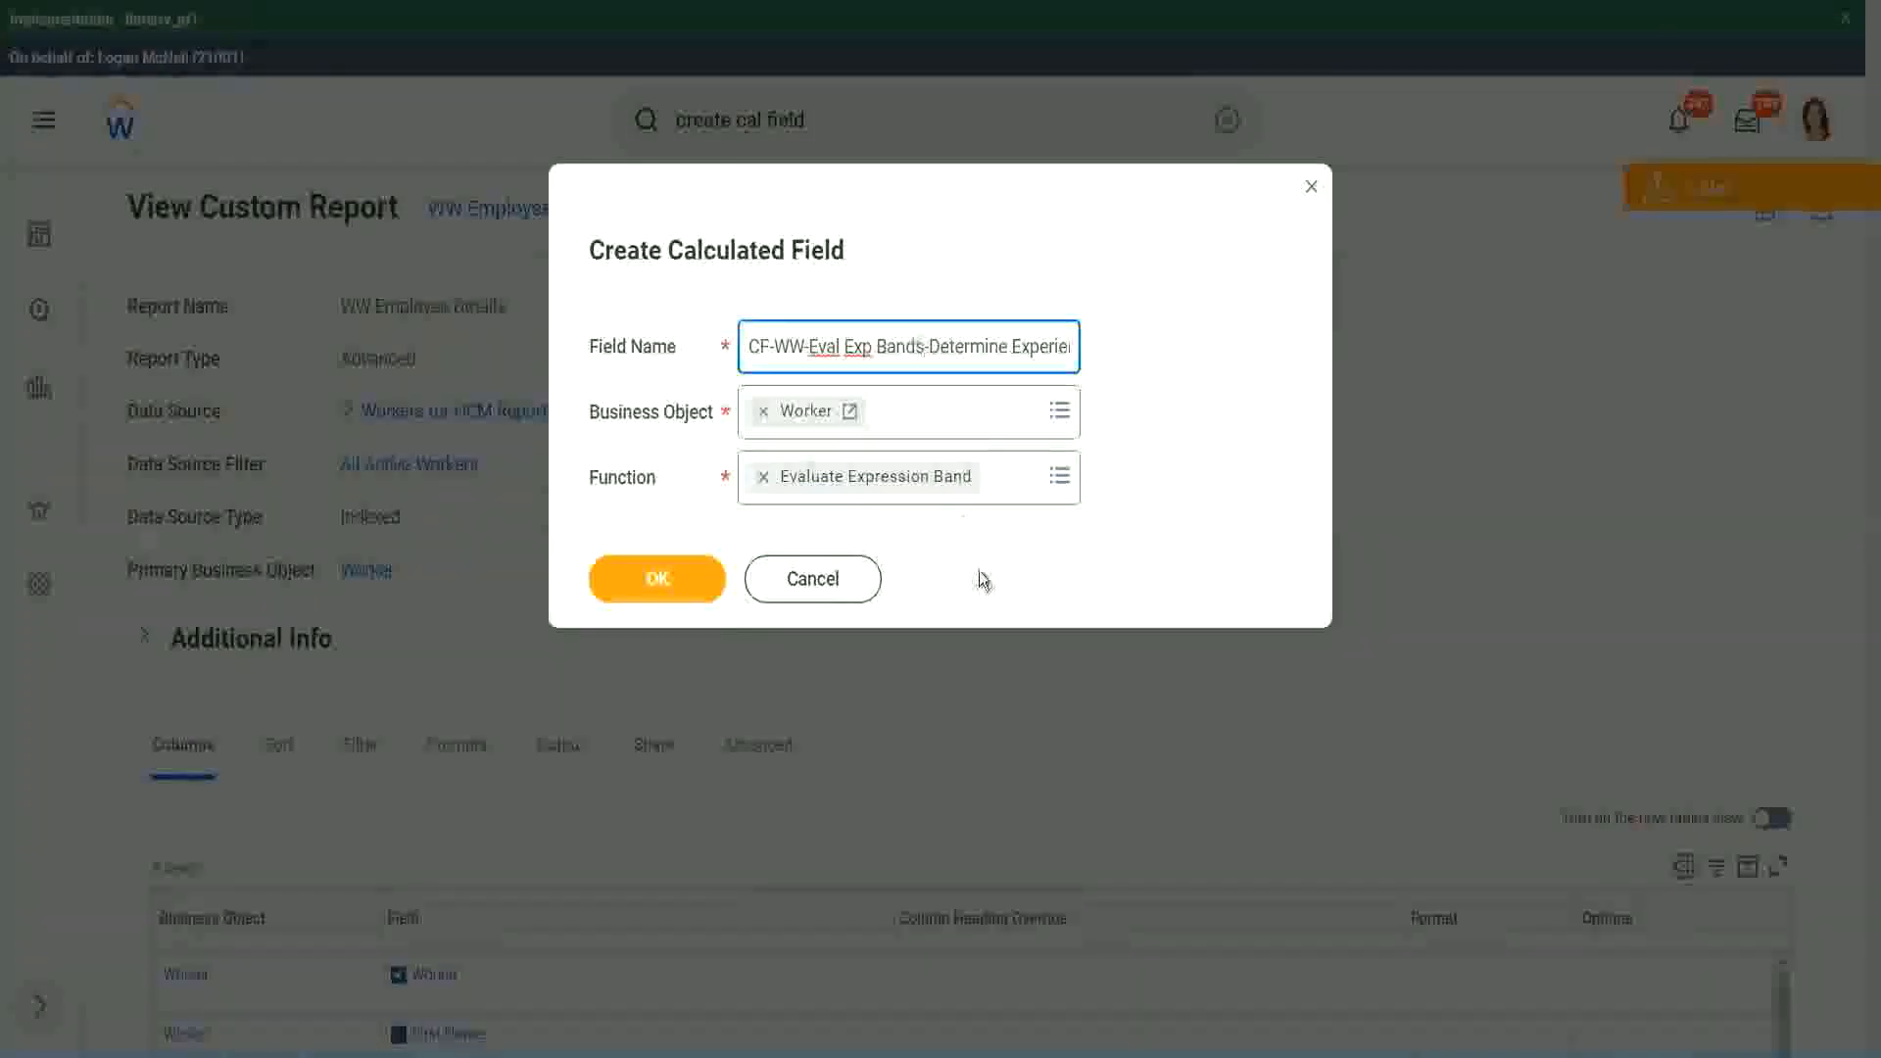
{"action": "key", "text": "BackSpace"}
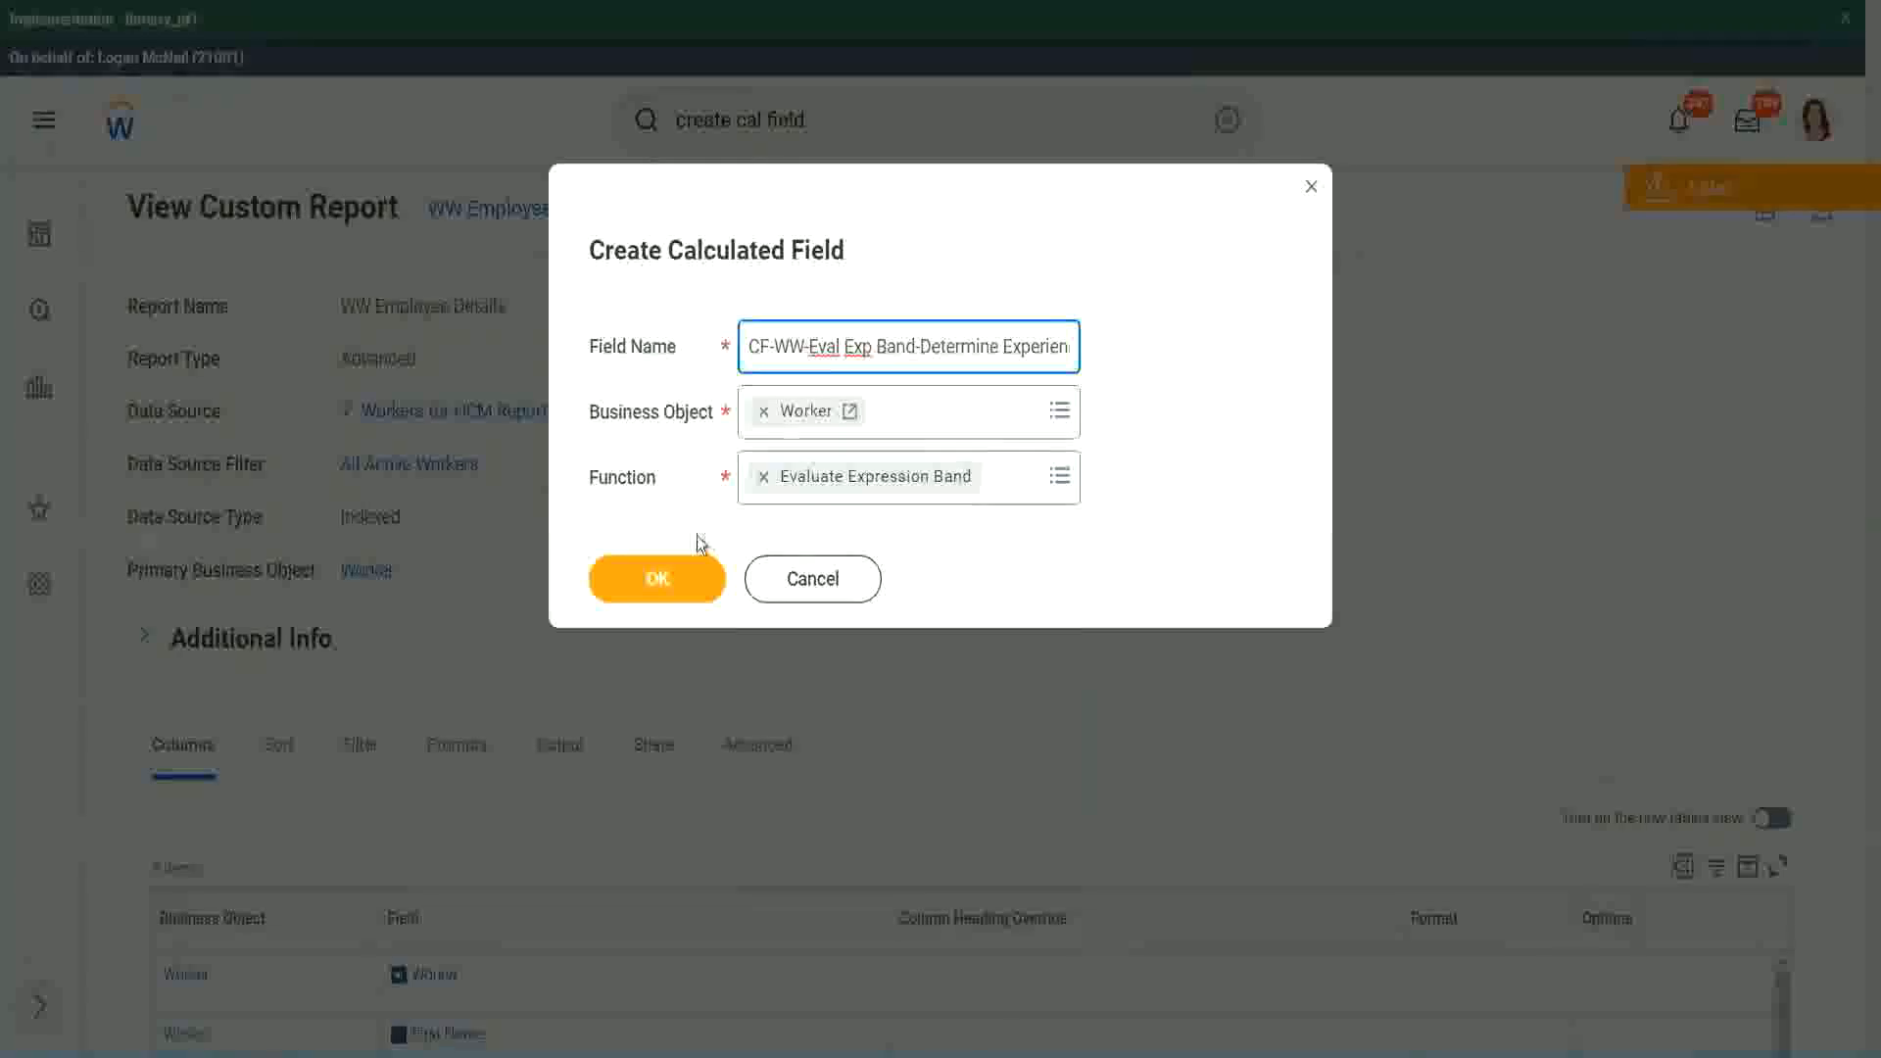
{"action": "left_click", "coordinate": [663, 579]}
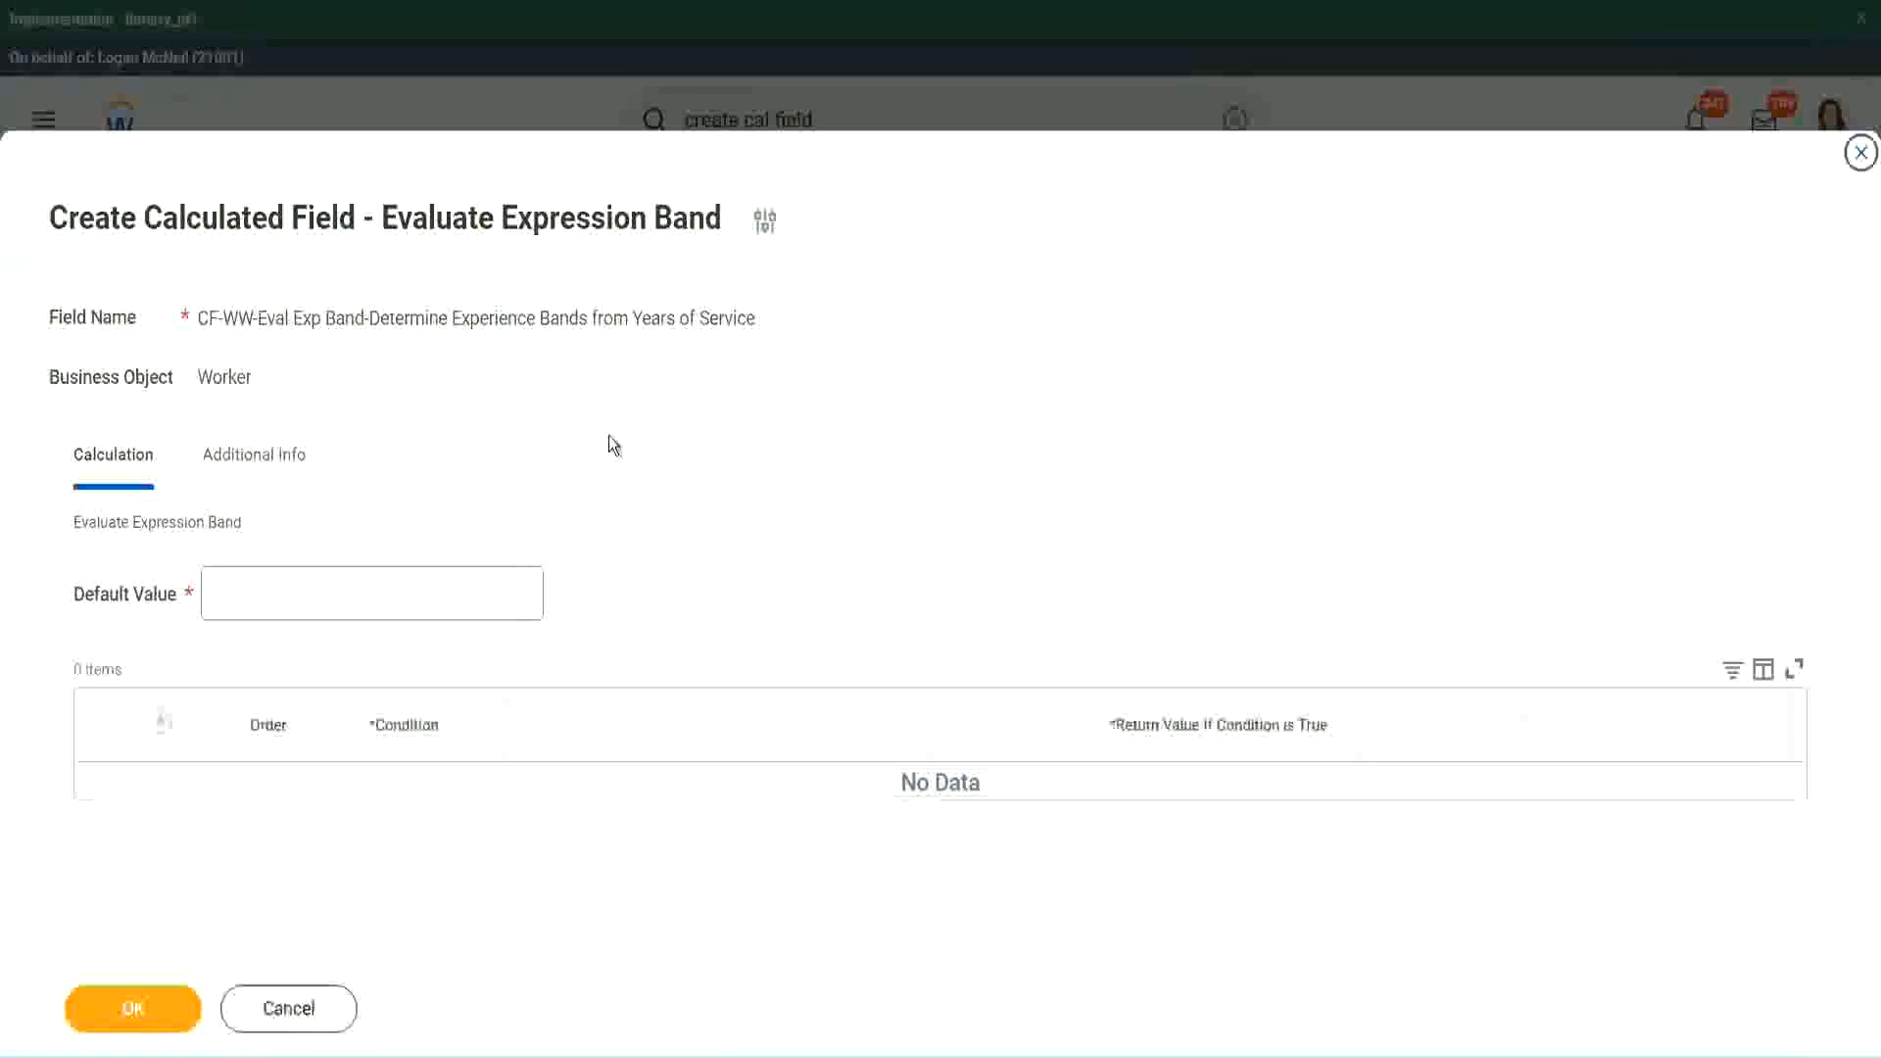
- Set the default value to "-" and add an empty condition row to the calculation
{"action": "left_click", "coordinate": [272, 604]}
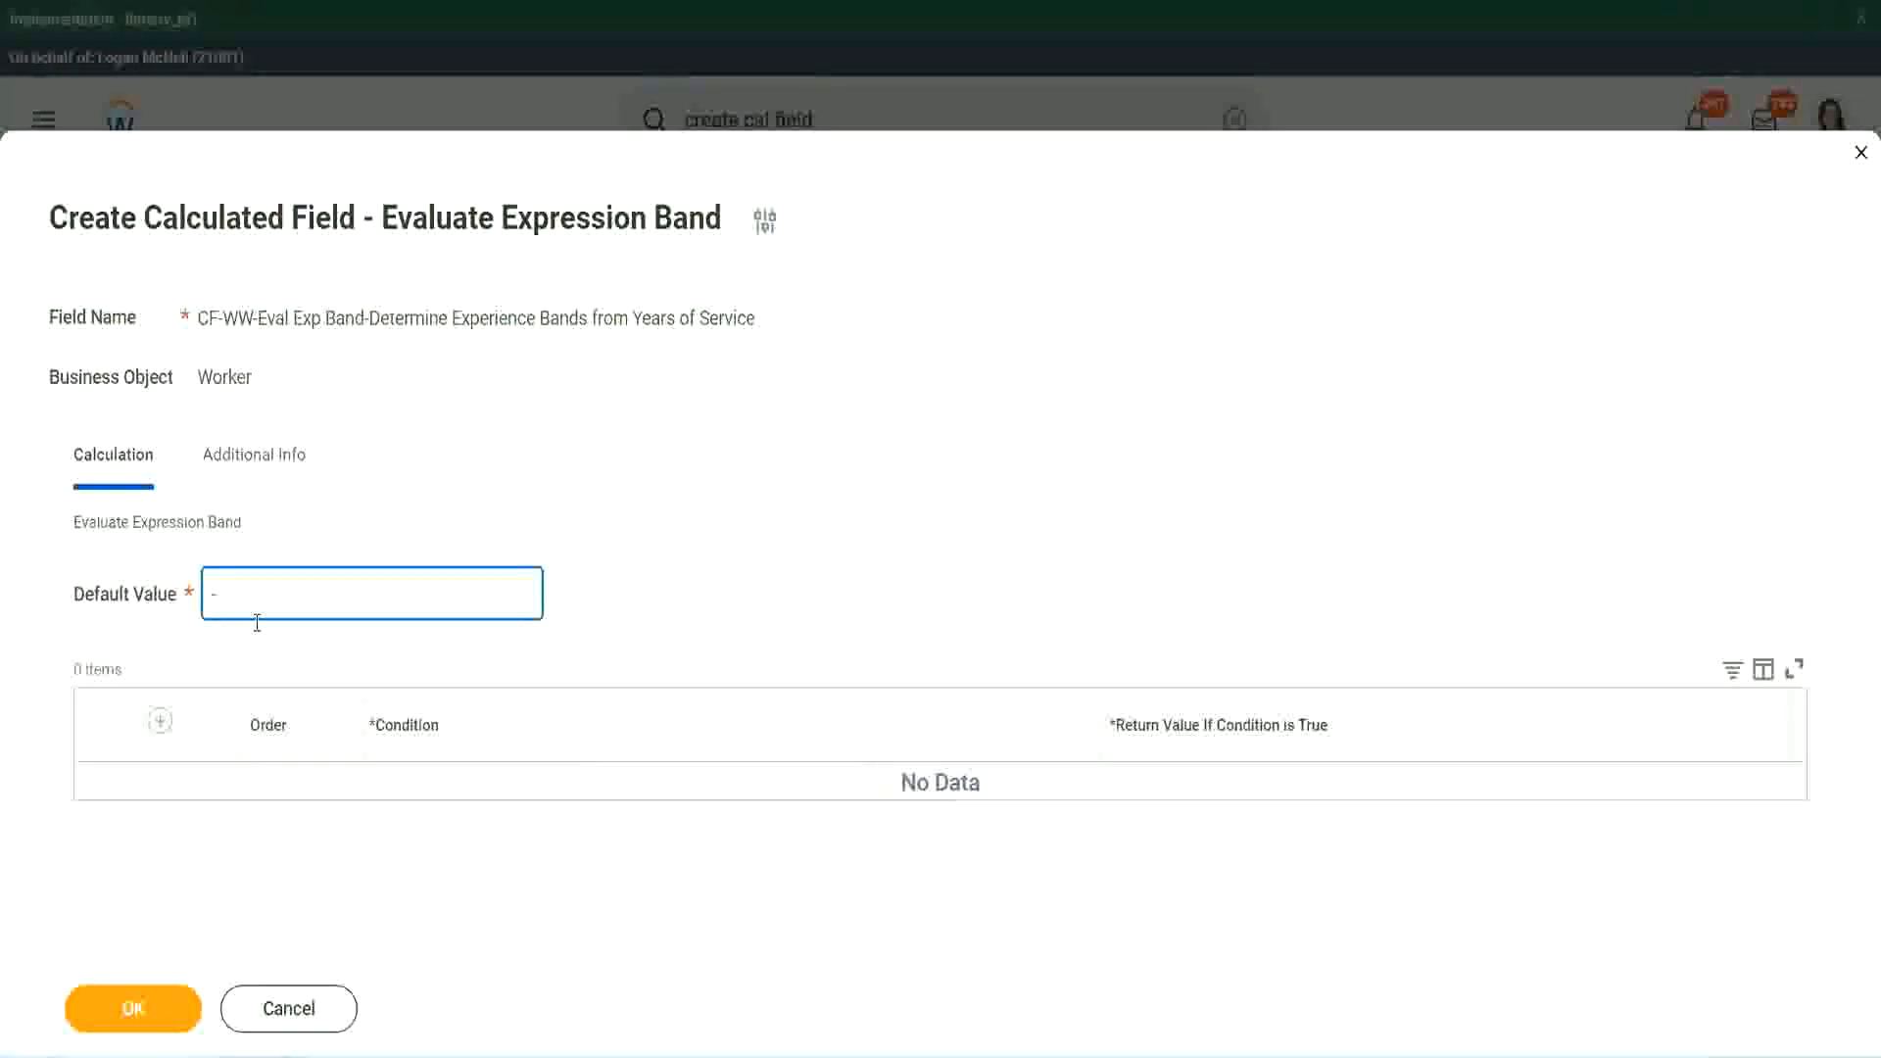
{"action": "left_click", "coordinate": [161, 723]}
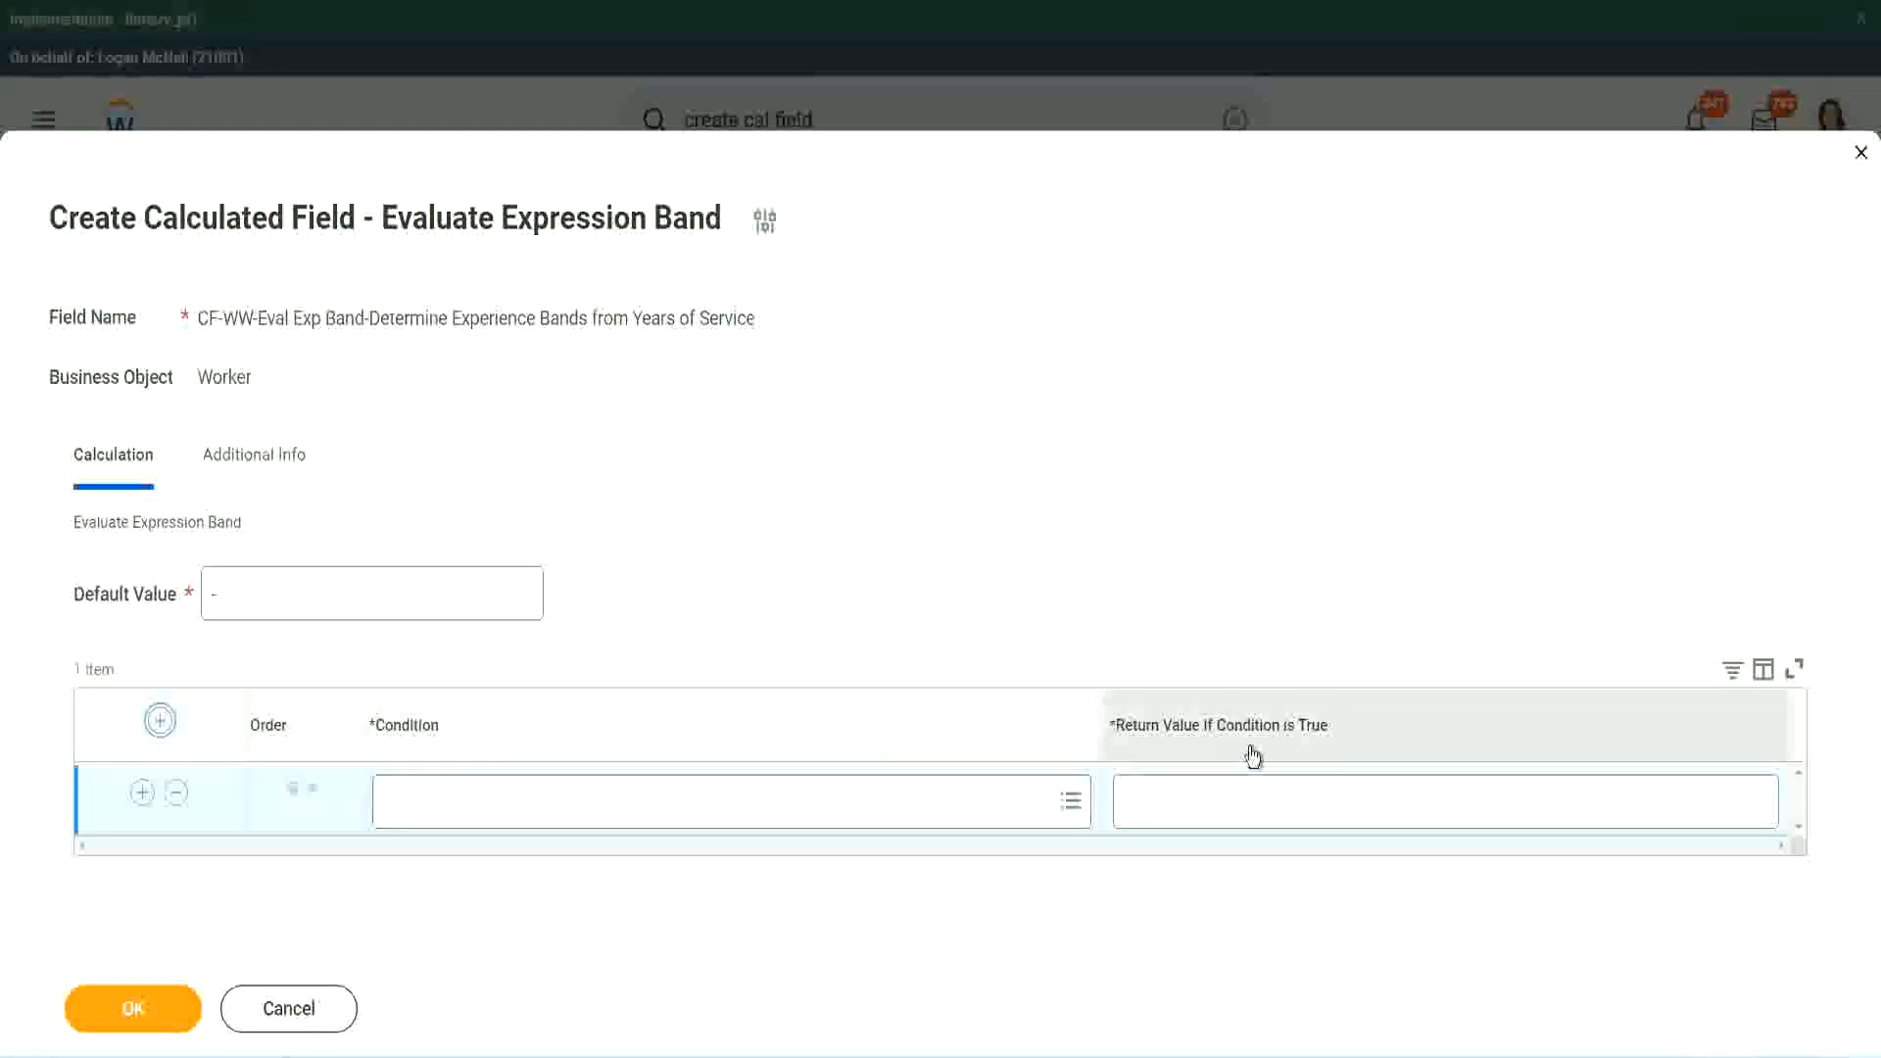
{"action": "left_click", "coordinate": [1224, 803]}
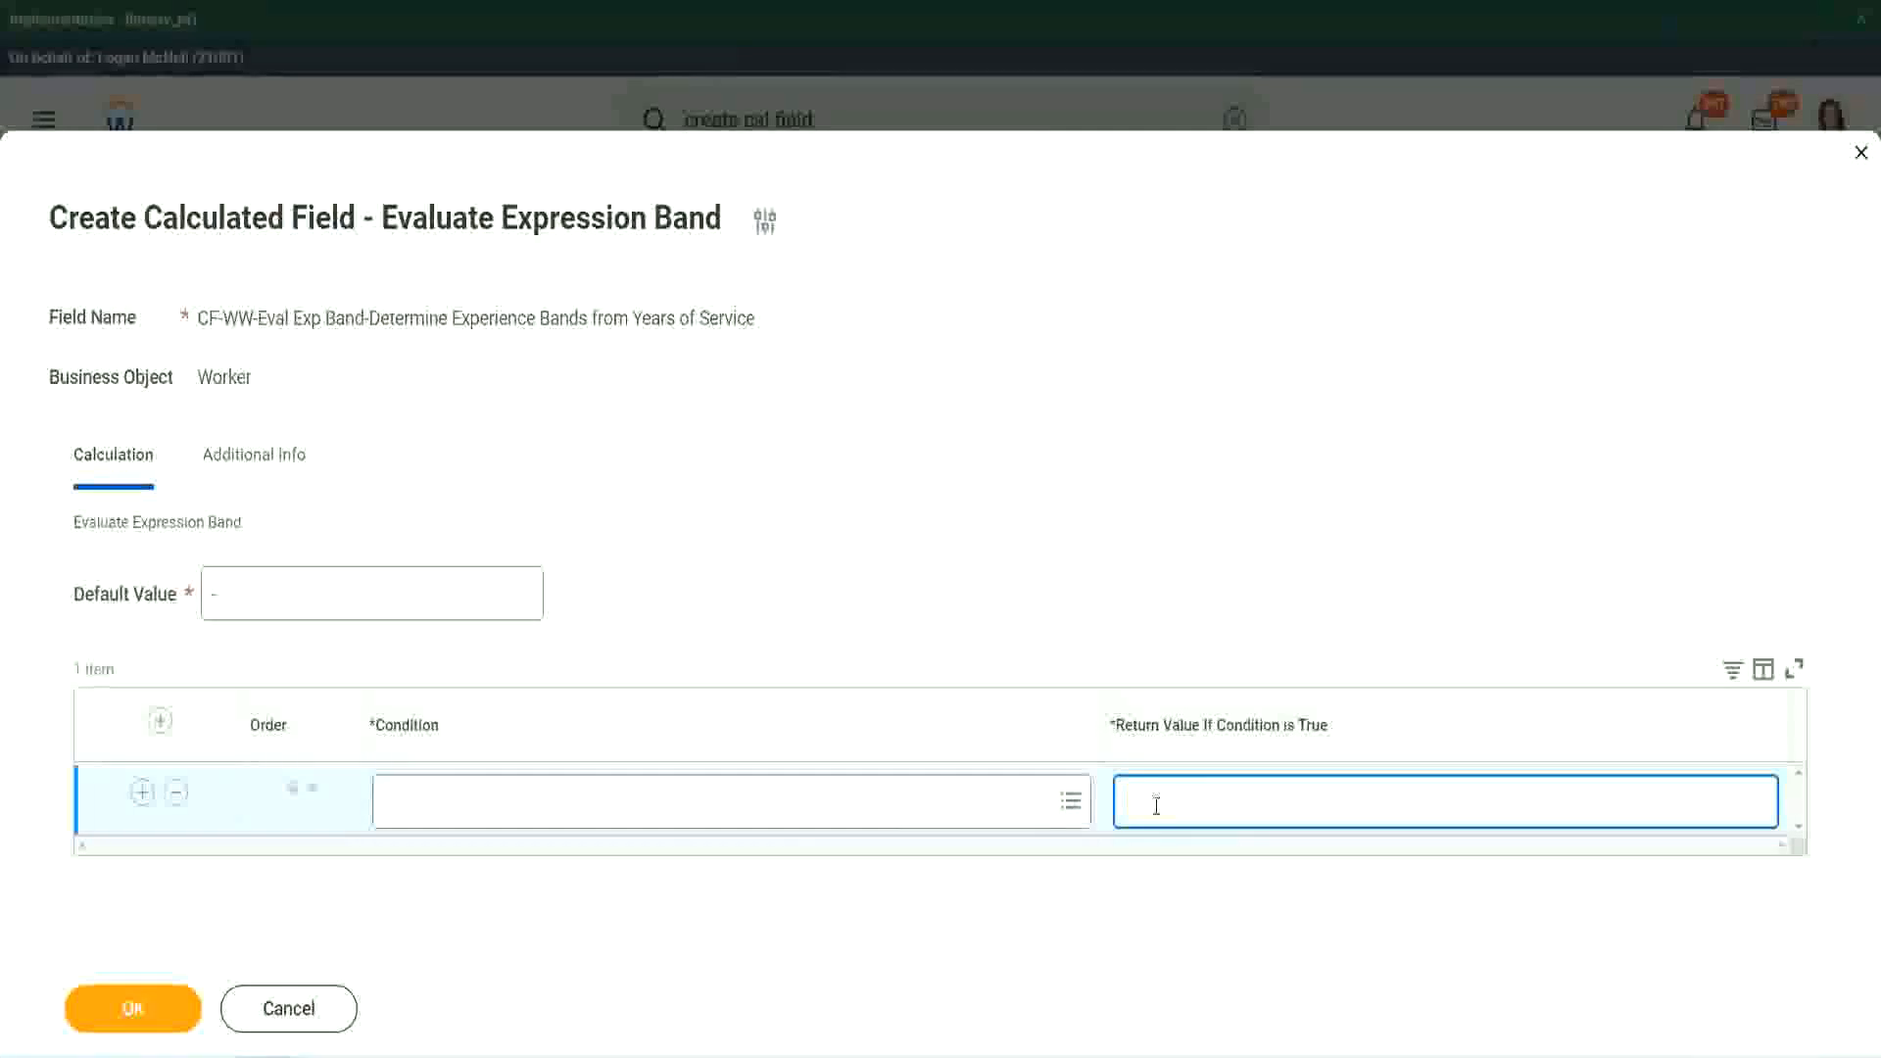
{"action": "type", "text": "adkadjaidjaidja"}
{"action": "key", "text": "BackSpace"}
{"action": "key", "text": "BackSpace"}
{"action": "key", "text": "BackSpace"}
{"action": "key", "text": "BackSpace"}
{"action": "key", "text": "BackSpace"}
{"action": "key", "text": "BackSpace"}
{"action": "key", "text": "BackSpace"}
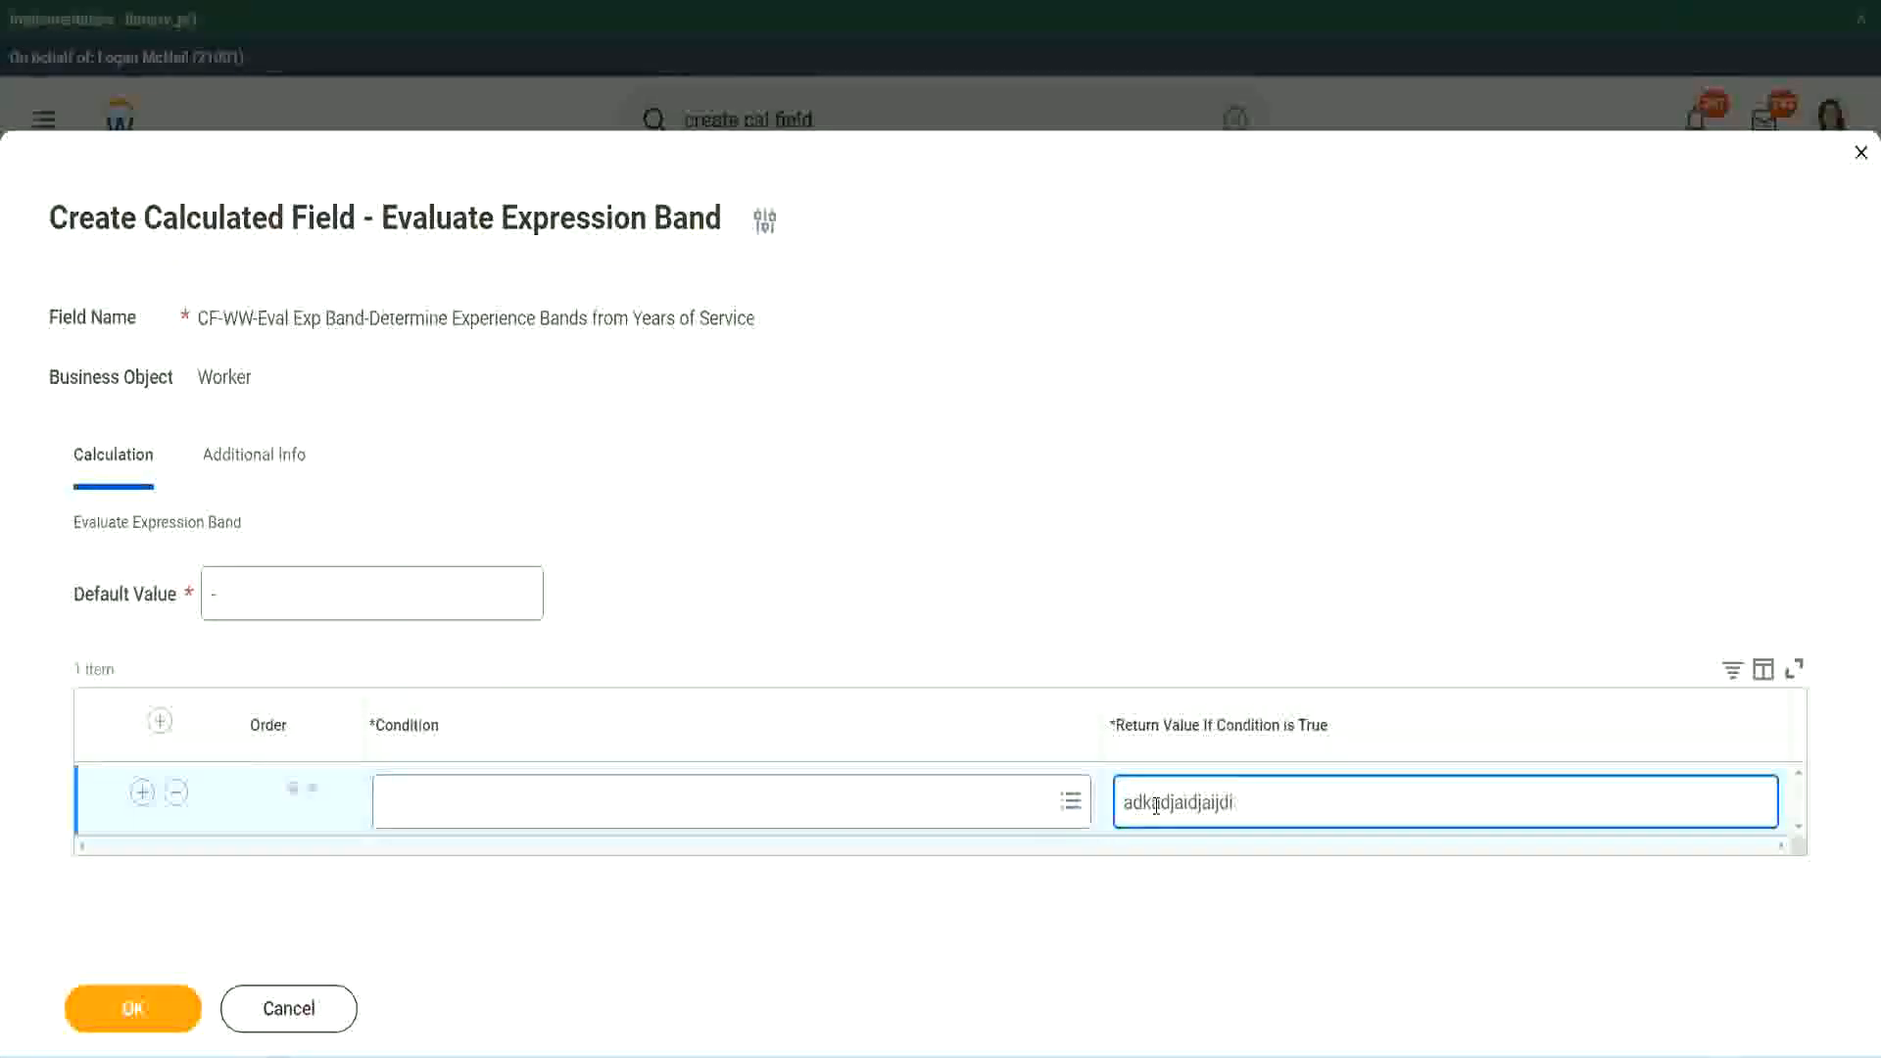
{"action": "key", "text": "BackSpace"}
{"action": "key", "text": "BackSpace"}
{"action": "key", "text": "BackSpace"}
{"action": "key", "text": "BackSpace"}
{"action": "key", "text": "BackSpace"}
{"action": "key", "text": "BackSpace"}
{"action": "key", "text": "BackSpace"}
{"action": "key", "text": "BackSpace"}
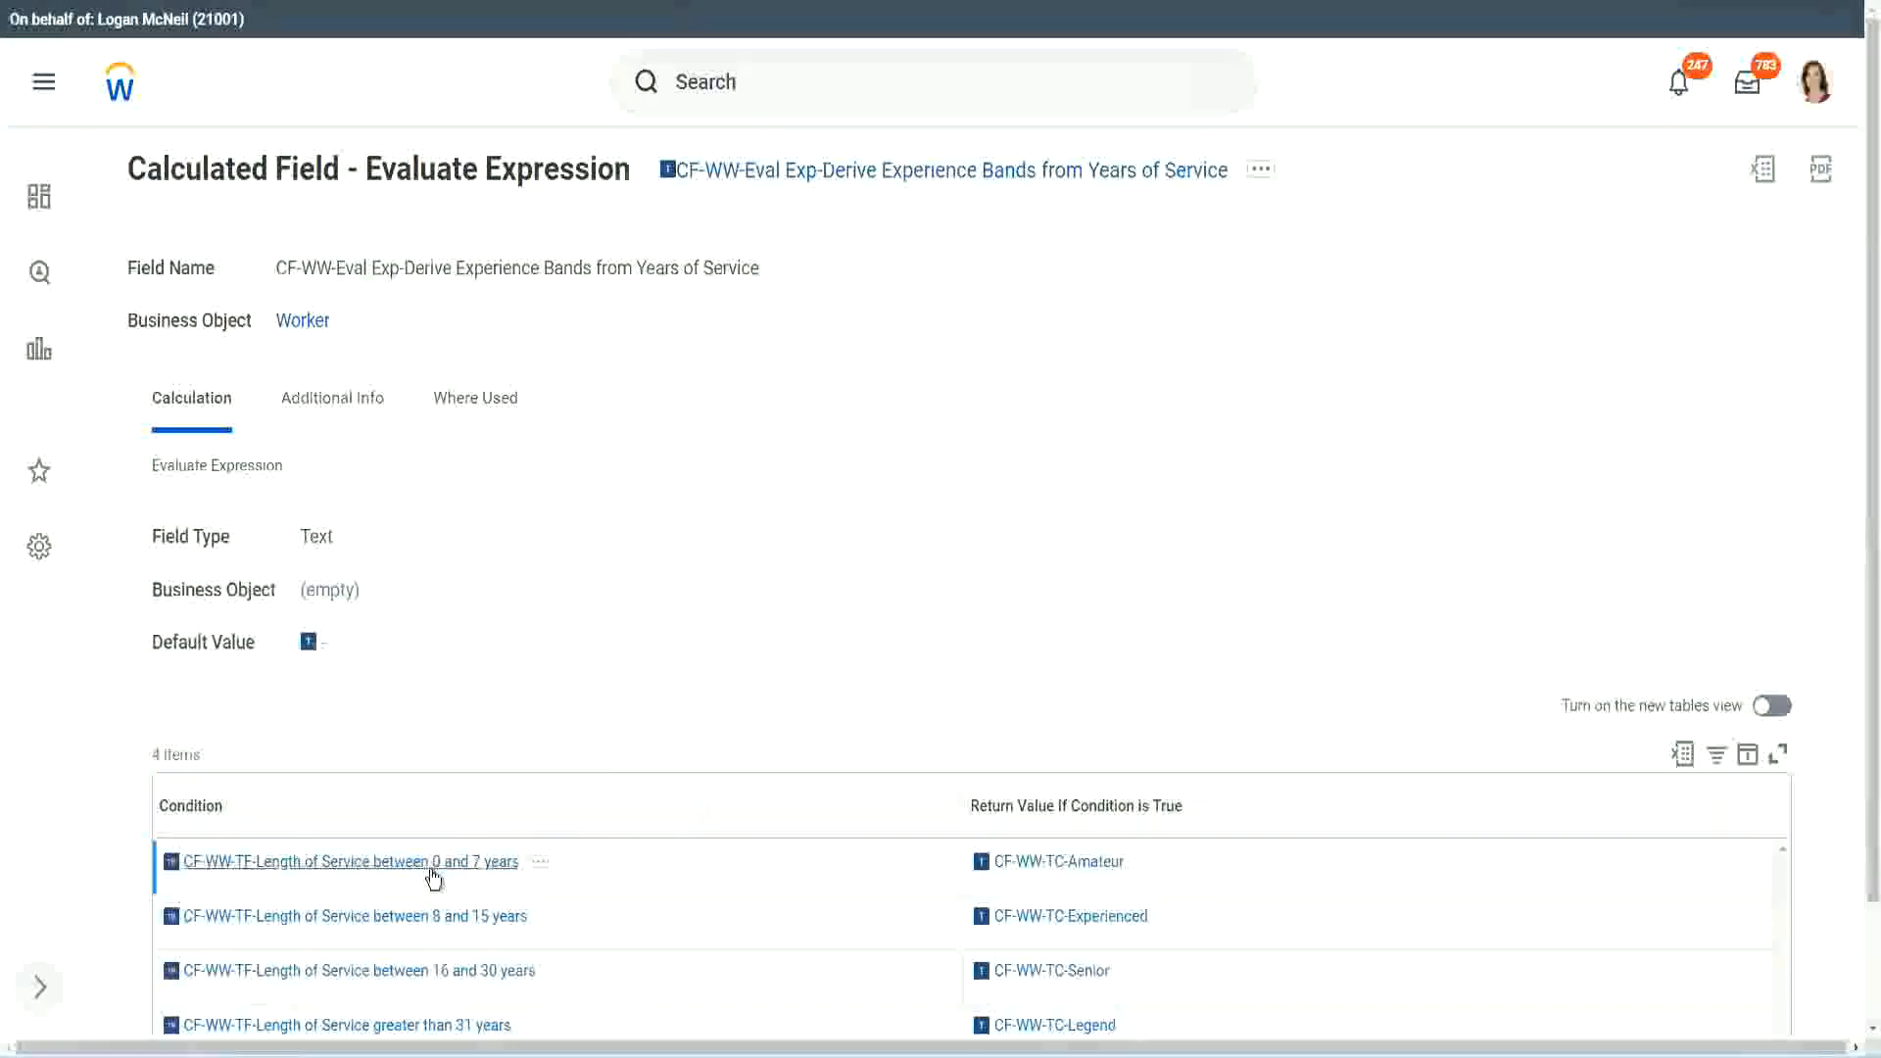
- Set the first row's condition to CF-WW-TF-Length of Service between 0 and 7 years, copied from the existing calculated field, with return value "Amateur"
{"action": "right_click", "coordinate": [432, 870]}
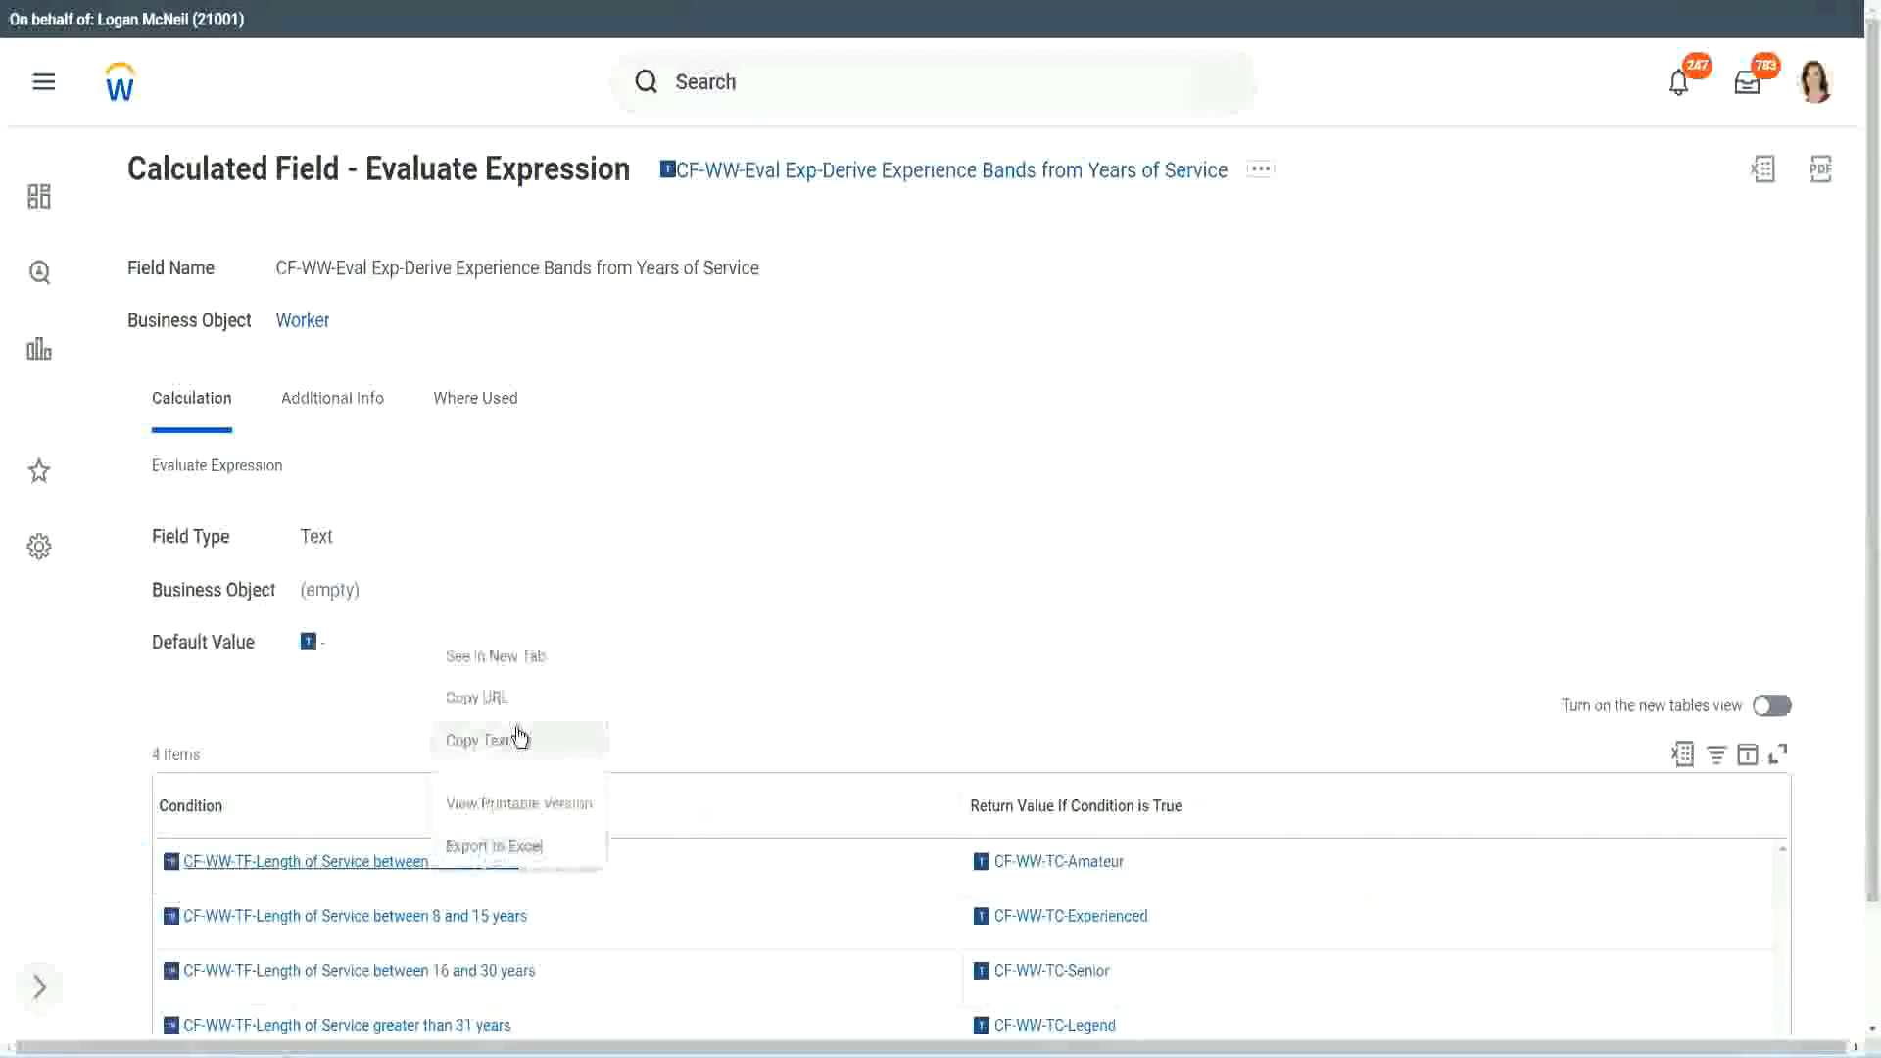
{"action": "left_click", "coordinate": [504, 746]}
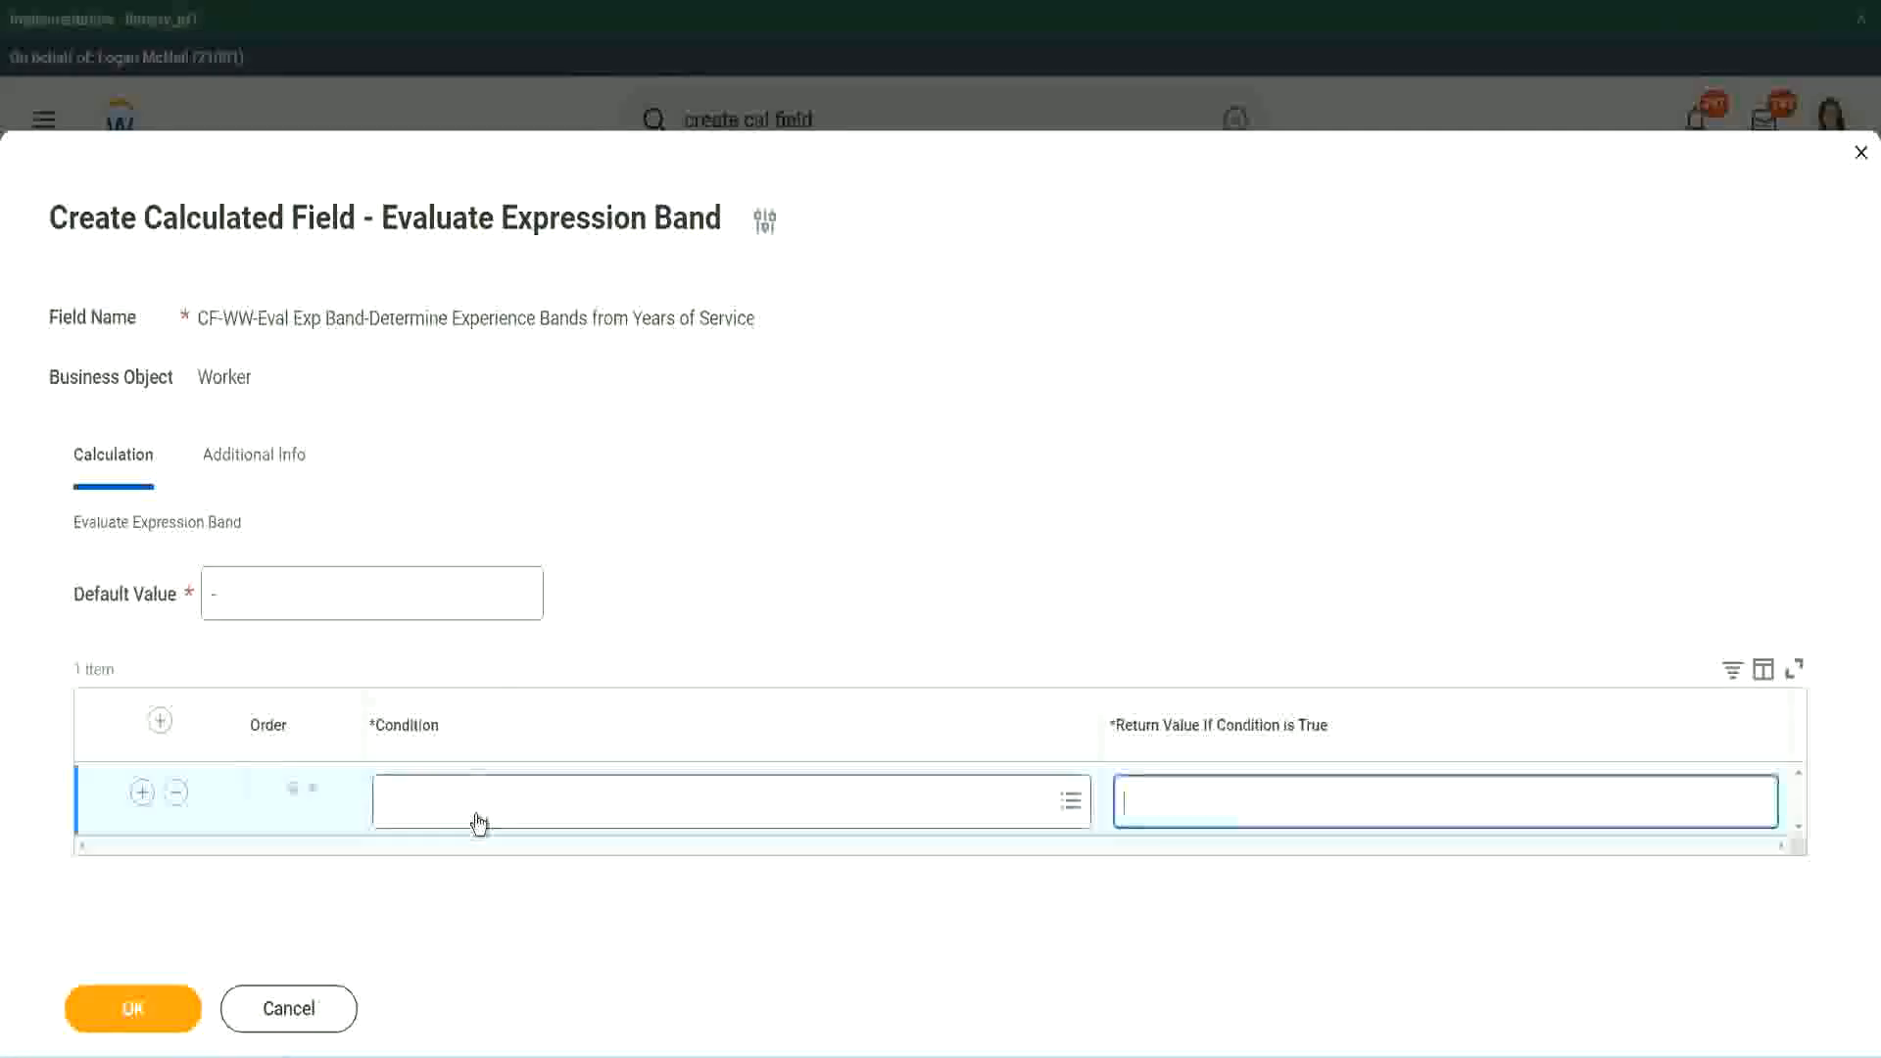
{"action": "left_click", "coordinate": [478, 811]}
{"action": "key", "text": "ctrl+v"}
{"action": "key", "text": "Return"}
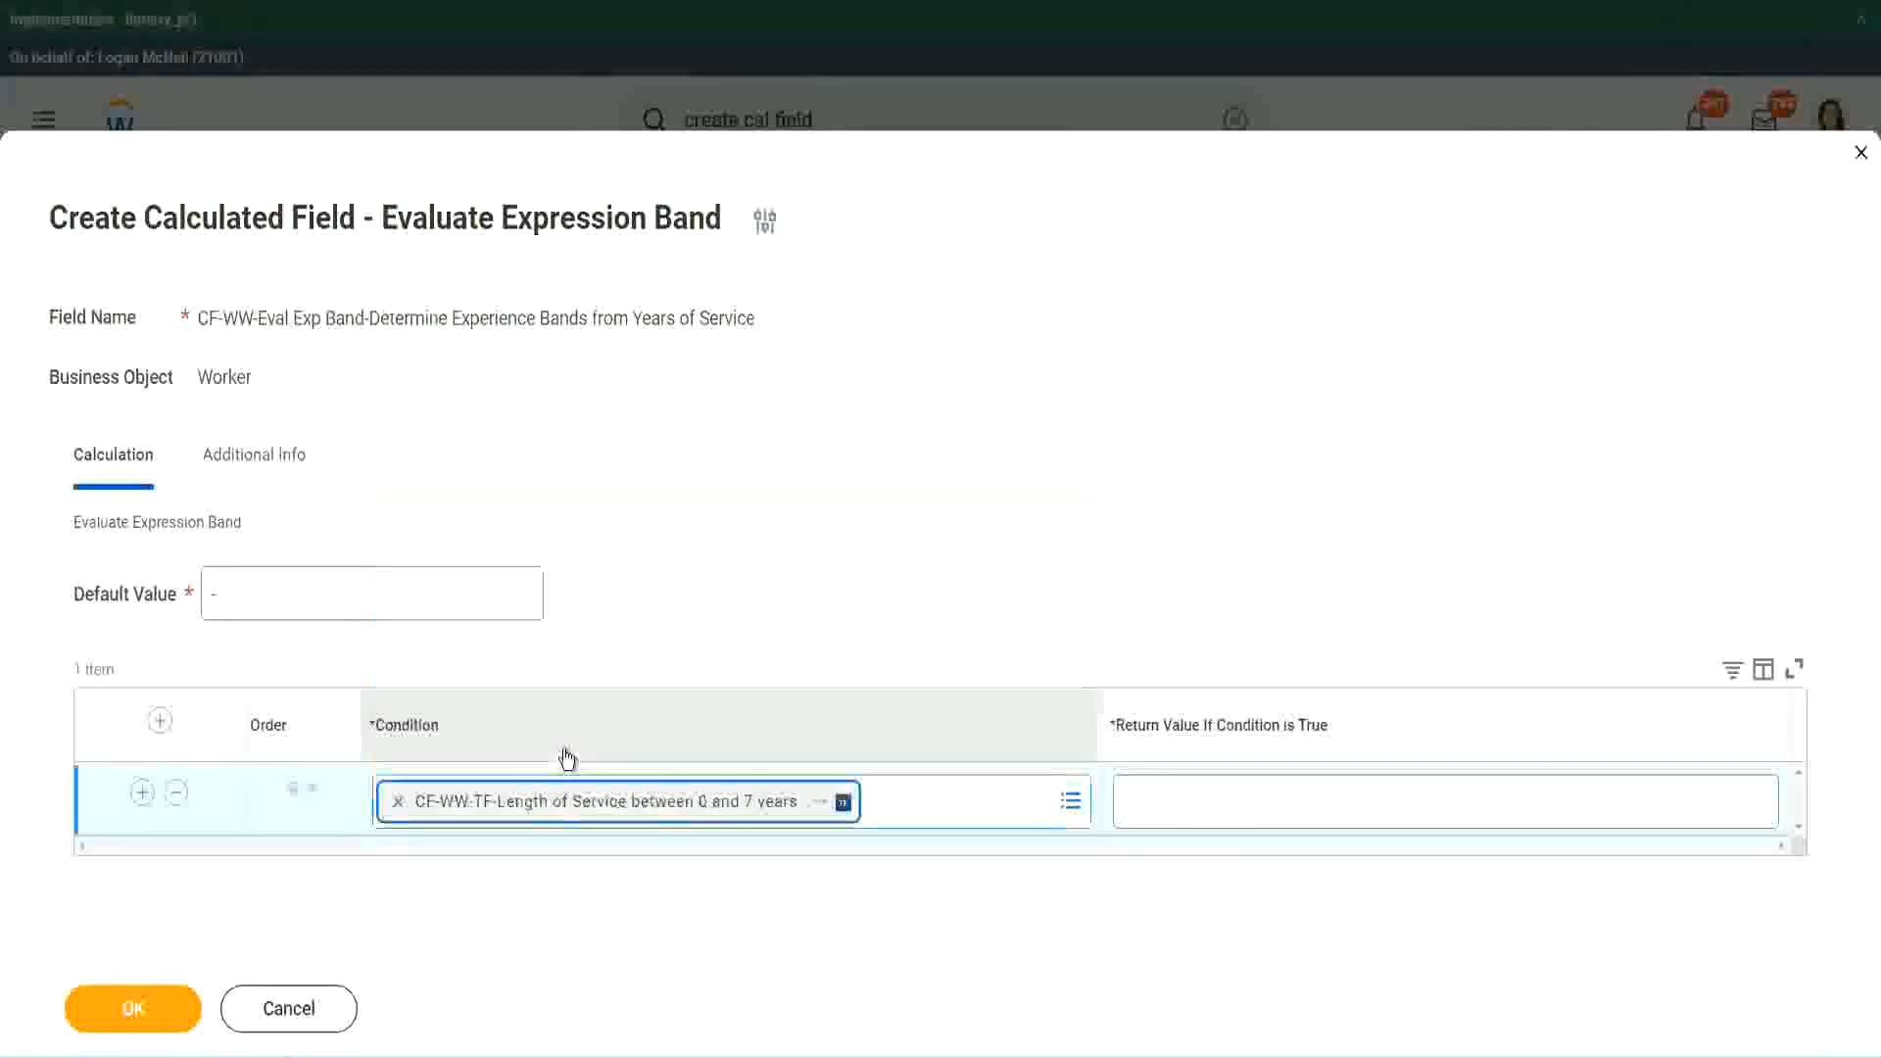
{"action": "left_click", "coordinate": [1189, 784]}
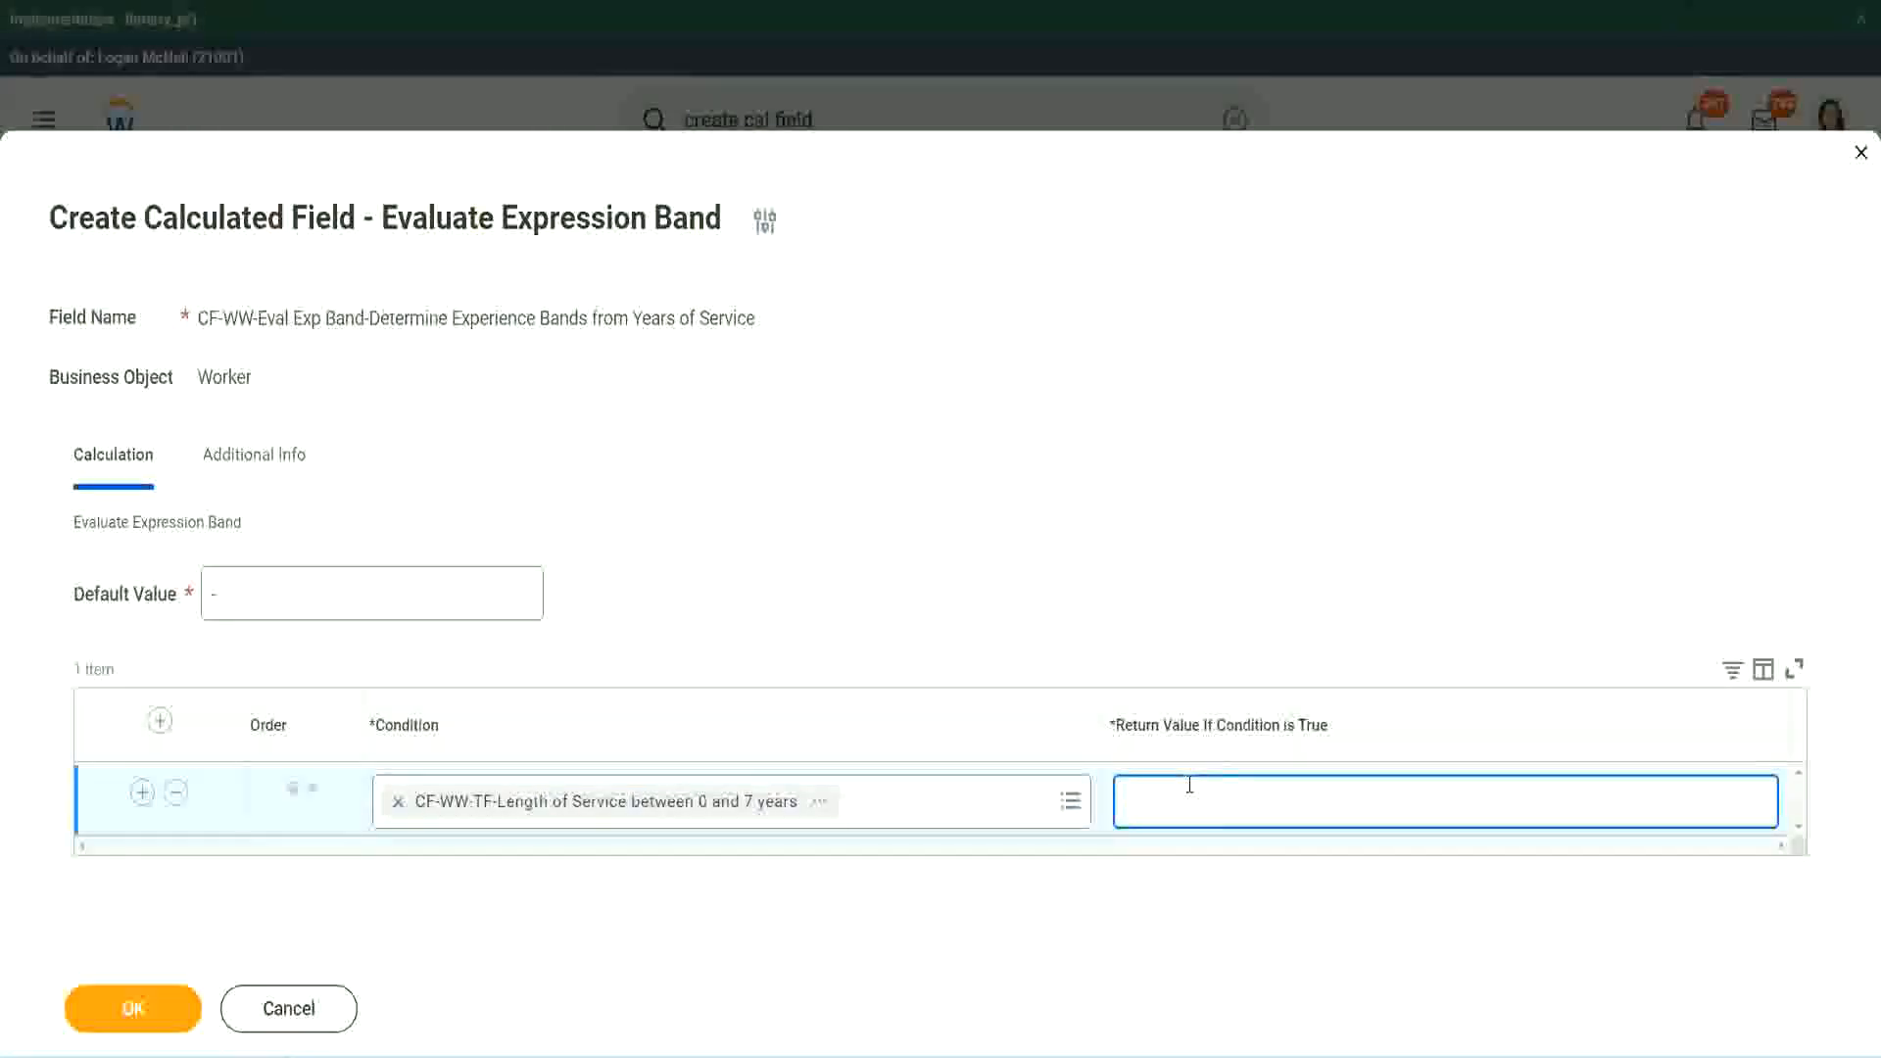
{"action": "type", "text": "Amateur"}
- Add three more empty condition rows below the Amateur row
{"action": "left_click", "coordinate": [142, 791]}
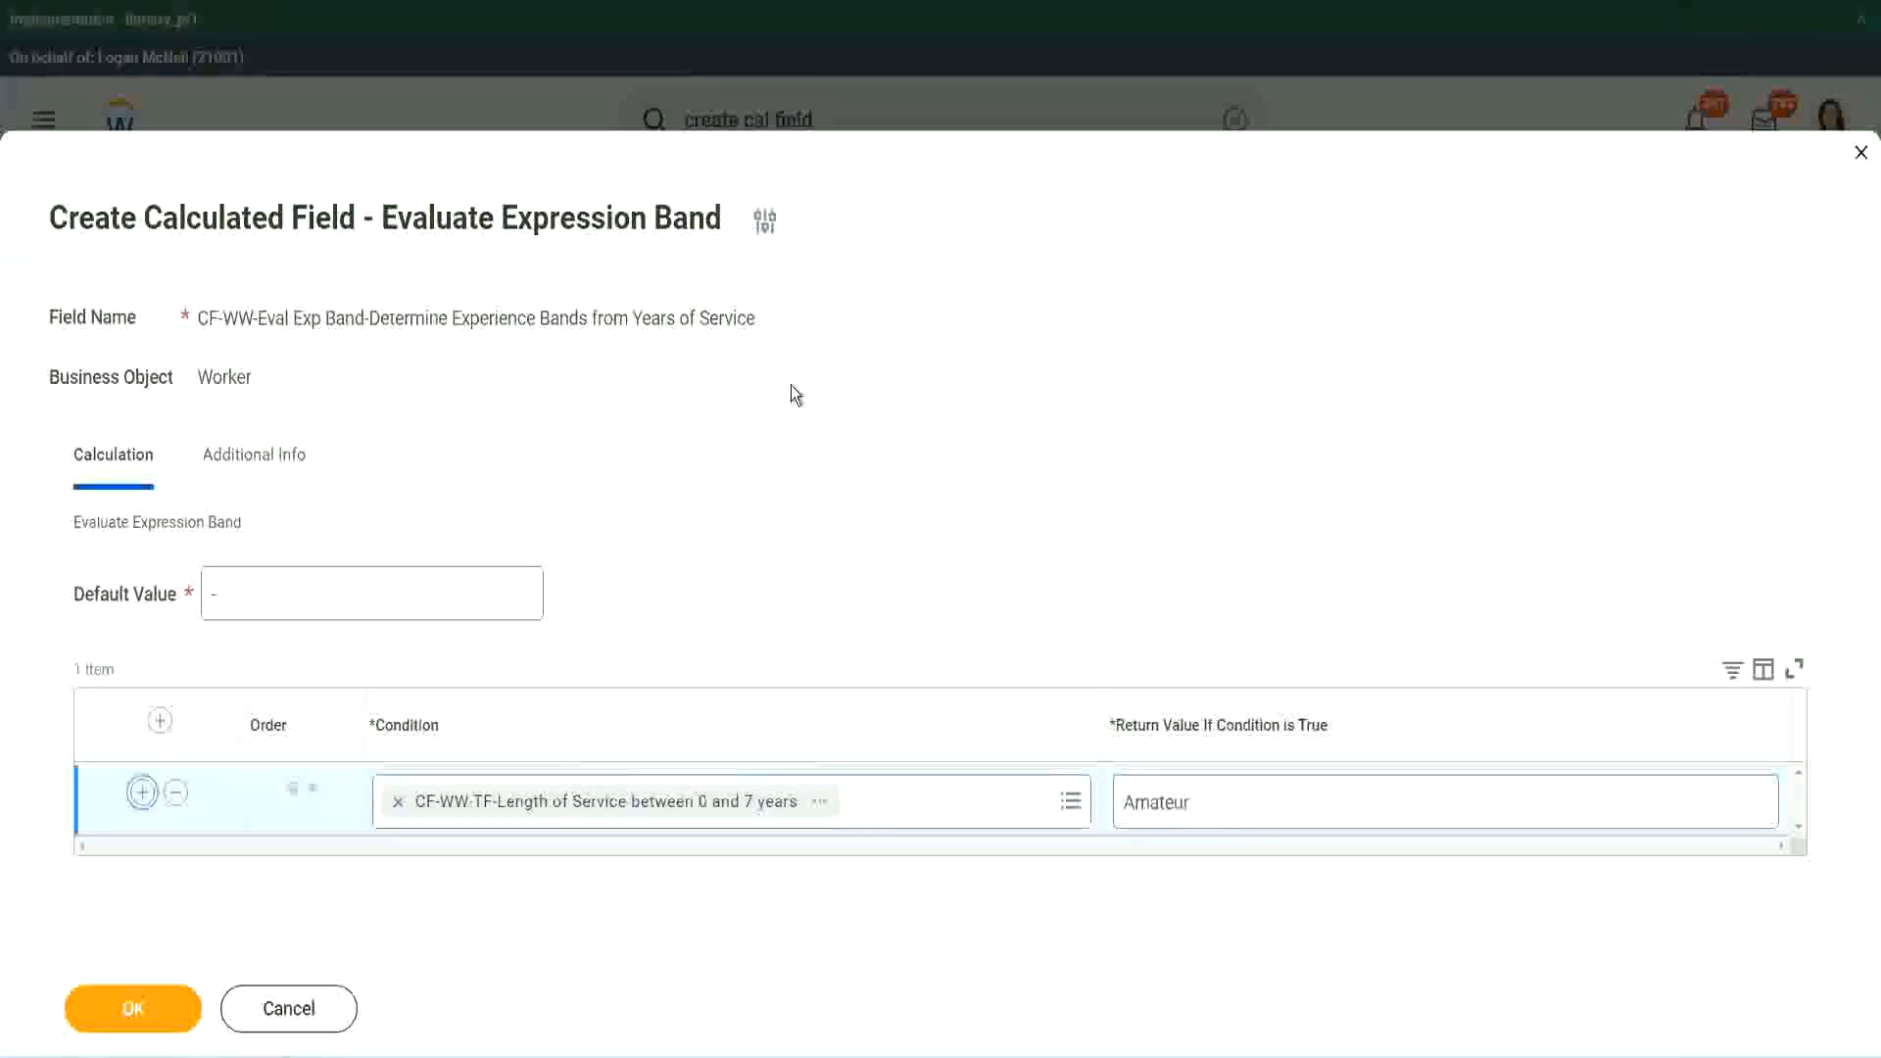
{"action": "left_click", "coordinate": [141, 863]}
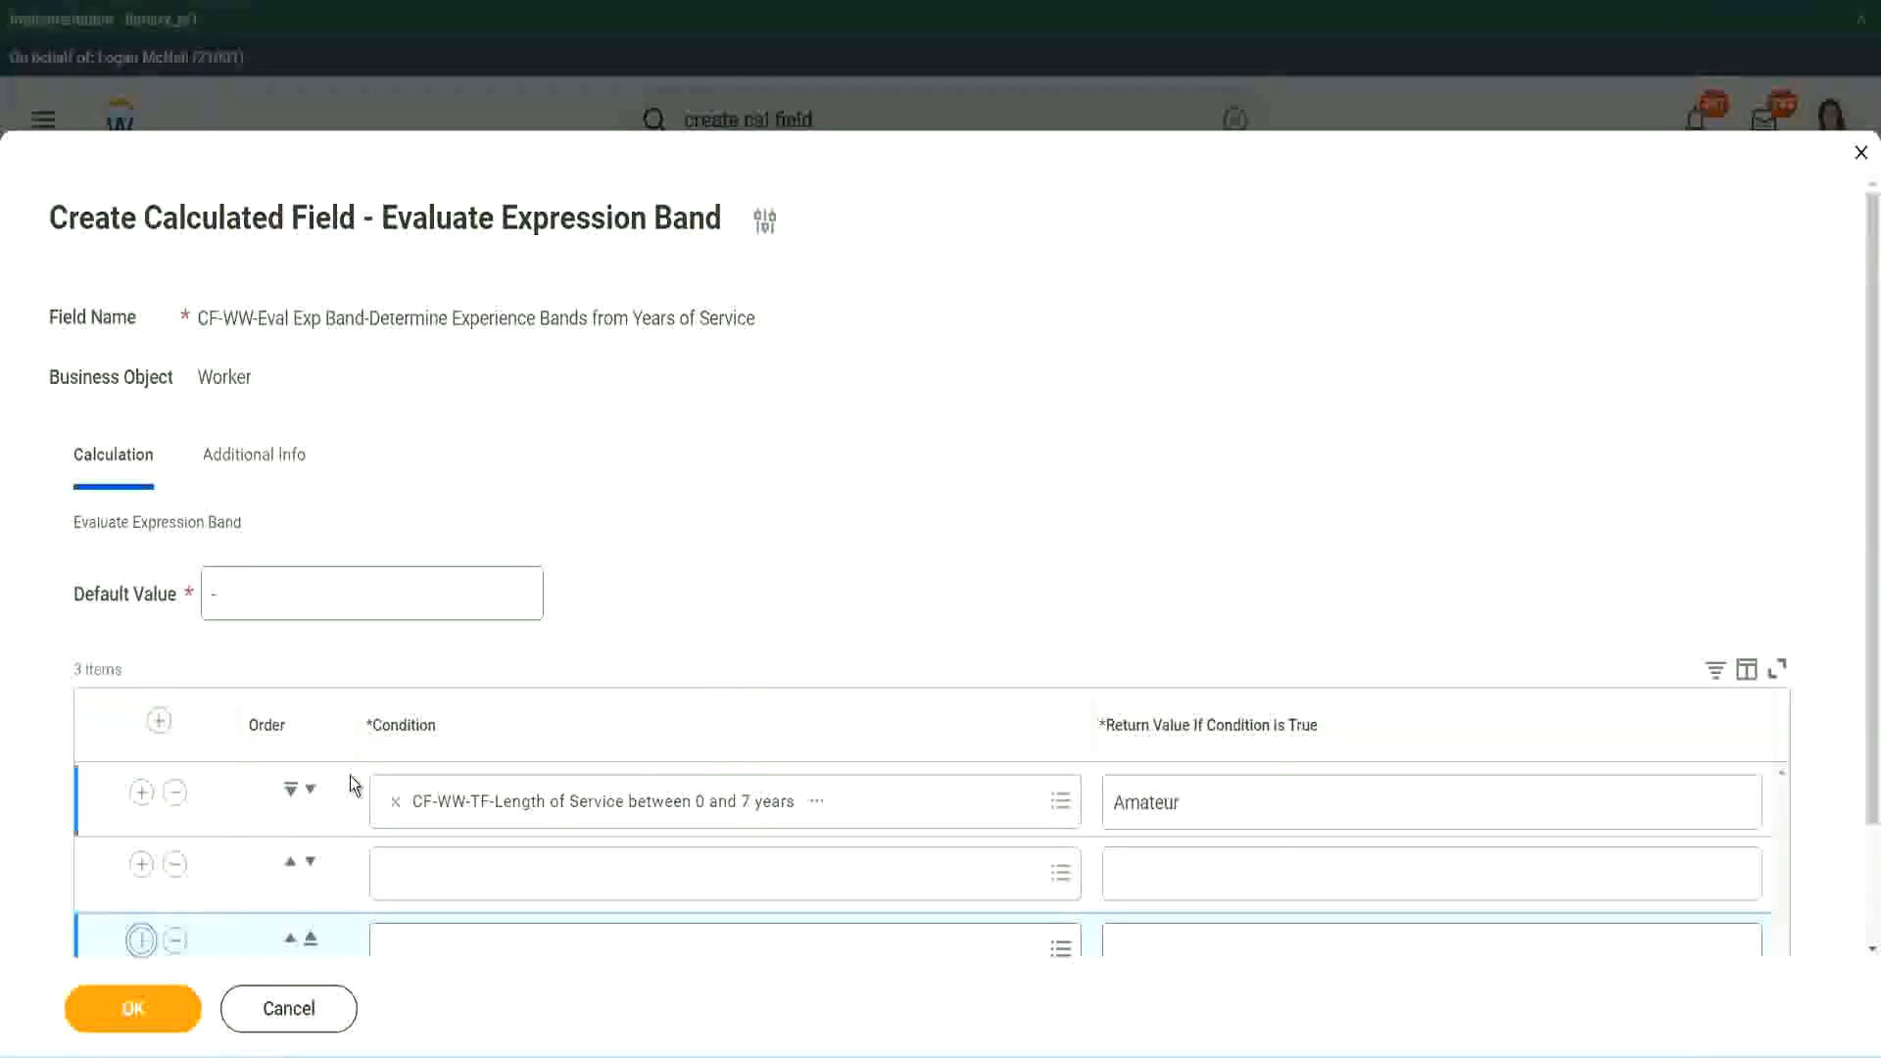
{"action": "scroll", "coordinate": [354, 786], "scroll_direction": "down", "scroll_amount": 2}
{"action": "left_click", "coordinate": [141, 797]}
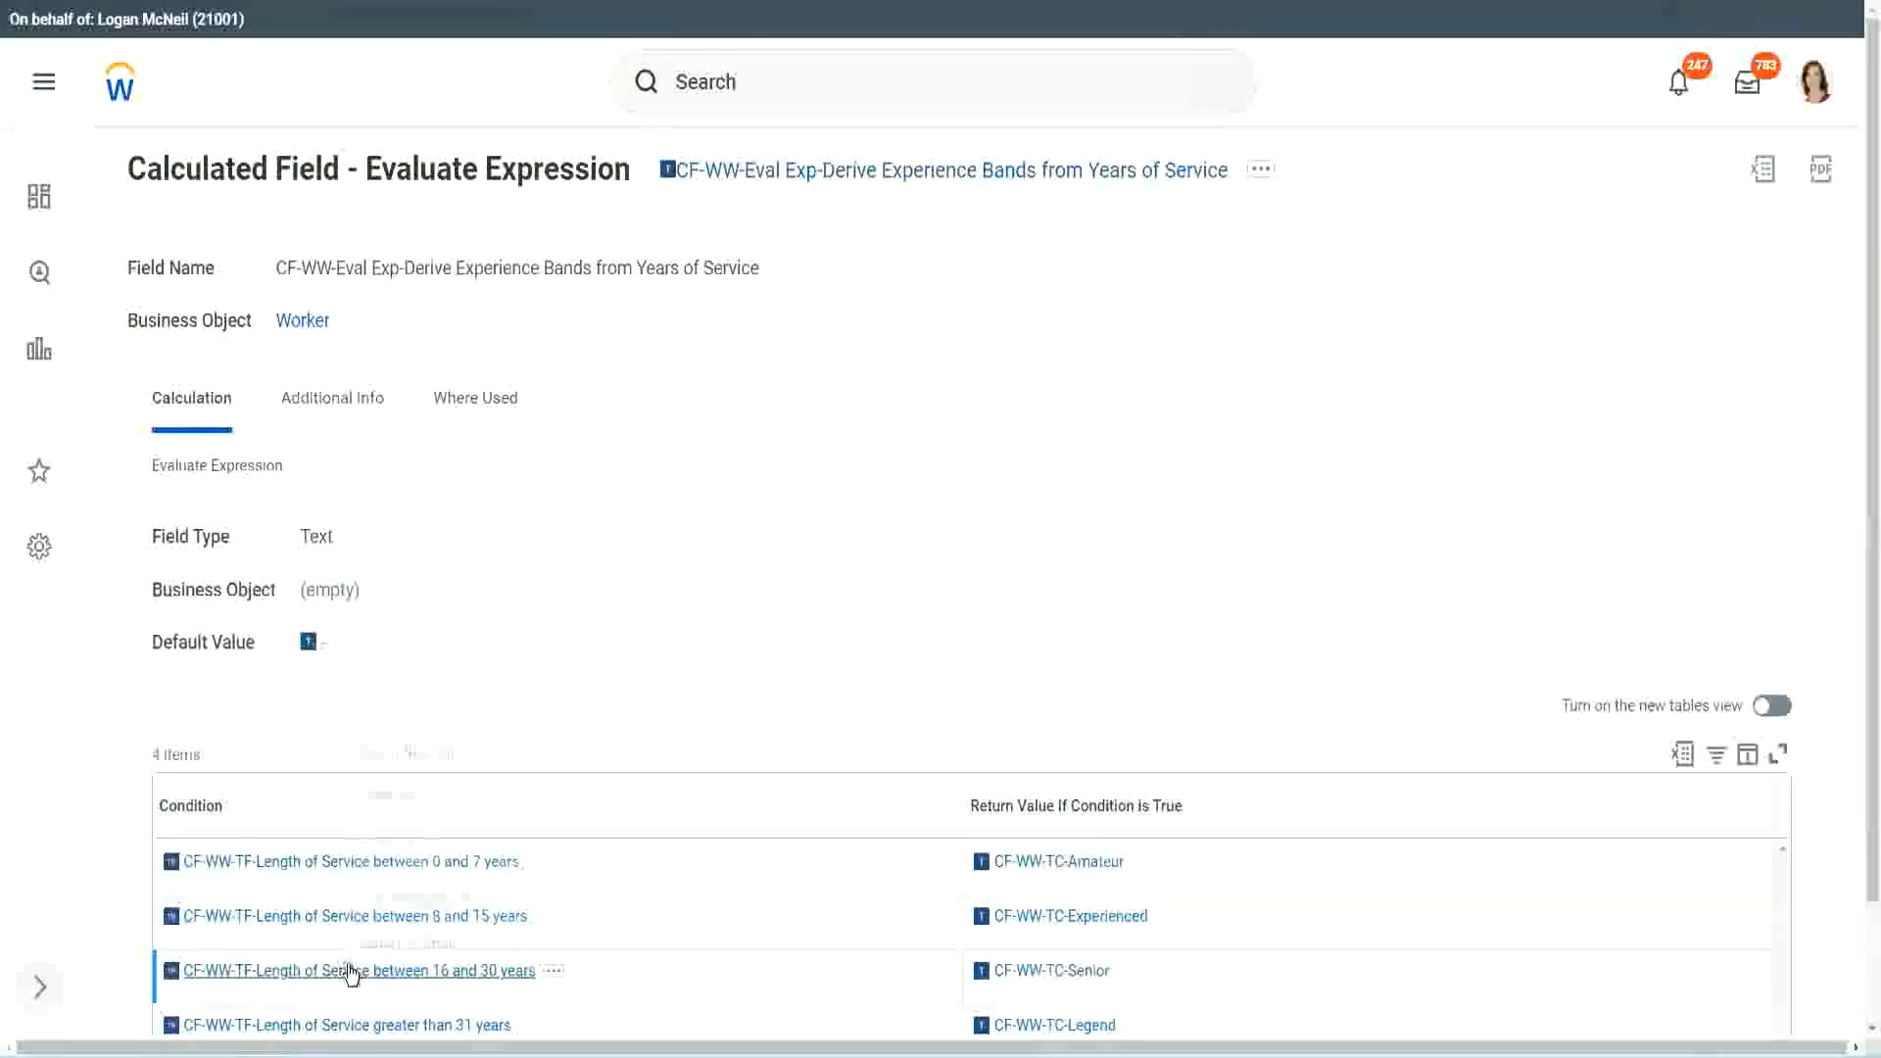
- Copy the condition CF-WW-TF-Length of Service between 16 and 30 years from the existing field into the second row and move it down to third
{"action": "right_click", "coordinate": [357, 970]}
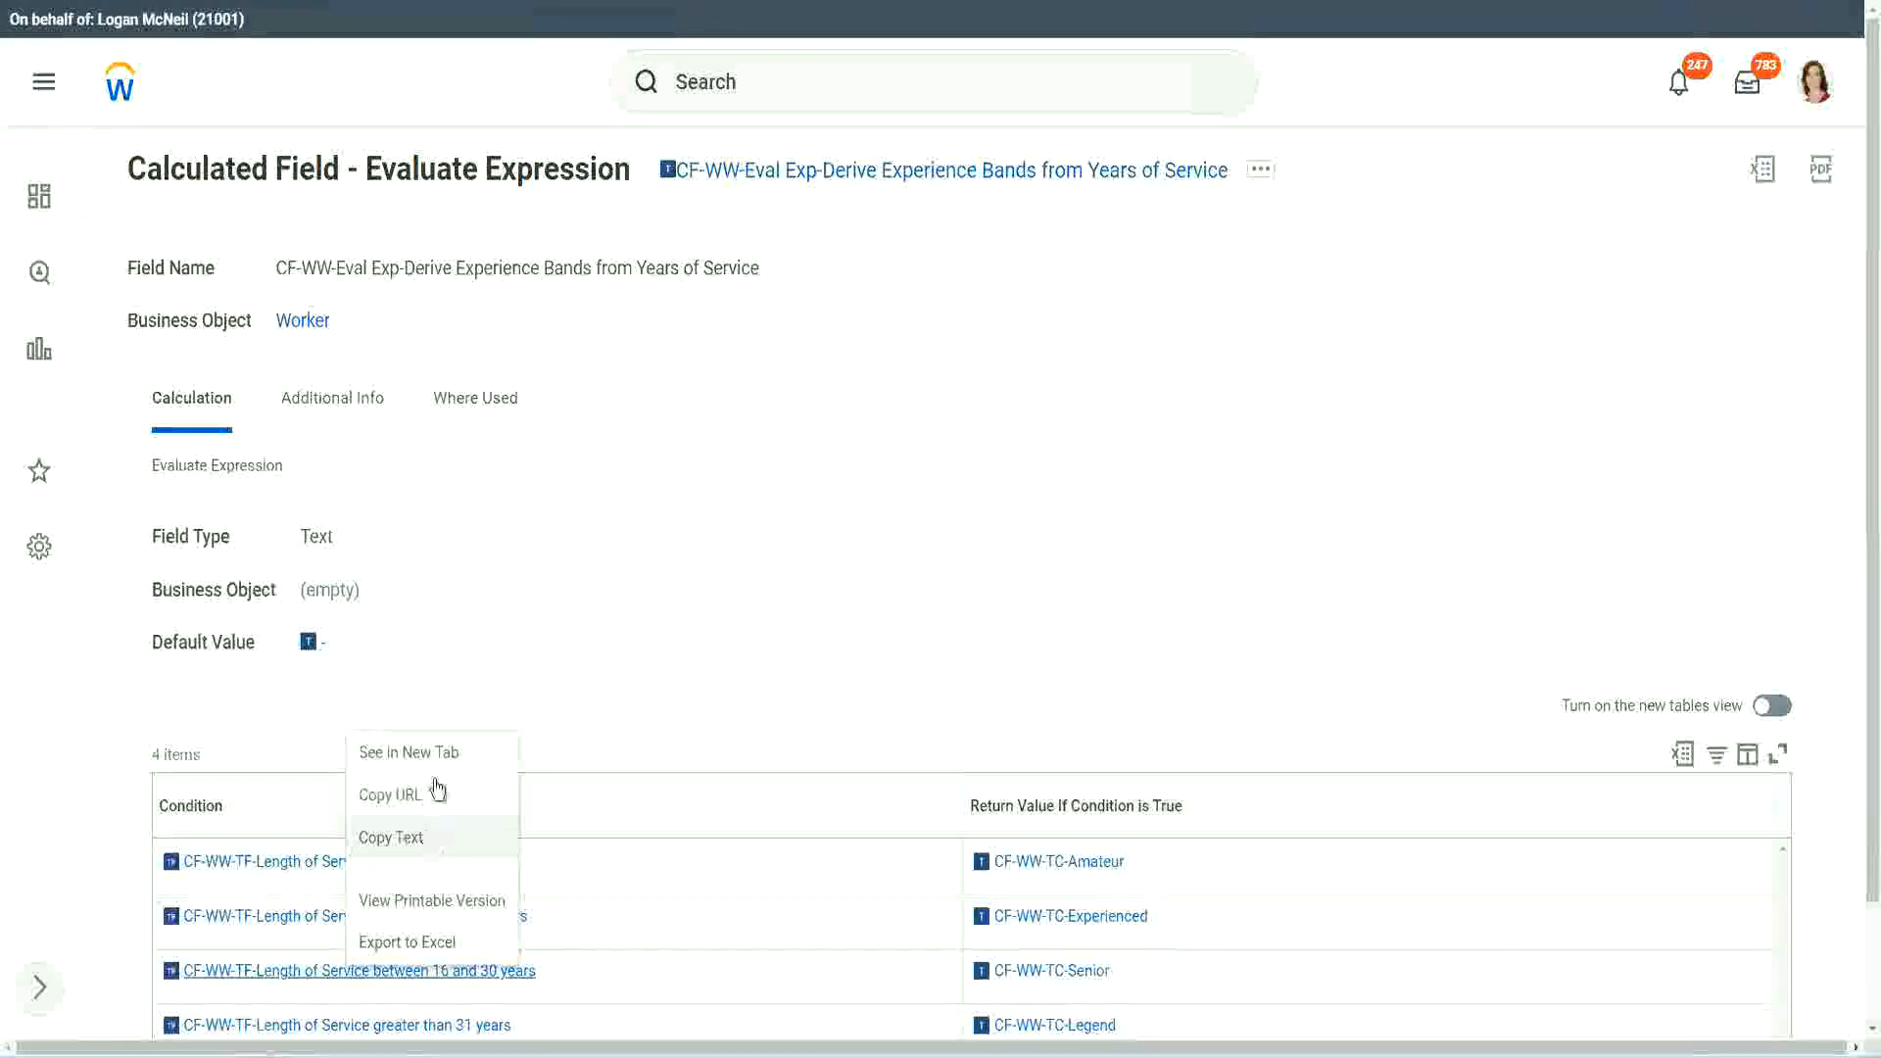
{"action": "left_click", "coordinate": [432, 788]}
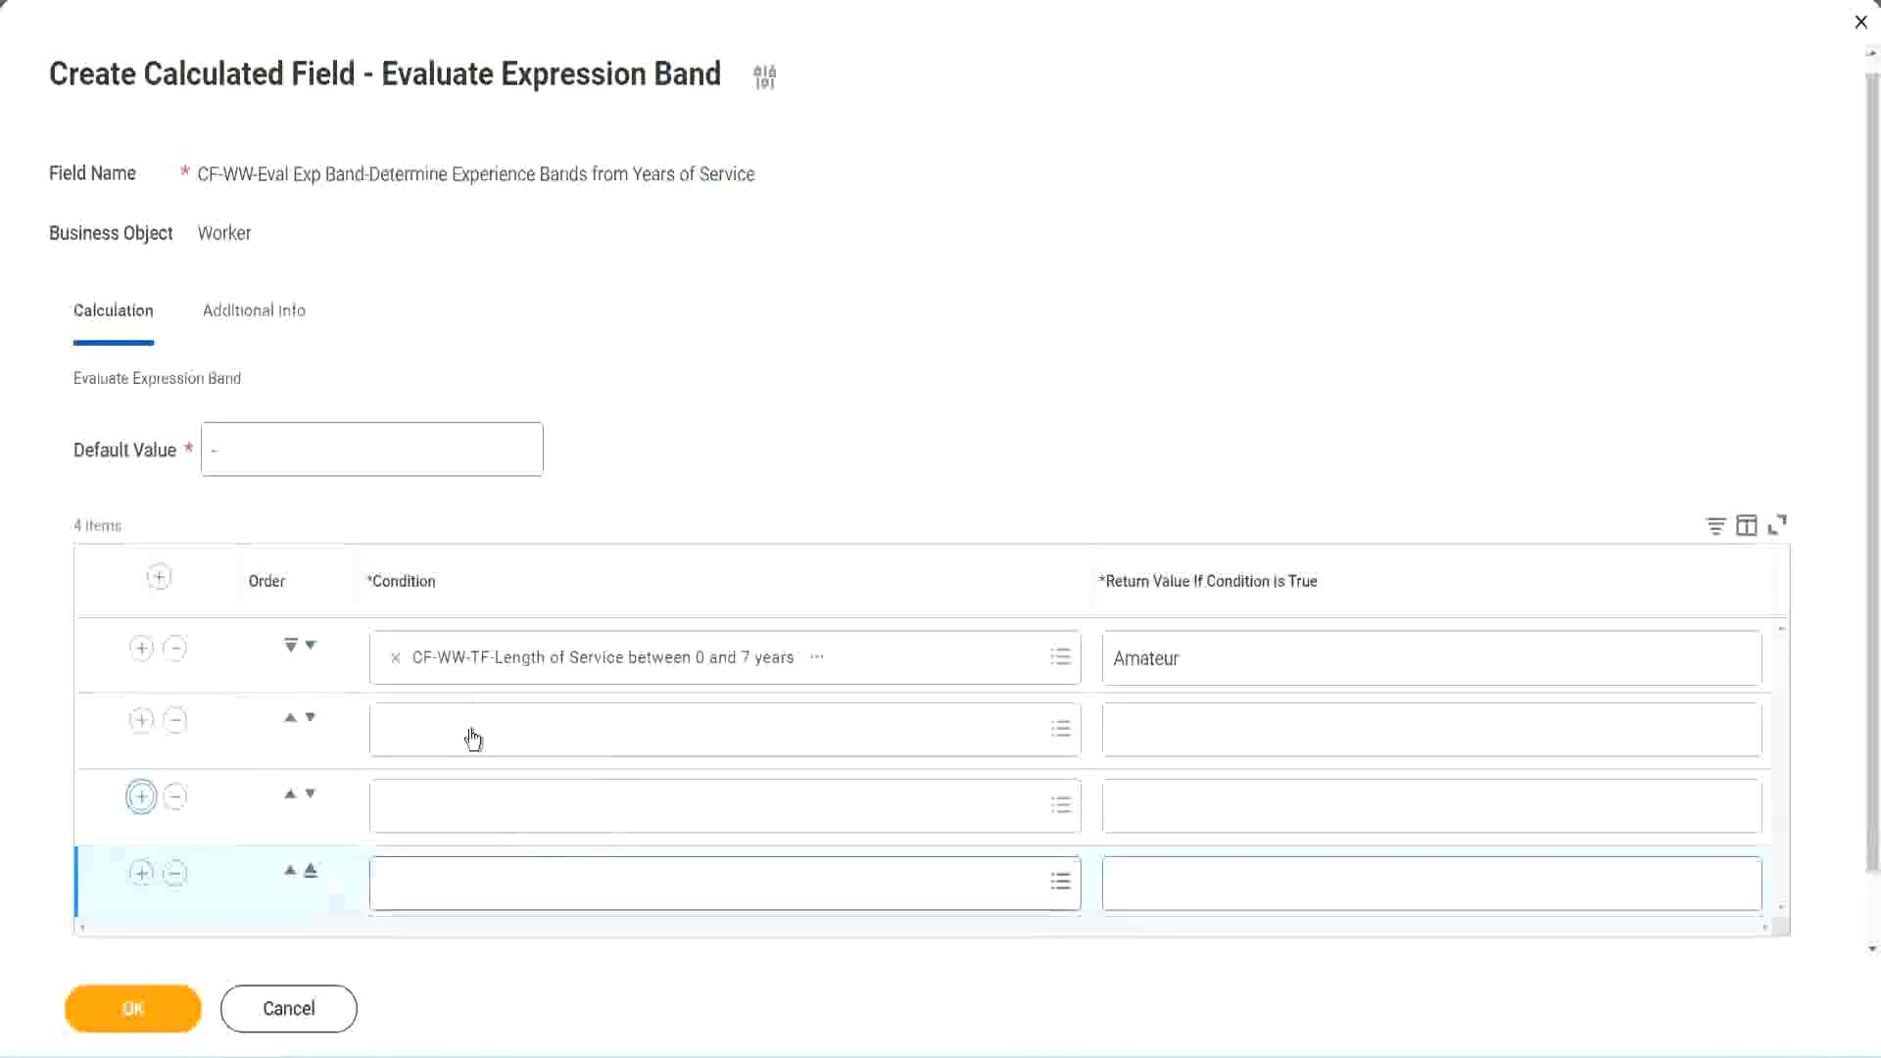
{"action": "left_click", "coordinate": [476, 730]}
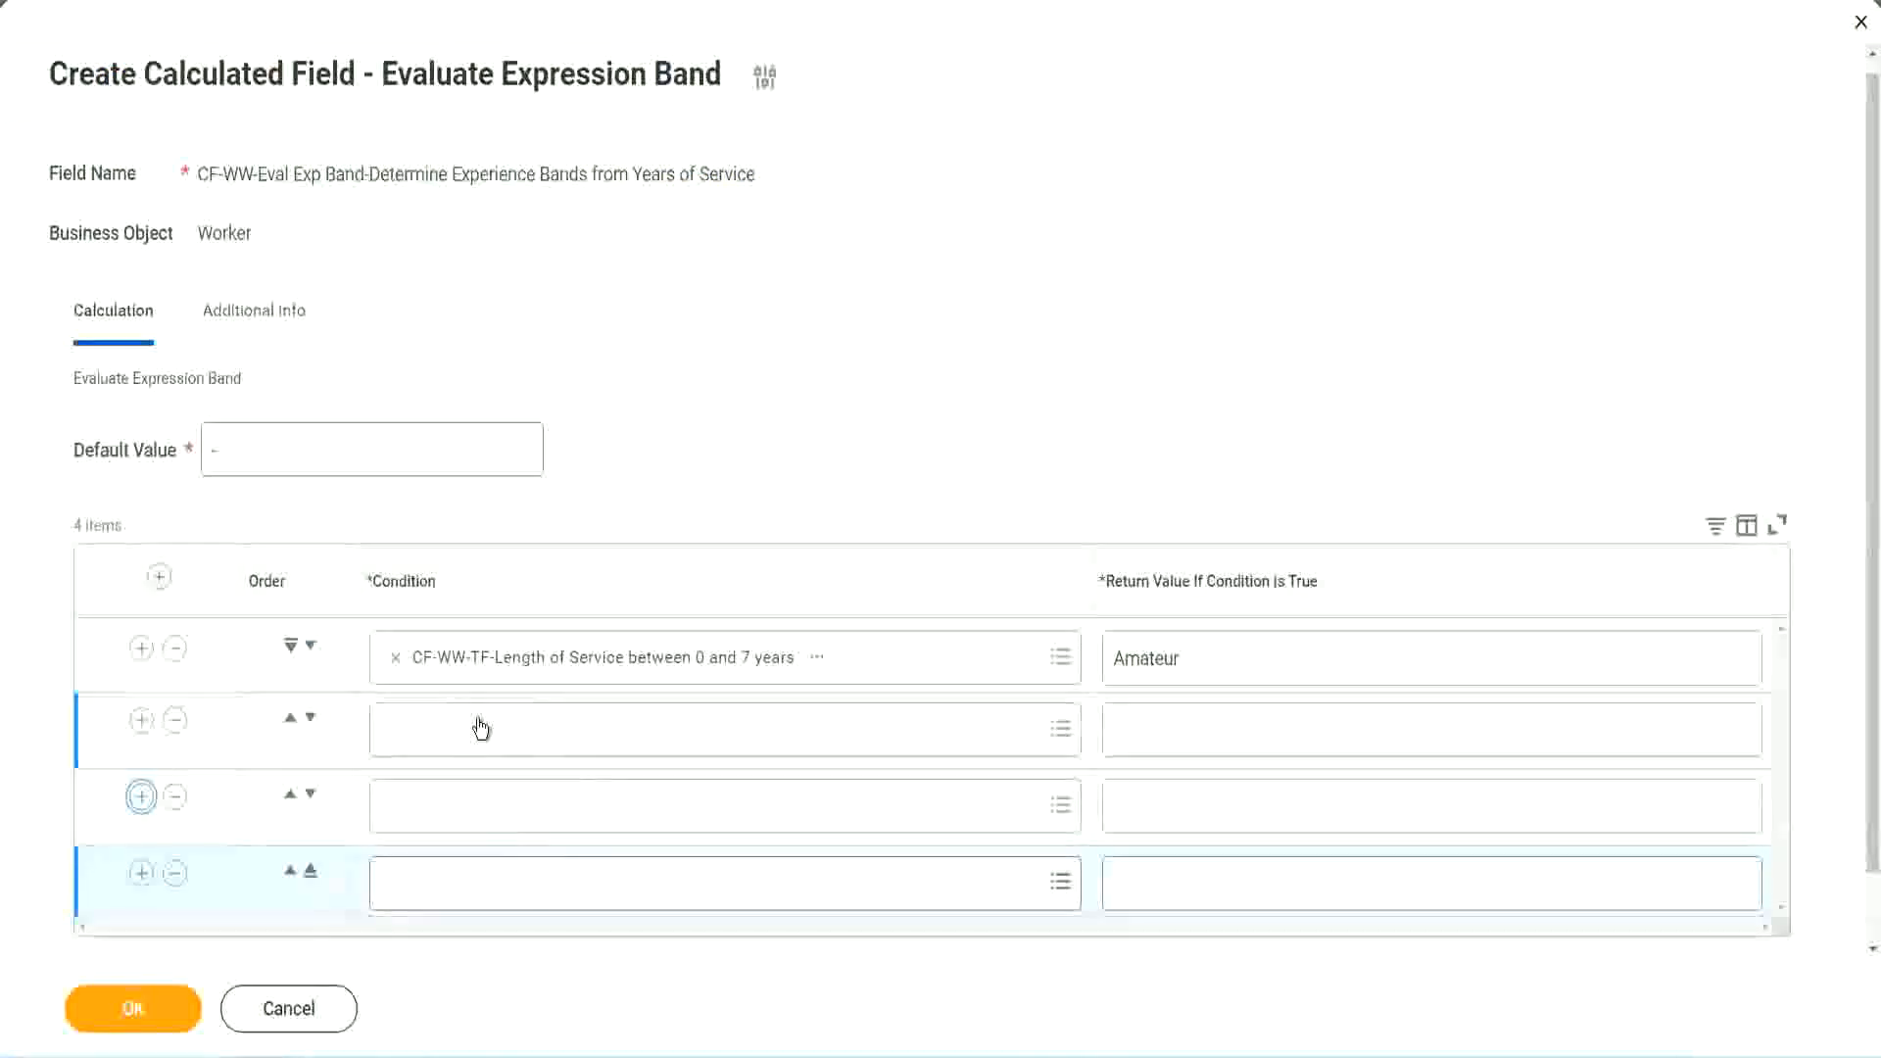
{"action": "key", "text": "ctrl+v"}
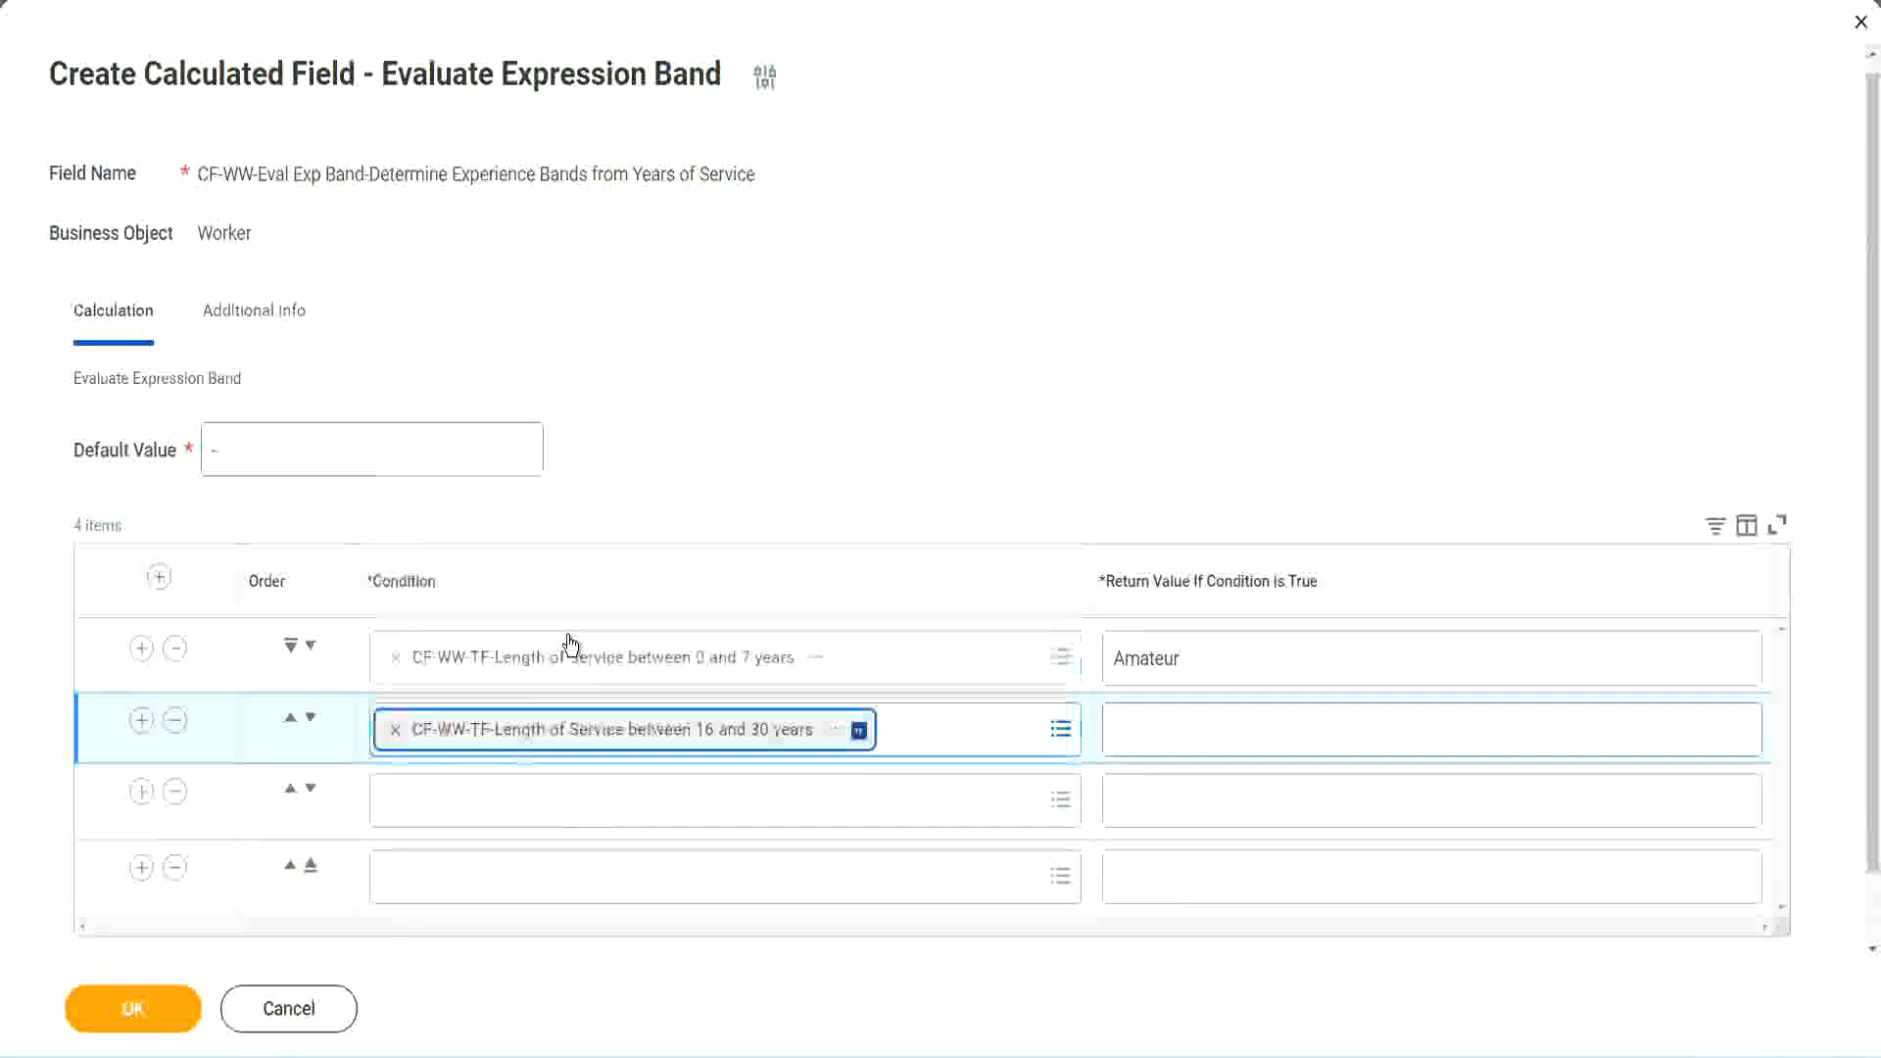
{"action": "left_click", "coordinate": [310, 717]}
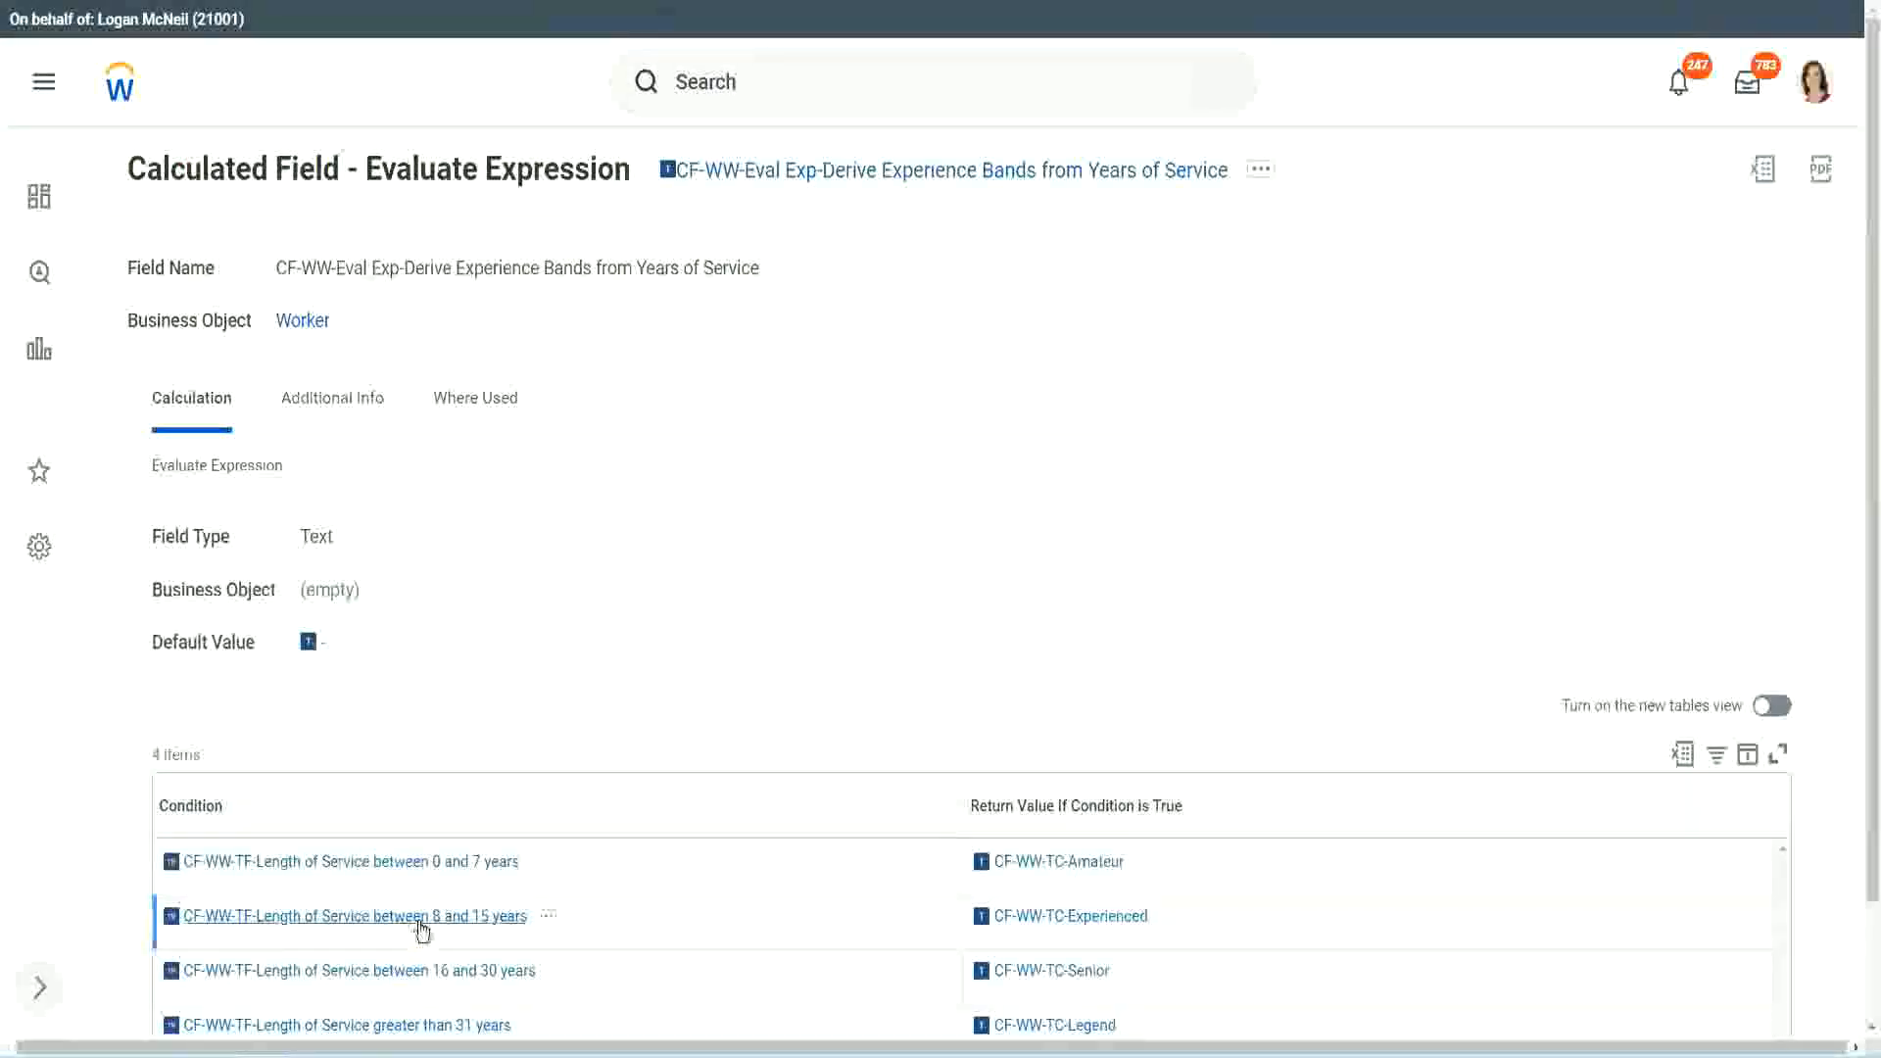
- Set the empty second row's condition to CF-WW-TF-Length of Service between 8 and 15 years, copied from the existing calculated field
{"action": "right_click", "coordinate": [423, 929]}
{"action": "left_click", "coordinate": [480, 794]}
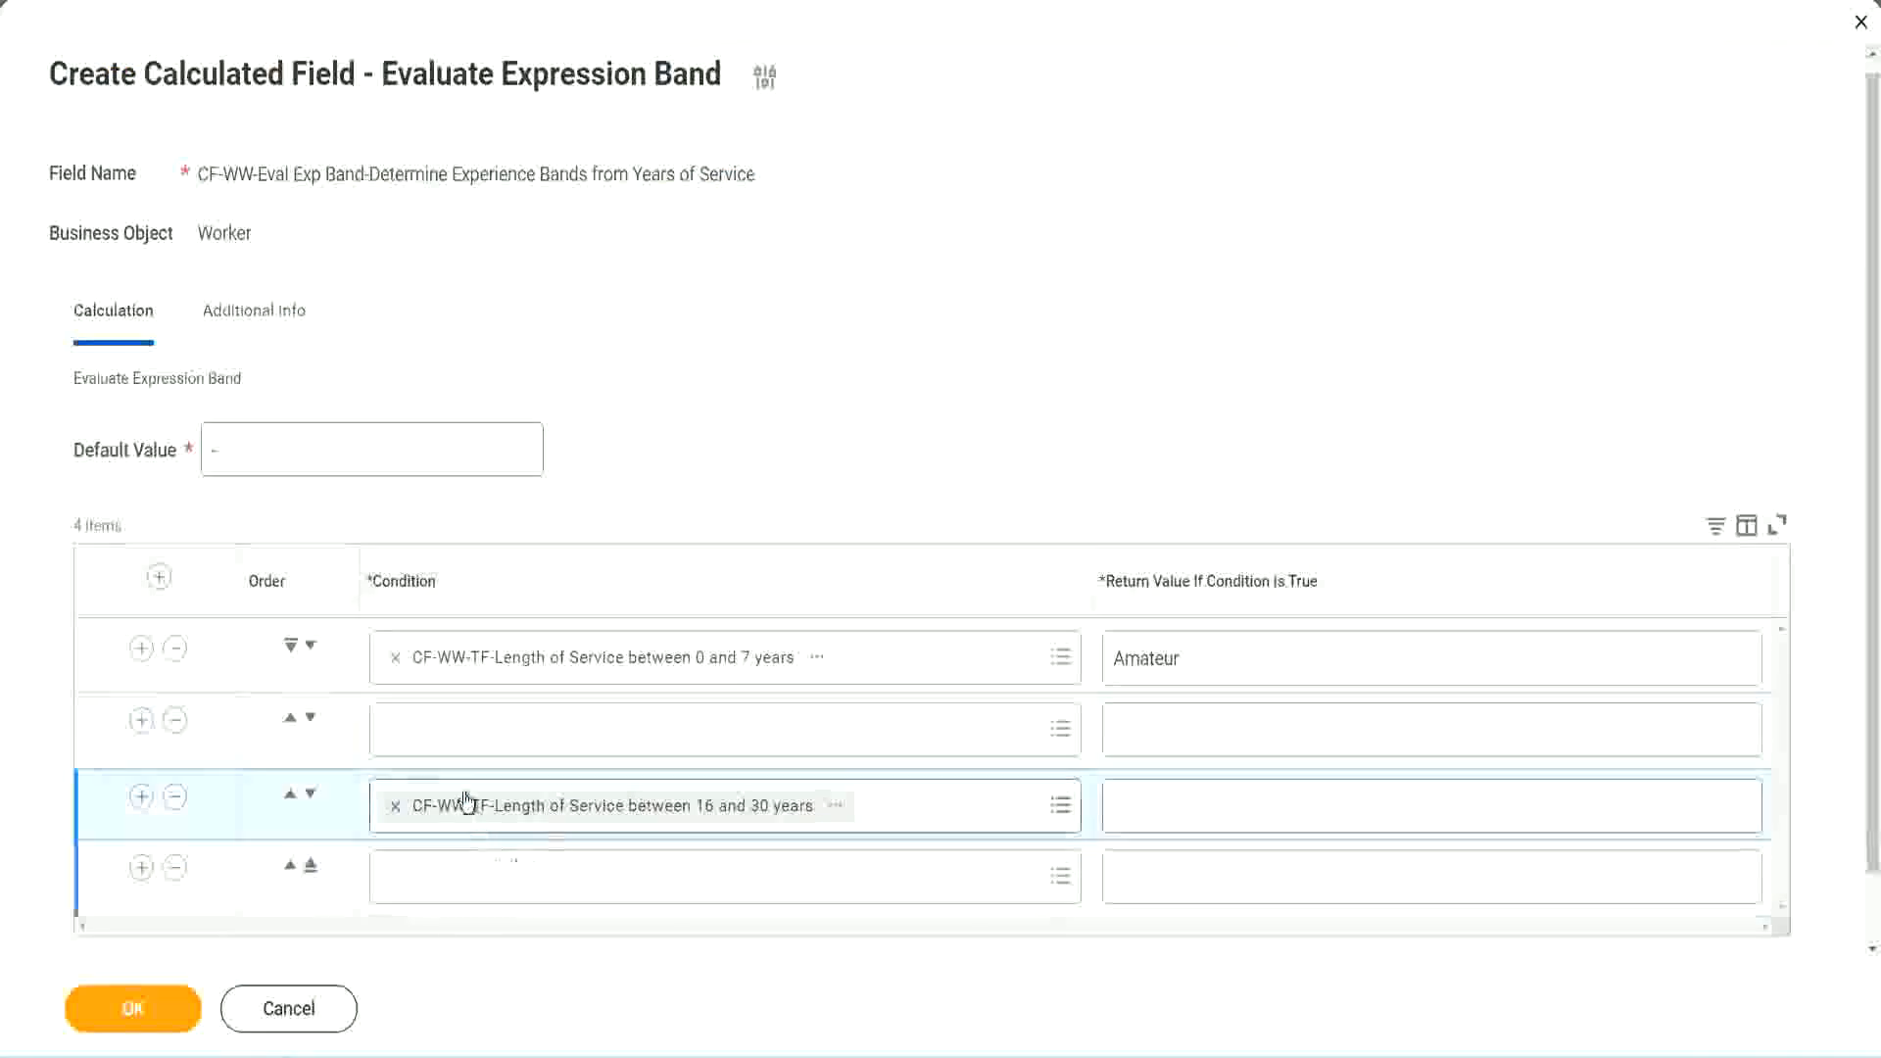
{"action": "left_click", "coordinate": [471, 749]}
{"action": "key", "text": "ctrl+v"}
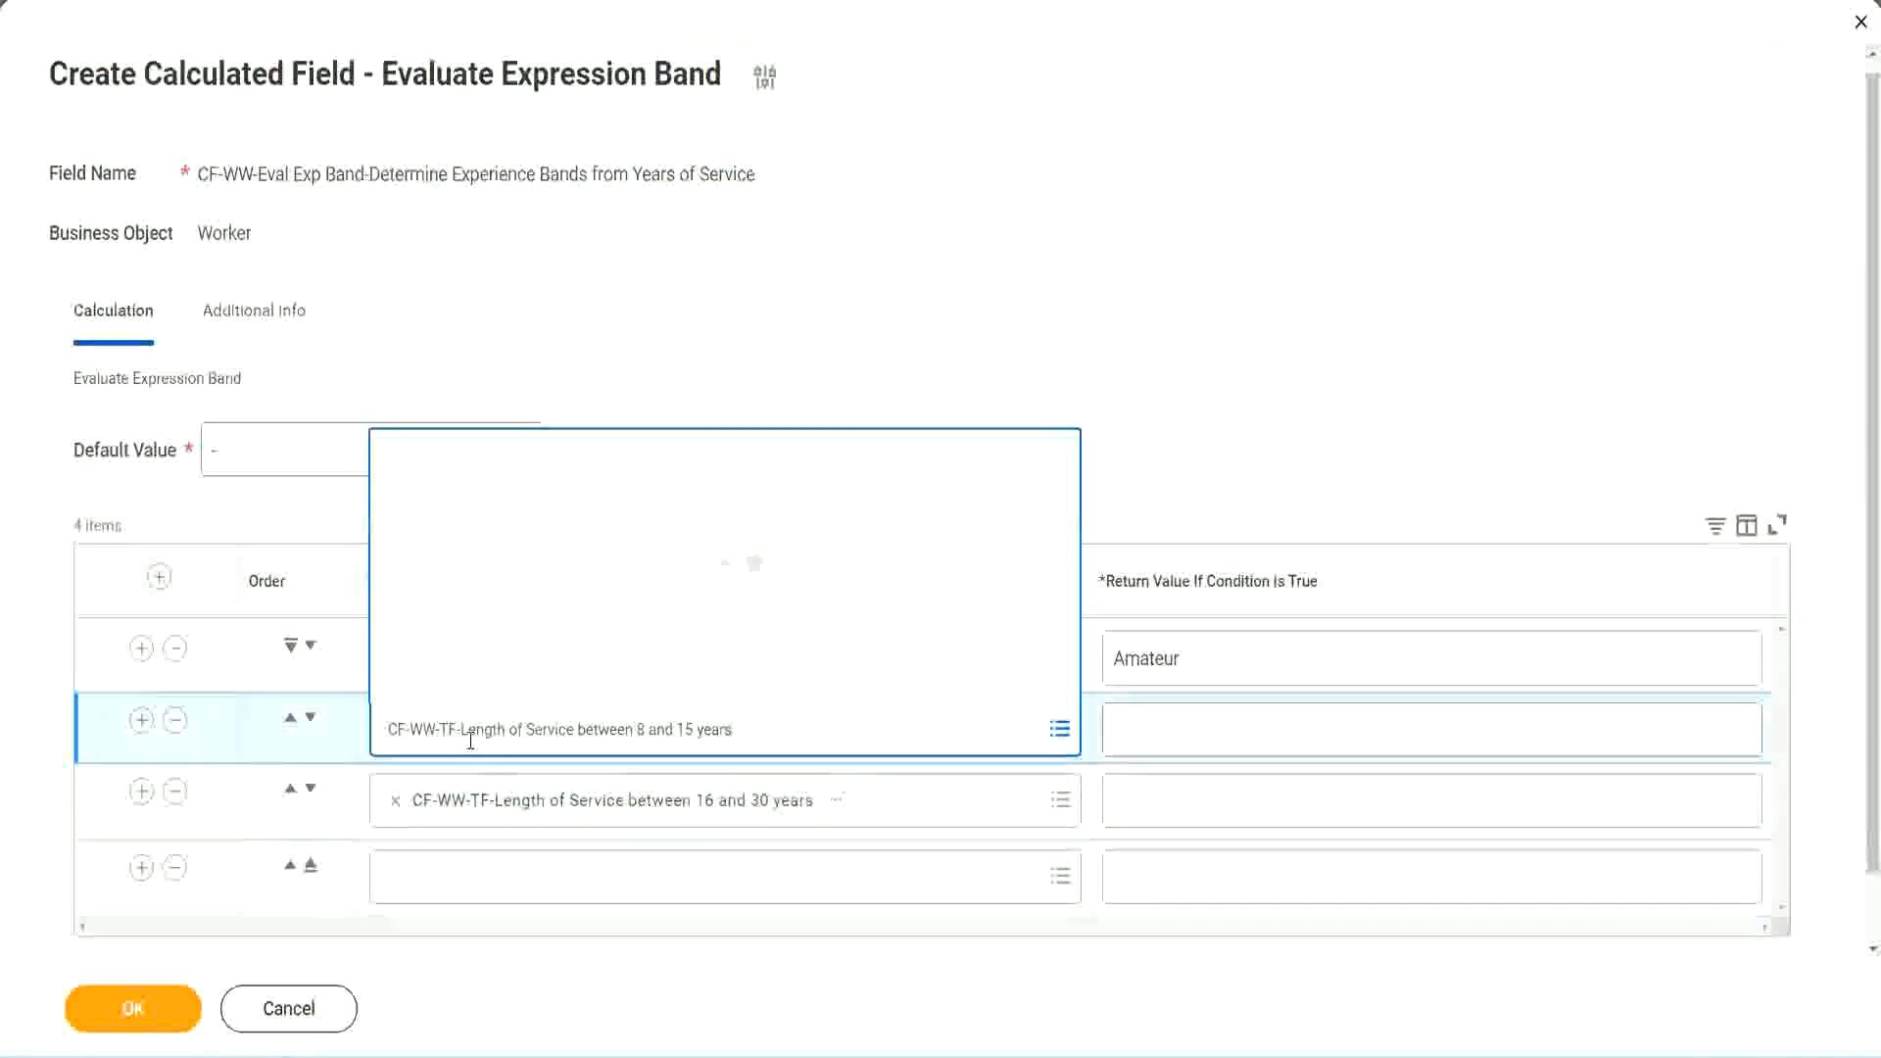
{"action": "key", "text": "Return"}
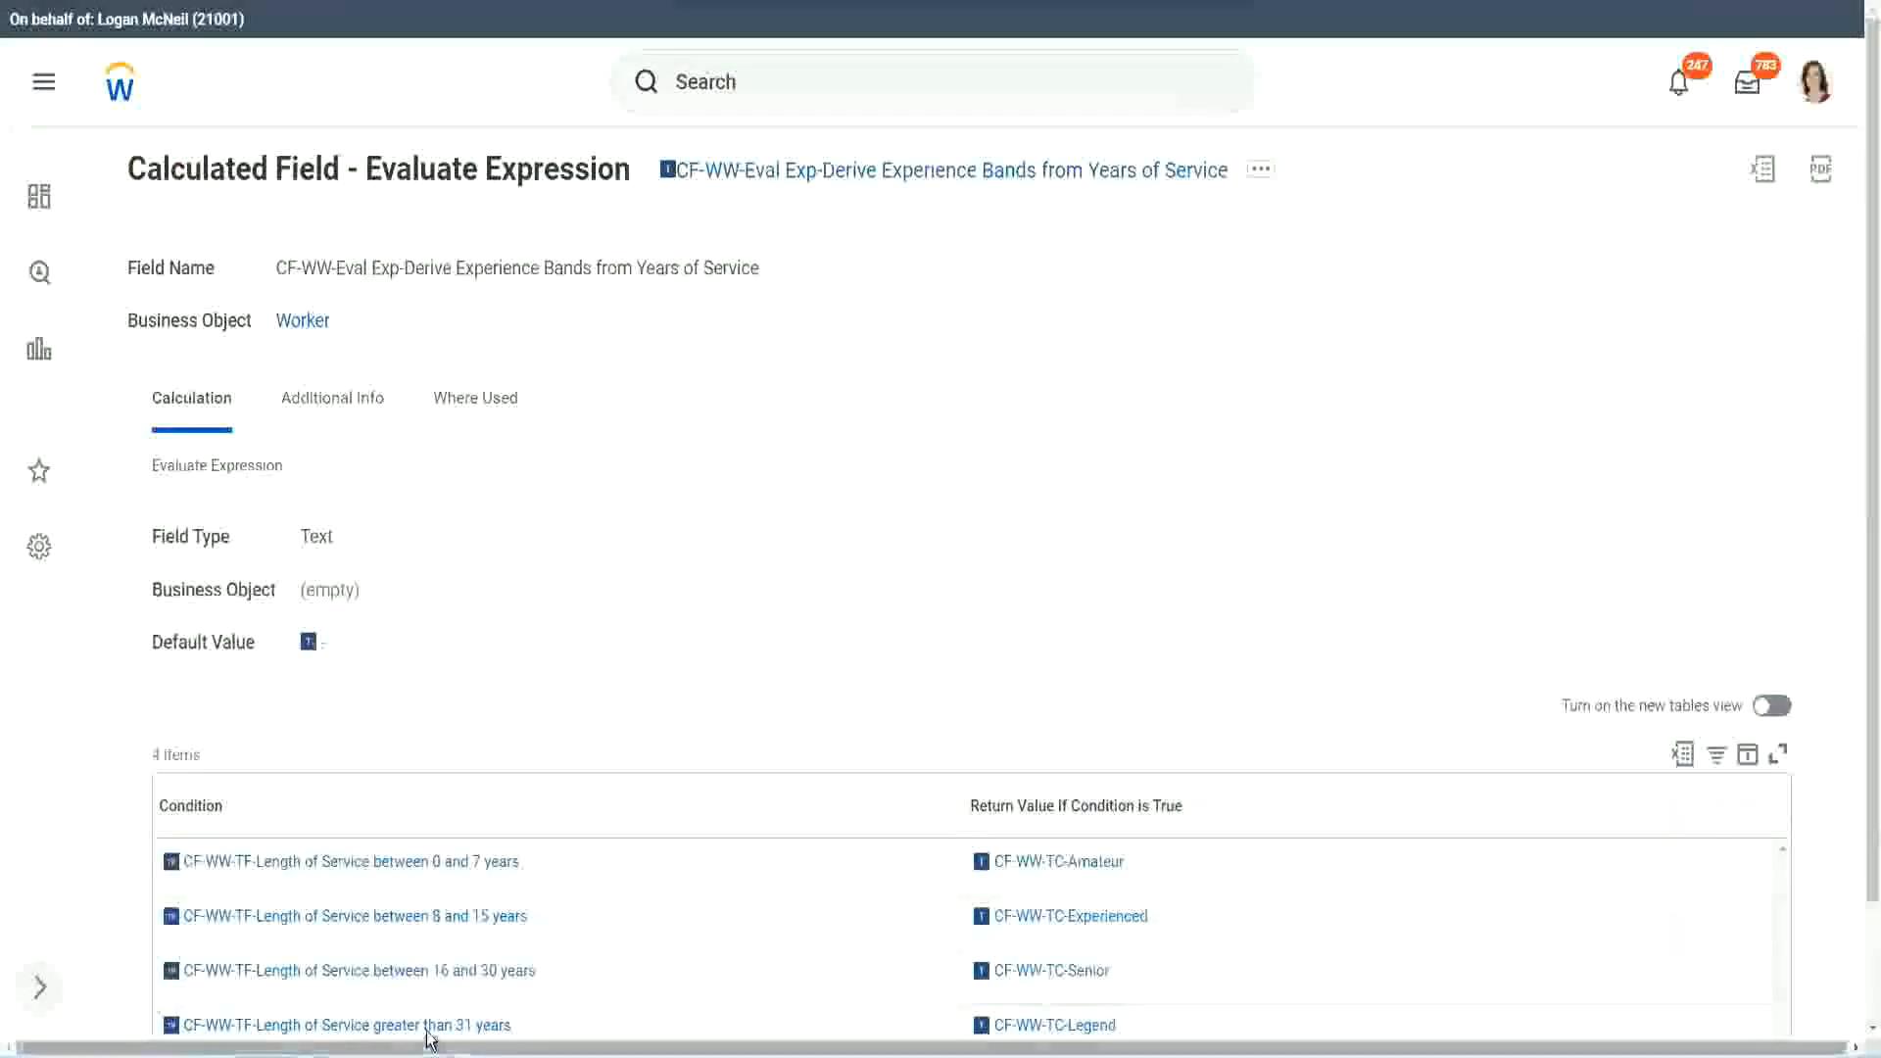
- Set the fourth row's condition to CF-WW-TF-Length of Service greater than 31 years, copied from the existing field, with return value "Legend"
{"action": "right_click", "coordinate": [429, 1036]}
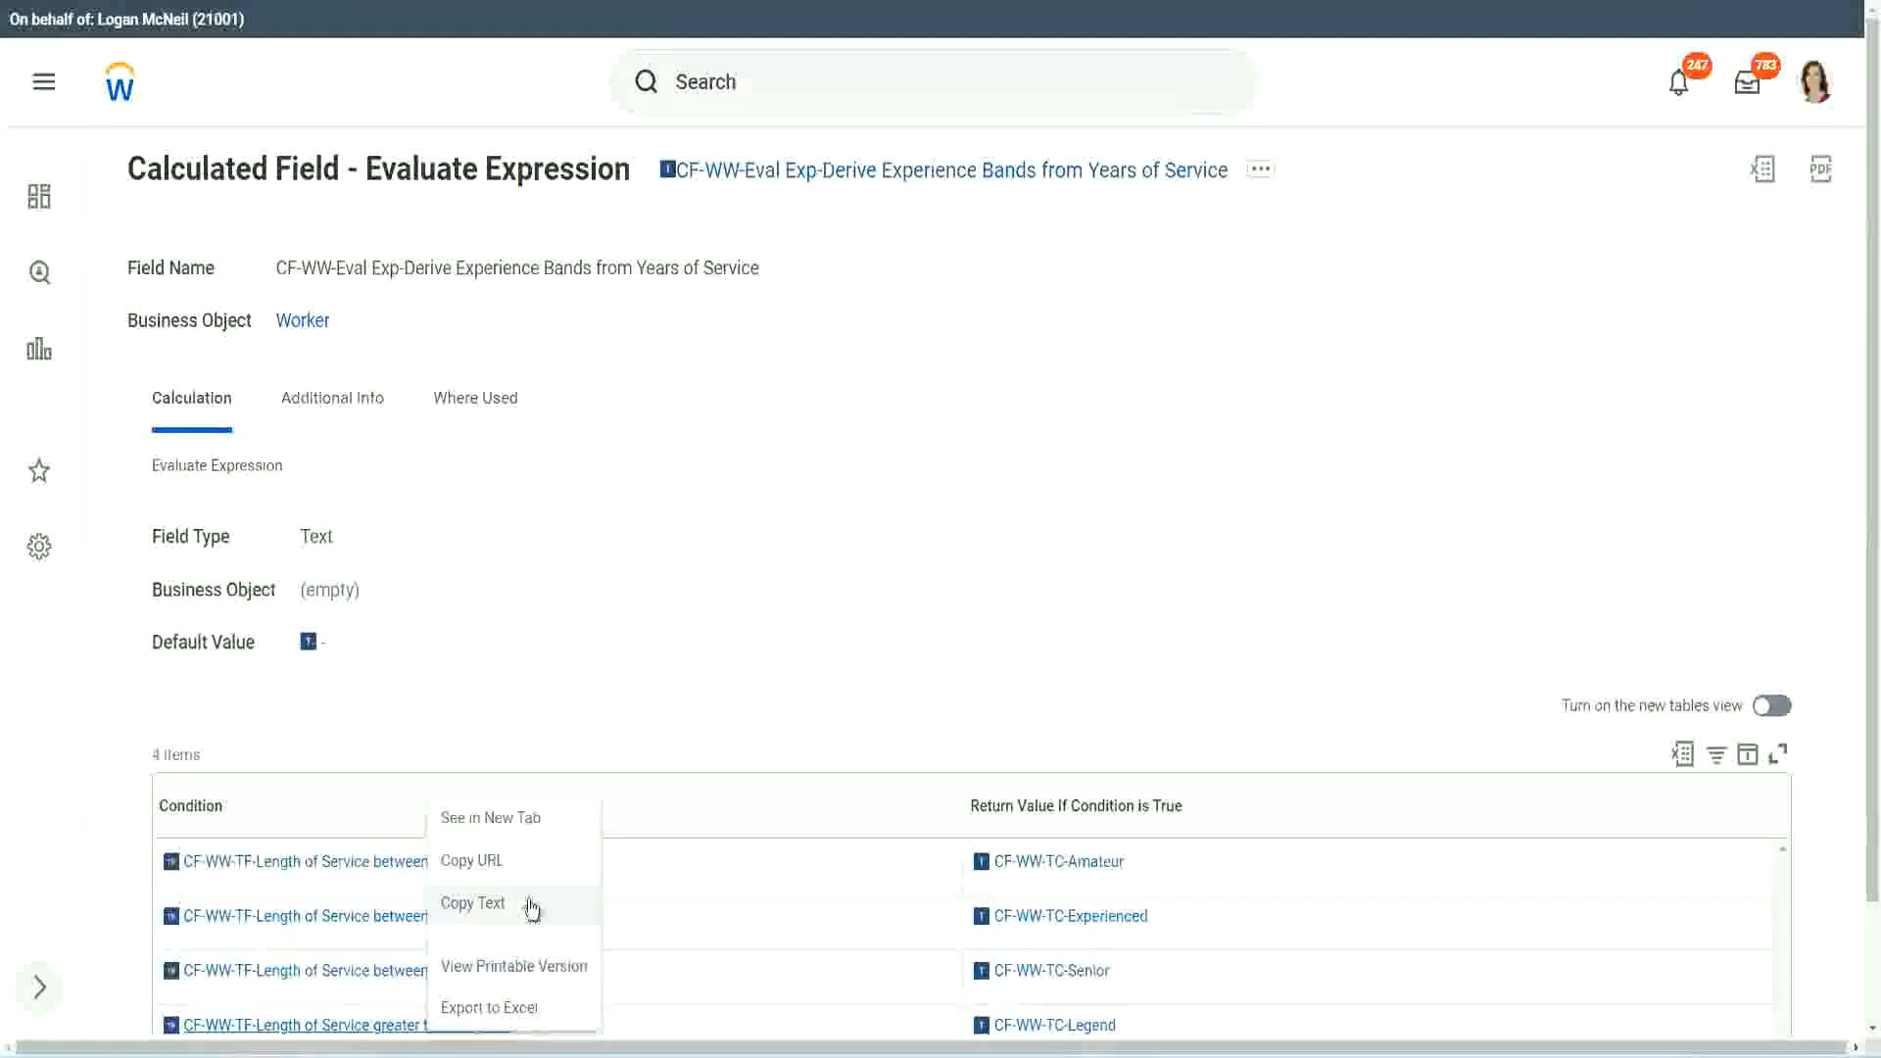
{"action": "left_click", "coordinate": [536, 914]}
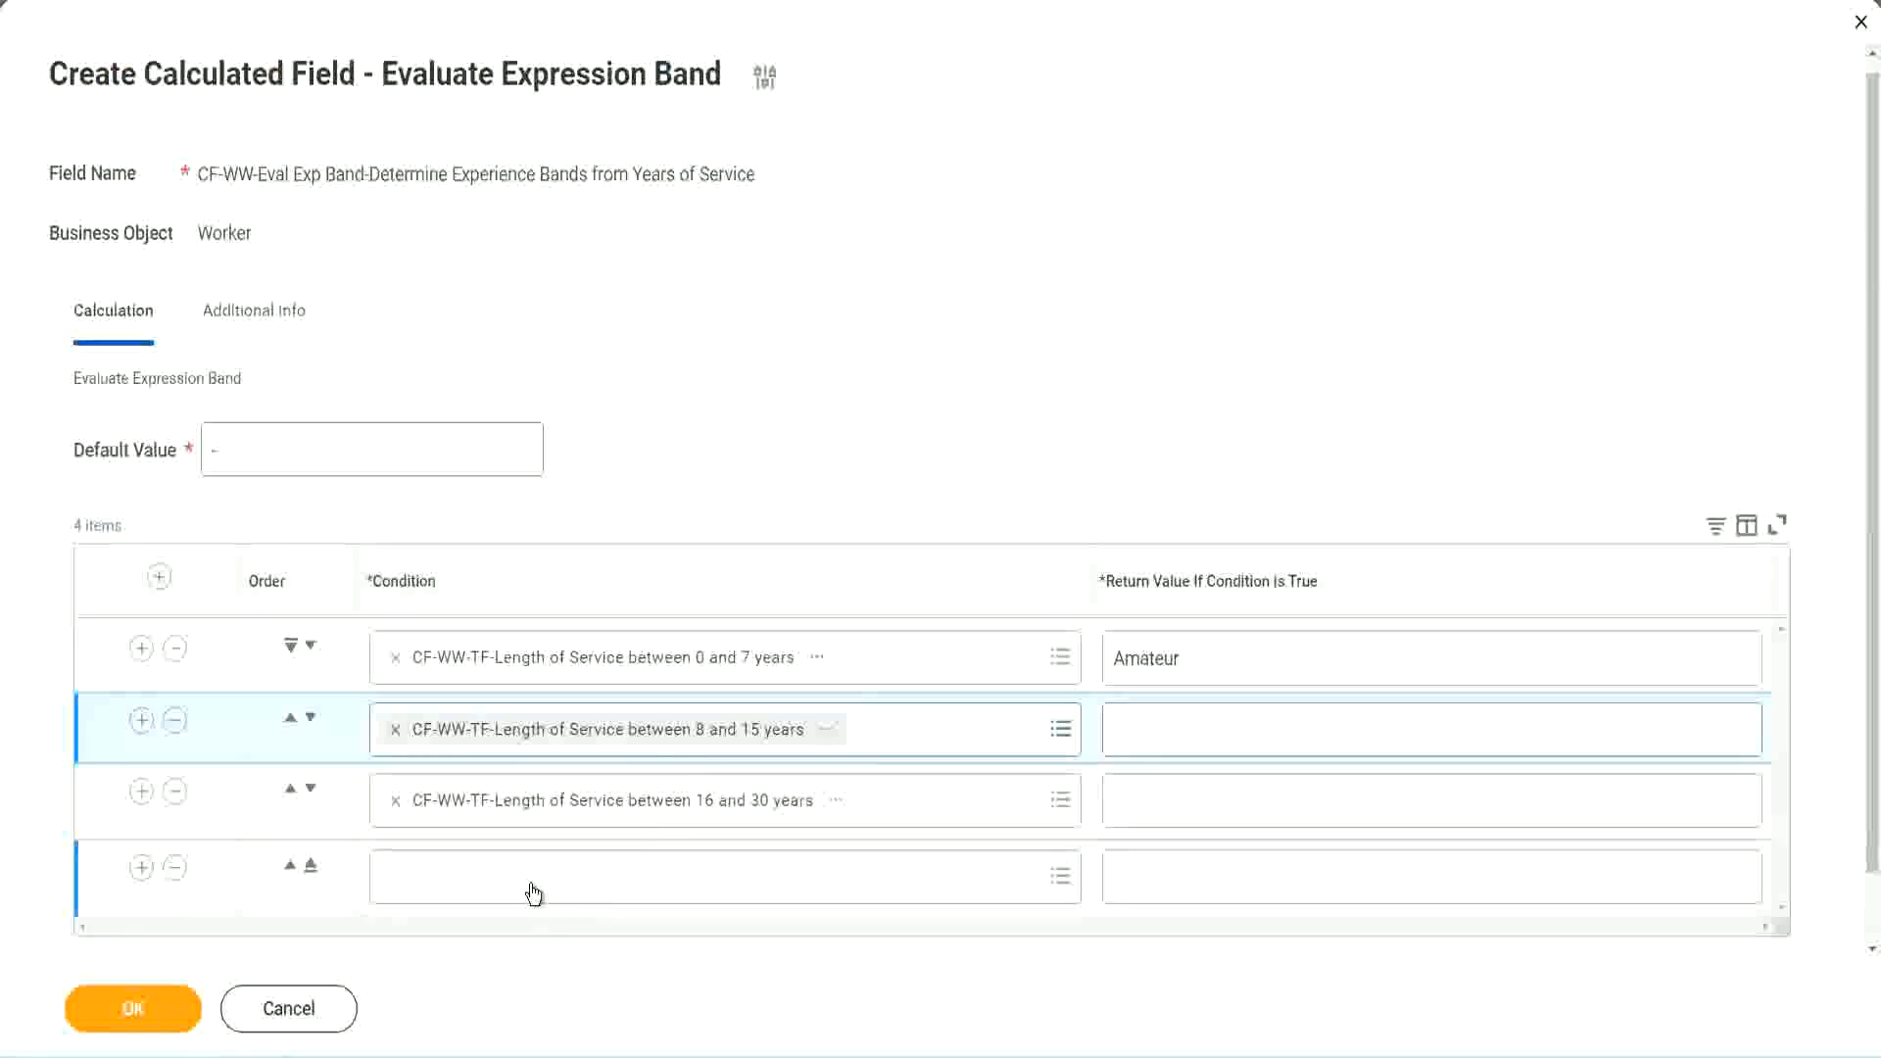
{"action": "left_click", "coordinate": [534, 894]}
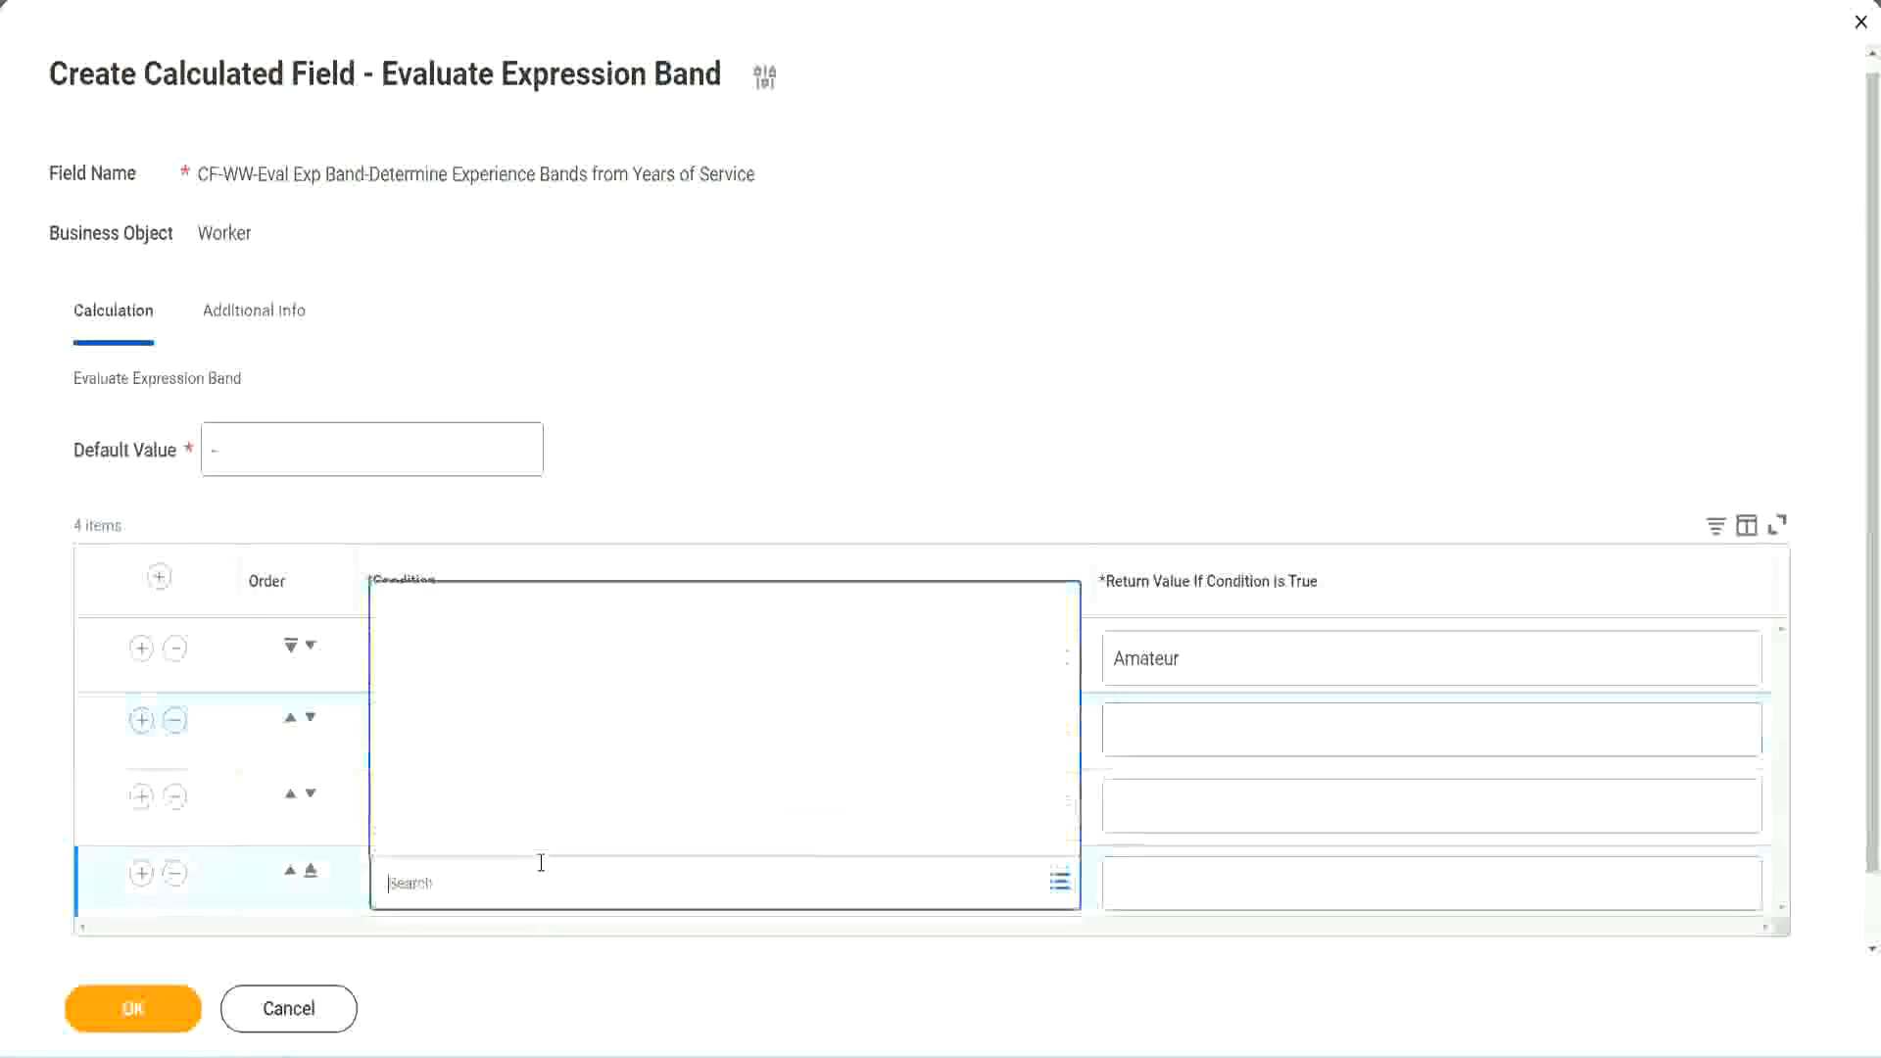
{"action": "key", "text": "ctrl+v"}
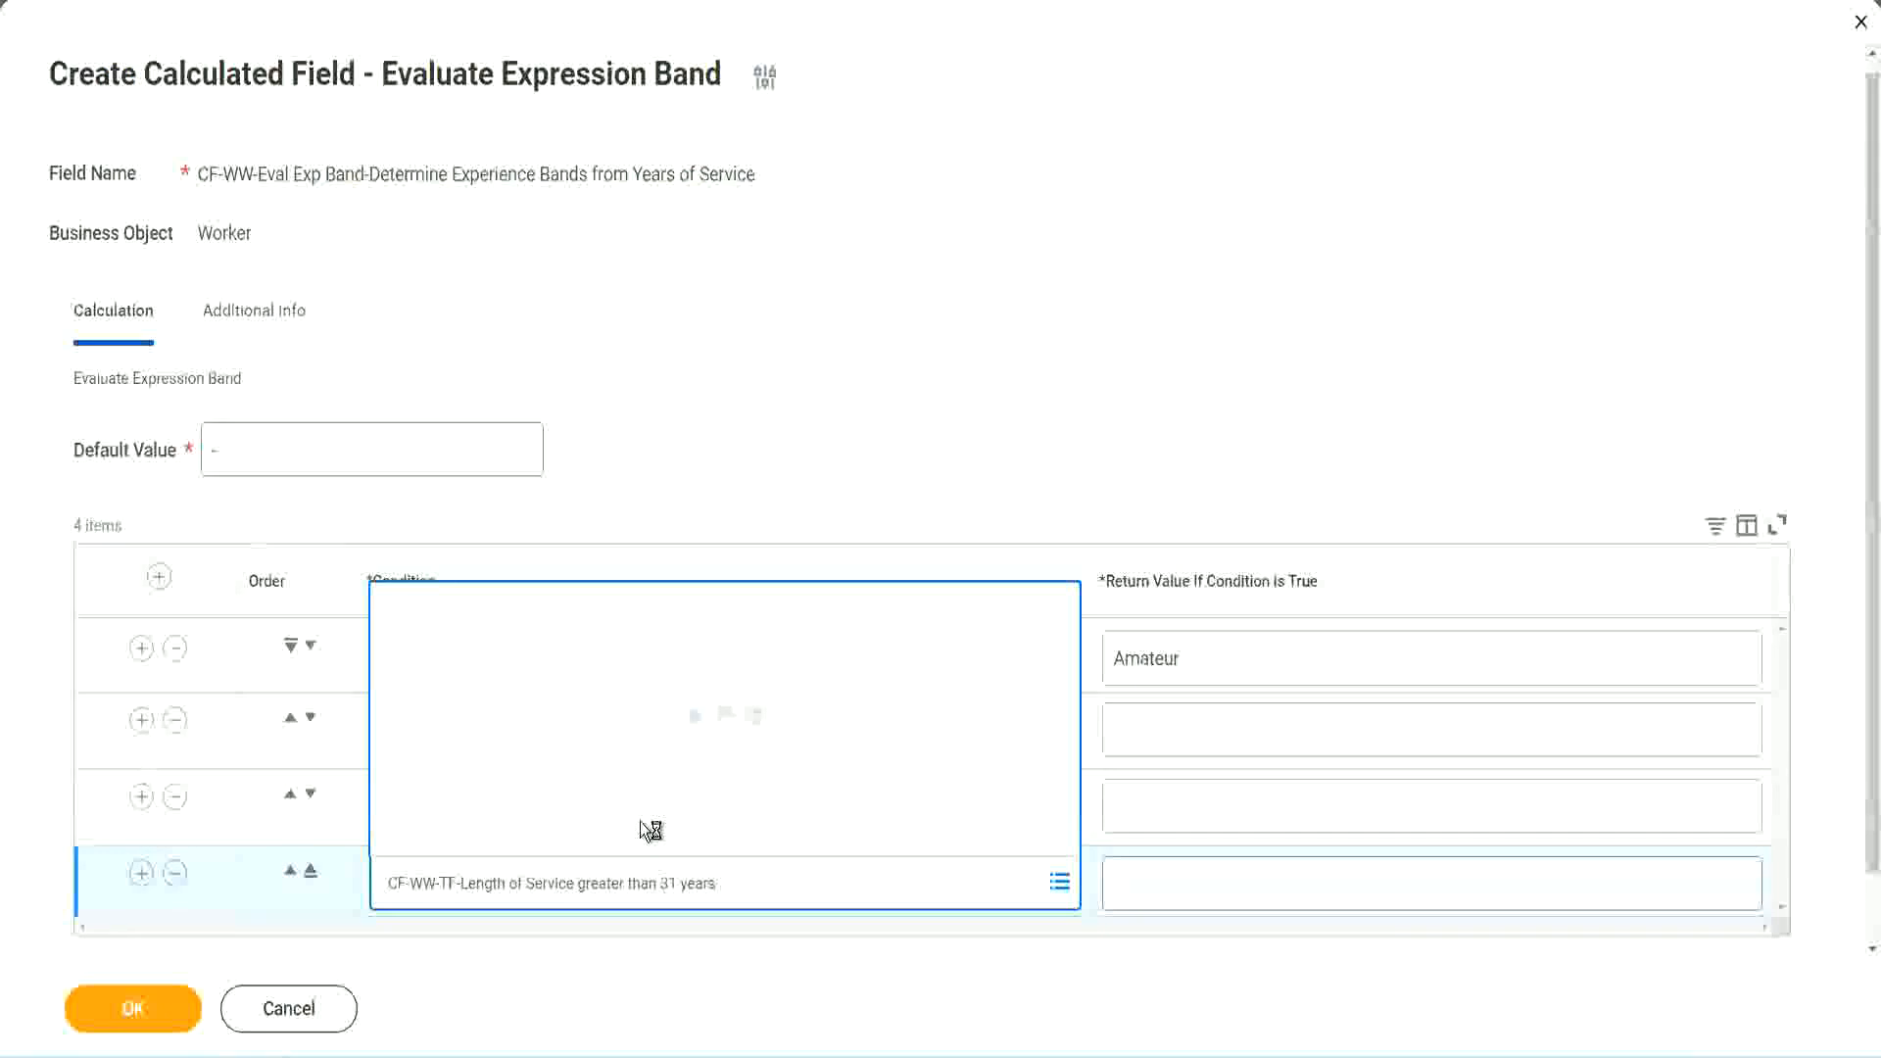
{"action": "left_click", "coordinate": [1237, 882]}
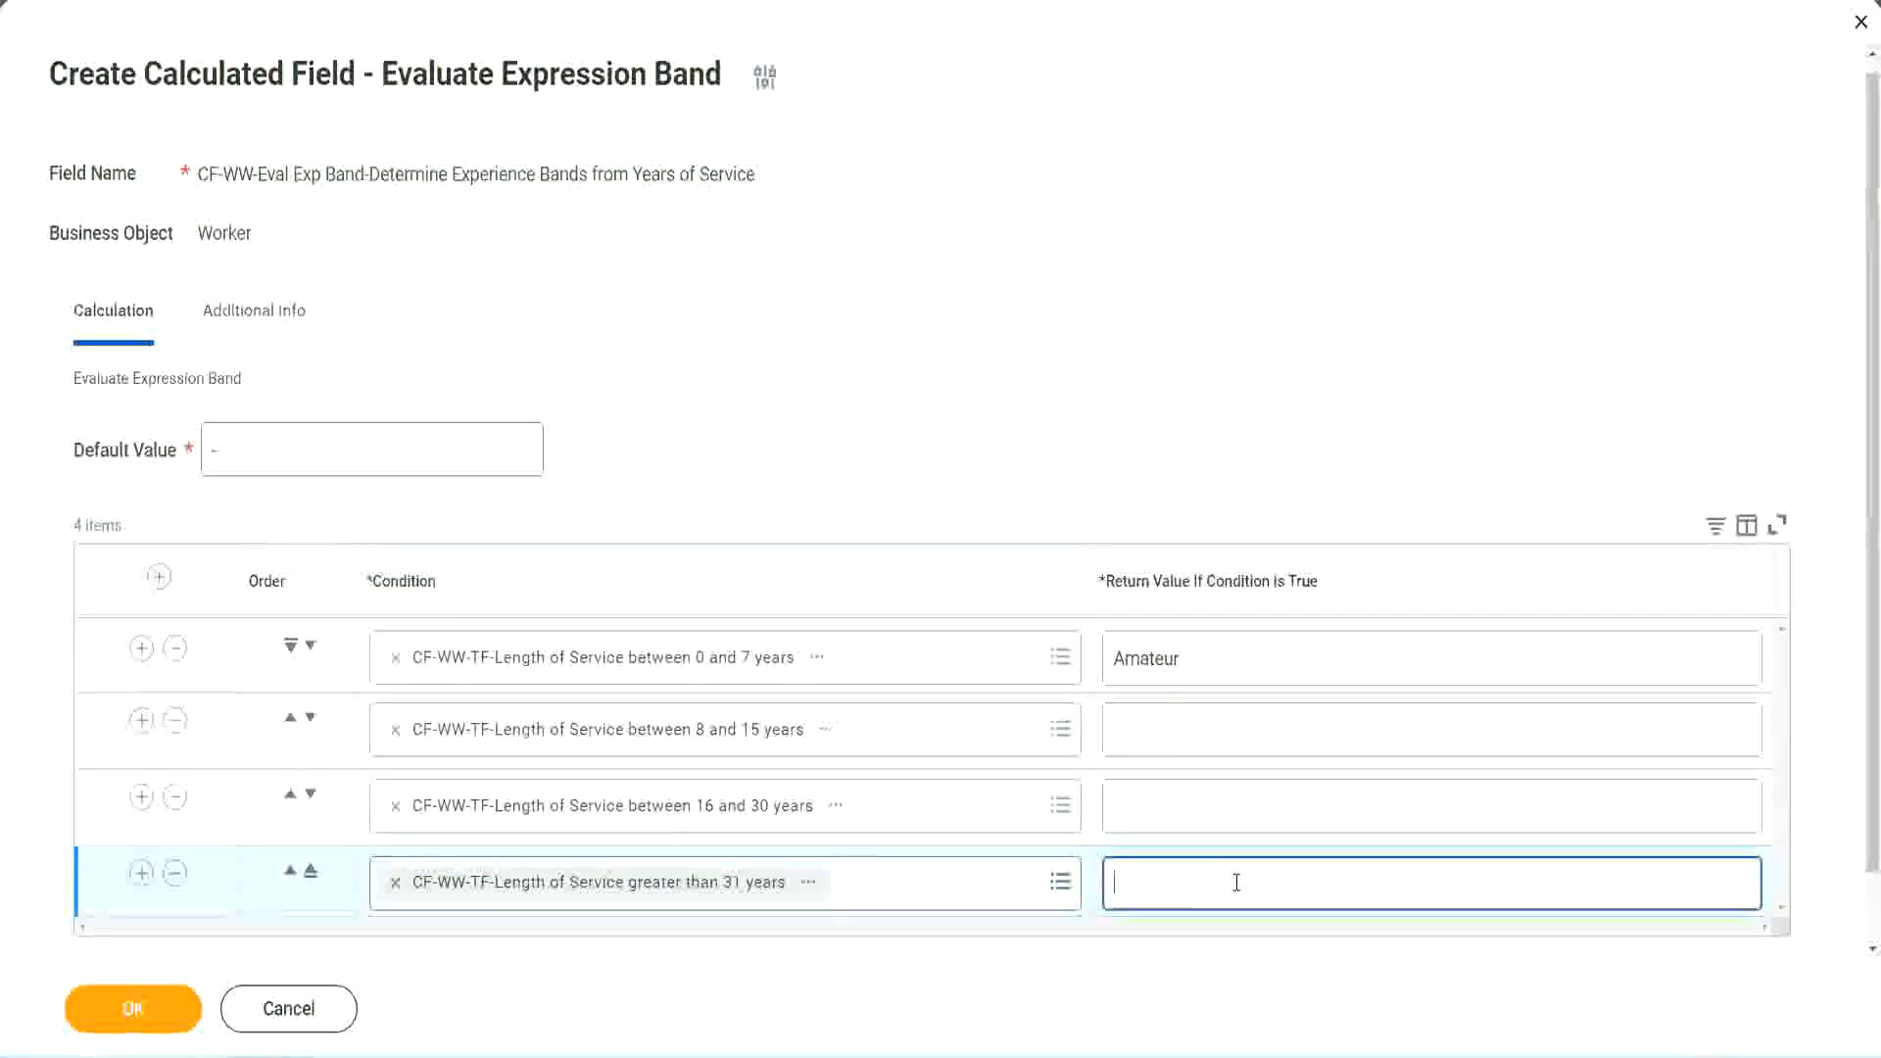
{"action": "type", "text": "Le"}
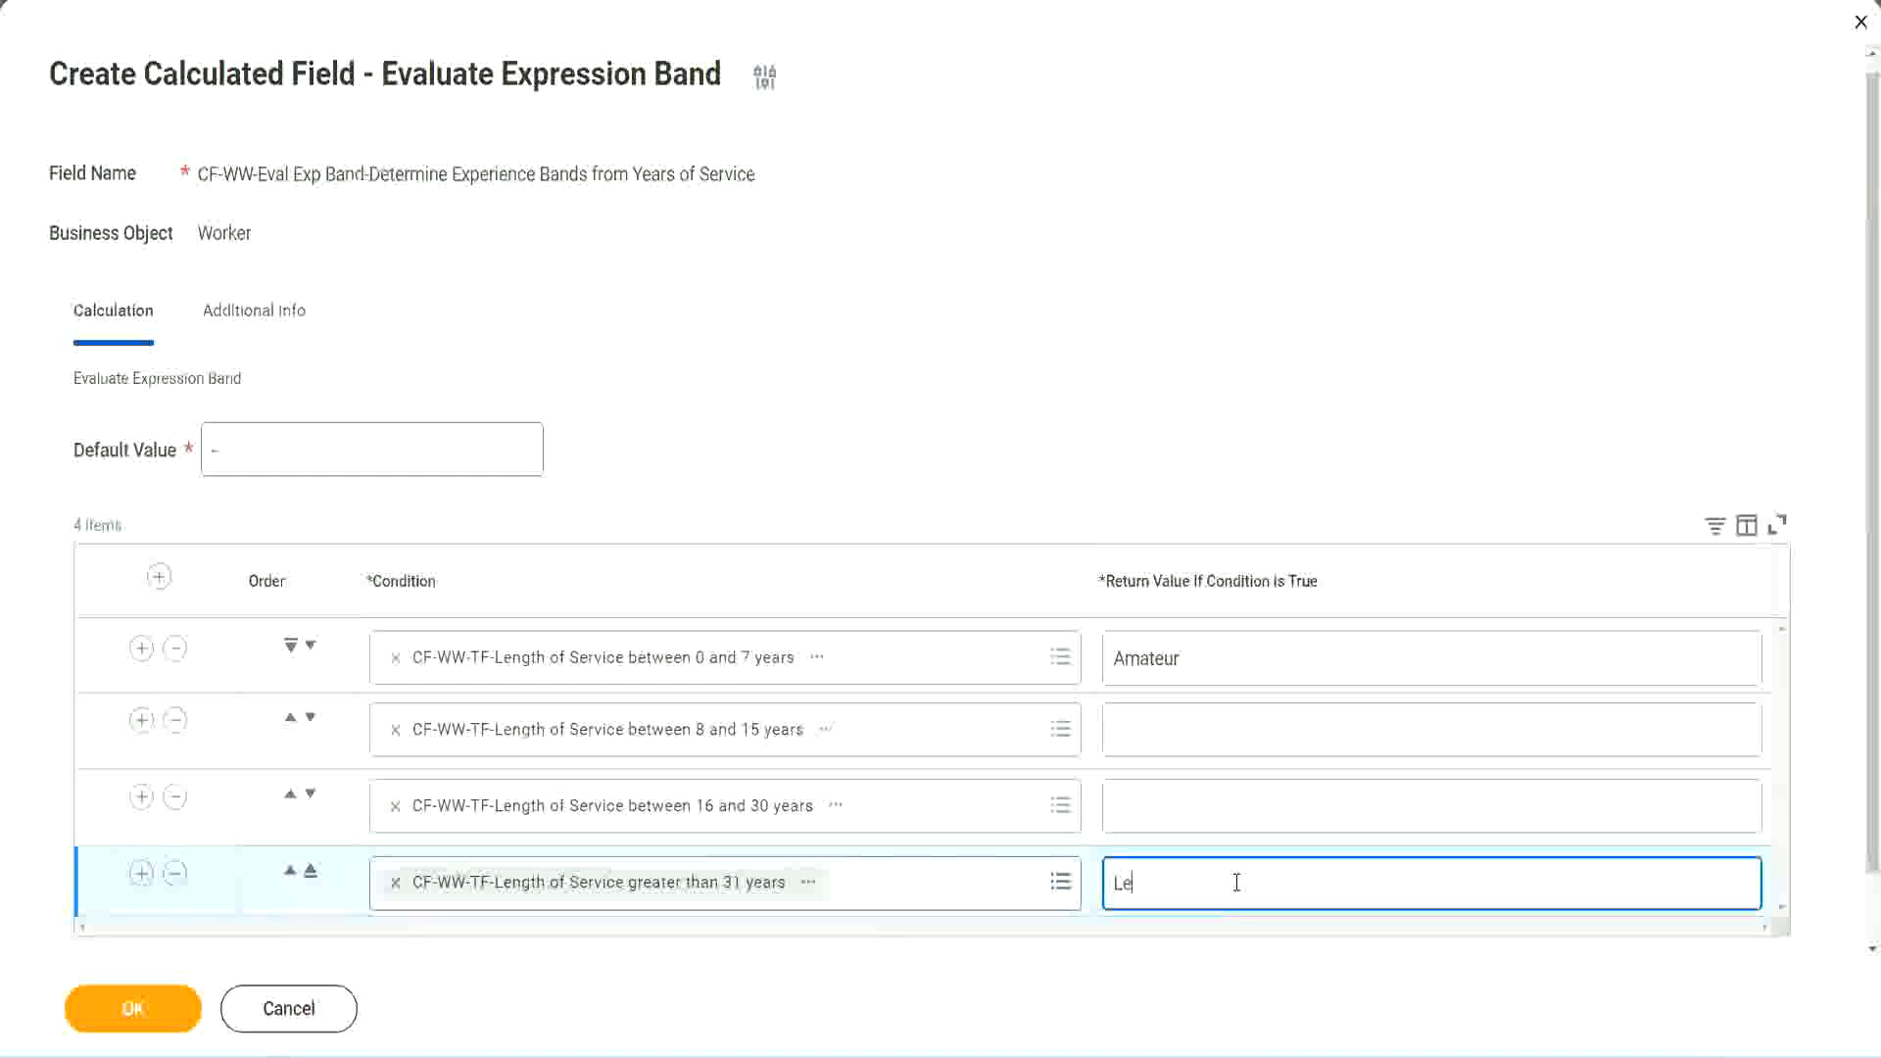
{"action": "type", "text": "gend"}
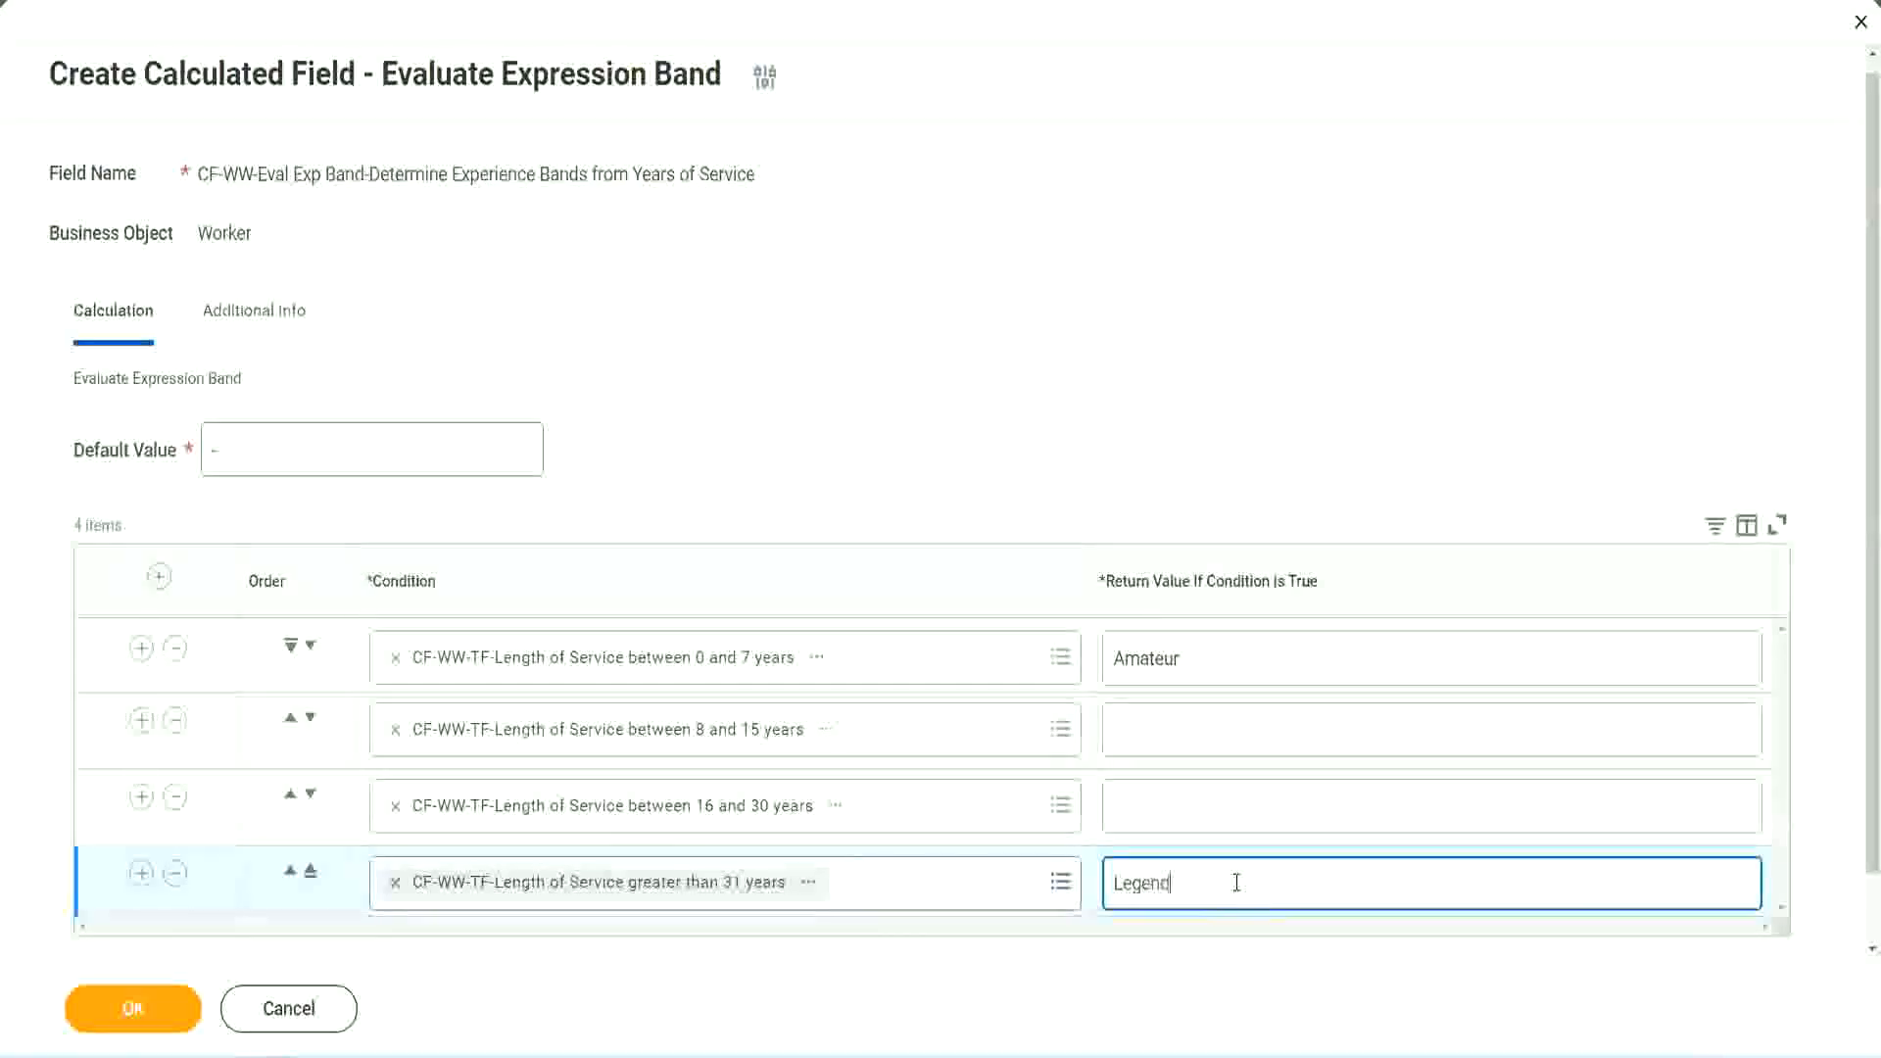
- Set the return values to "Senior" for 16 to 30 years and "Experienced" for 8 to 15 years, and save the calculated field
{"action": "left_click", "coordinate": [1156, 805]}
{"action": "type", "text": "Senior"}
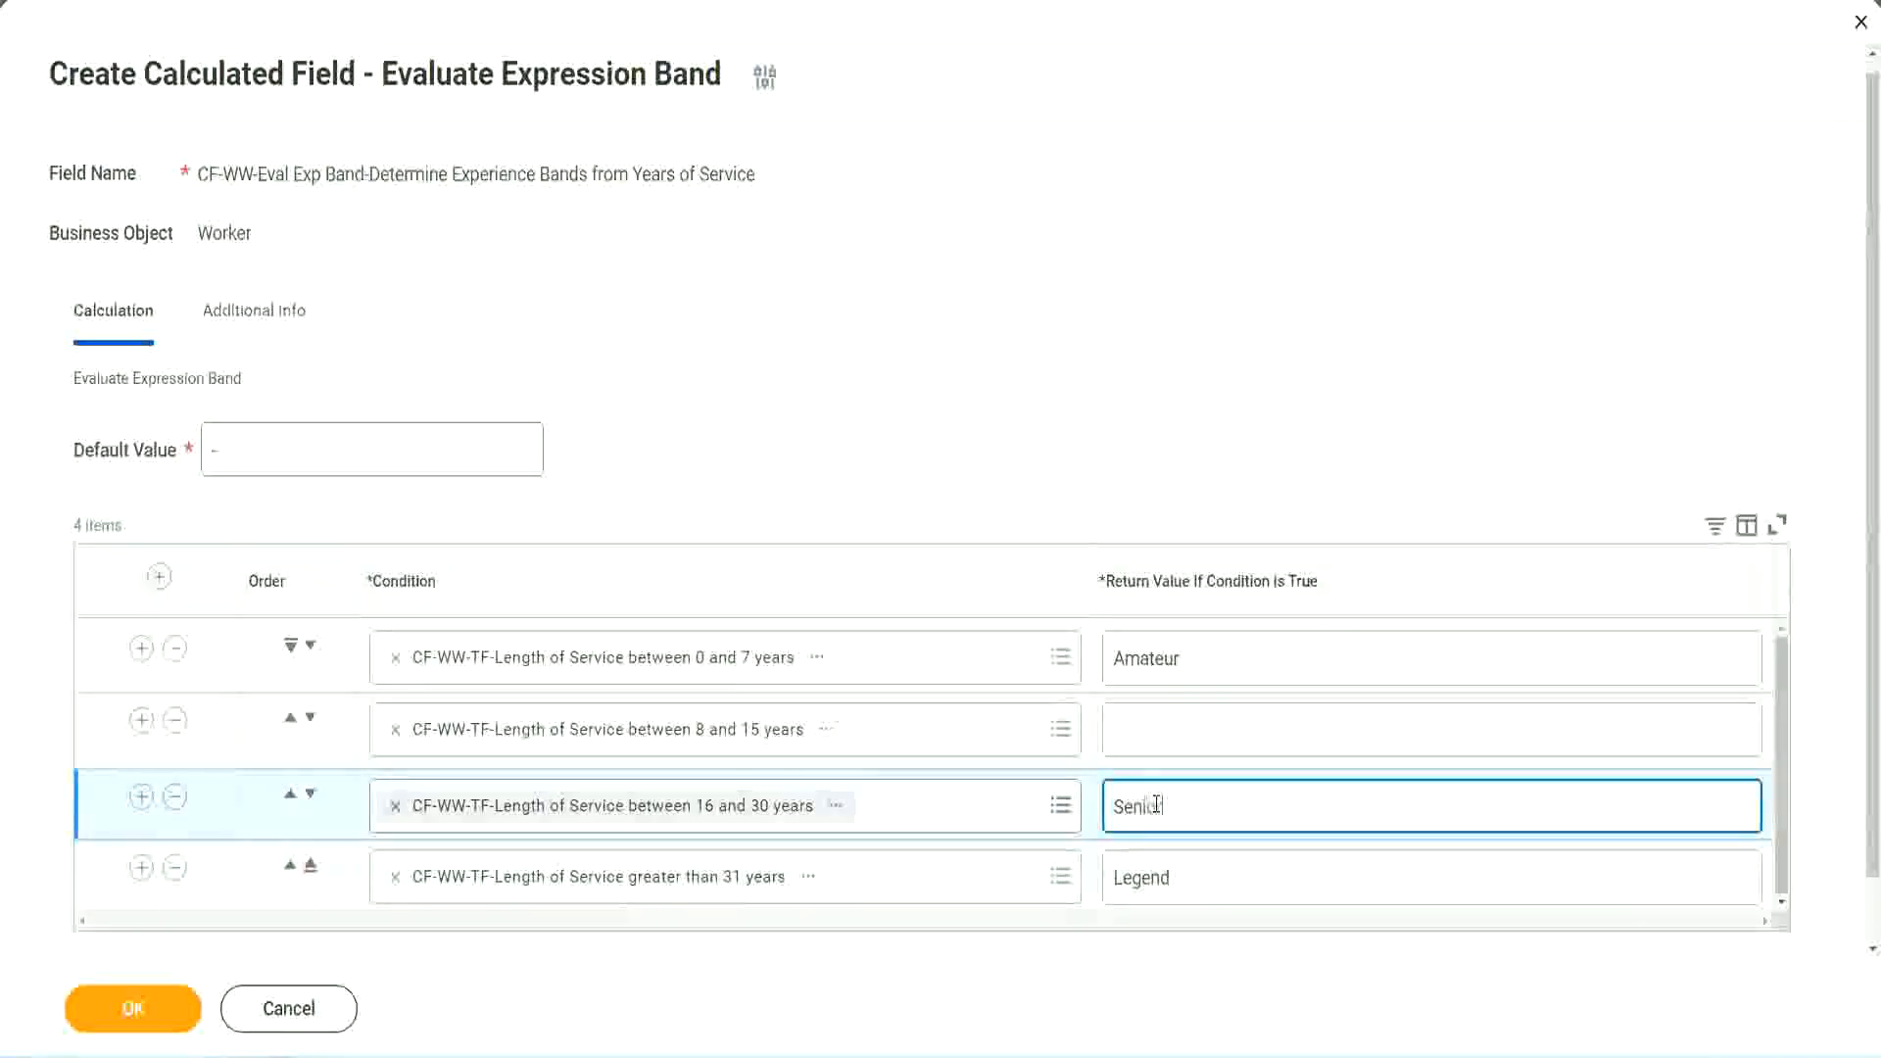
{"action": "left_click", "coordinate": [1186, 731]}
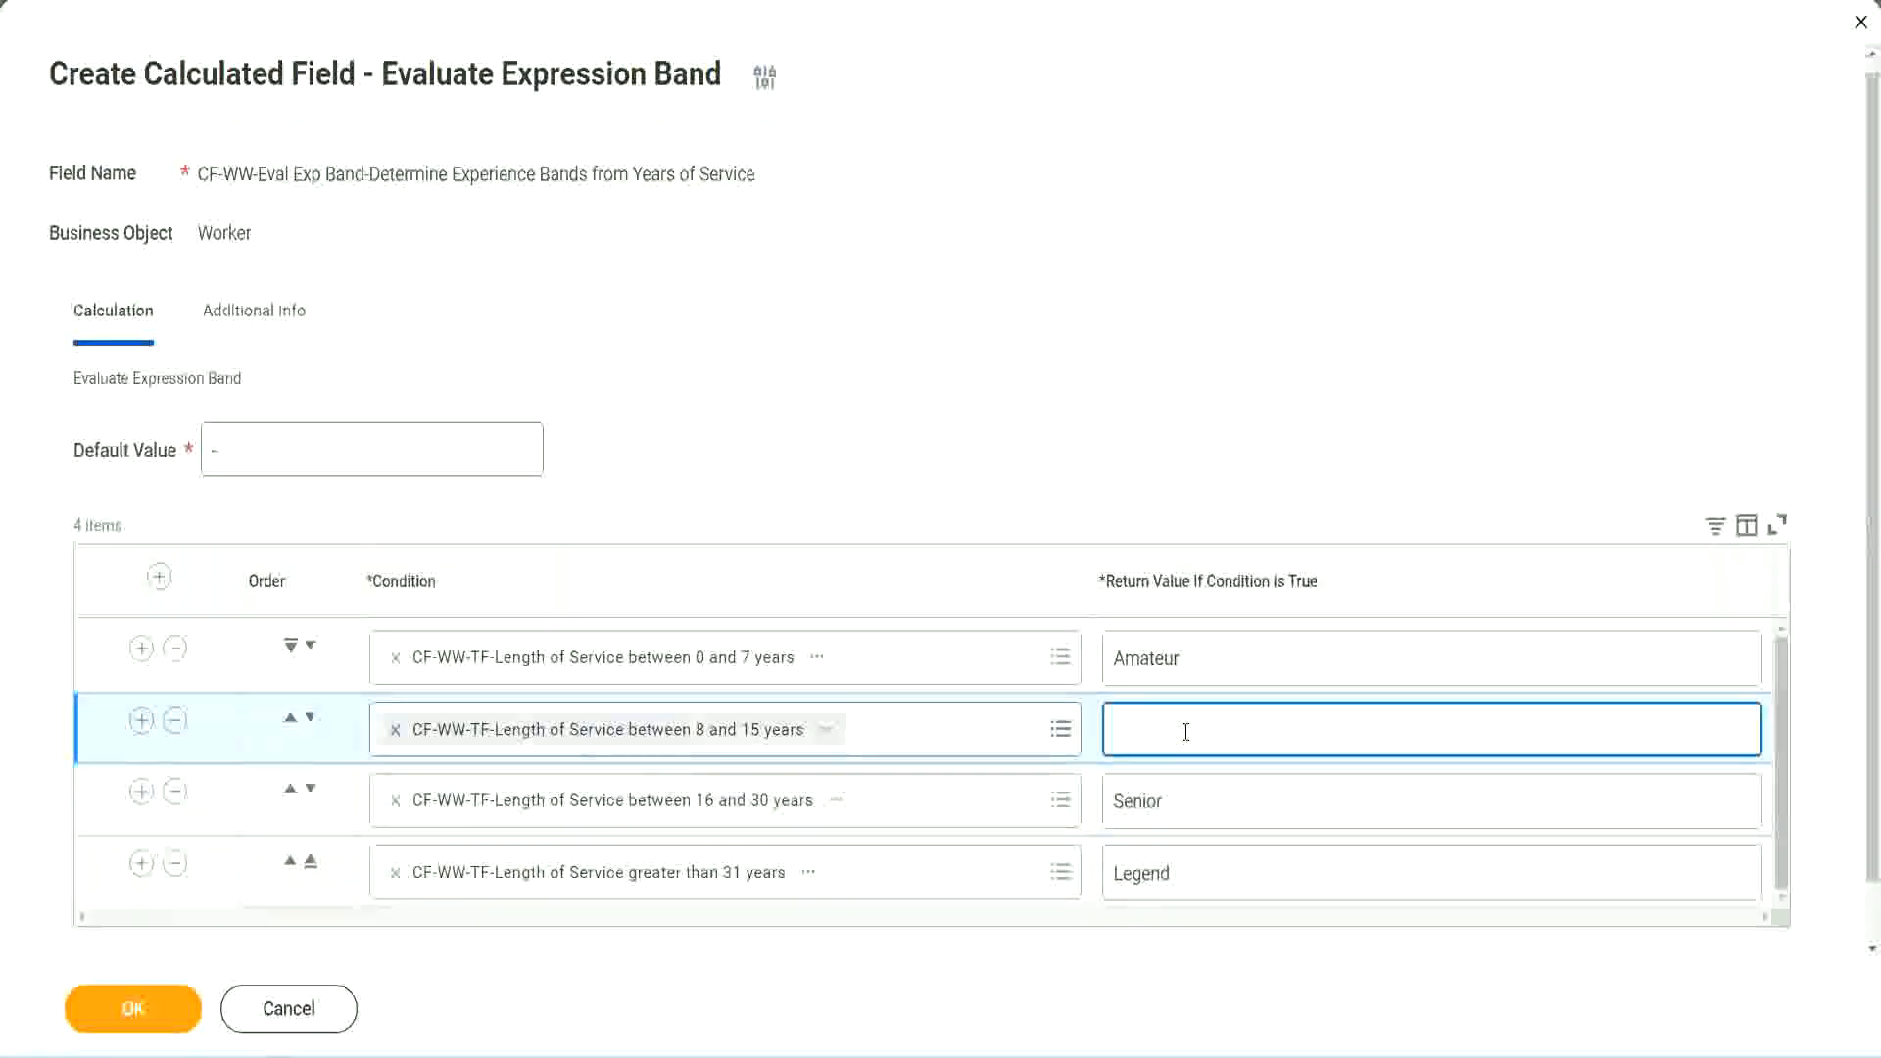
{"action": "type", "text": "Experienced"}
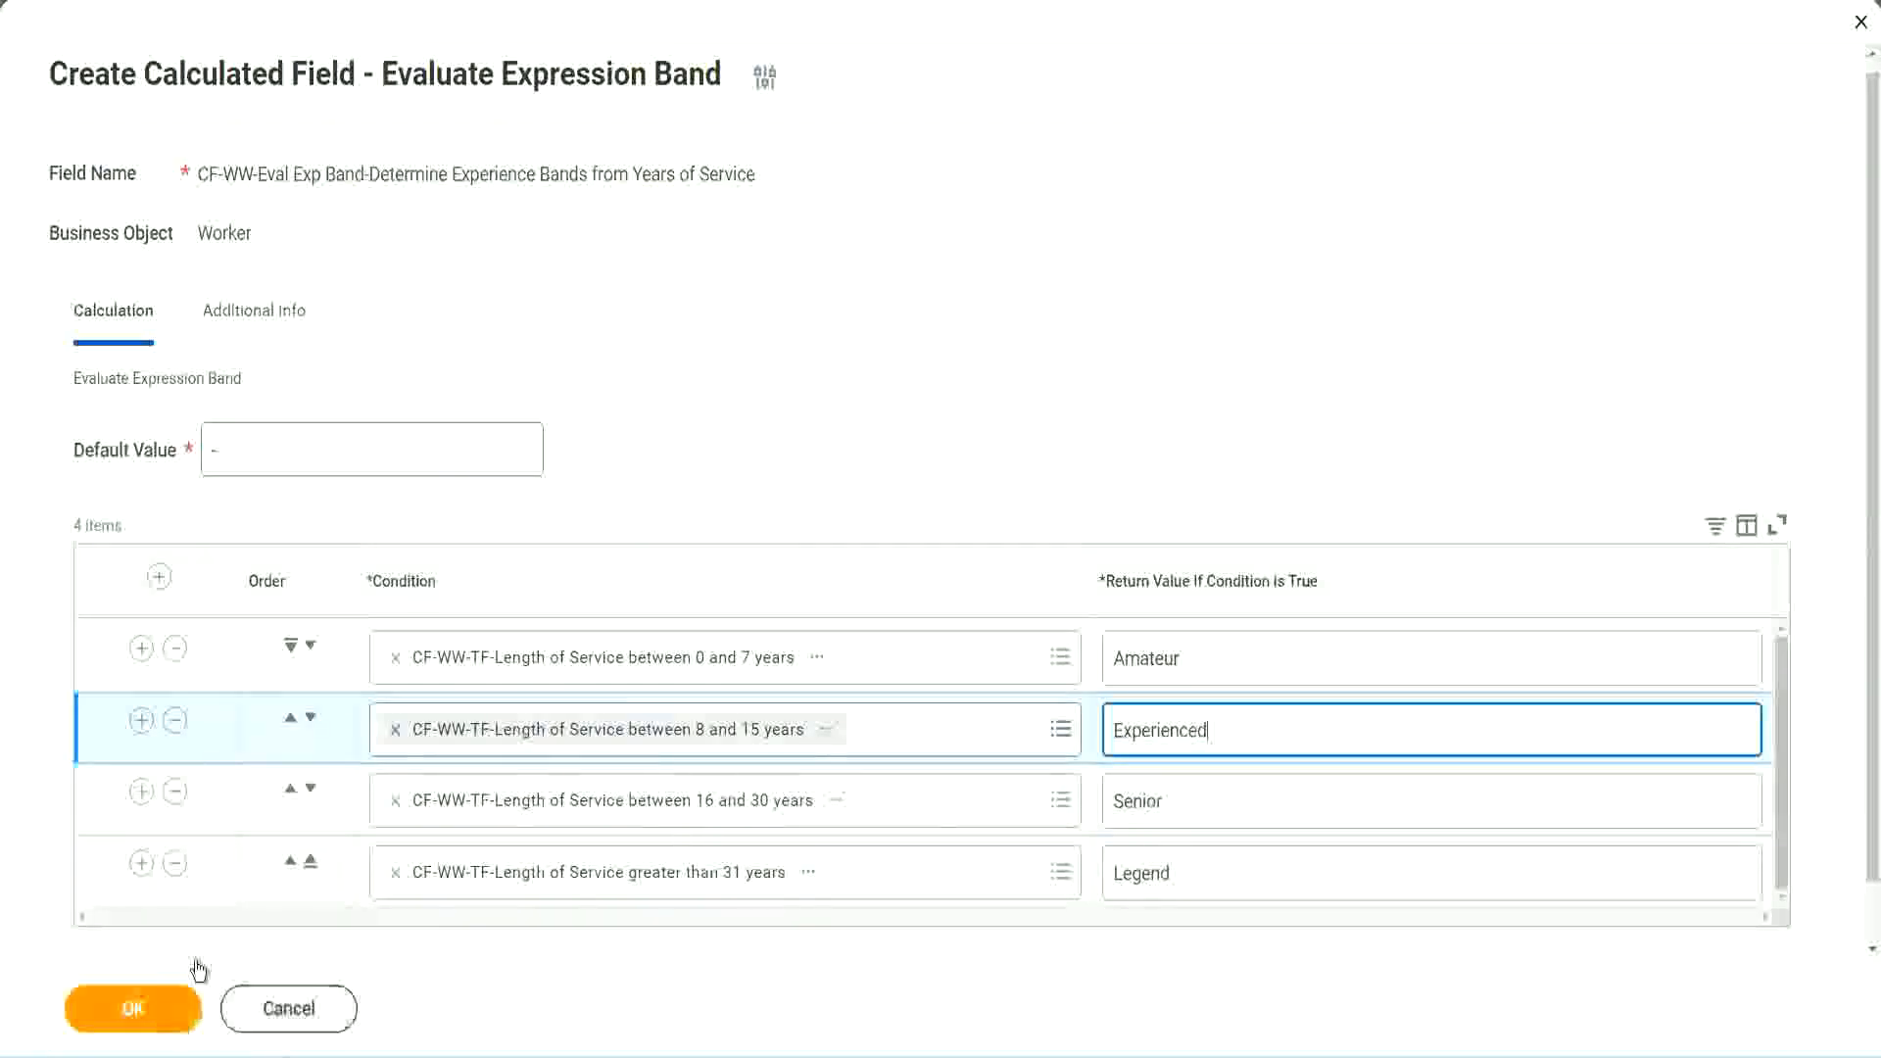
{"action": "left_click", "coordinate": [156, 1005]}
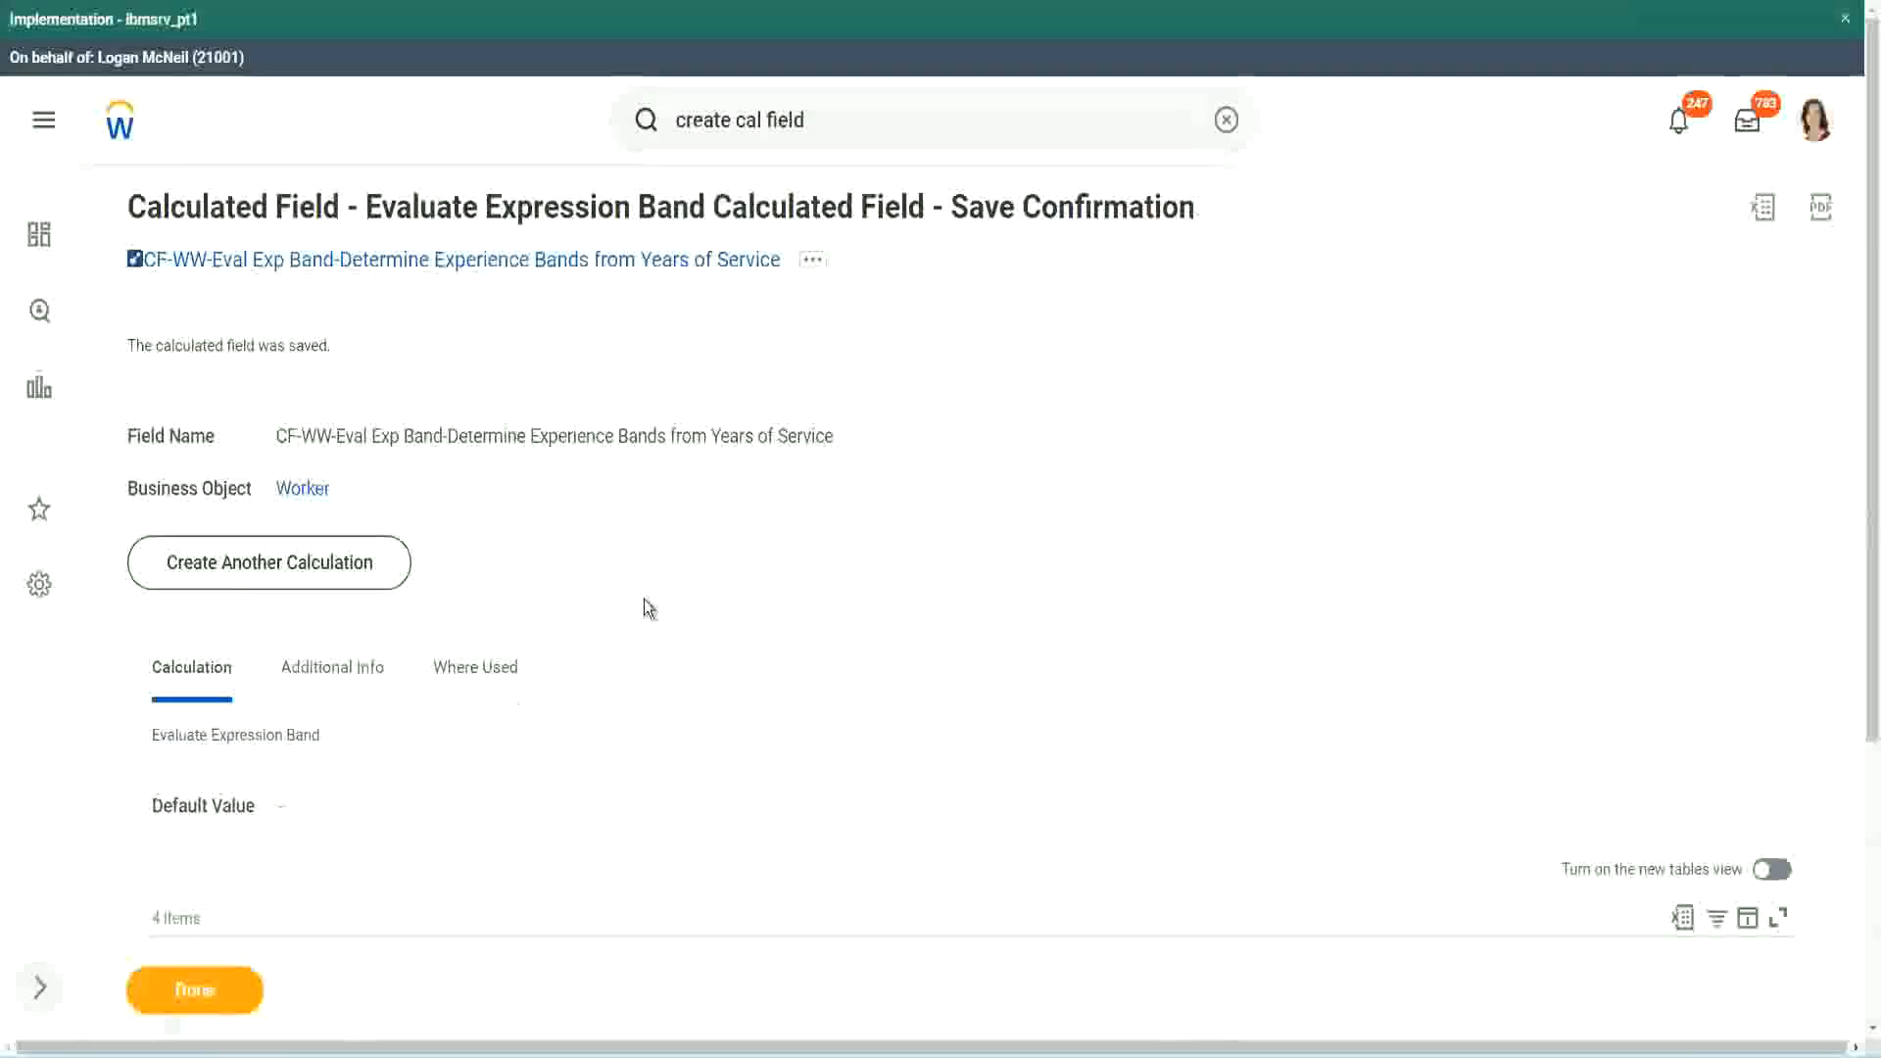
- Review the return value of each length-of-service condition in the saved calculated field
{"action": "scroll", "coordinate": [644, 598], "scroll_direction": "down", "scroll_amount": 3}
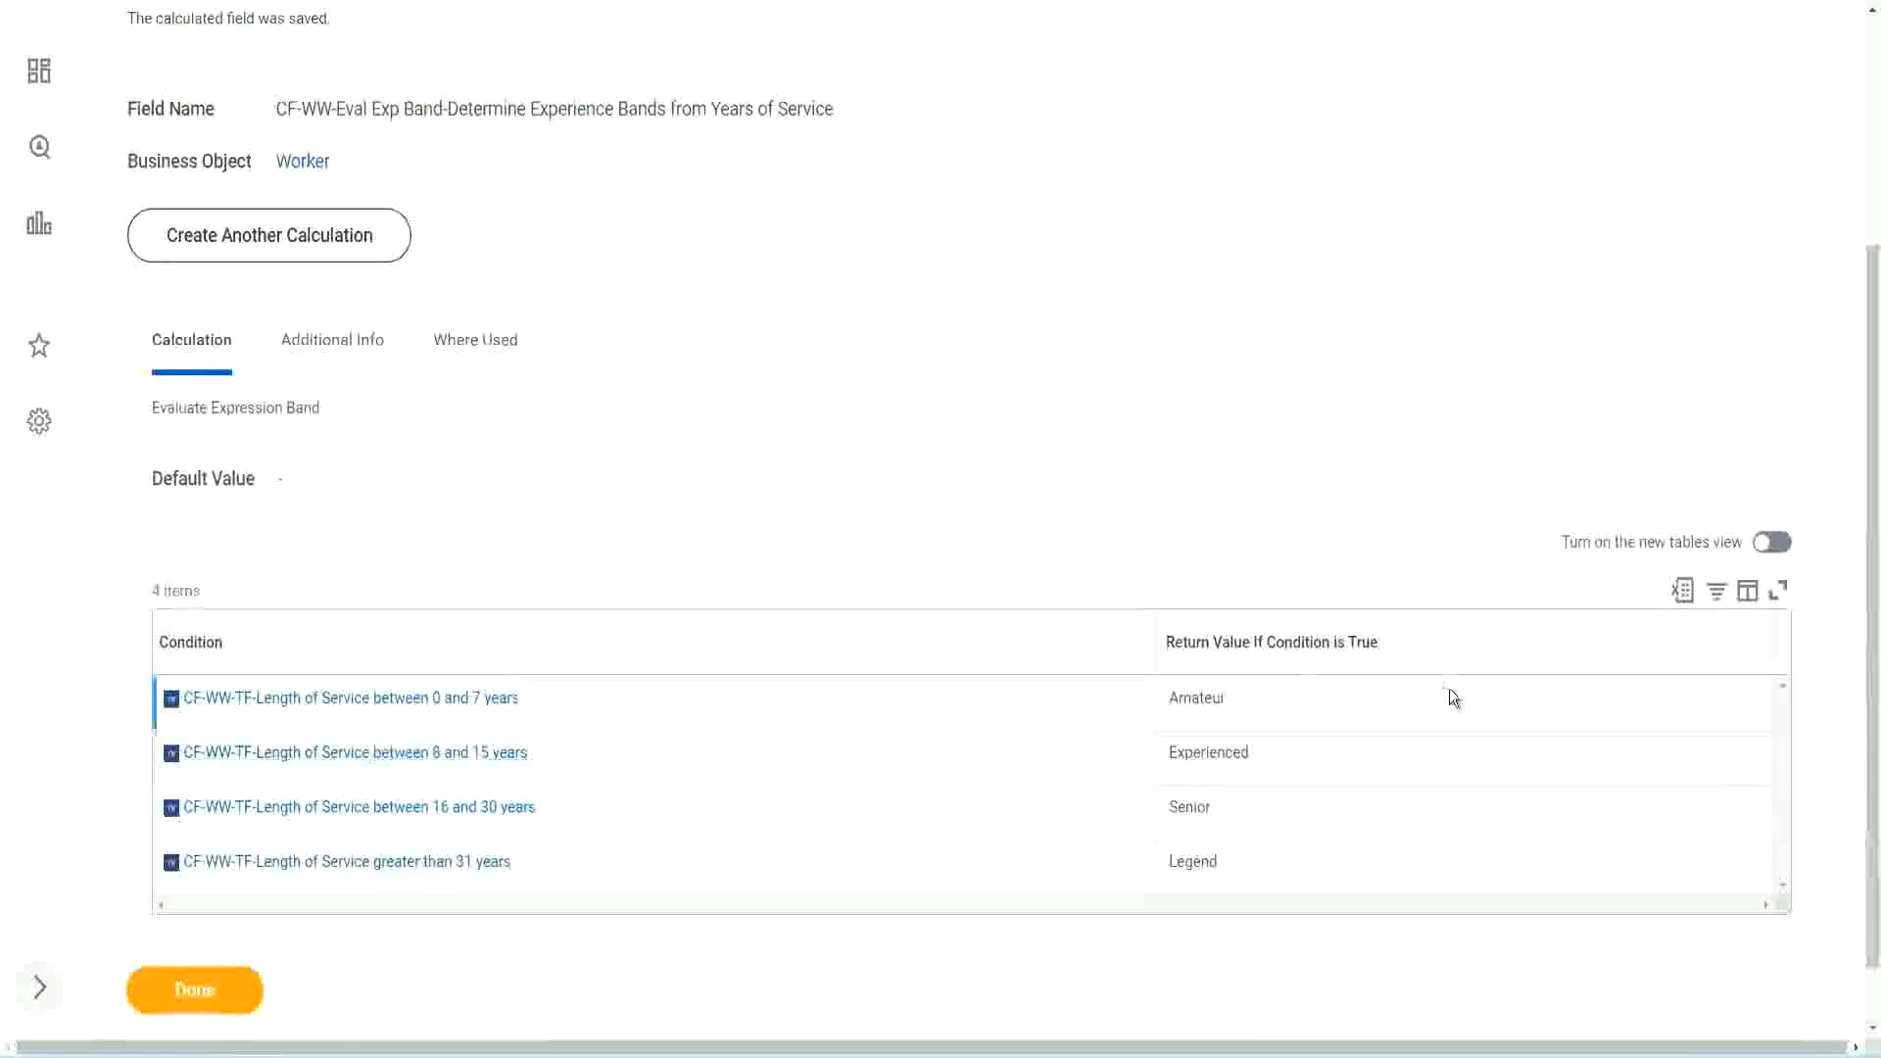
{"action": "double_click", "coordinate": [1197, 698]}
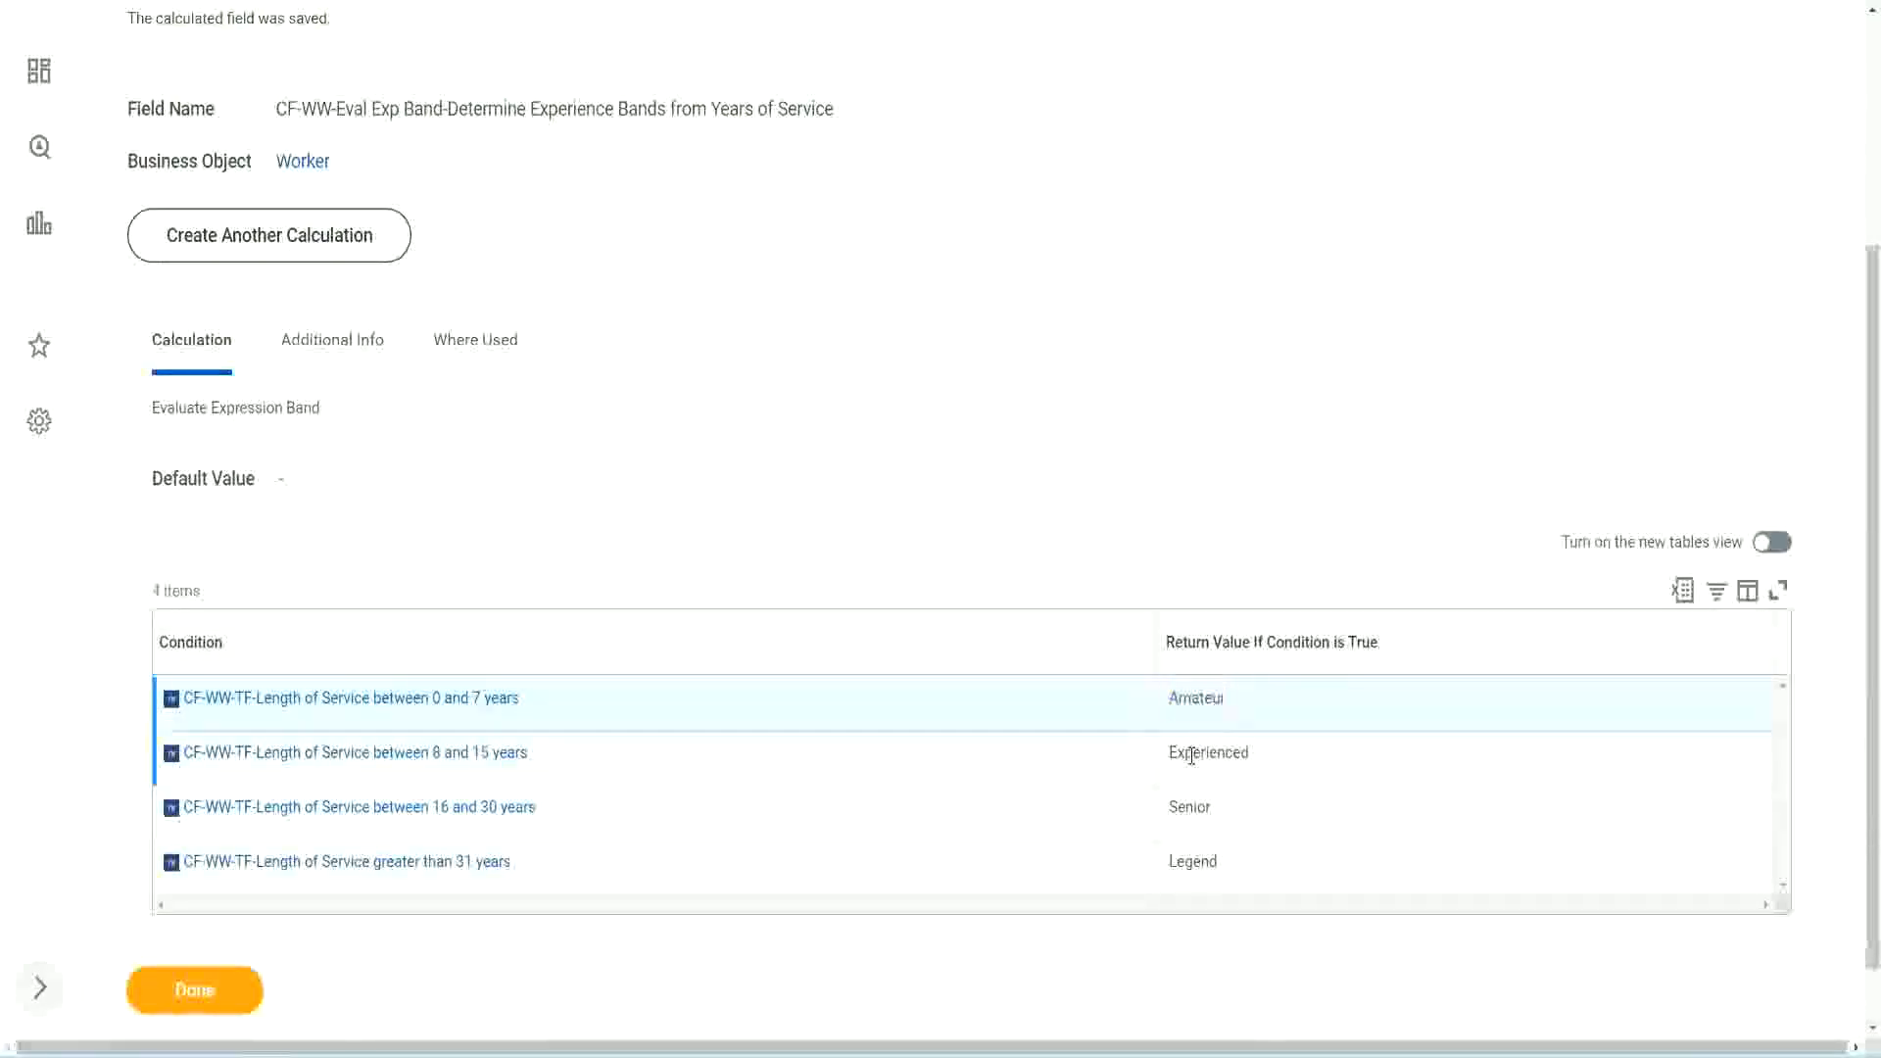
{"action": "double_click", "coordinate": [1200, 752]}
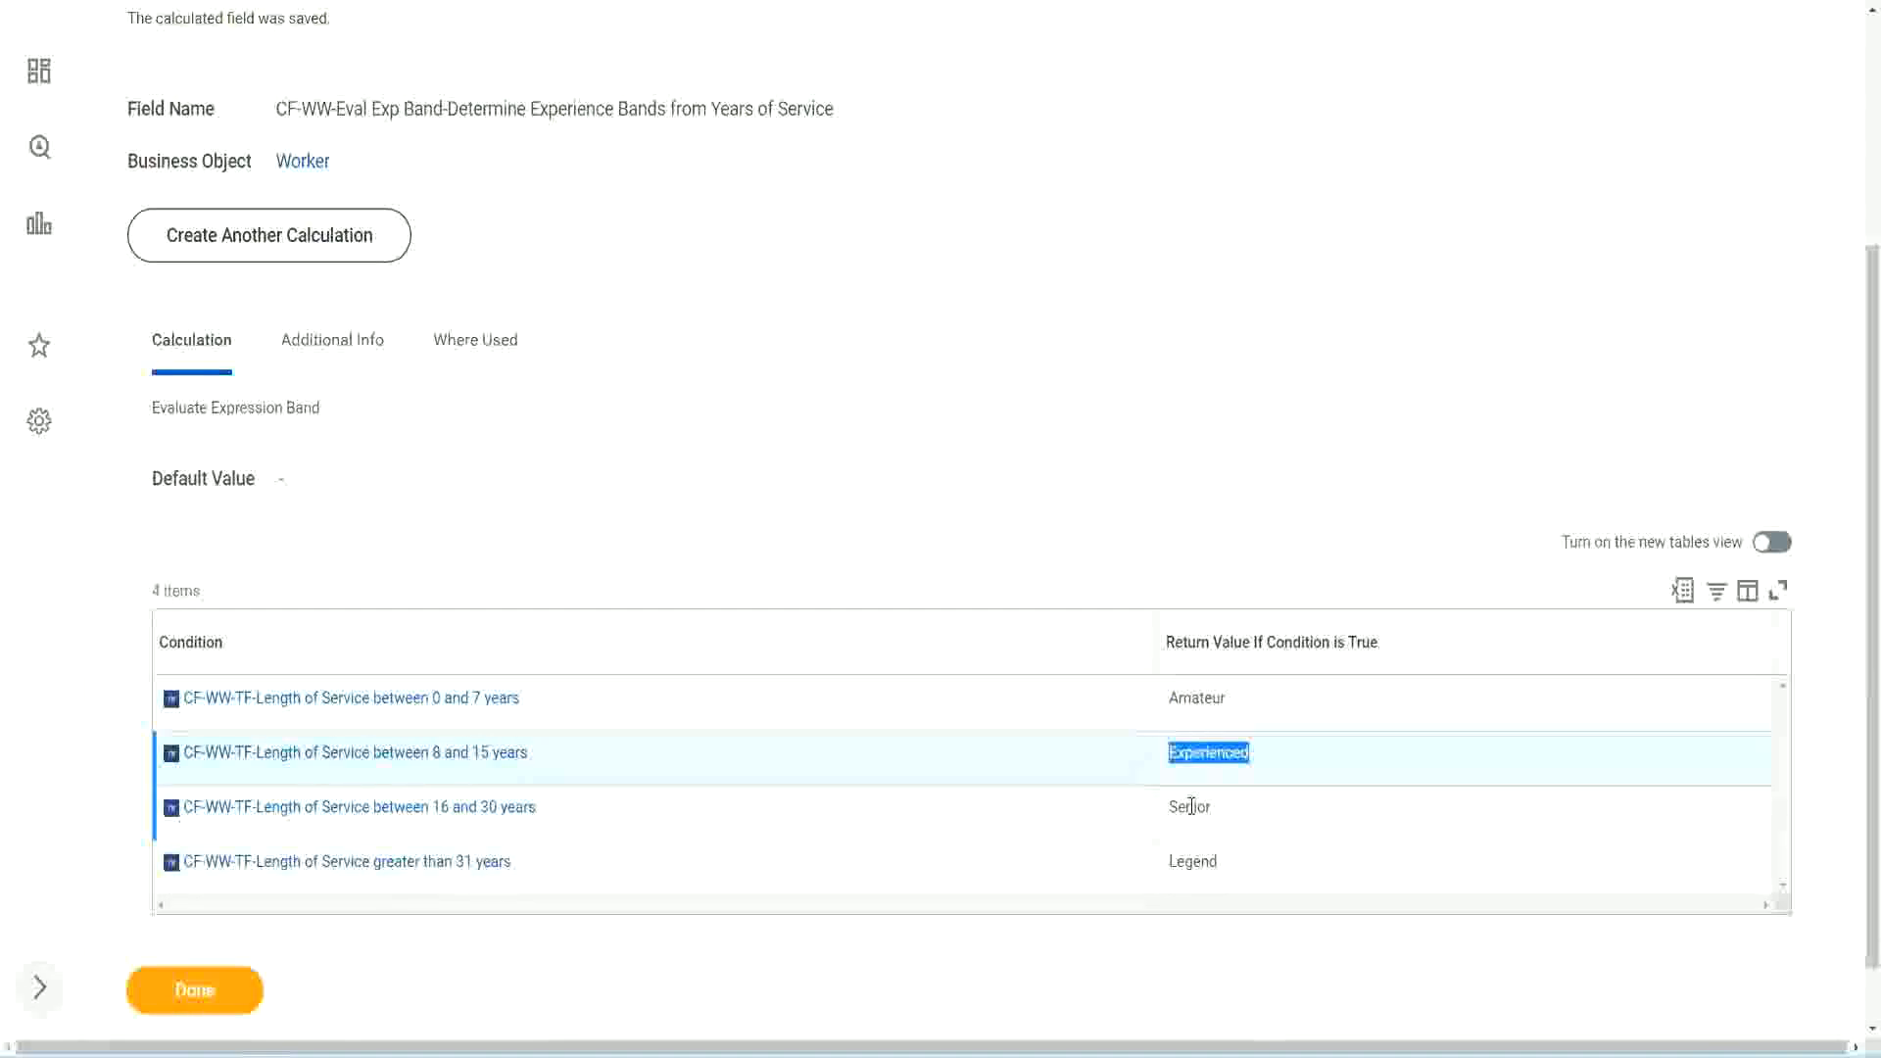
{"action": "double_click", "coordinate": [1191, 806]}
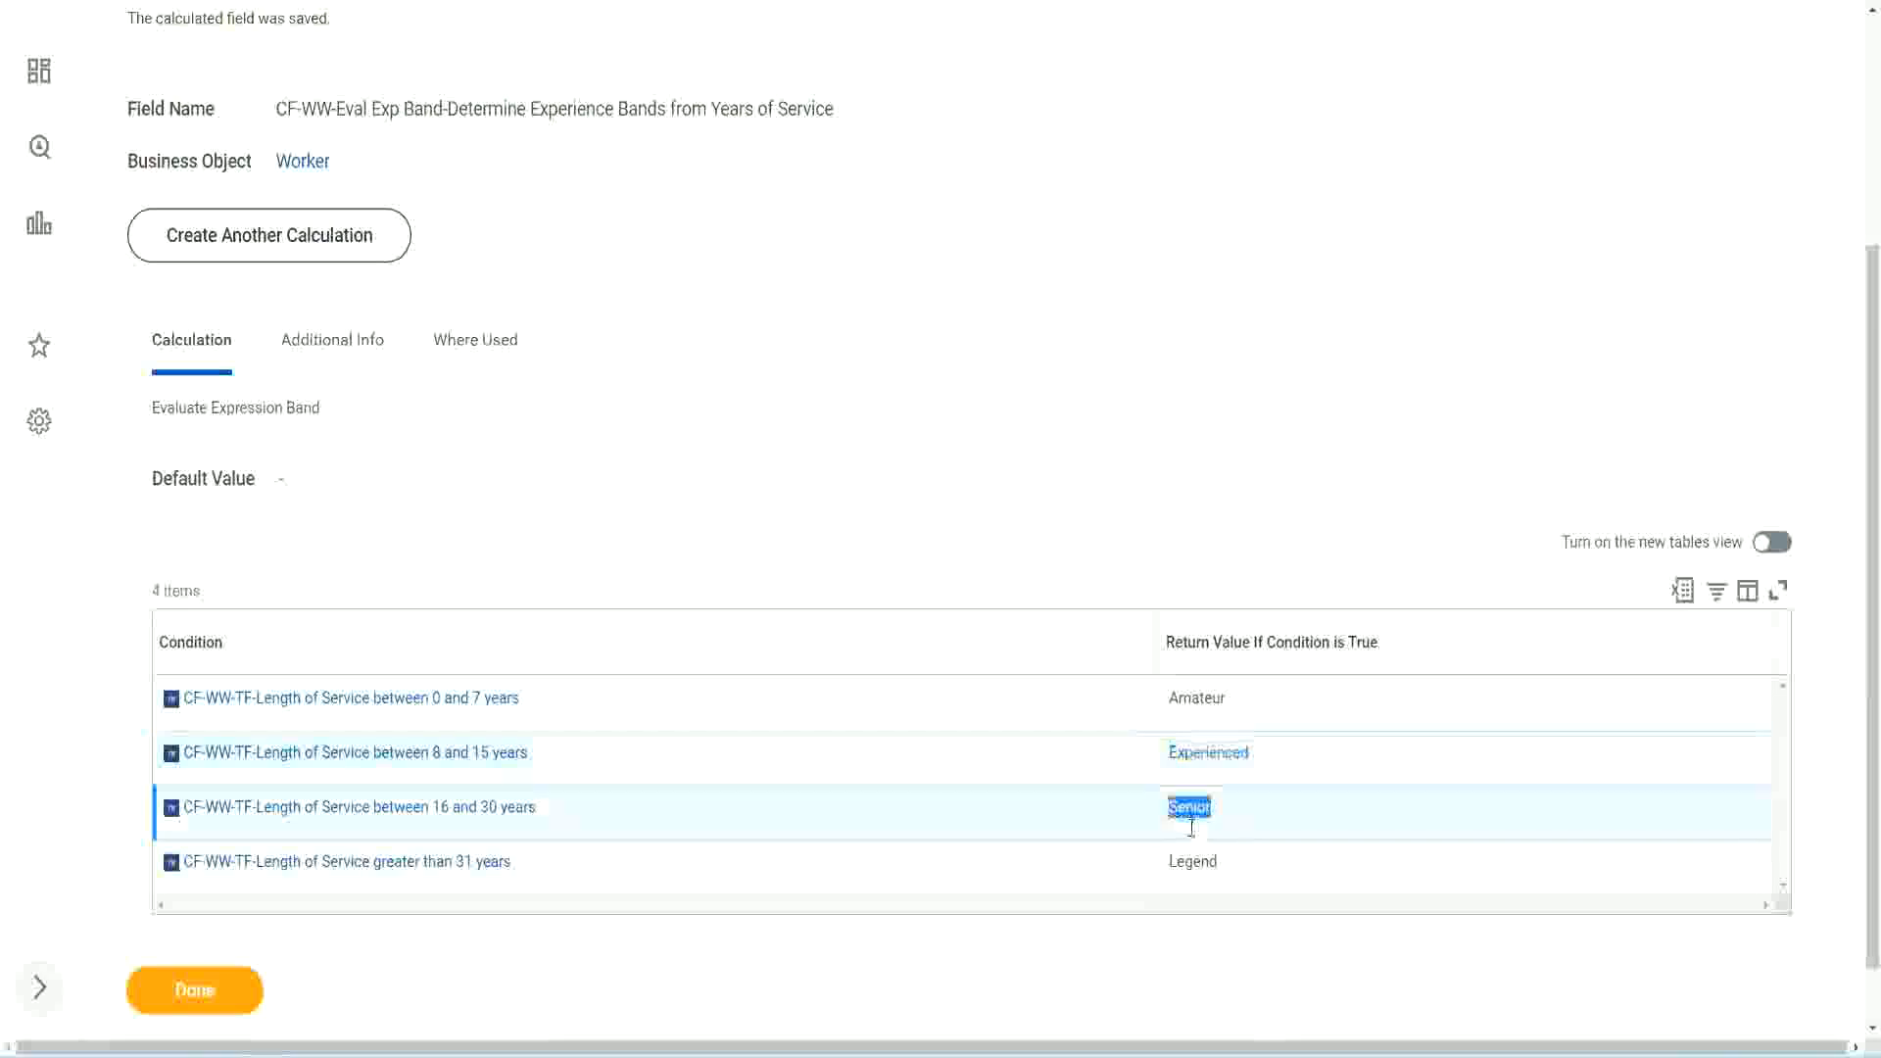
{"action": "left_click", "coordinate": [1195, 853]}
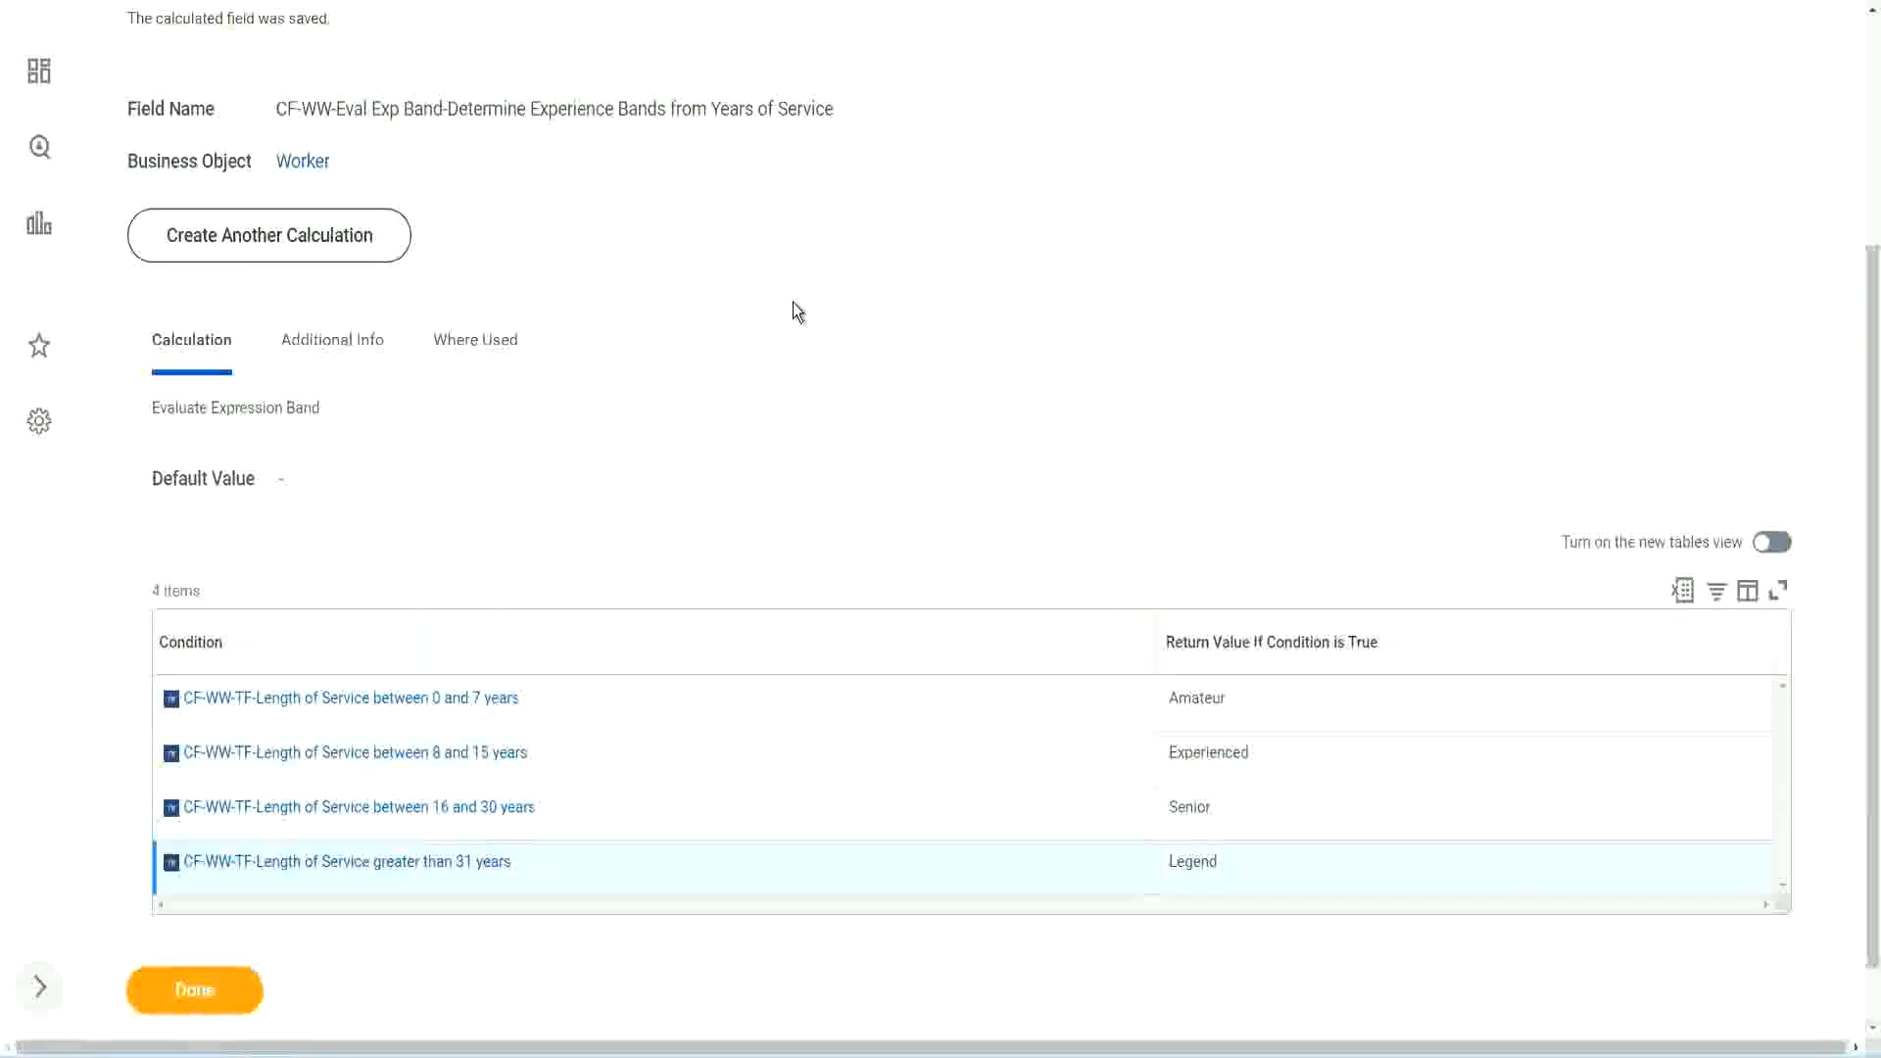
- Copy the name of the saved Evaluate Expression Band calculated field
{"action": "scroll", "coordinate": [798, 312], "scroll_direction": "up", "scroll_amount": 3}
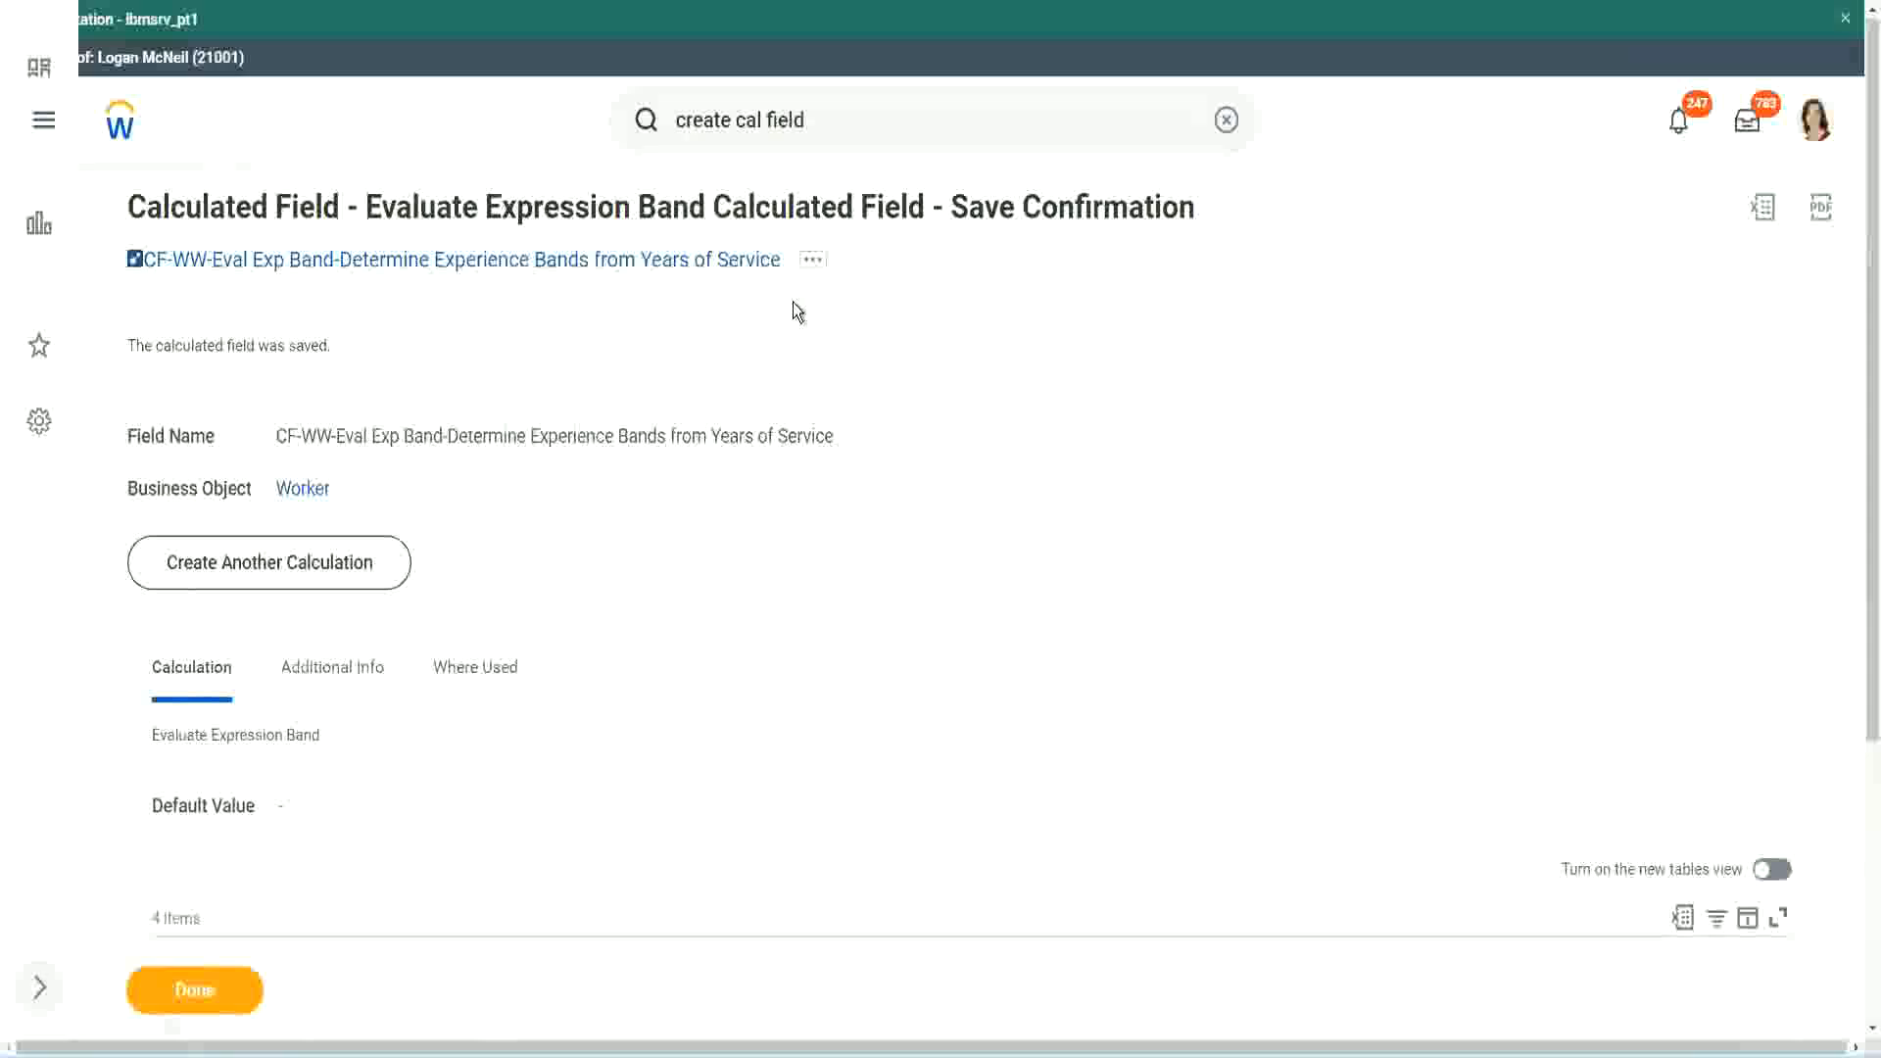
{"action": "right_click", "coordinate": [616, 266]}
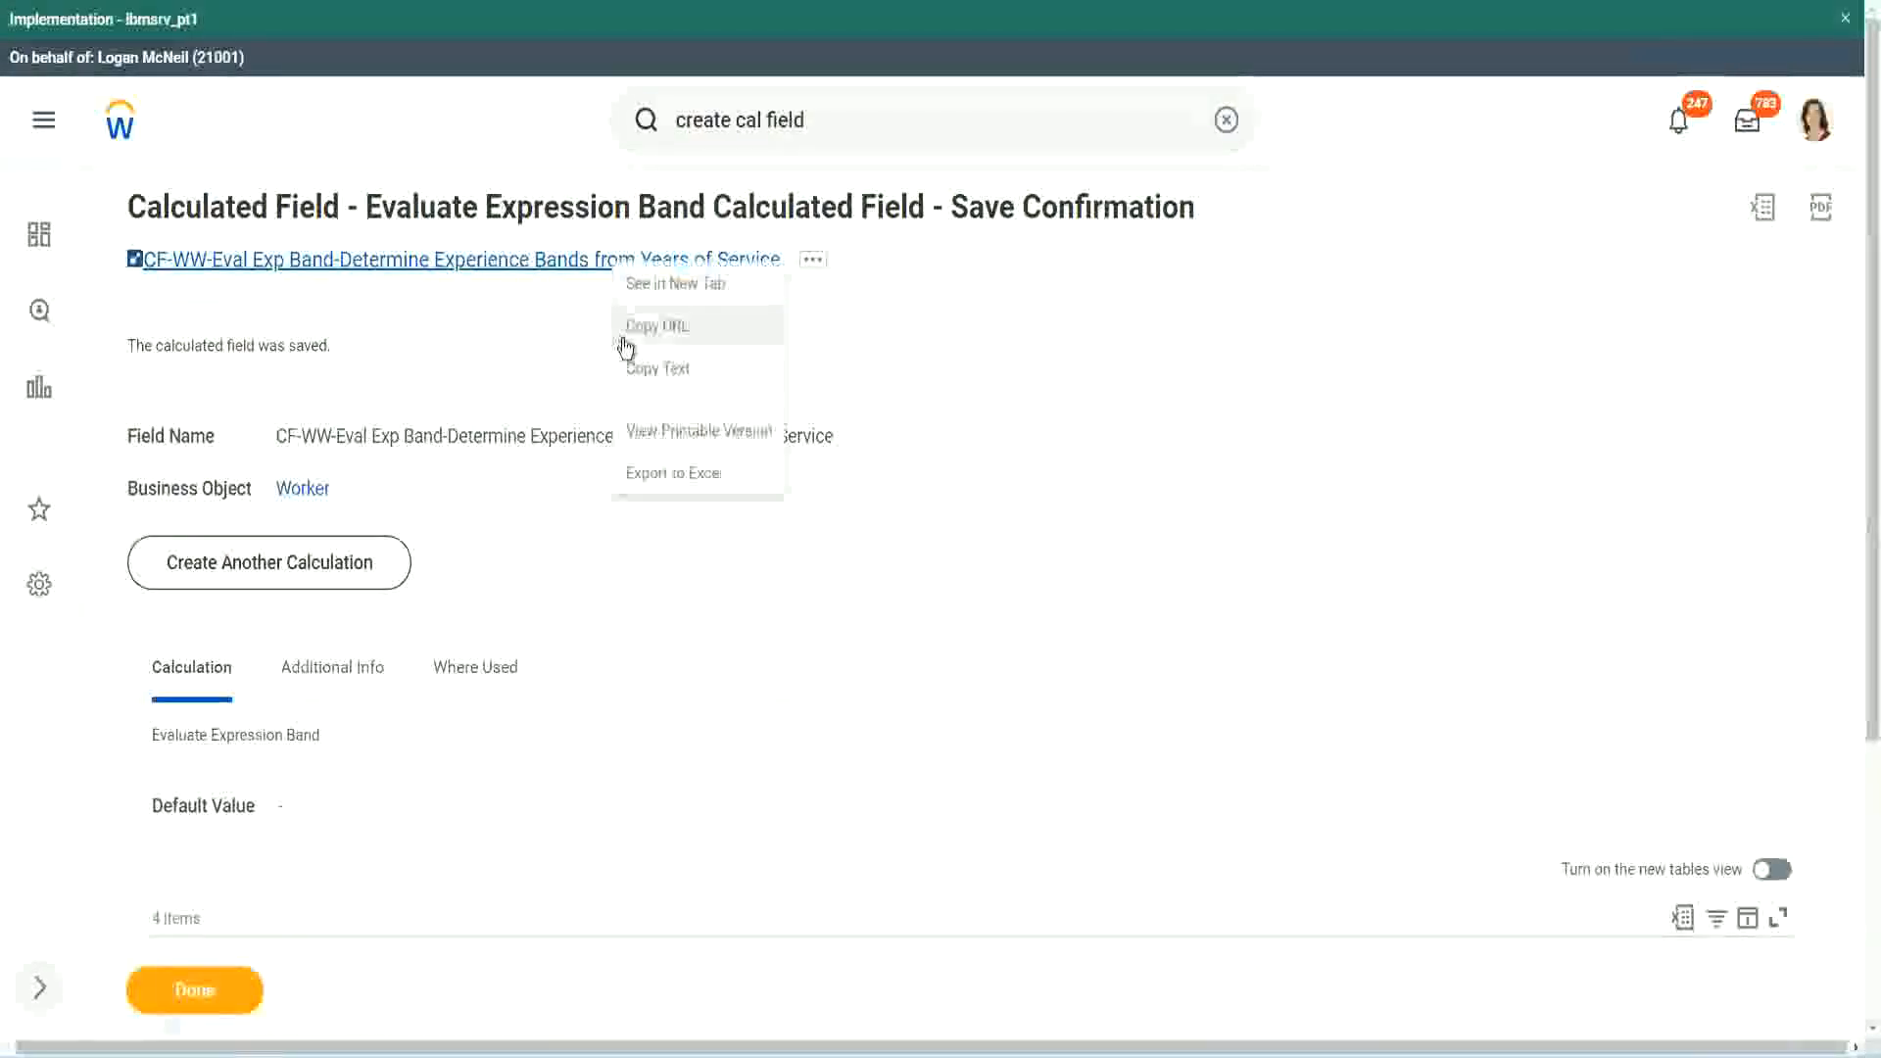
{"action": "left_click", "coordinate": [651, 370]}
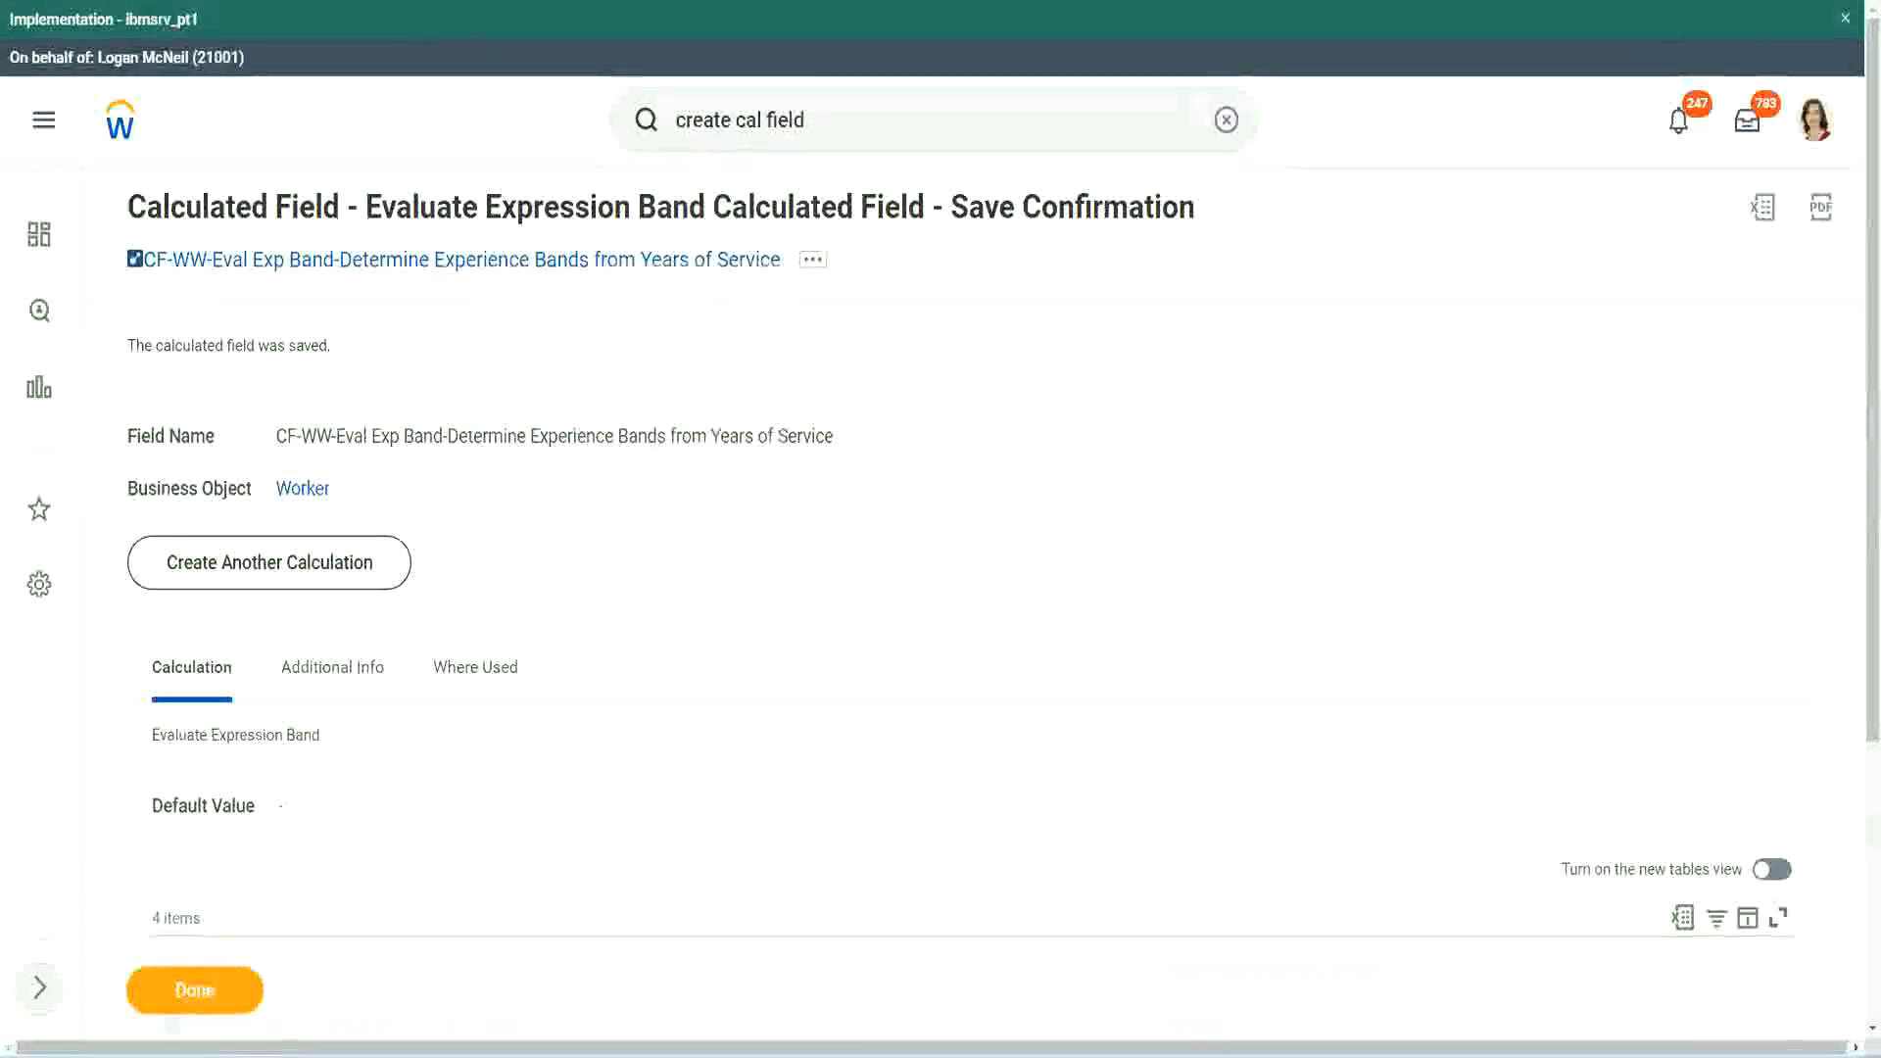
- Compare the saved band field's definition with the calculated field functions slide and the experience band notes in Notepad++
{"action": "scroll", "coordinate": [621, 758], "scroll_direction": "down", "scroll_amount": 3}
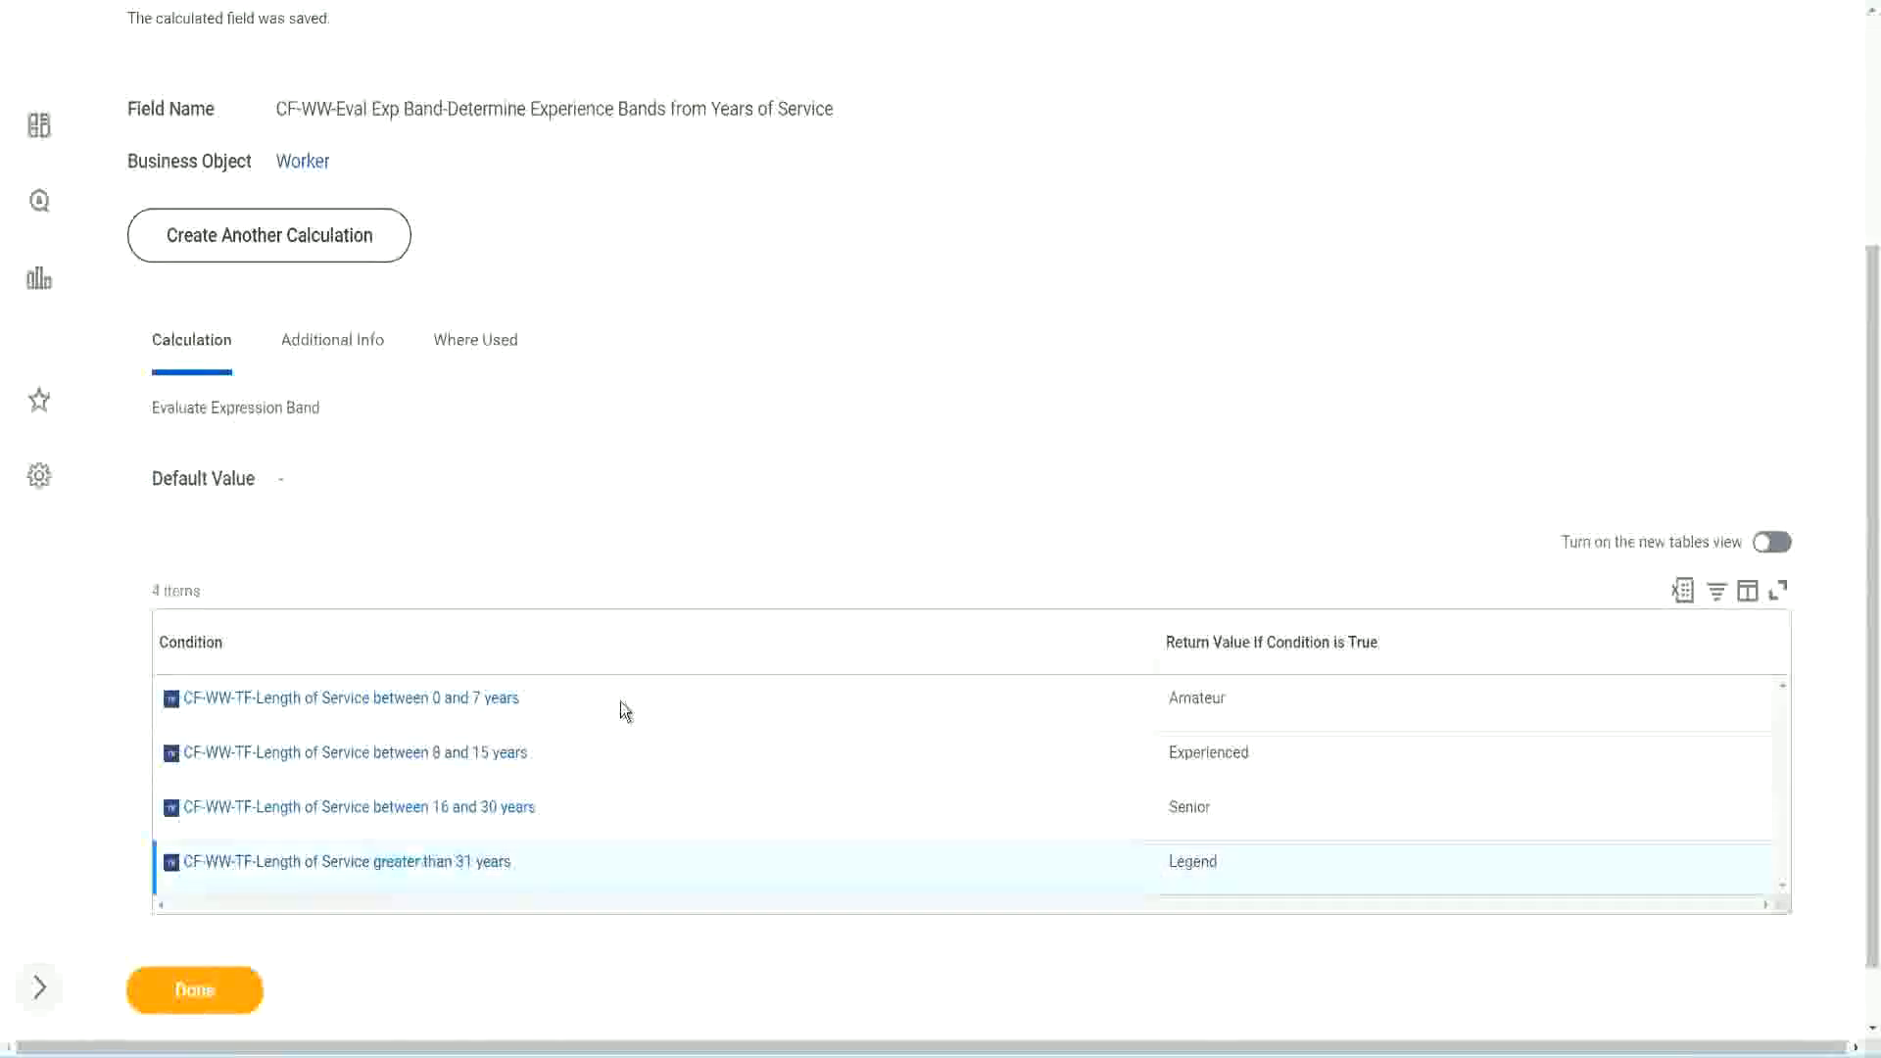
{"action": "scroll", "coordinate": [637, 696], "scroll_direction": "down", "scroll_amount": 1}
{"action": "scroll", "coordinate": [655, 441], "scroll_direction": "up", "scroll_amount": 2}
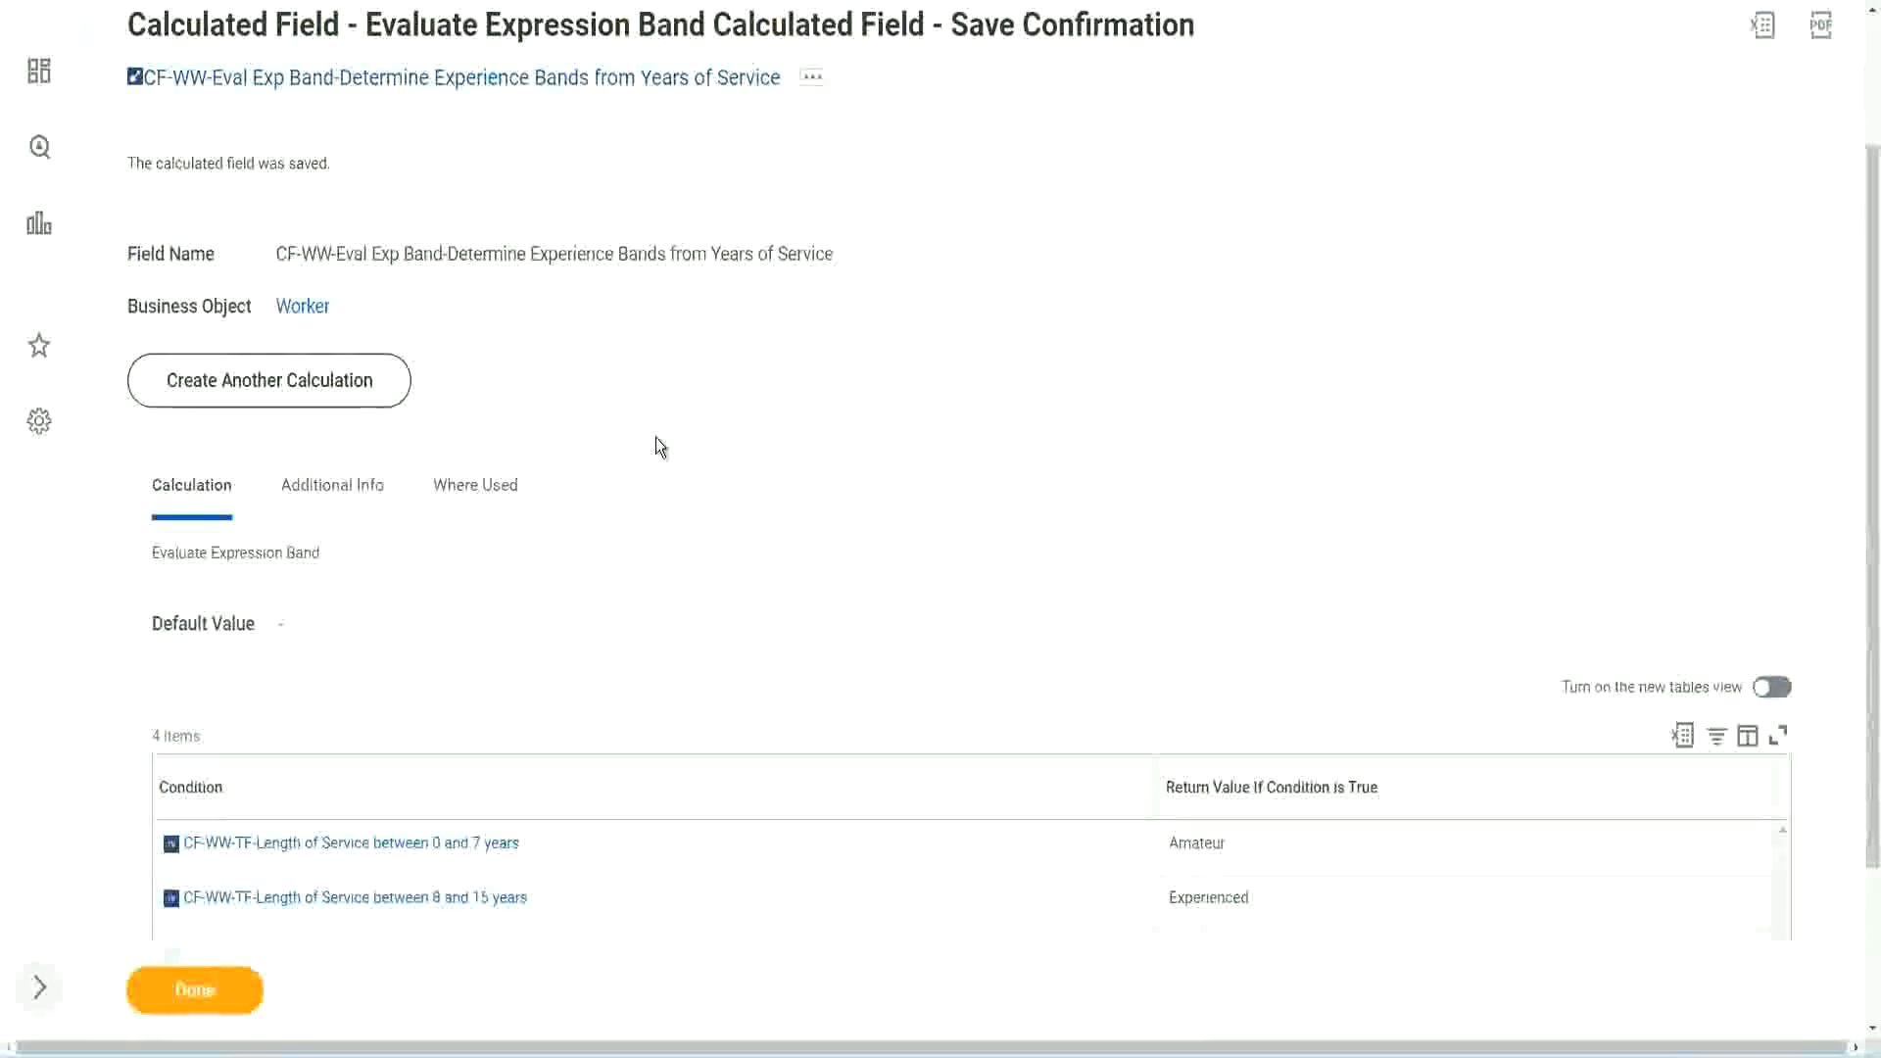
{"action": "scroll", "coordinate": [655, 437], "scroll_direction": "down", "scroll_amount": 2}
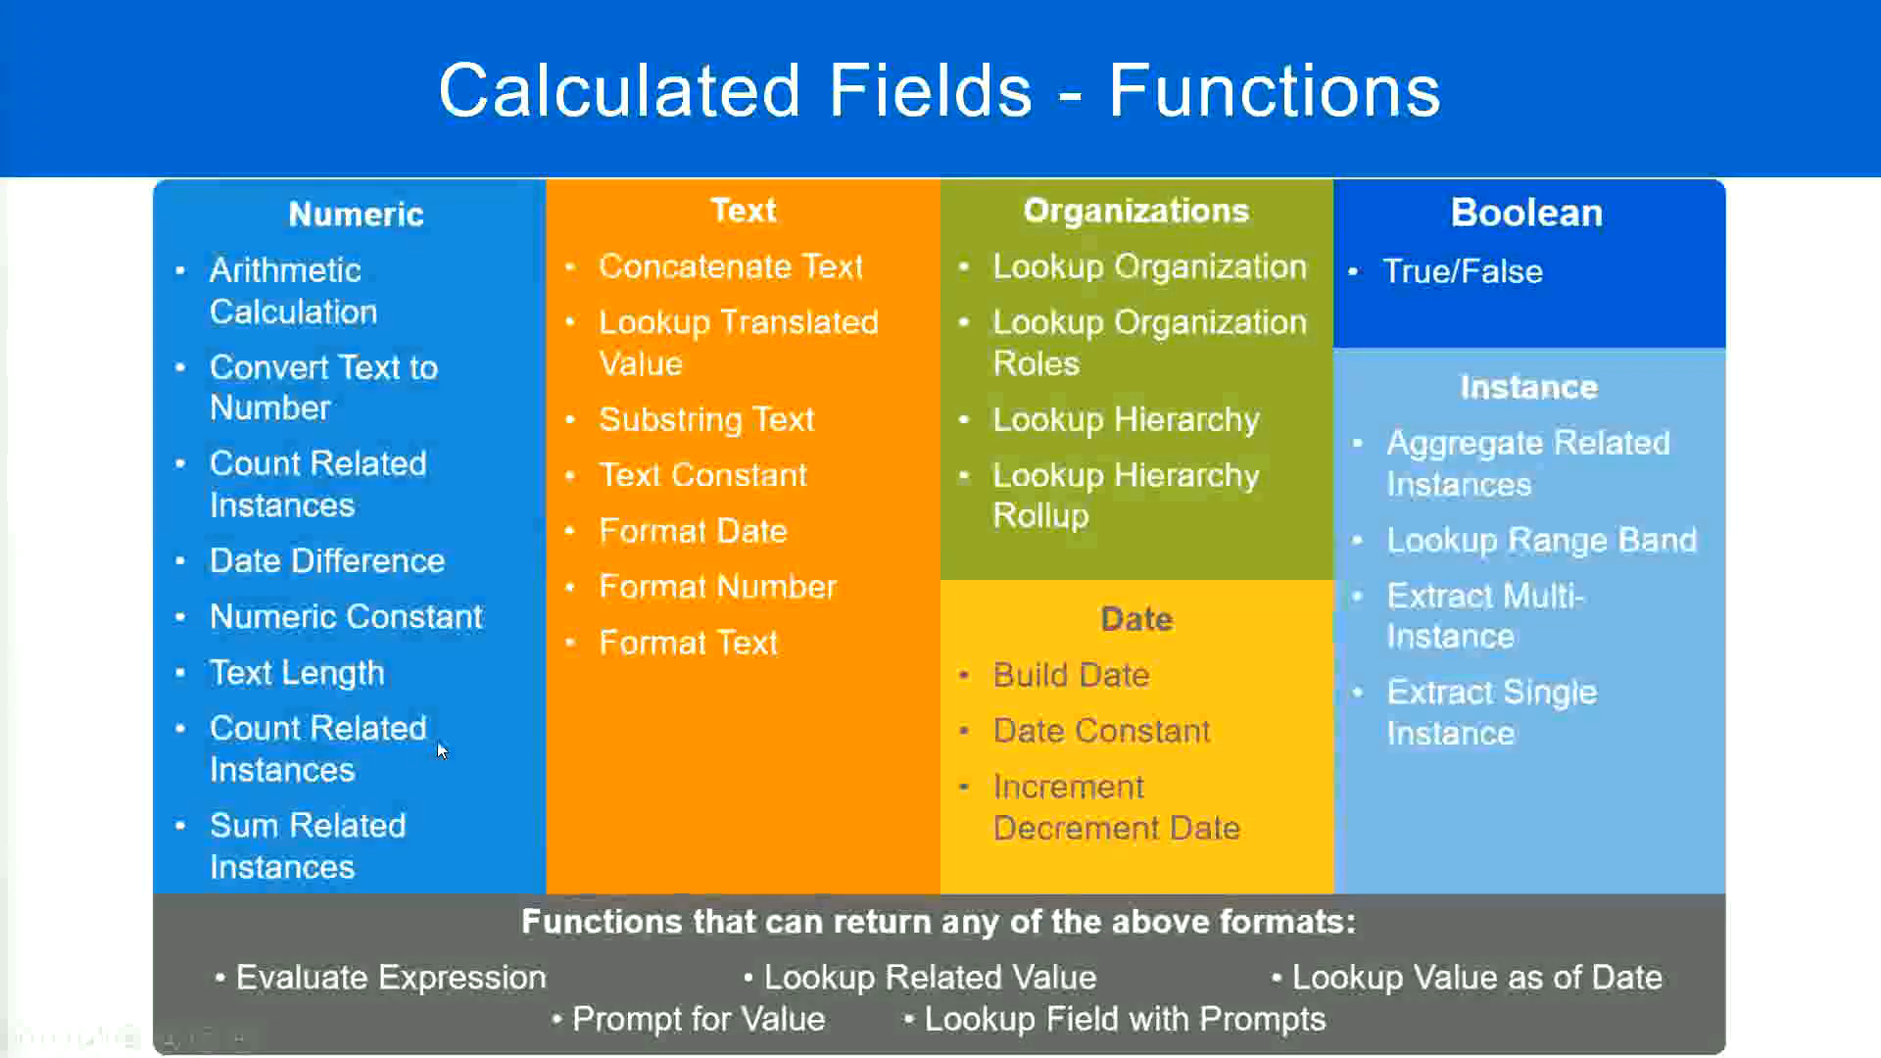
{"action": "key", "text": "alt+Tab"}
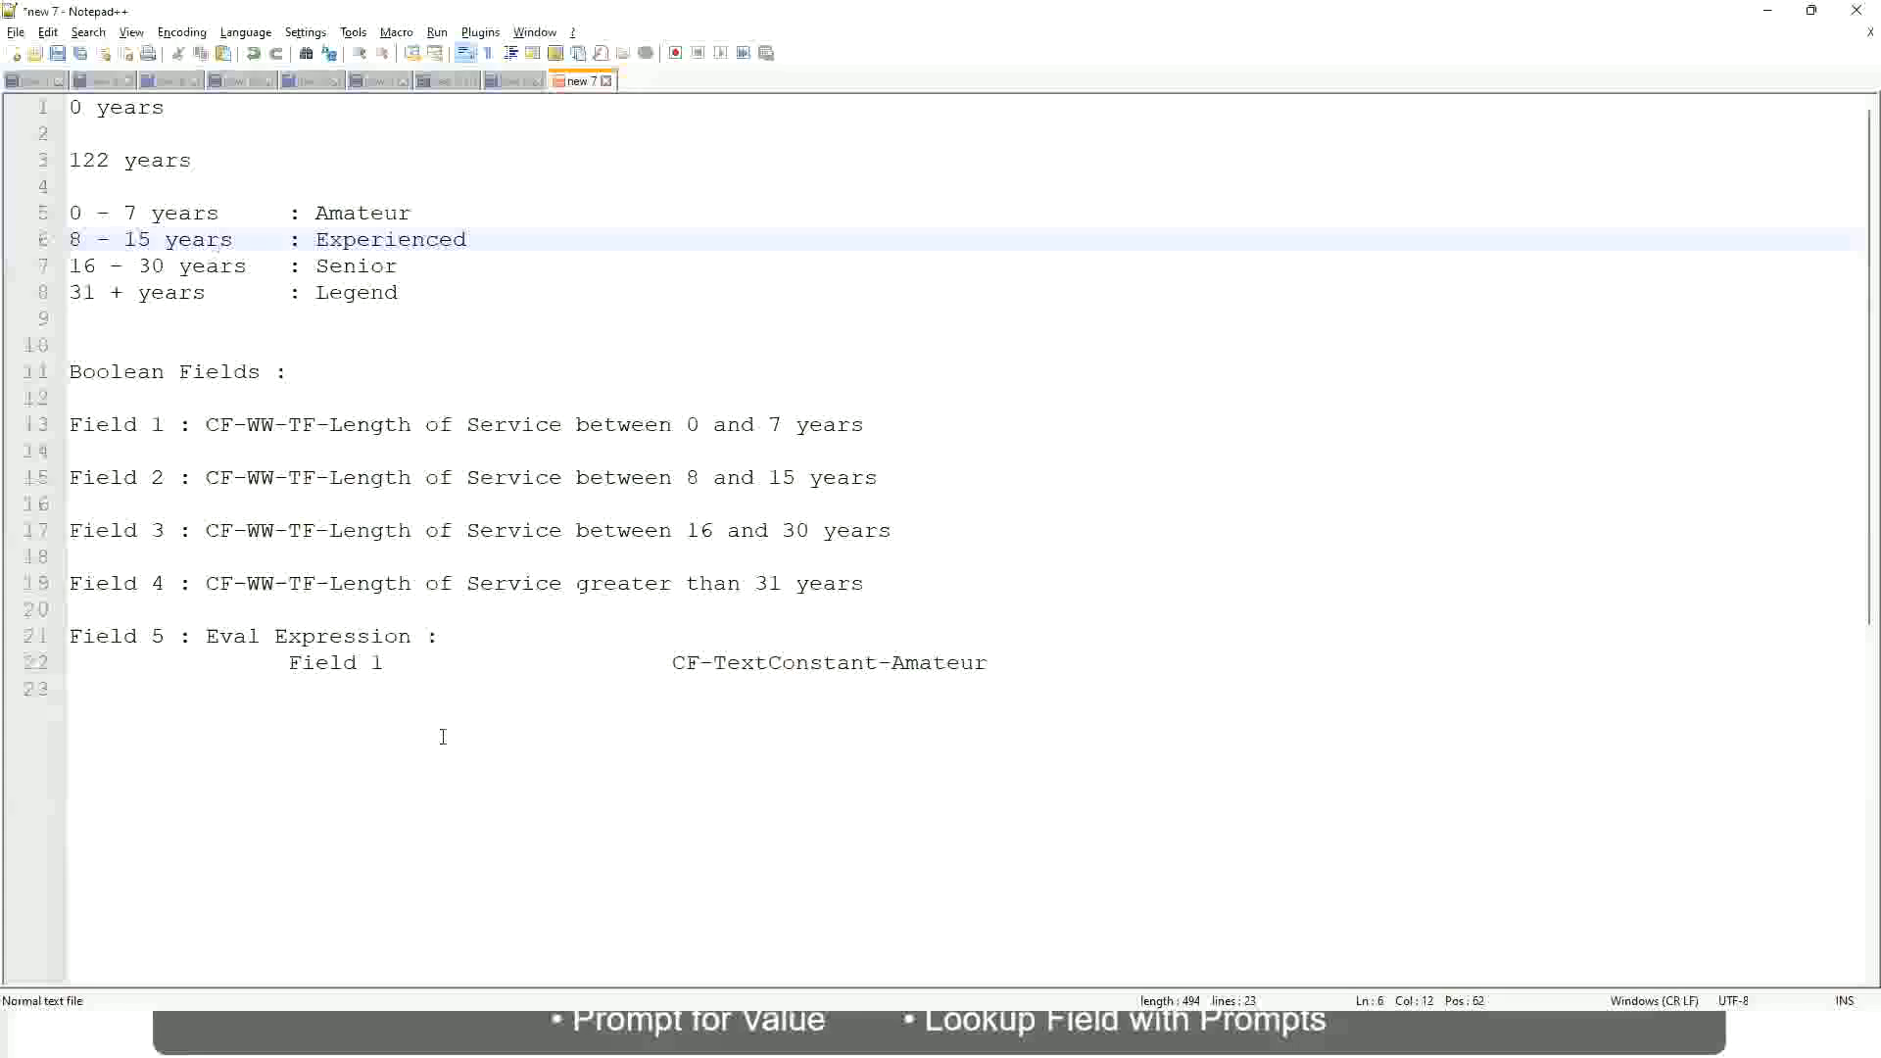
{"action": "key", "text": "alt+Tab"}
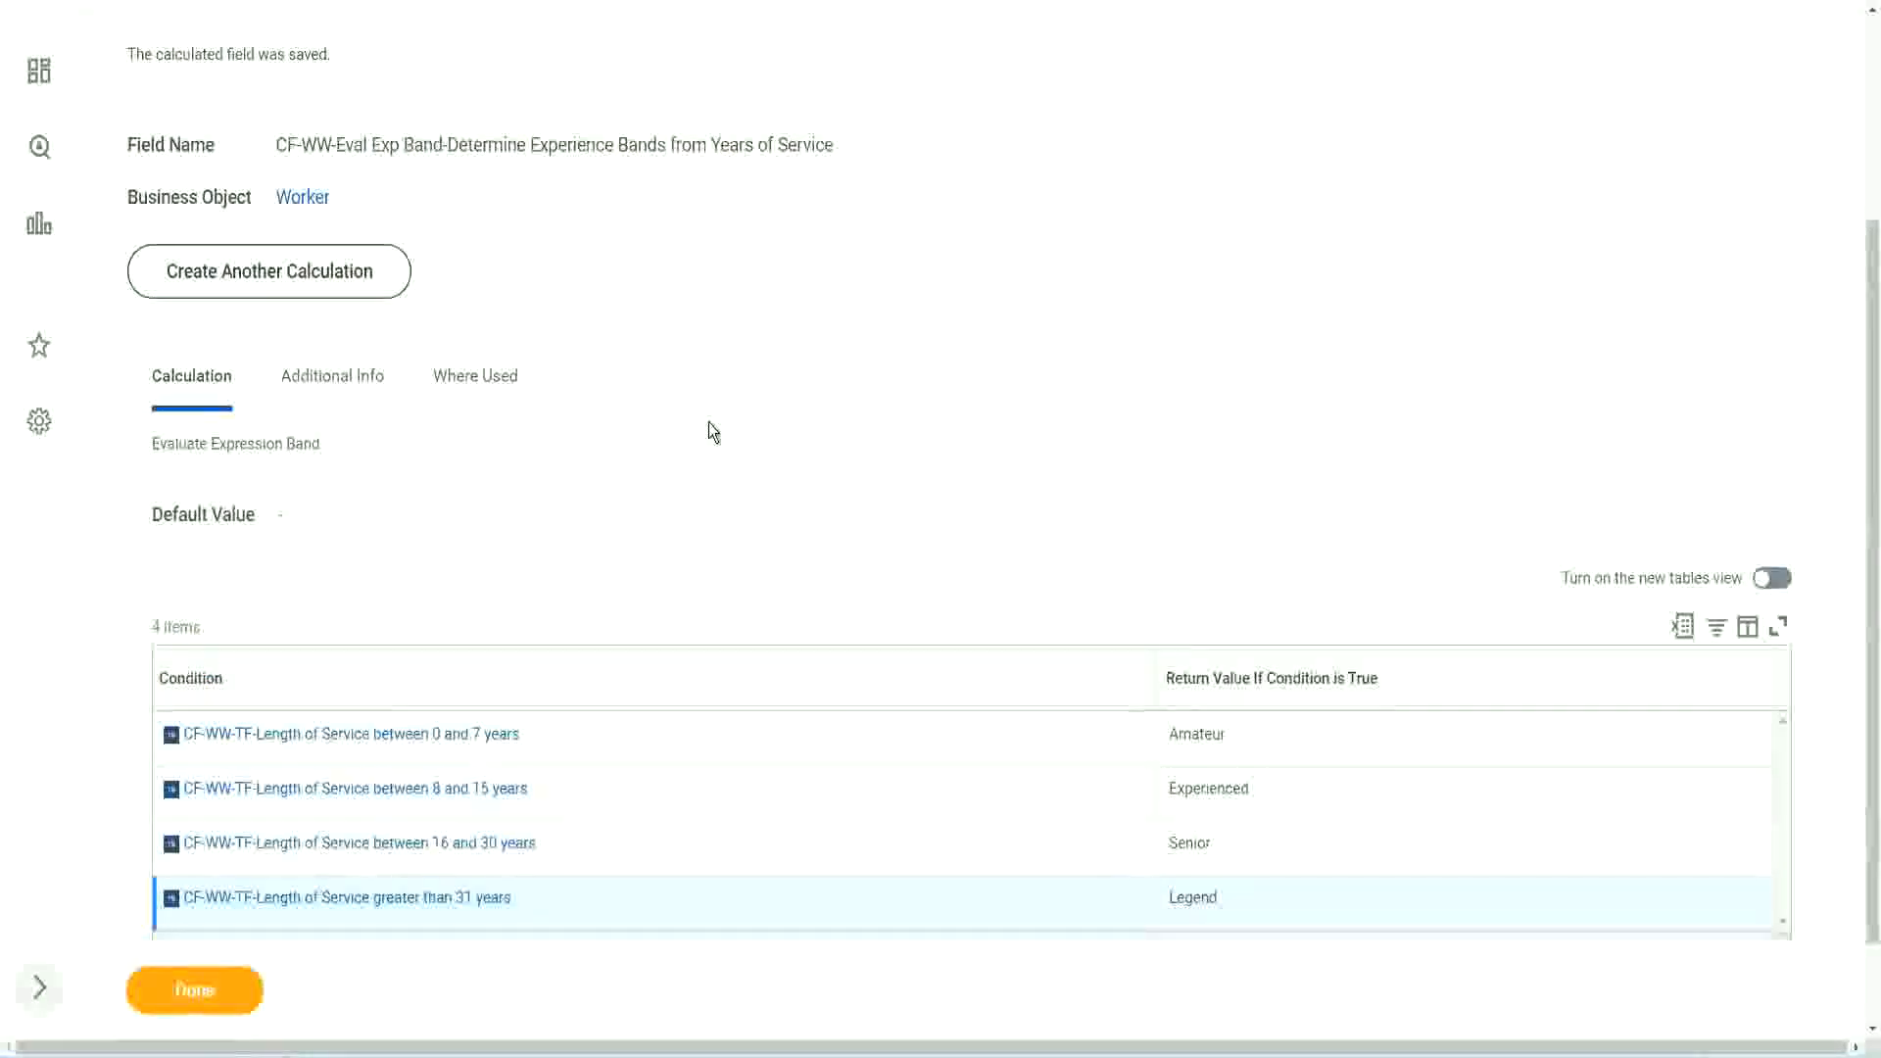
{"action": "scroll", "coordinate": [709, 421], "scroll_direction": "up", "scroll_amount": 3}
{"action": "scroll", "coordinate": [709, 422], "scroll_direction": "down", "scroll_amount": 4}
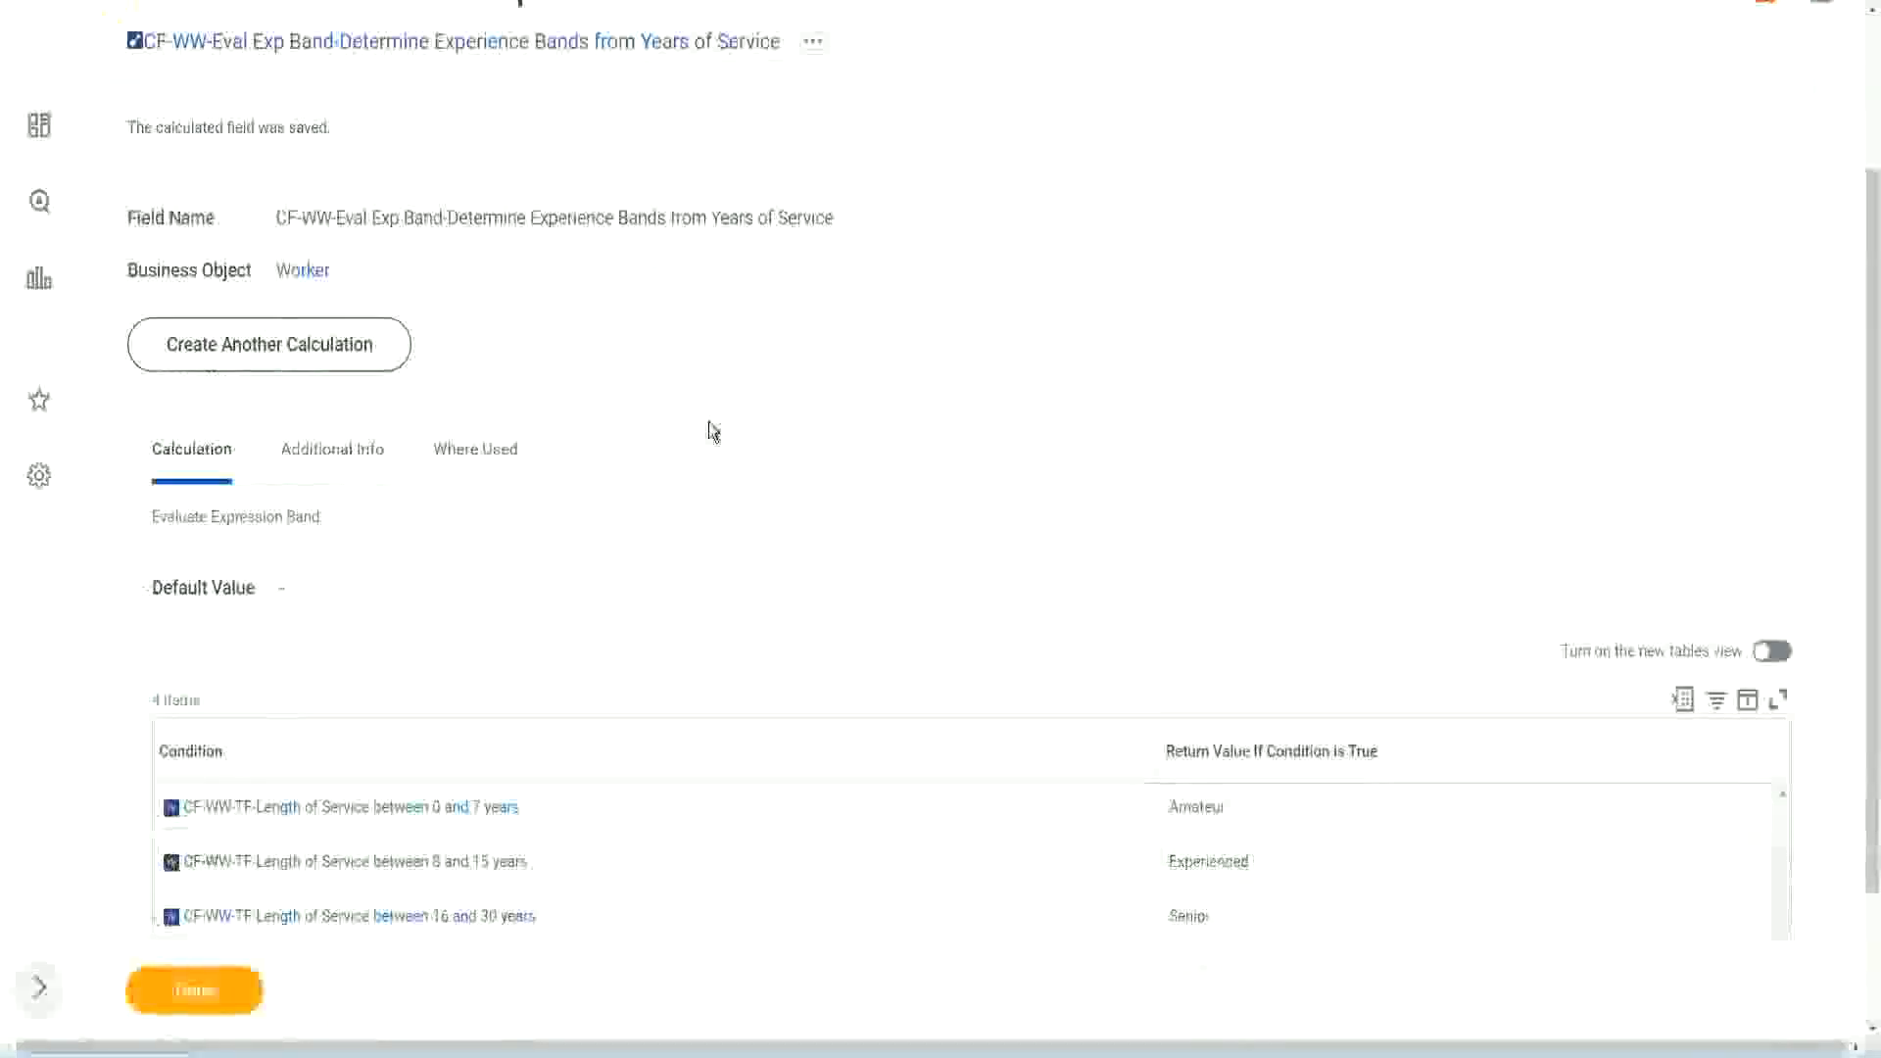
- Close the save confirmation and open the WW Employee Details custom report for editing
{"action": "left_click", "coordinate": [218, 988]}
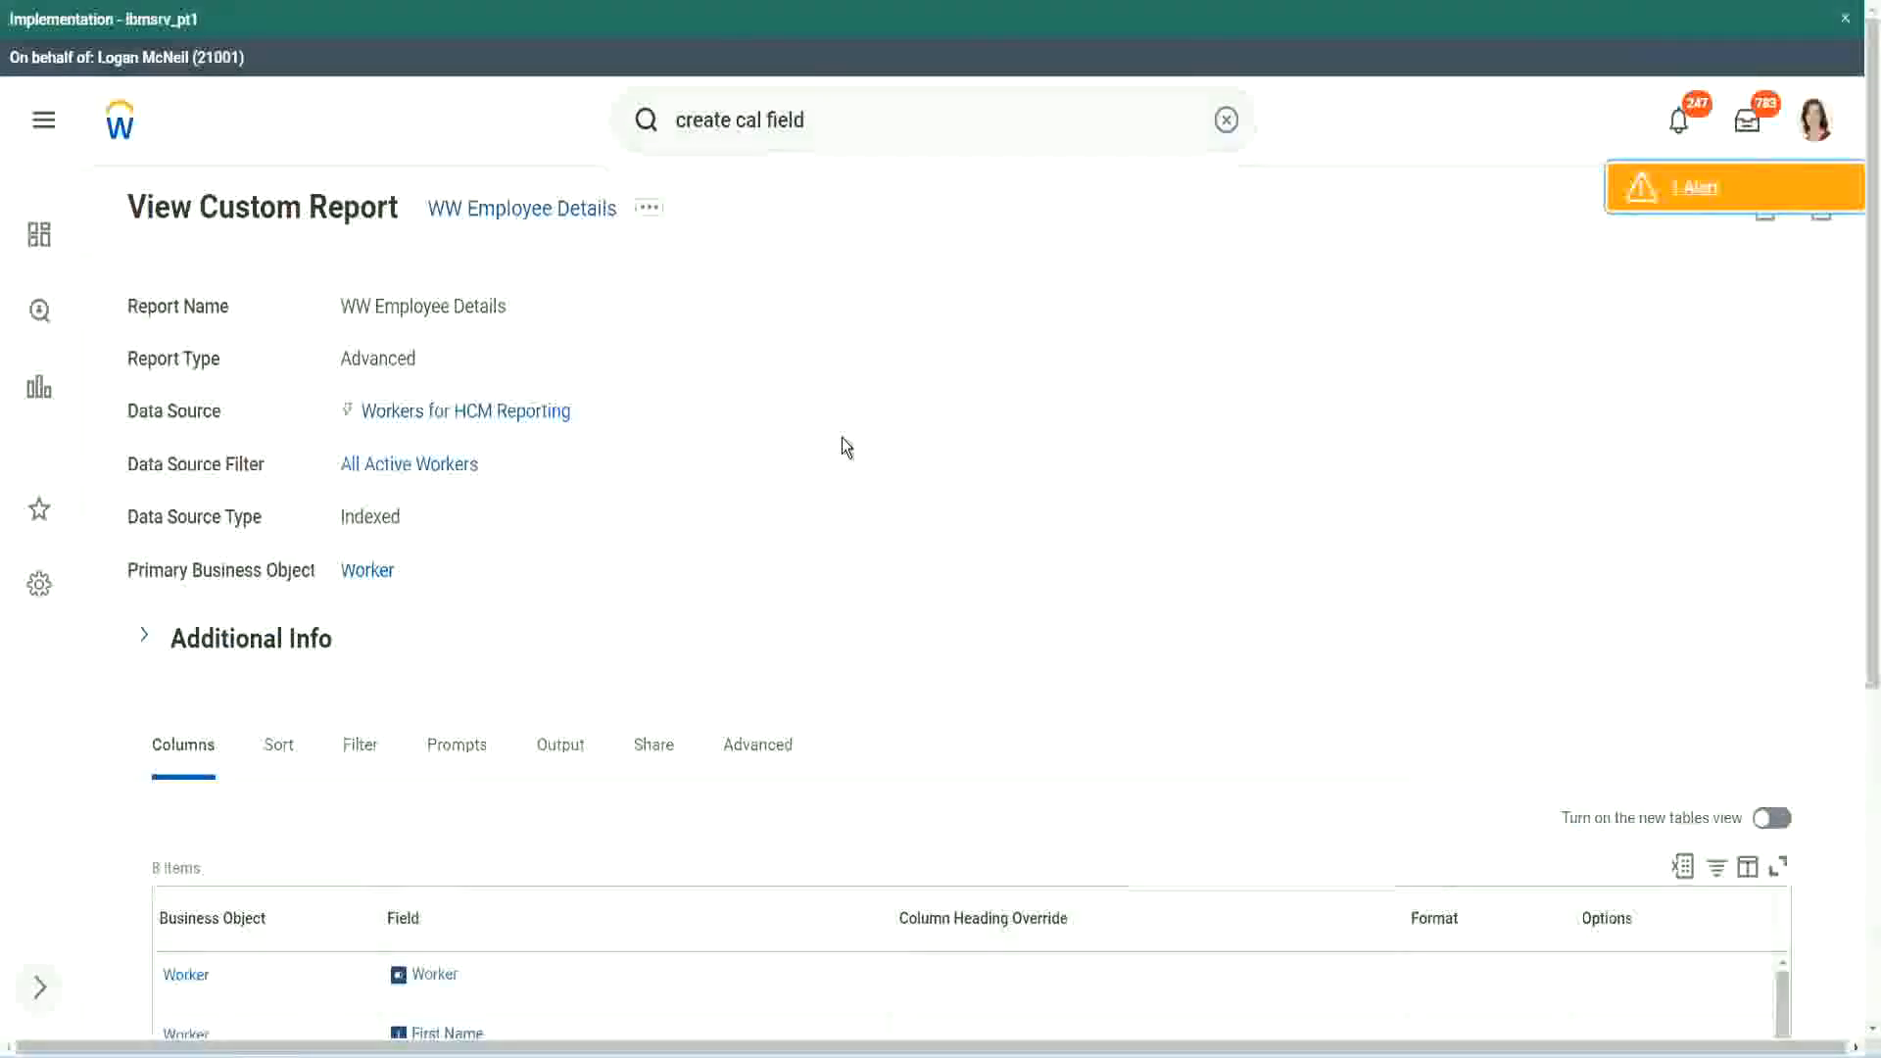
{"action": "scroll", "coordinate": [842, 437], "scroll_direction": "down", "scroll_amount": 3}
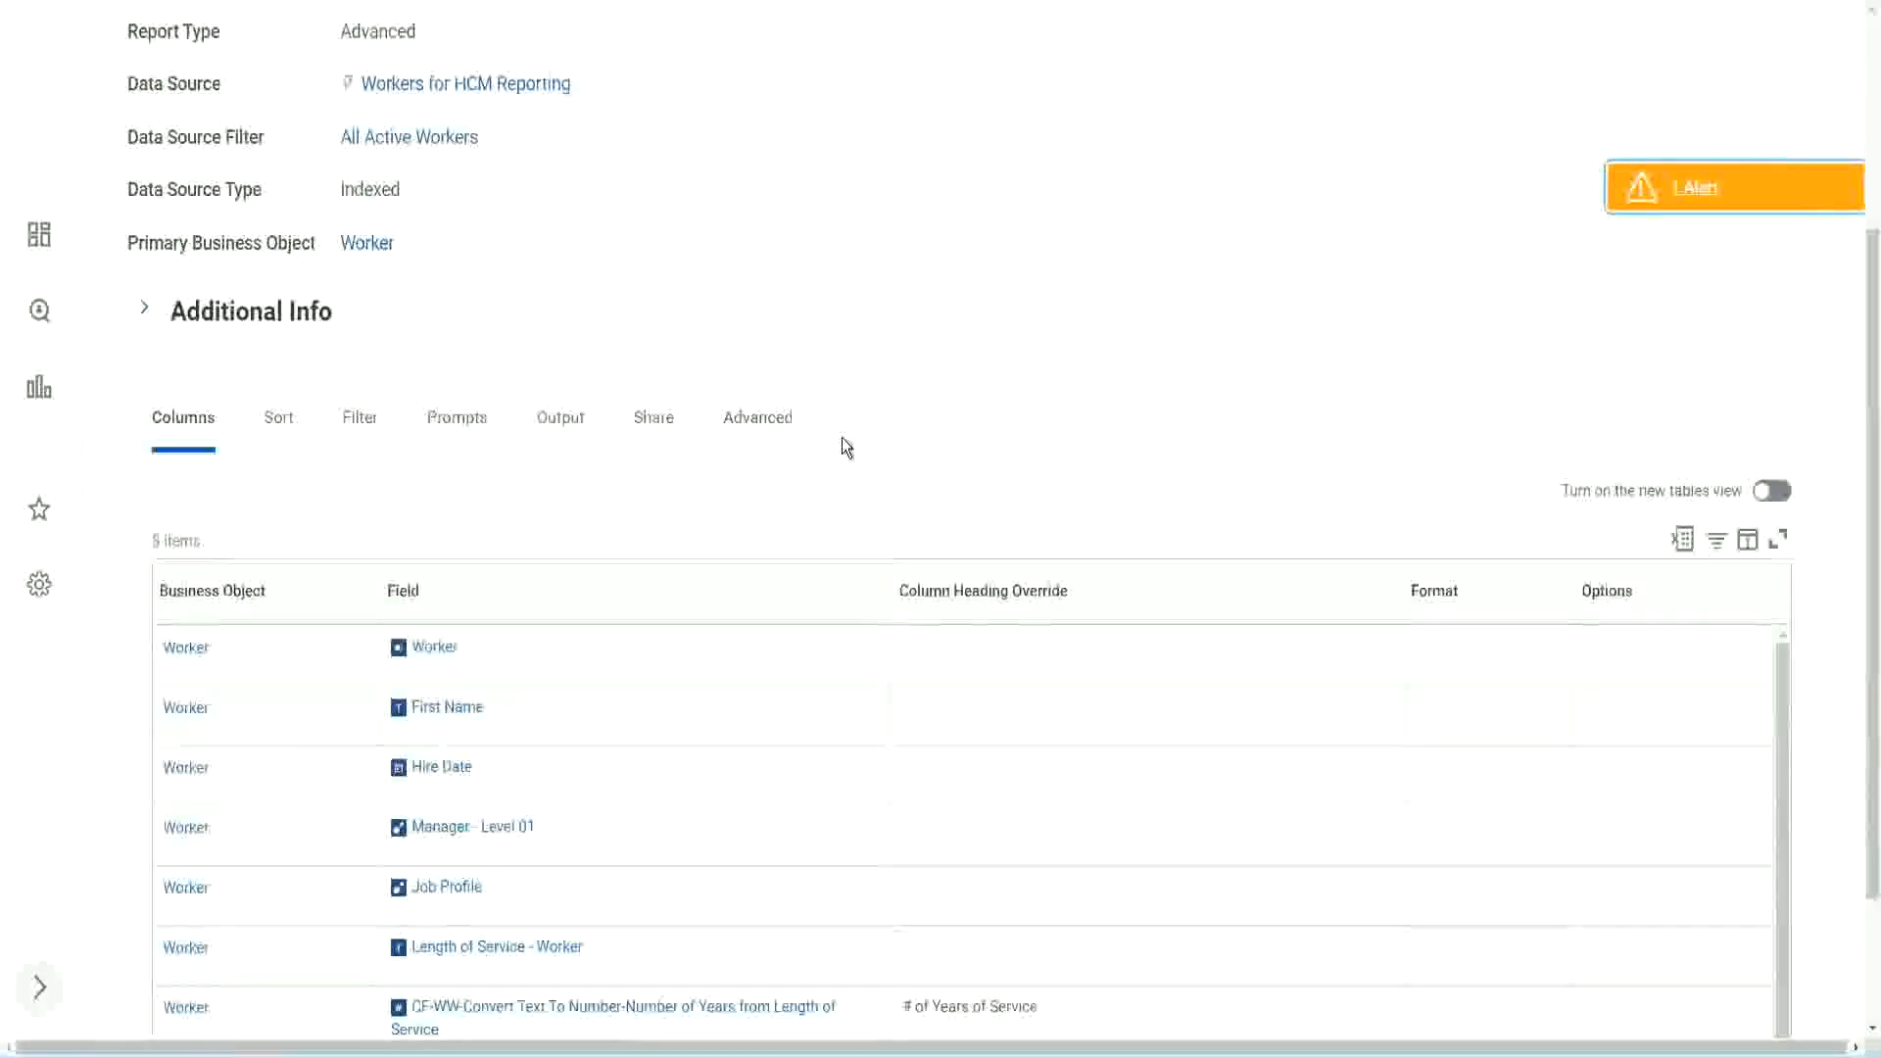
{"action": "scroll", "coordinate": [842, 437], "scroll_direction": "up", "scroll_amount": 3}
{"action": "left_click", "coordinate": [649, 208]}
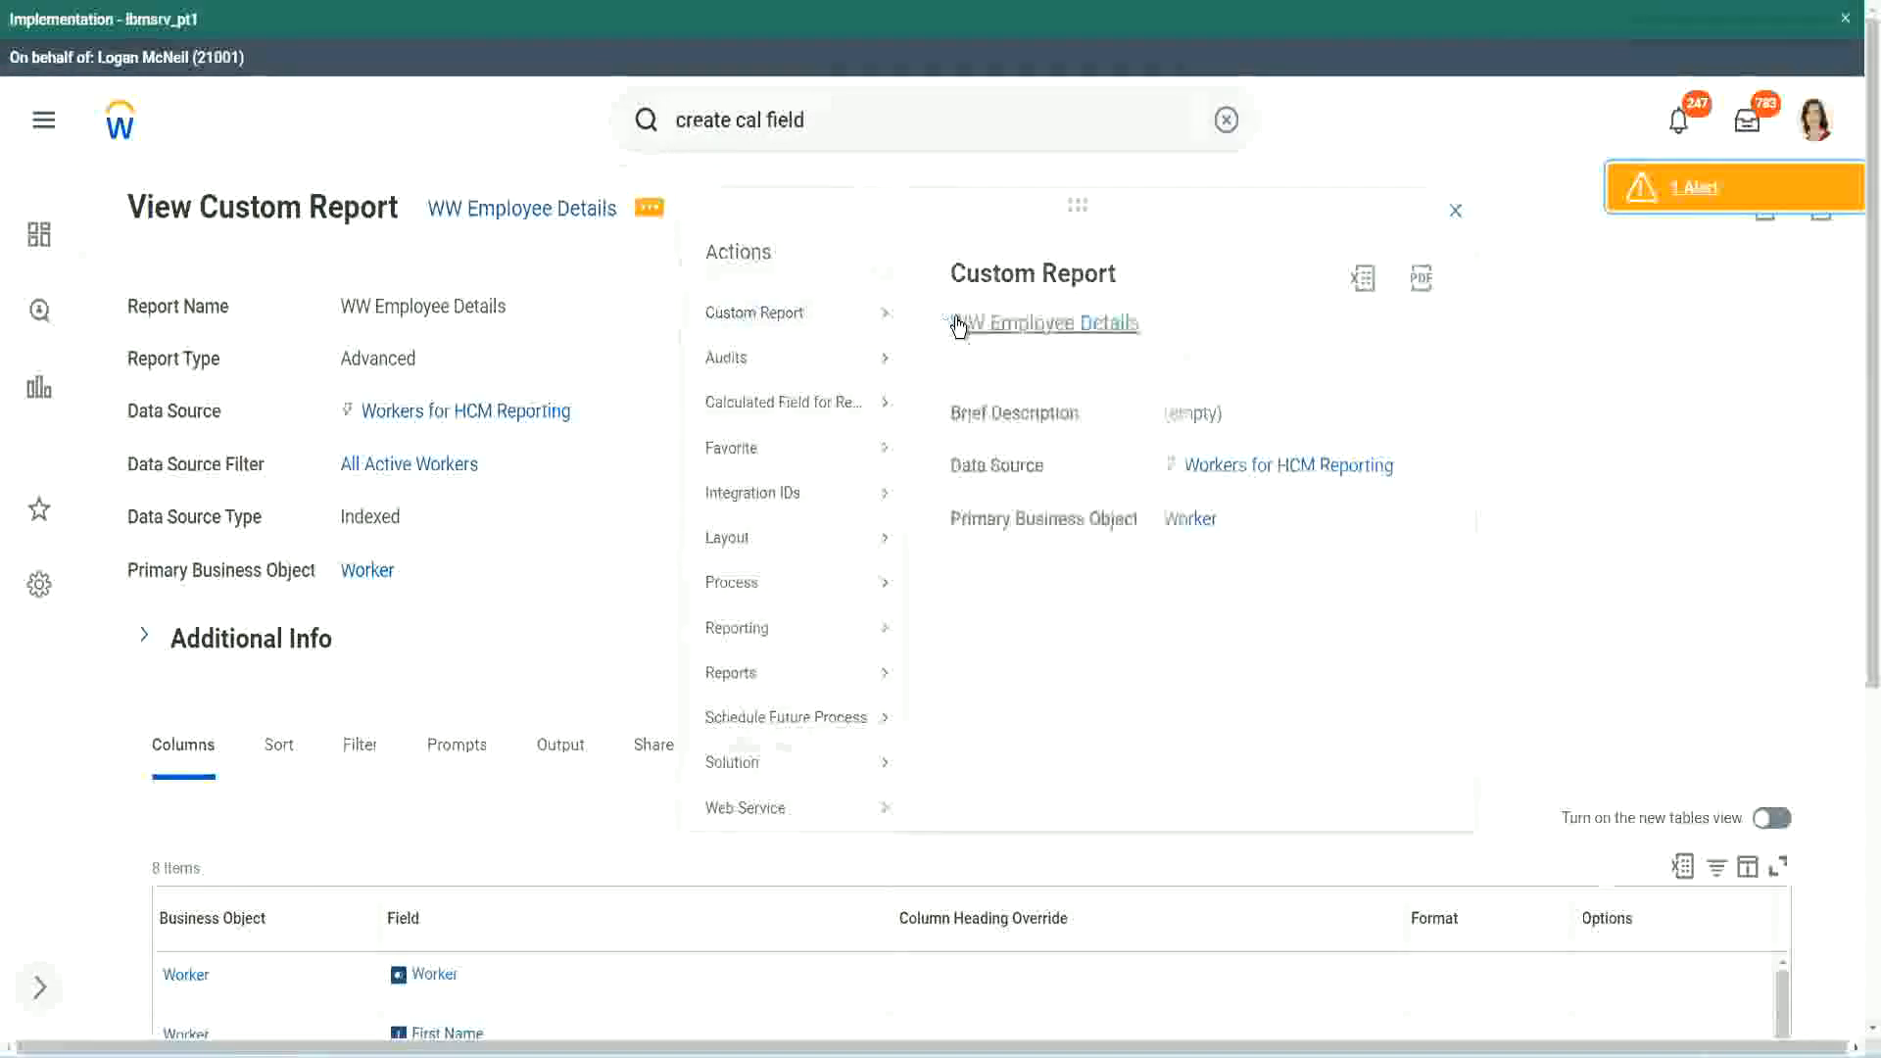
{"action": "left_click", "coordinate": [957, 324]}
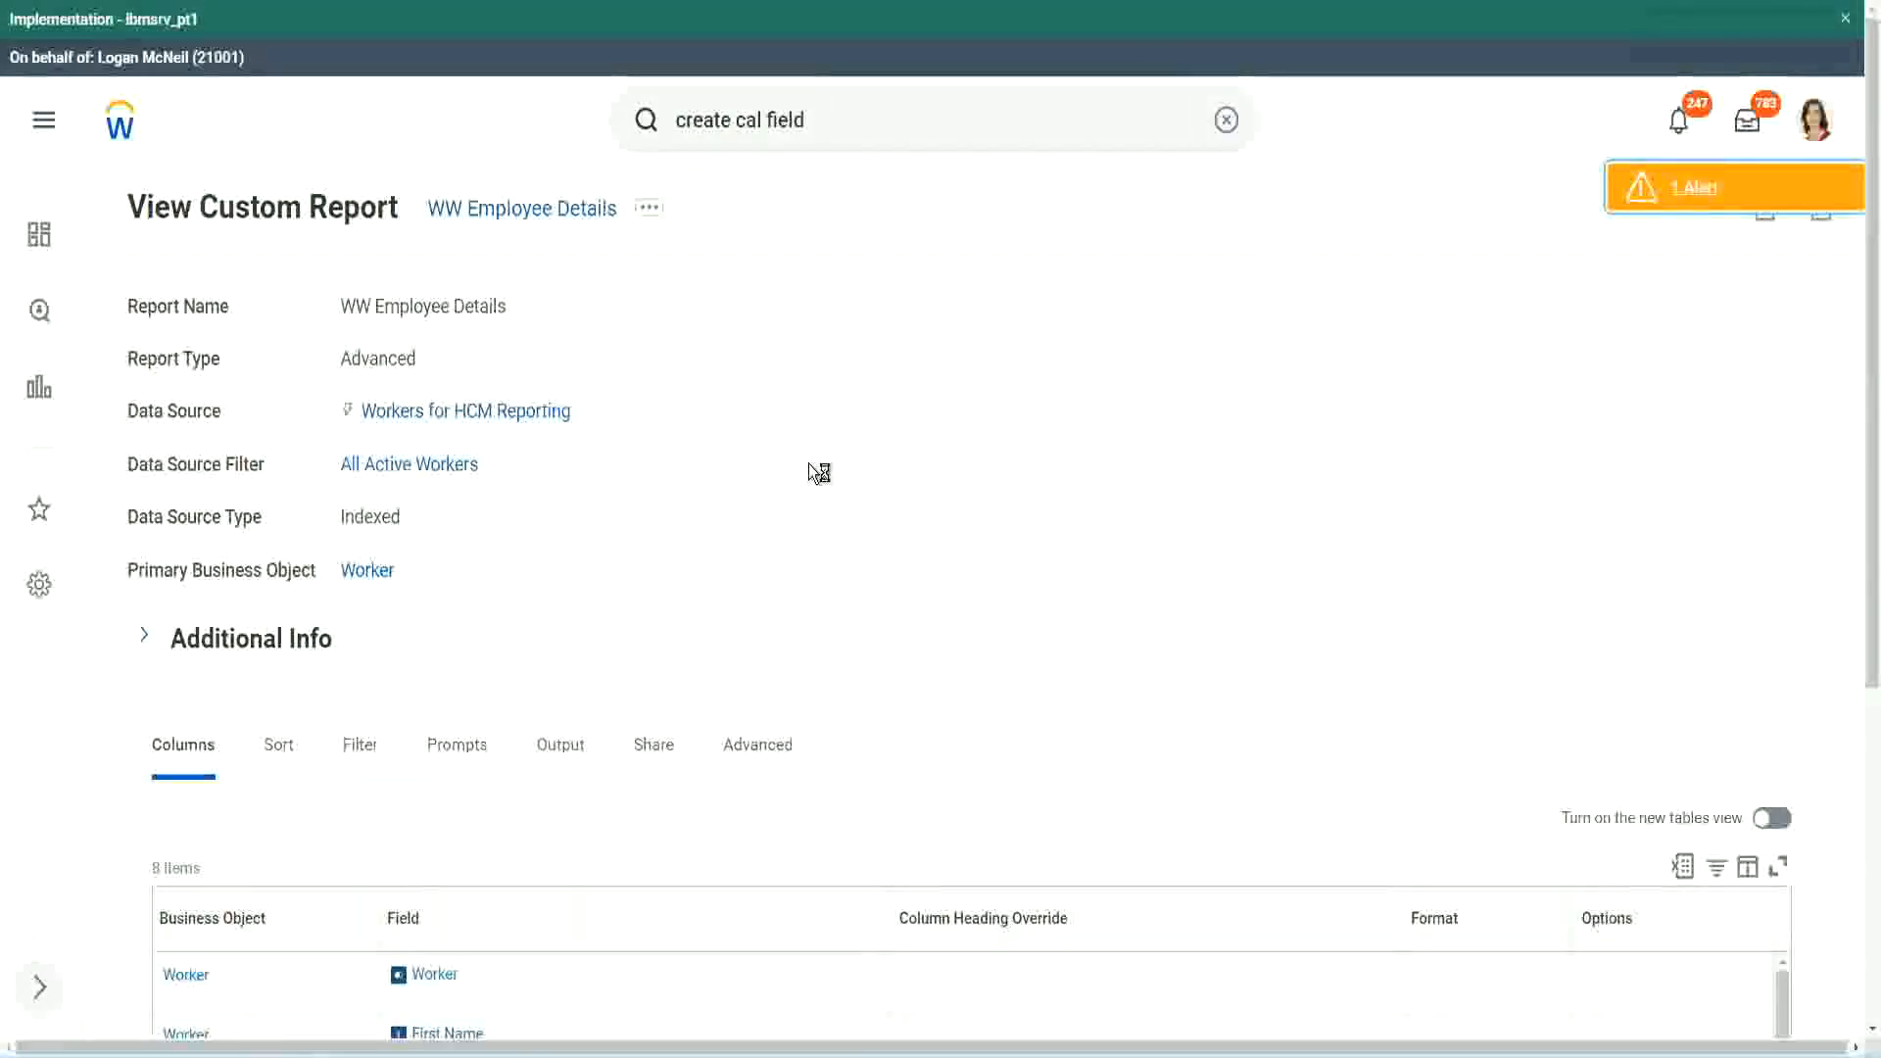
{"action": "scroll", "coordinate": [808, 463], "scroll_direction": "down", "scroll_amount": 1}
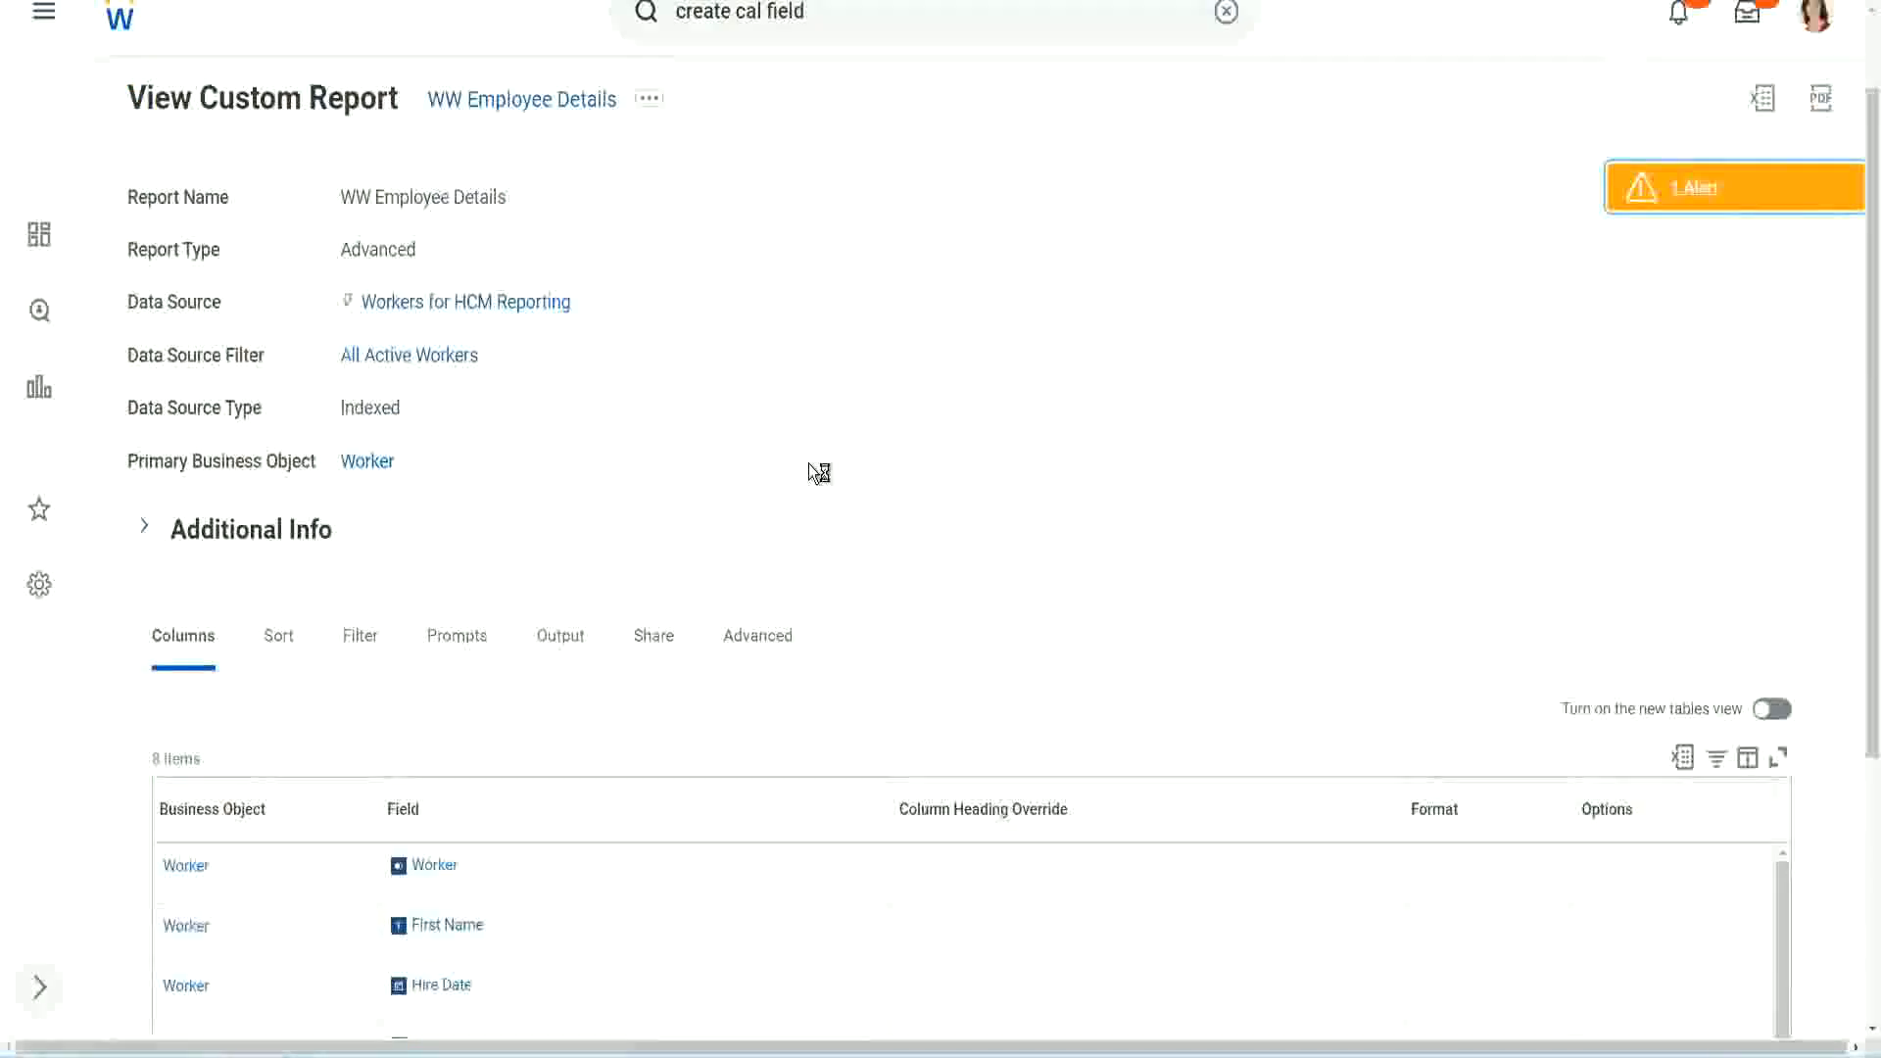
{"action": "scroll", "coordinate": [809, 462], "scroll_direction": "down", "scroll_amount": 4}
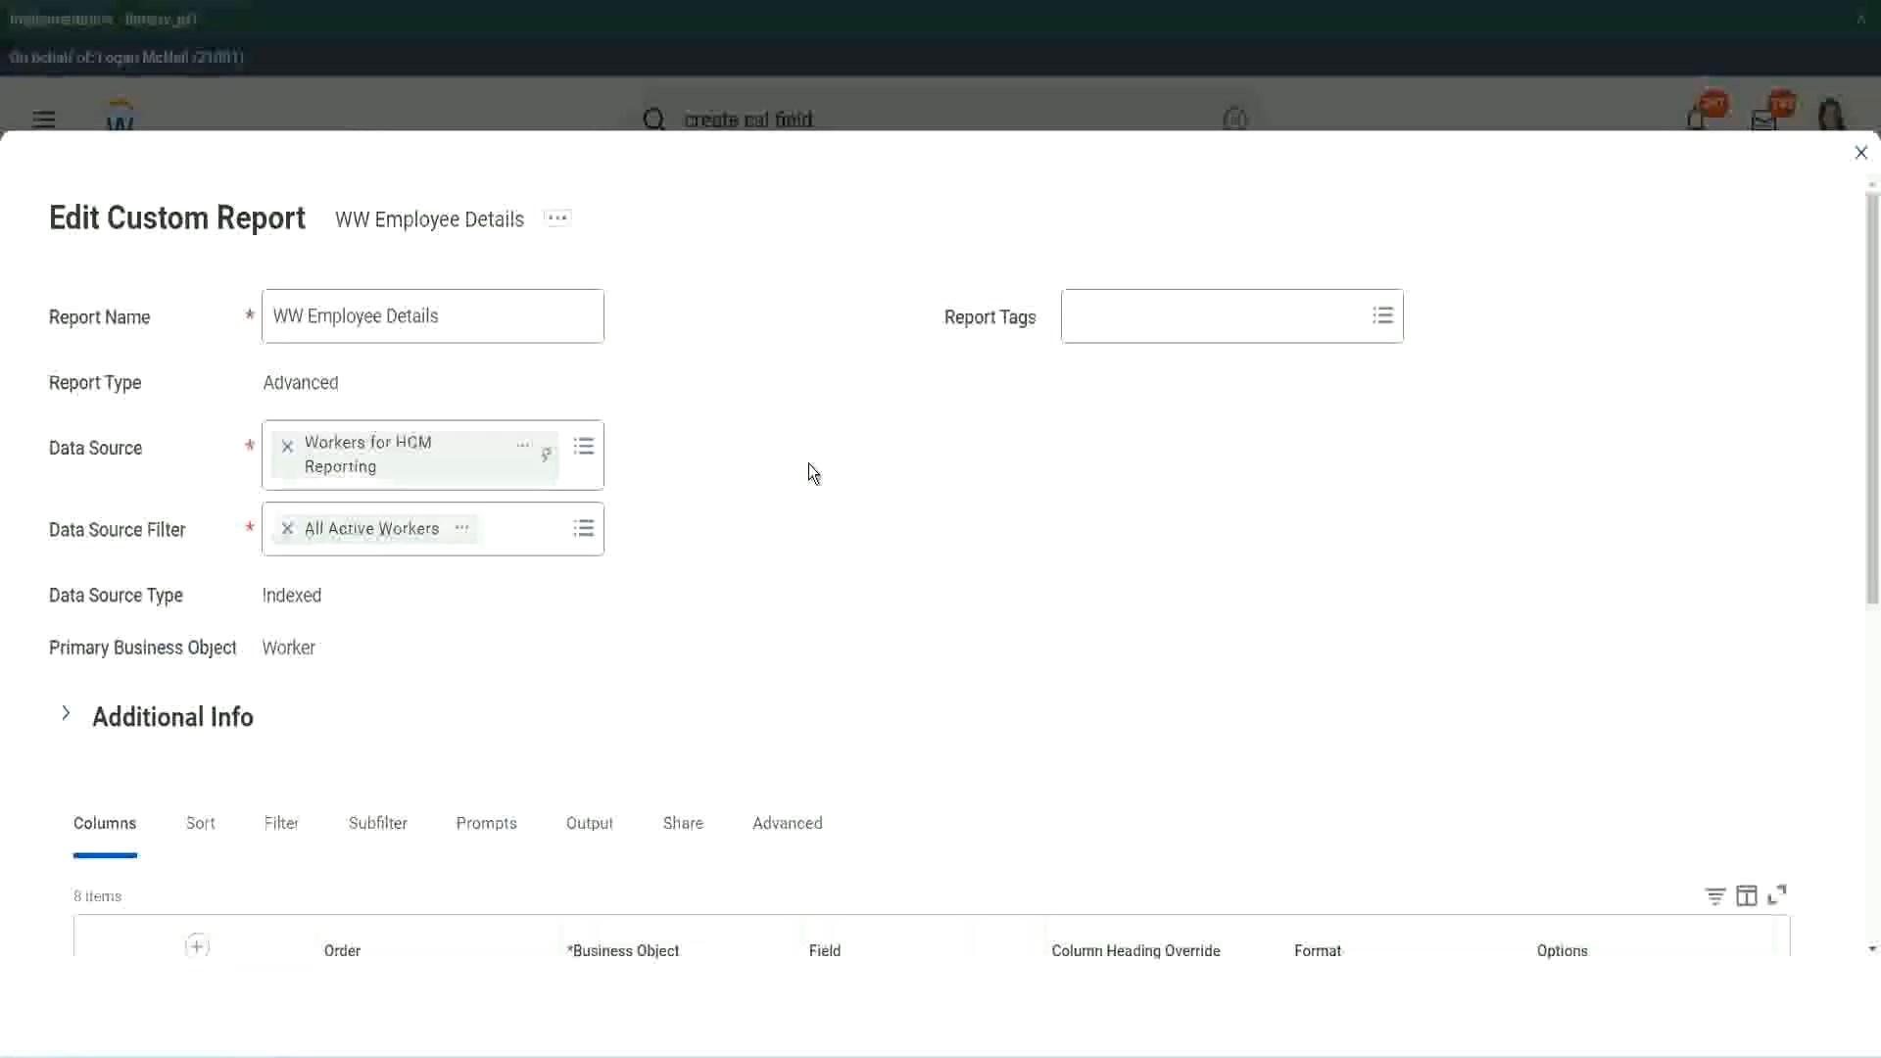
- Add a Worker column row after the Experience Bands column and search its field for the copied calculated field name
{"action": "scroll", "coordinate": [808, 462], "scroll_direction": "down", "scroll_amount": 8}
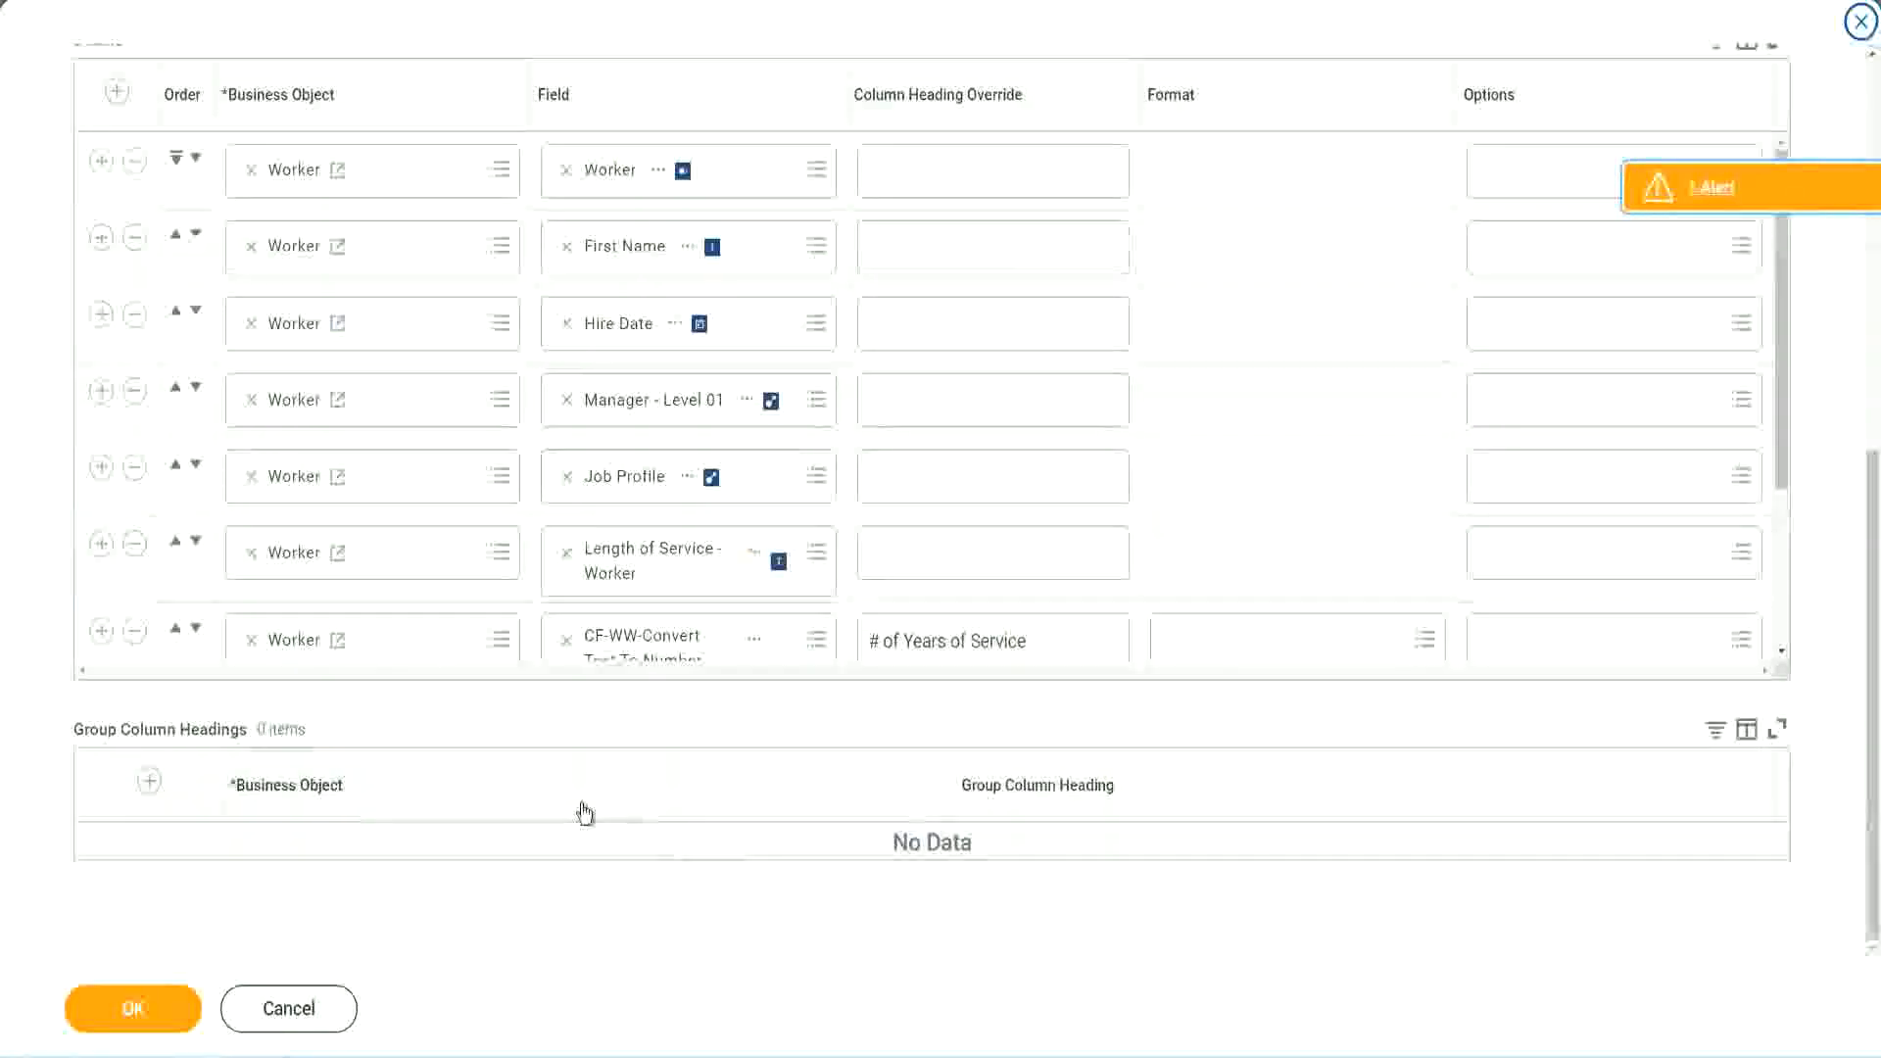
{"action": "scroll", "coordinate": [344, 538], "scroll_direction": "down", "scroll_amount": 3}
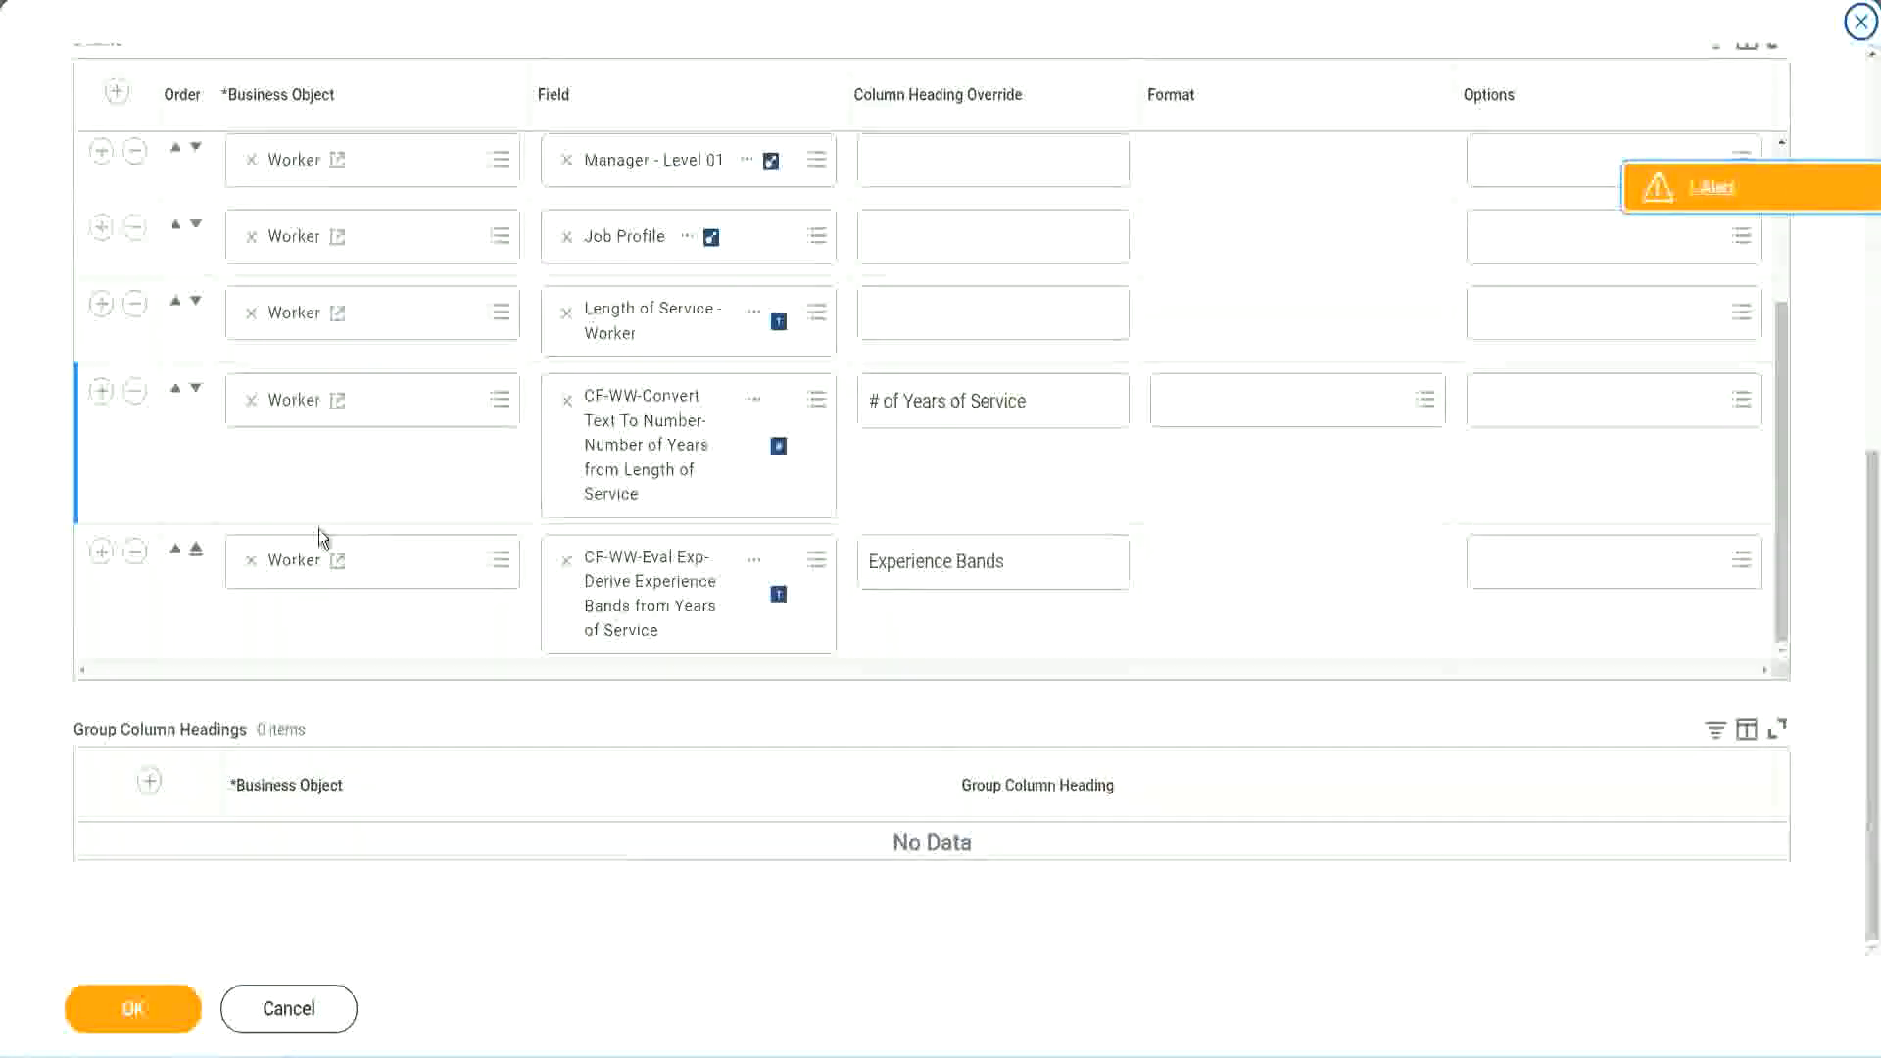
{"action": "left_click", "coordinate": [101, 551]}
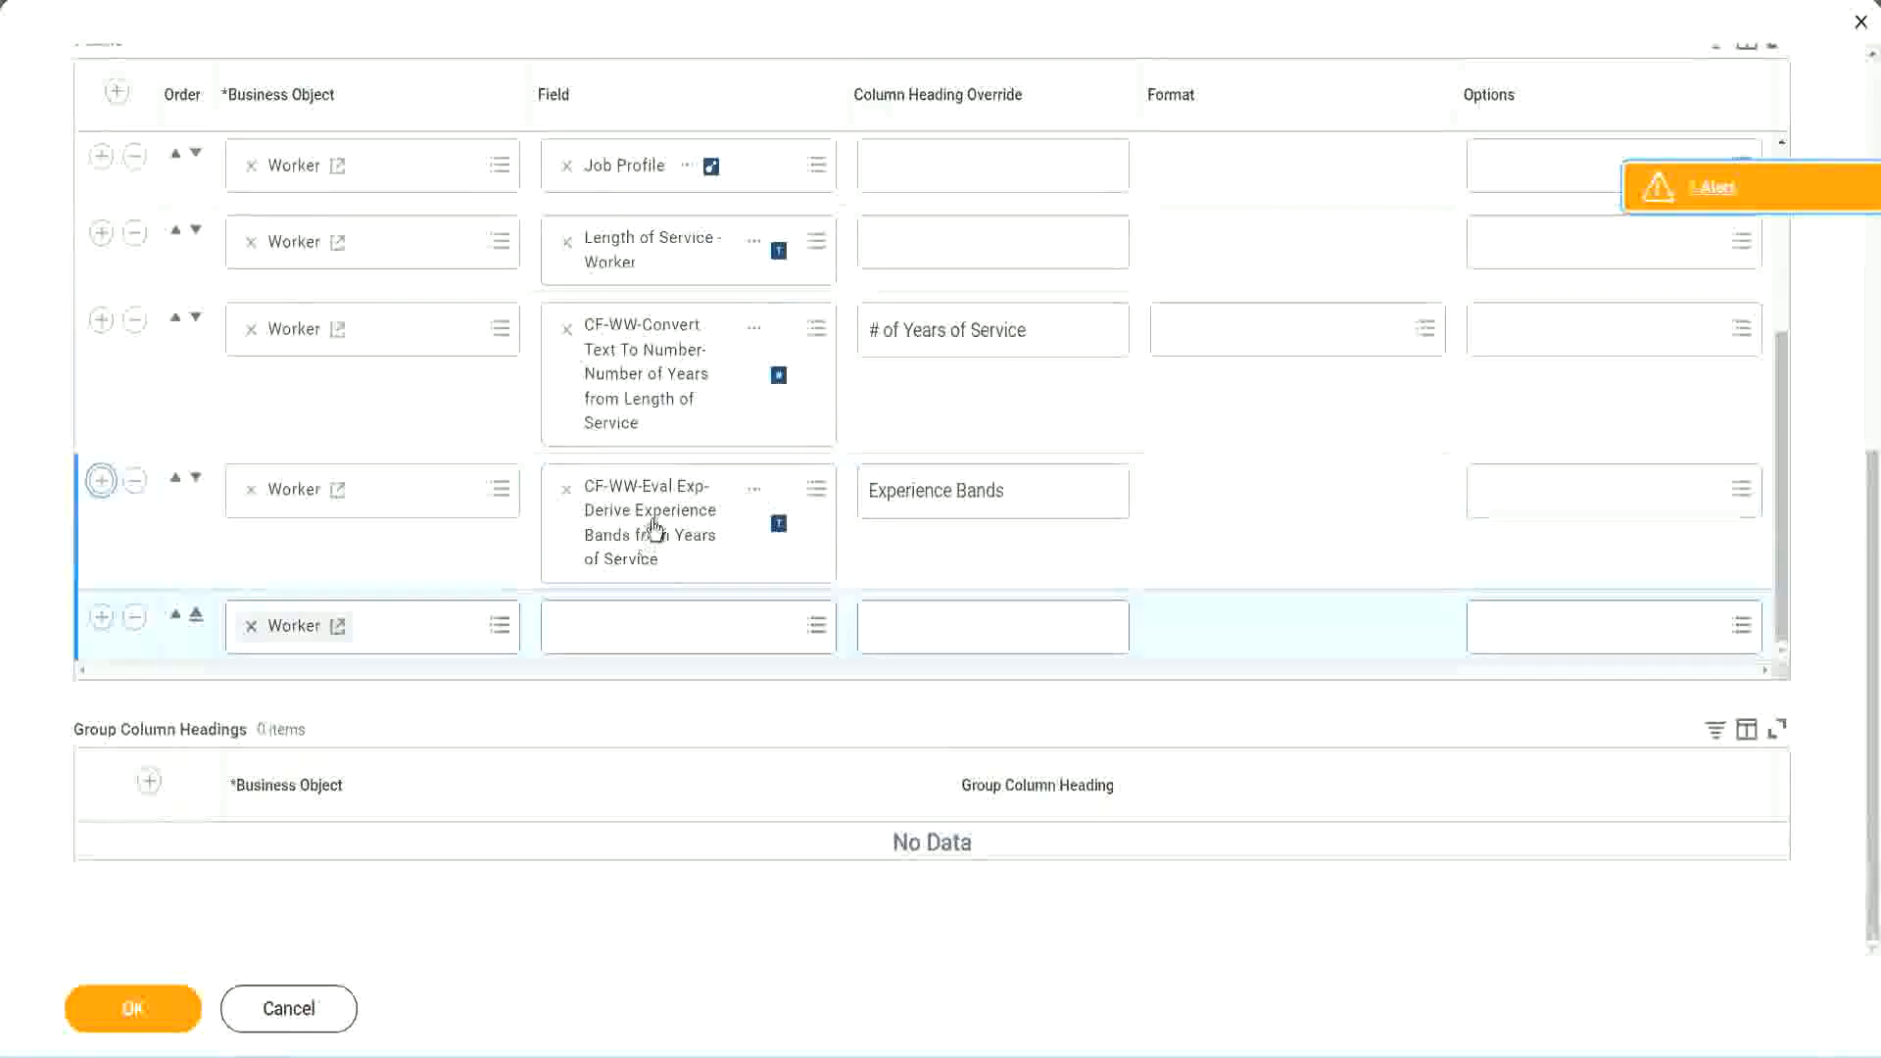
{"action": "right_click", "coordinate": [652, 532]}
{"action": "left_click", "coordinate": [710, 632]}
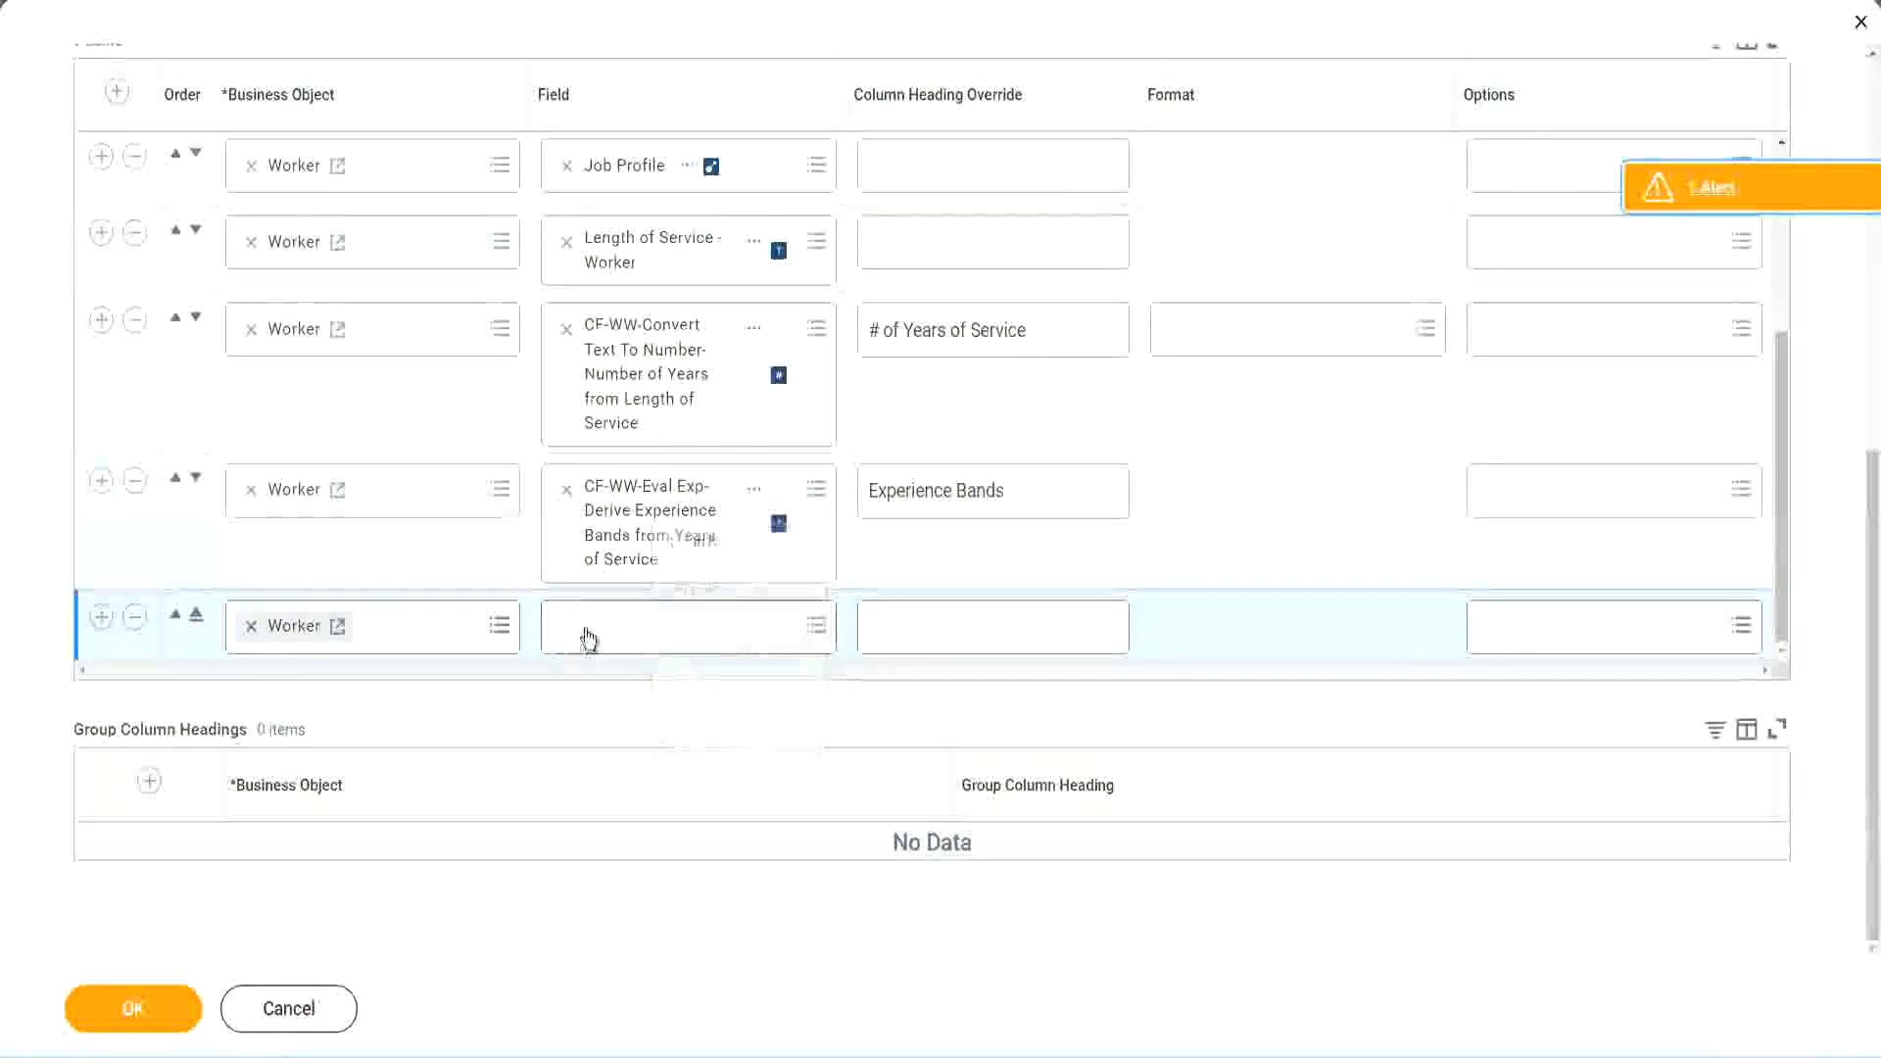
{"action": "left_click", "coordinate": [702, 638]}
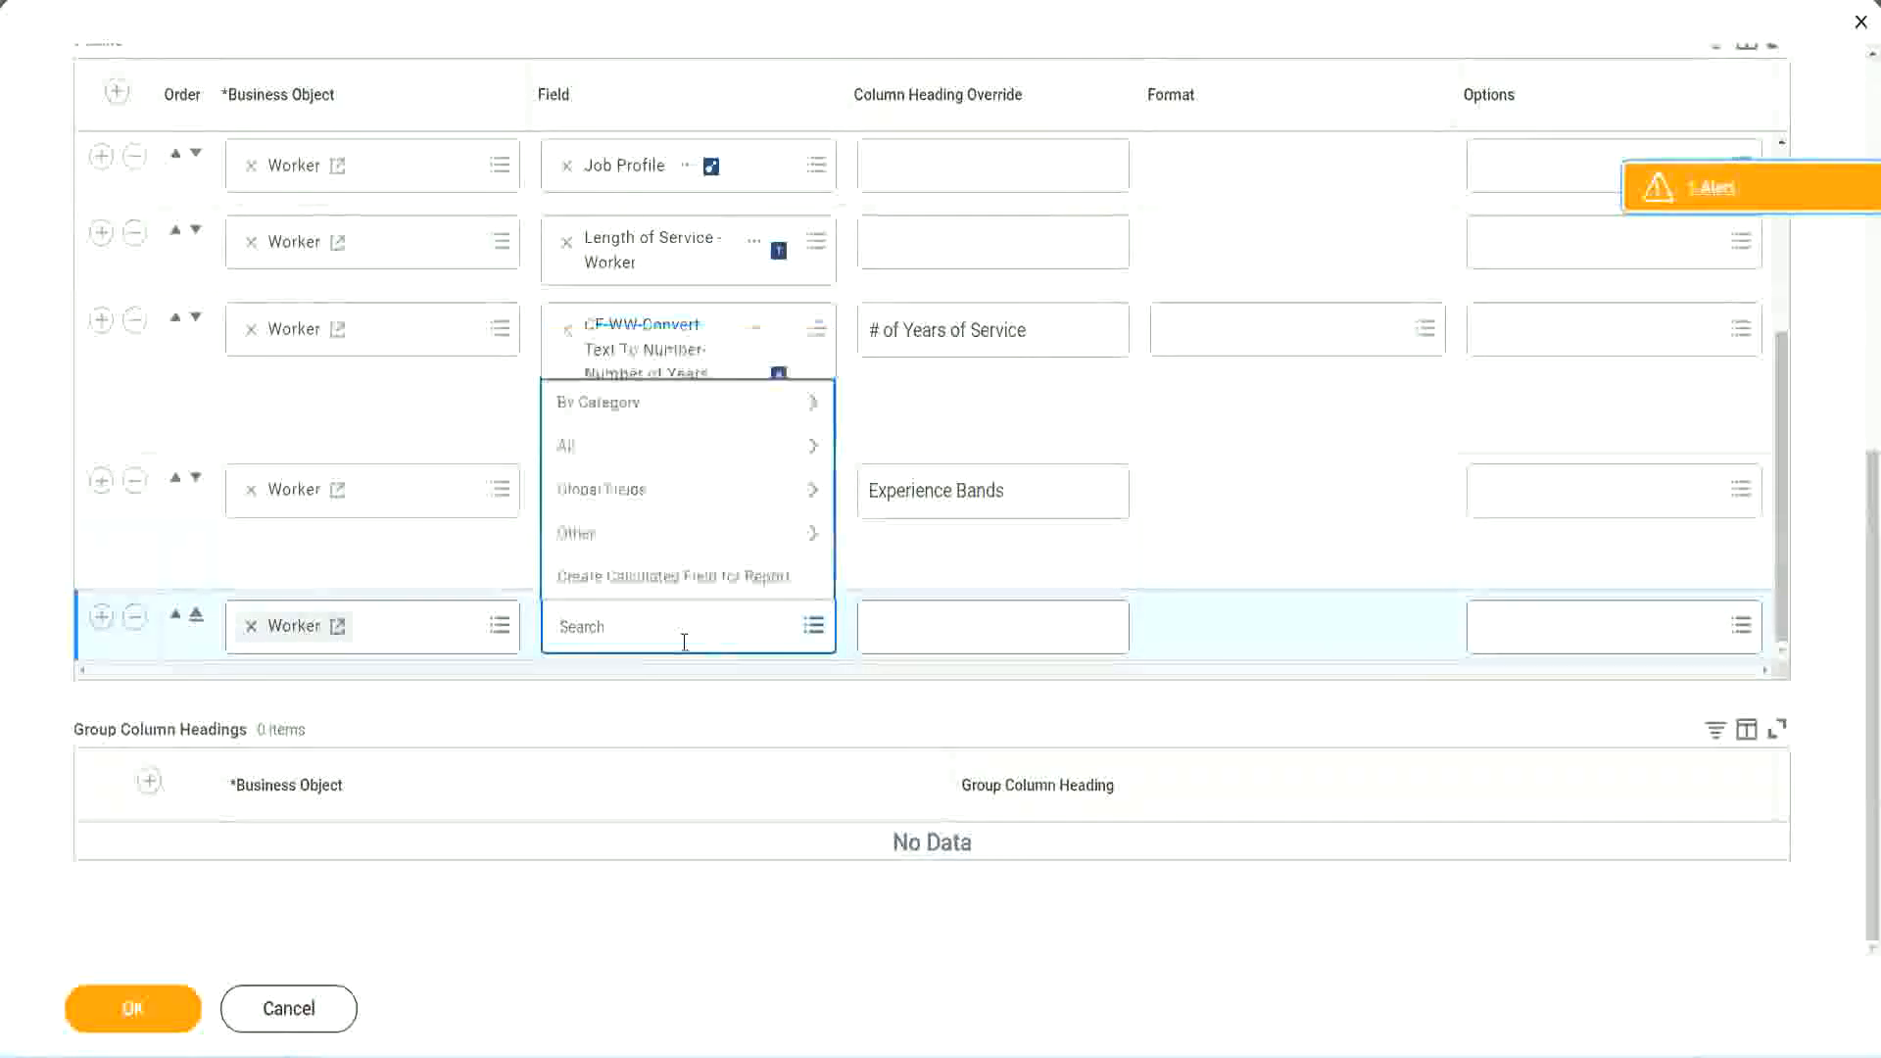
{"action": "key", "text": "ctrl+v"}
{"action": "key", "text": "Return"}
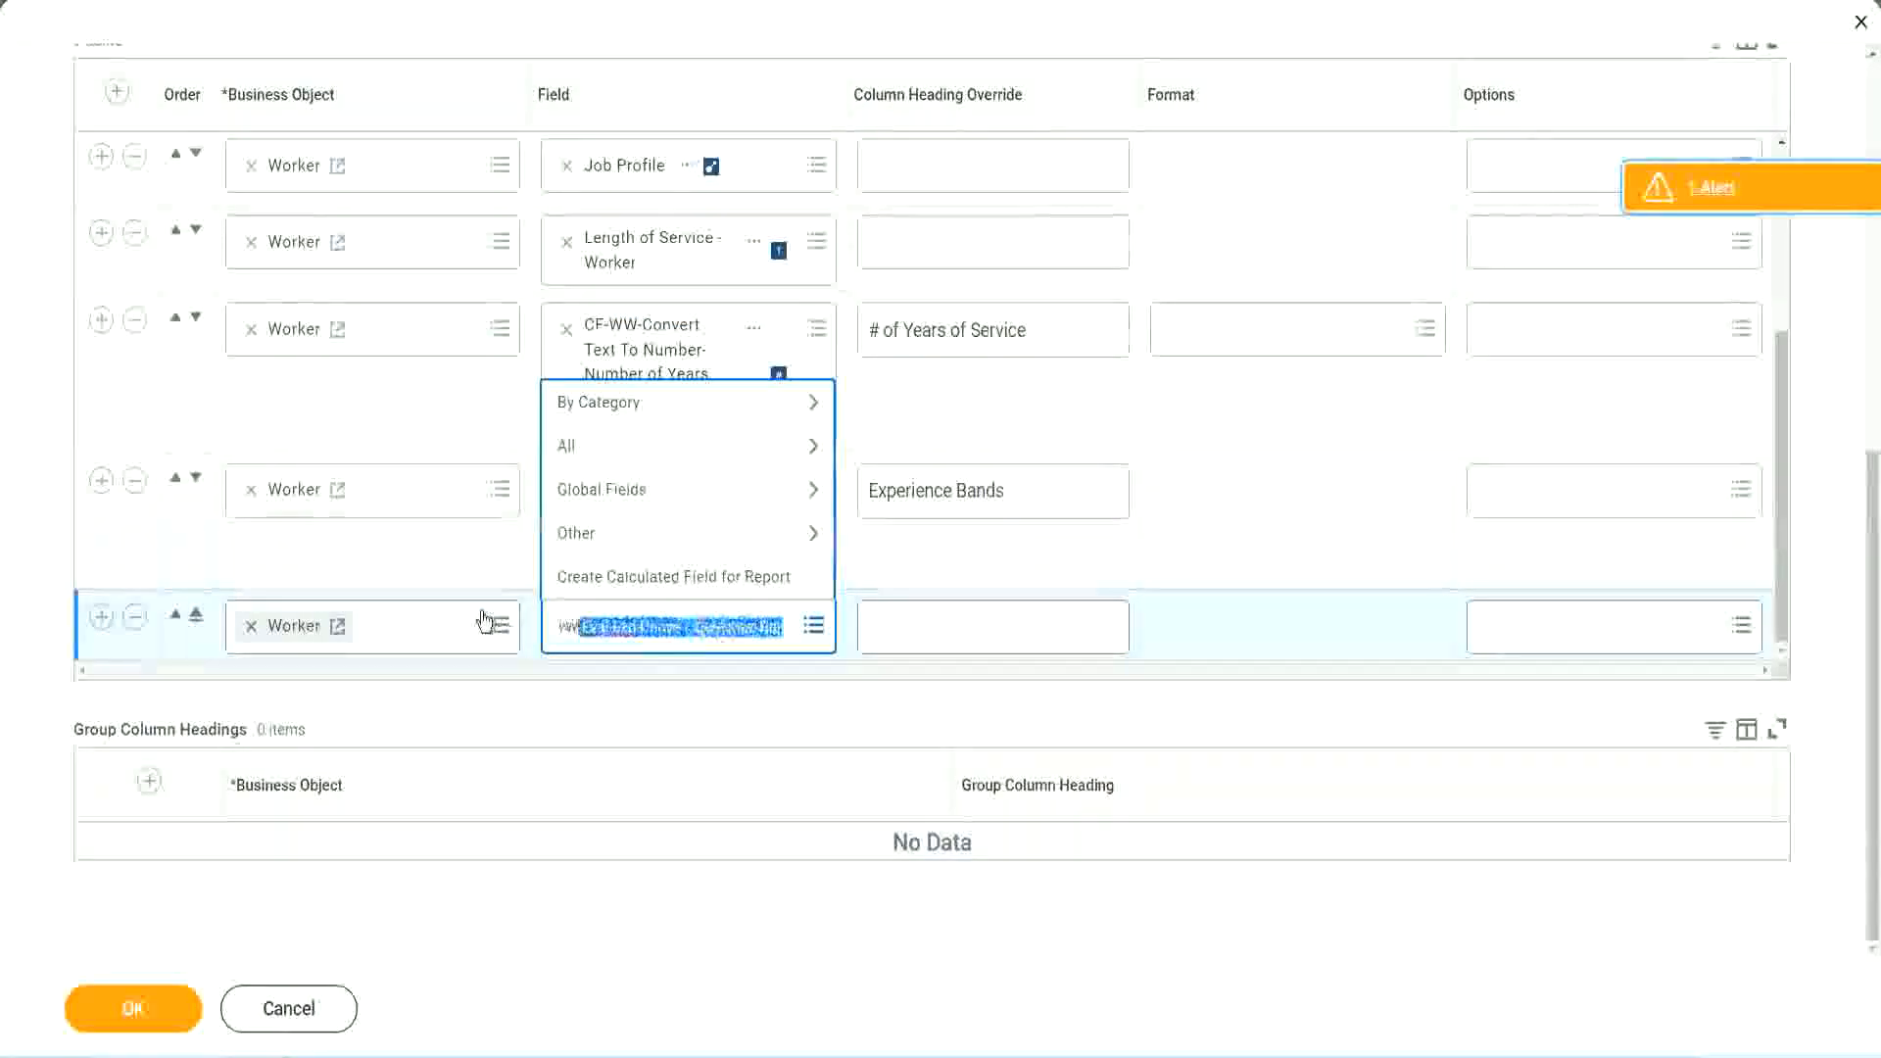
- Shorten the field search to CF-WW-Eval Exp Band and select CF-WW-Eval Exp Band-Determine Experience Bands from Years of Service for the new column
{"action": "left_click", "coordinate": [703, 639]}
{"action": "key", "text": "Delete"}
{"action": "key", "text": "Delete"}
{"action": "key", "text": "Delete"}
{"action": "key", "text": "Delete"}
{"action": "key", "text": "Delete"}
{"action": "key", "text": "Delete"}
{"action": "key", "text": "Delete"}
{"action": "key", "text": "Delete"}
{"action": "key", "text": "Delete"}
{"action": "key", "text": "Delete"}
{"action": "key", "text": "Delete"}
{"action": "key", "text": "Delete"}
{"action": "key", "text": "Delete"}
{"action": "key", "text": "Delete"}
{"action": "key", "text": "Delete"}
{"action": "key", "text": "Delete"}
{"action": "key", "text": "Delete"}
{"action": "key", "text": "Delete"}
{"action": "key", "text": "Delete"}
{"action": "key", "text": "Delete"}
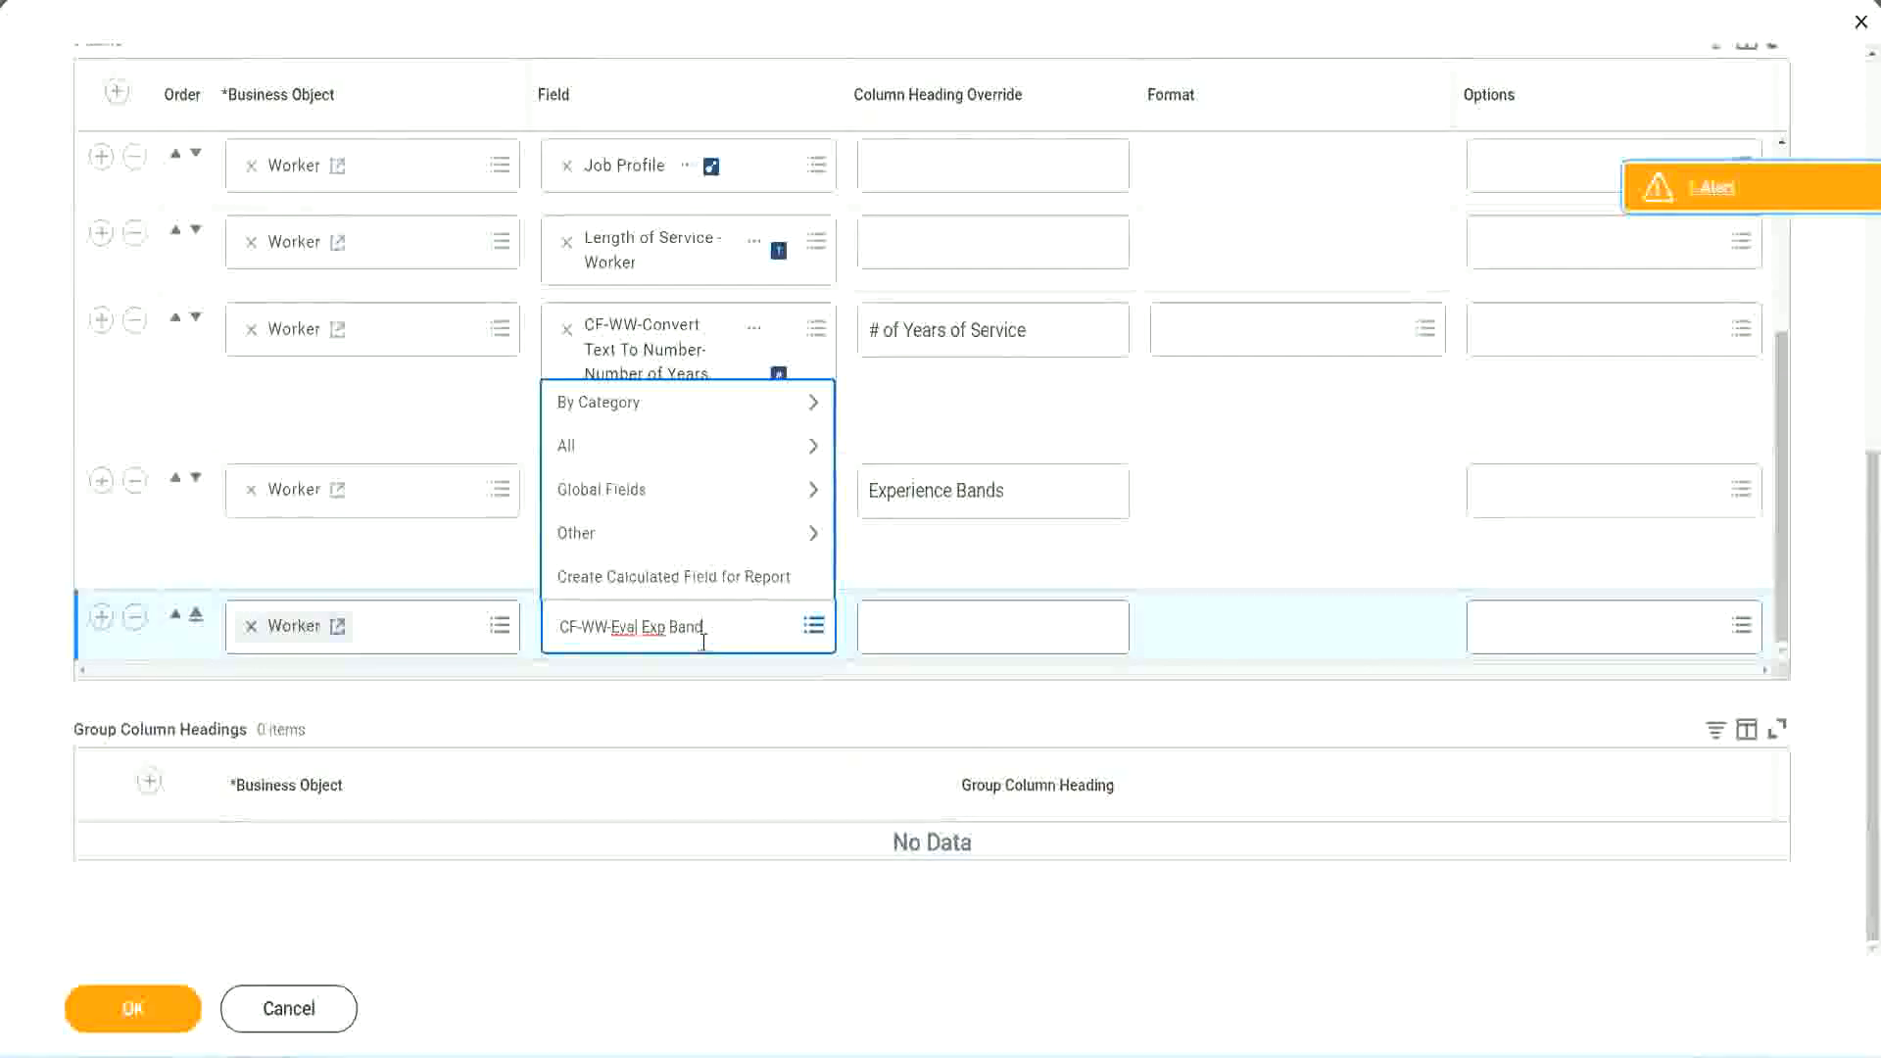
{"action": "key", "text": "Return"}
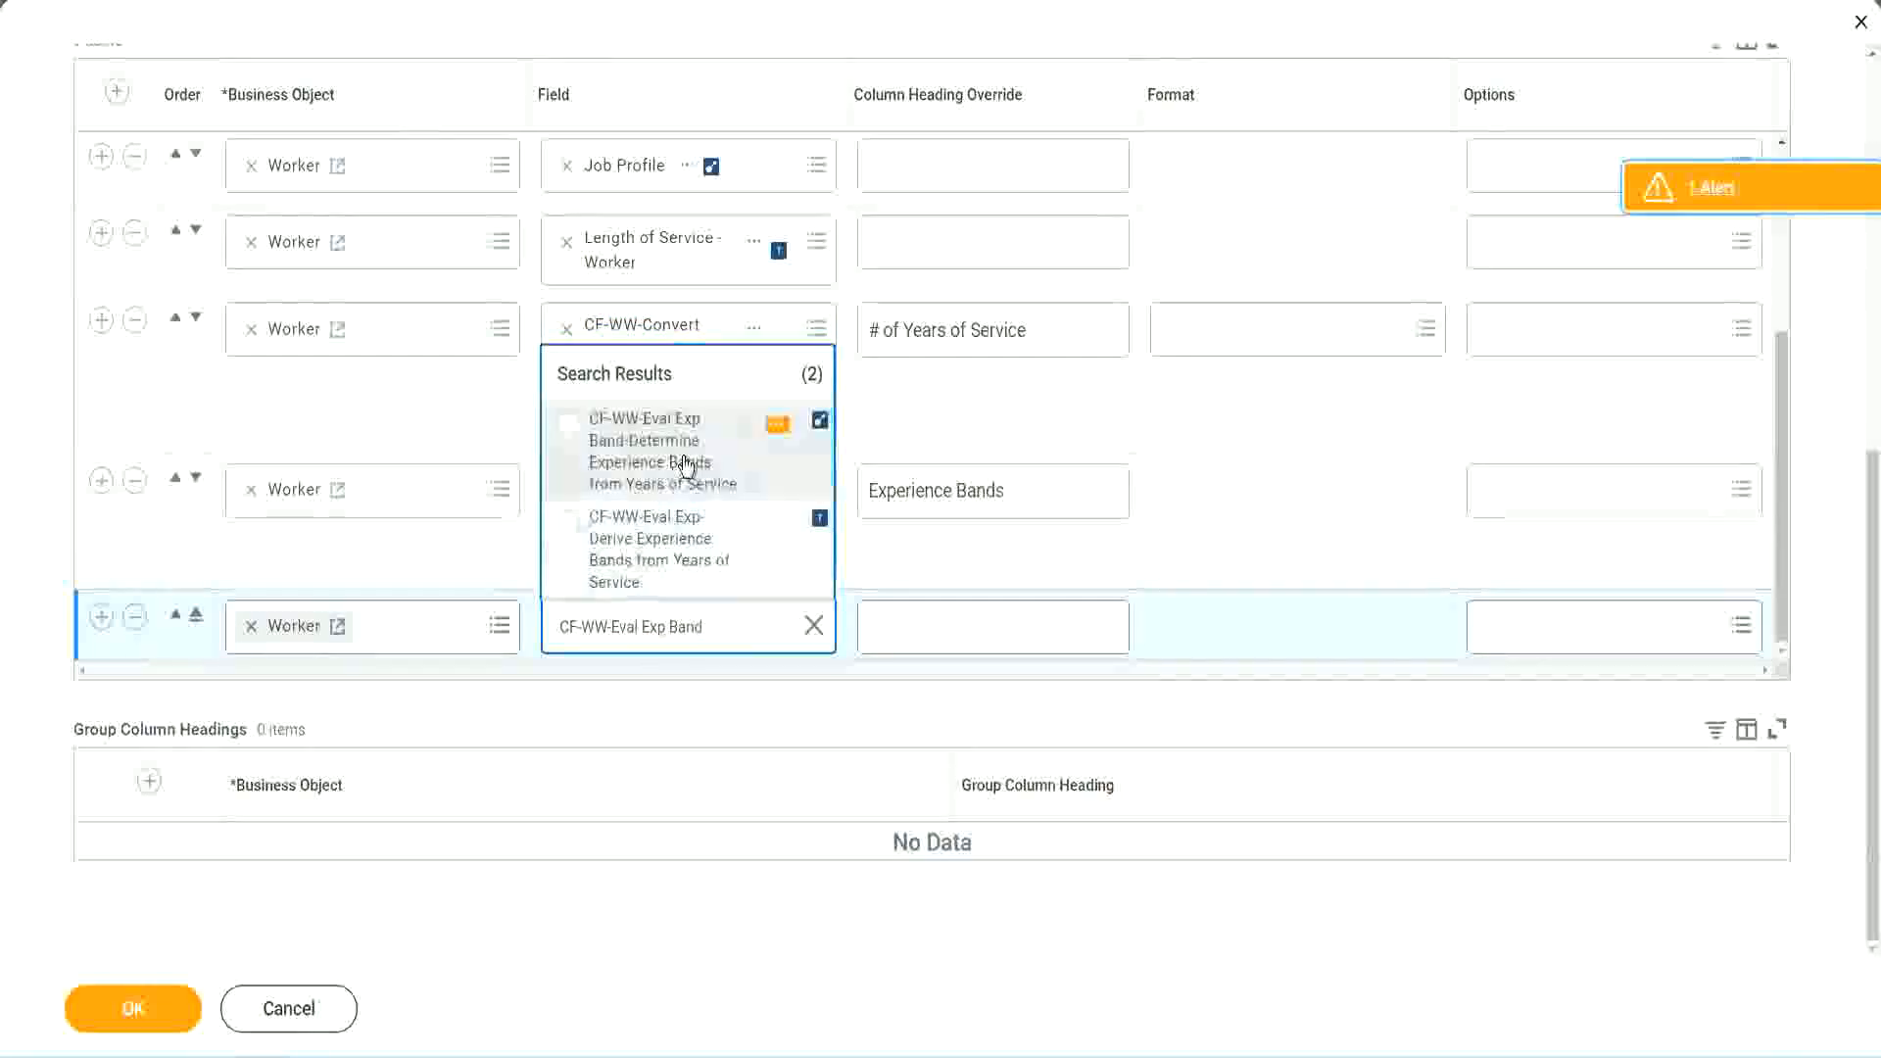
{"action": "left_click", "coordinate": [688, 464]}
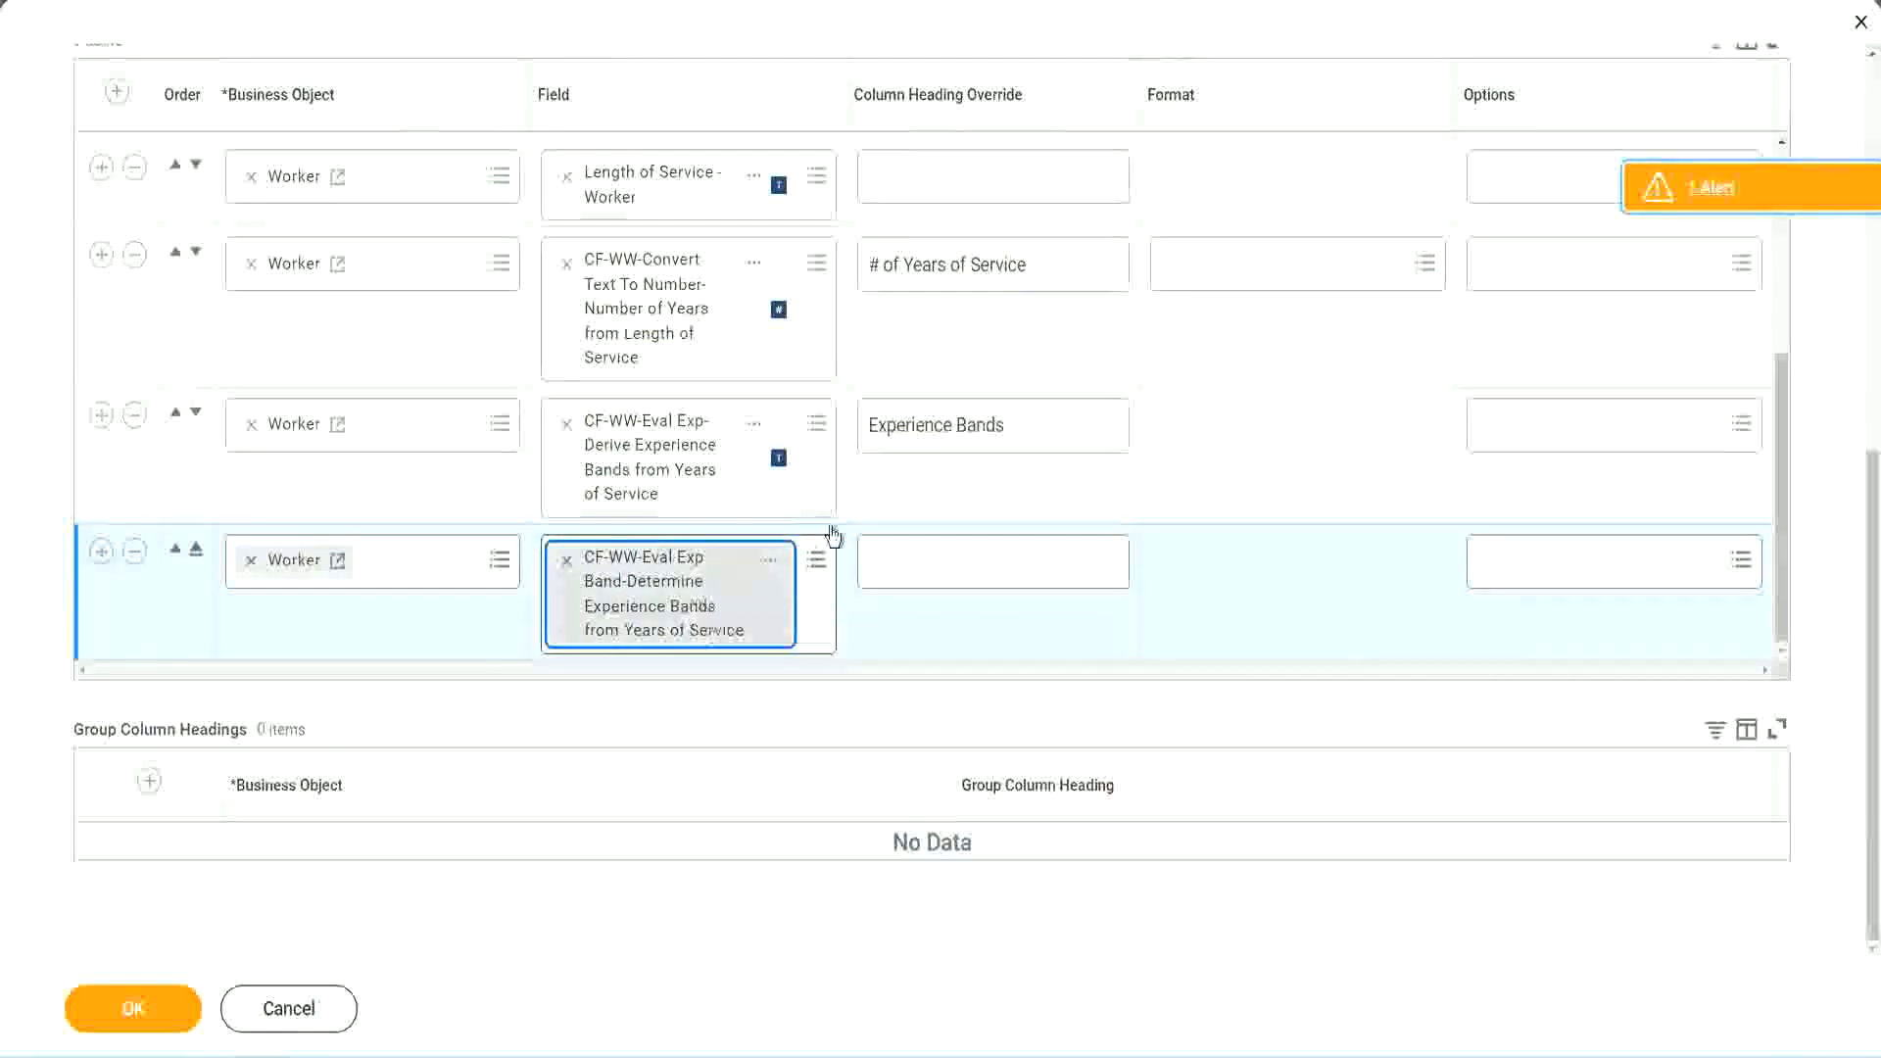
- Set the new column's heading override to "Experience Bands (Eval Exp Bands)", reusing the heading text of the existing Experience Bands column
{"action": "triple_click", "coordinate": [1034, 426]}
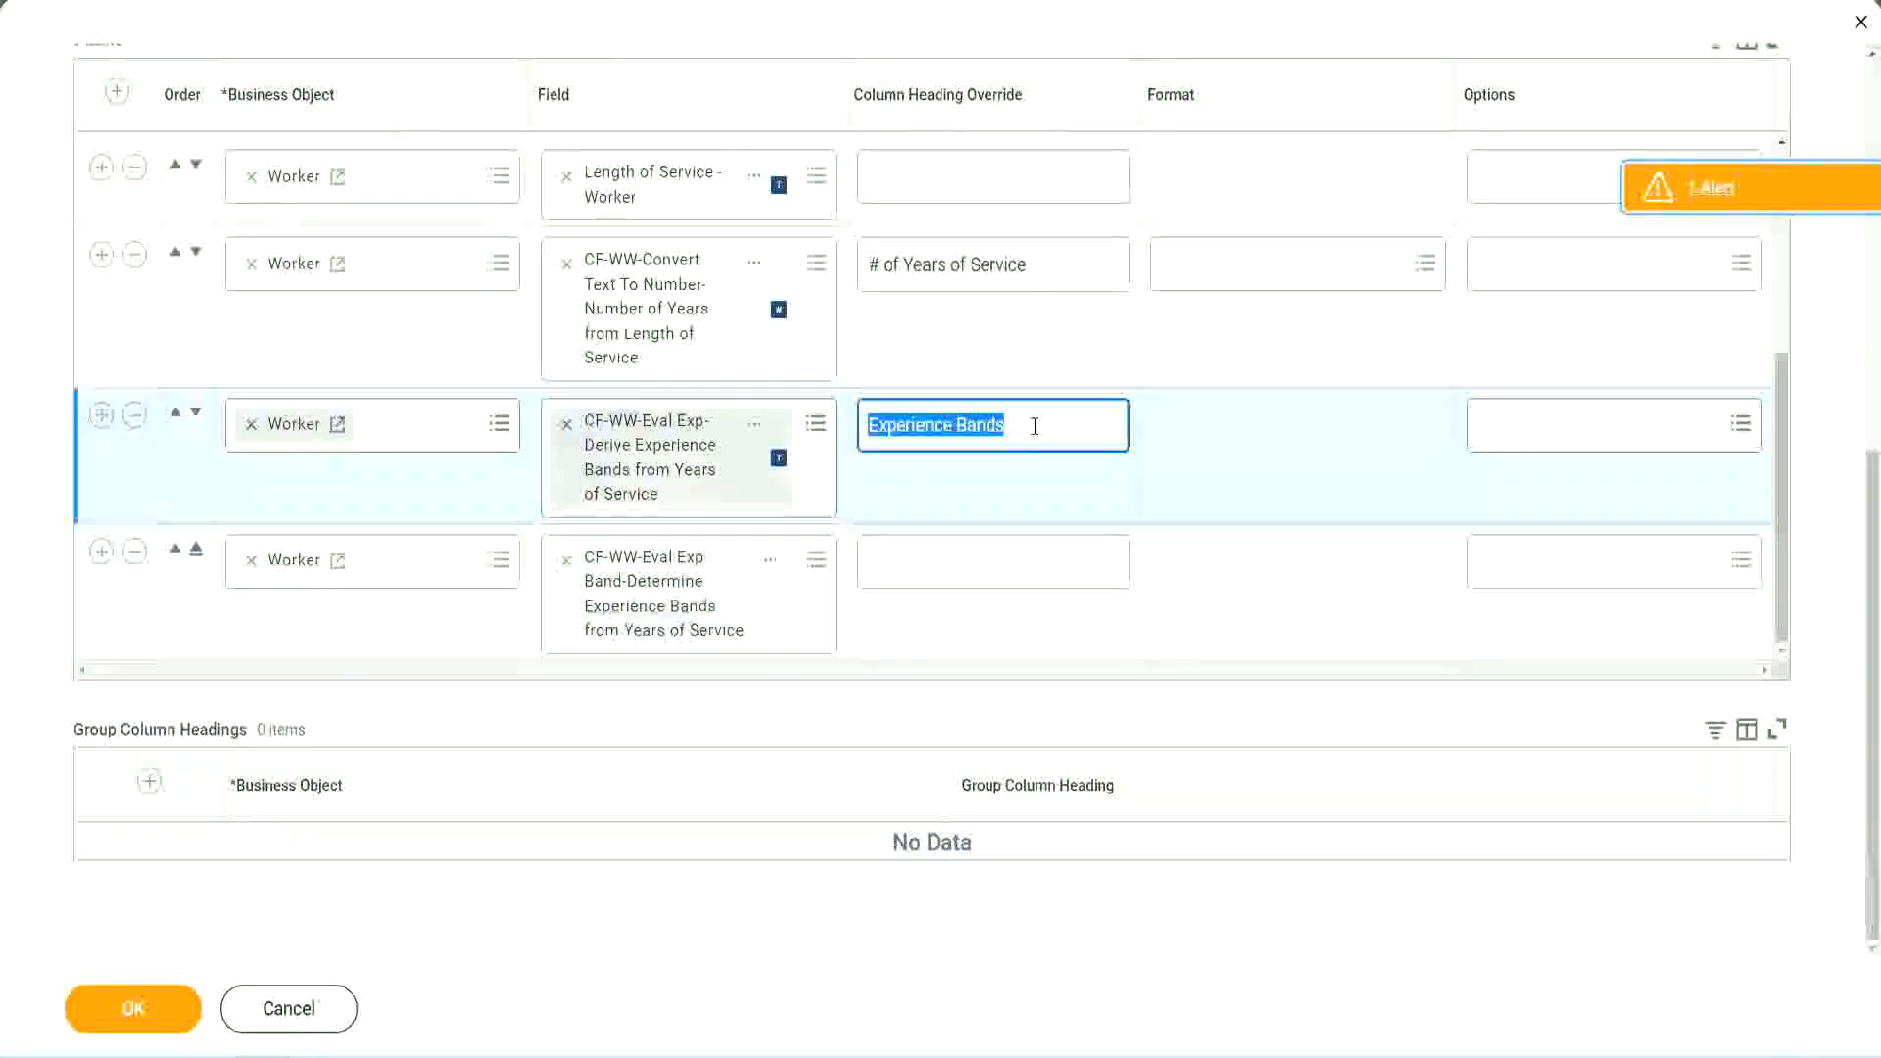
{"action": "left_click", "coordinate": [913, 559]}
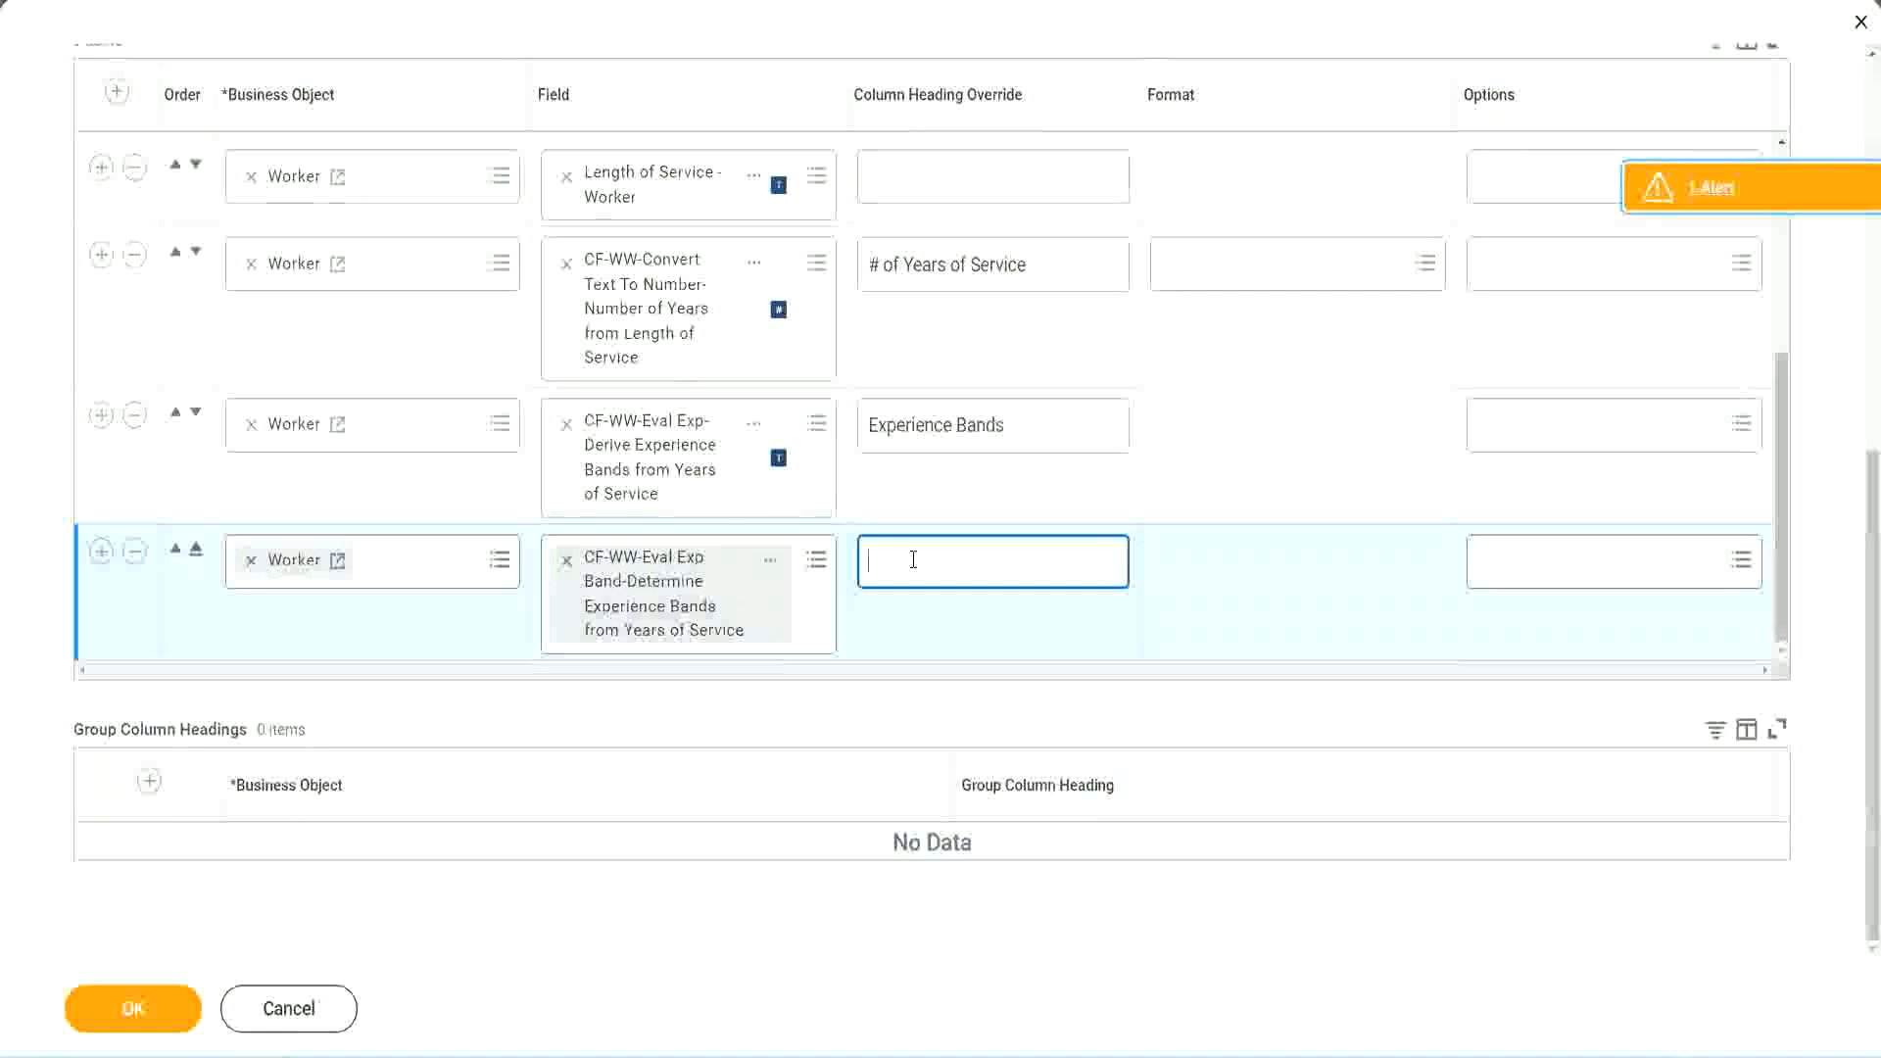
{"action": "key", "text": "ctrl+v"}
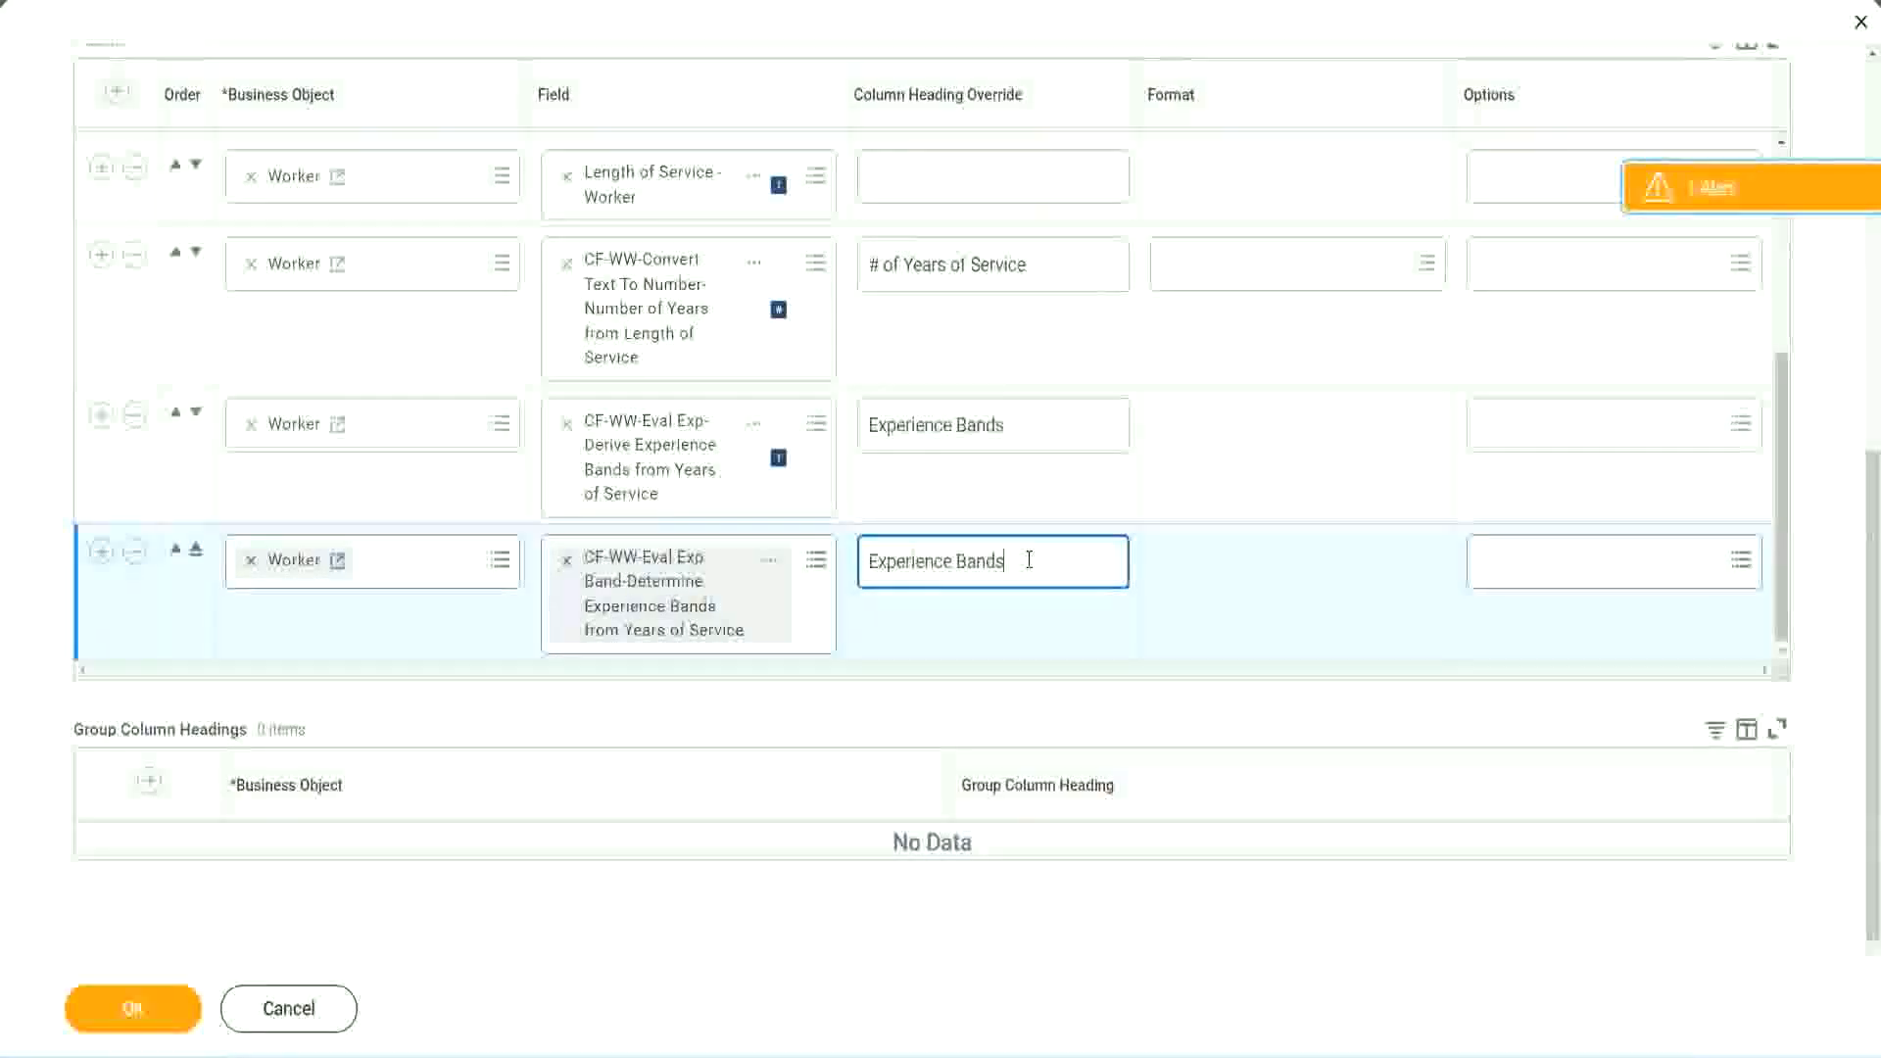
{"action": "type", "text": "("}
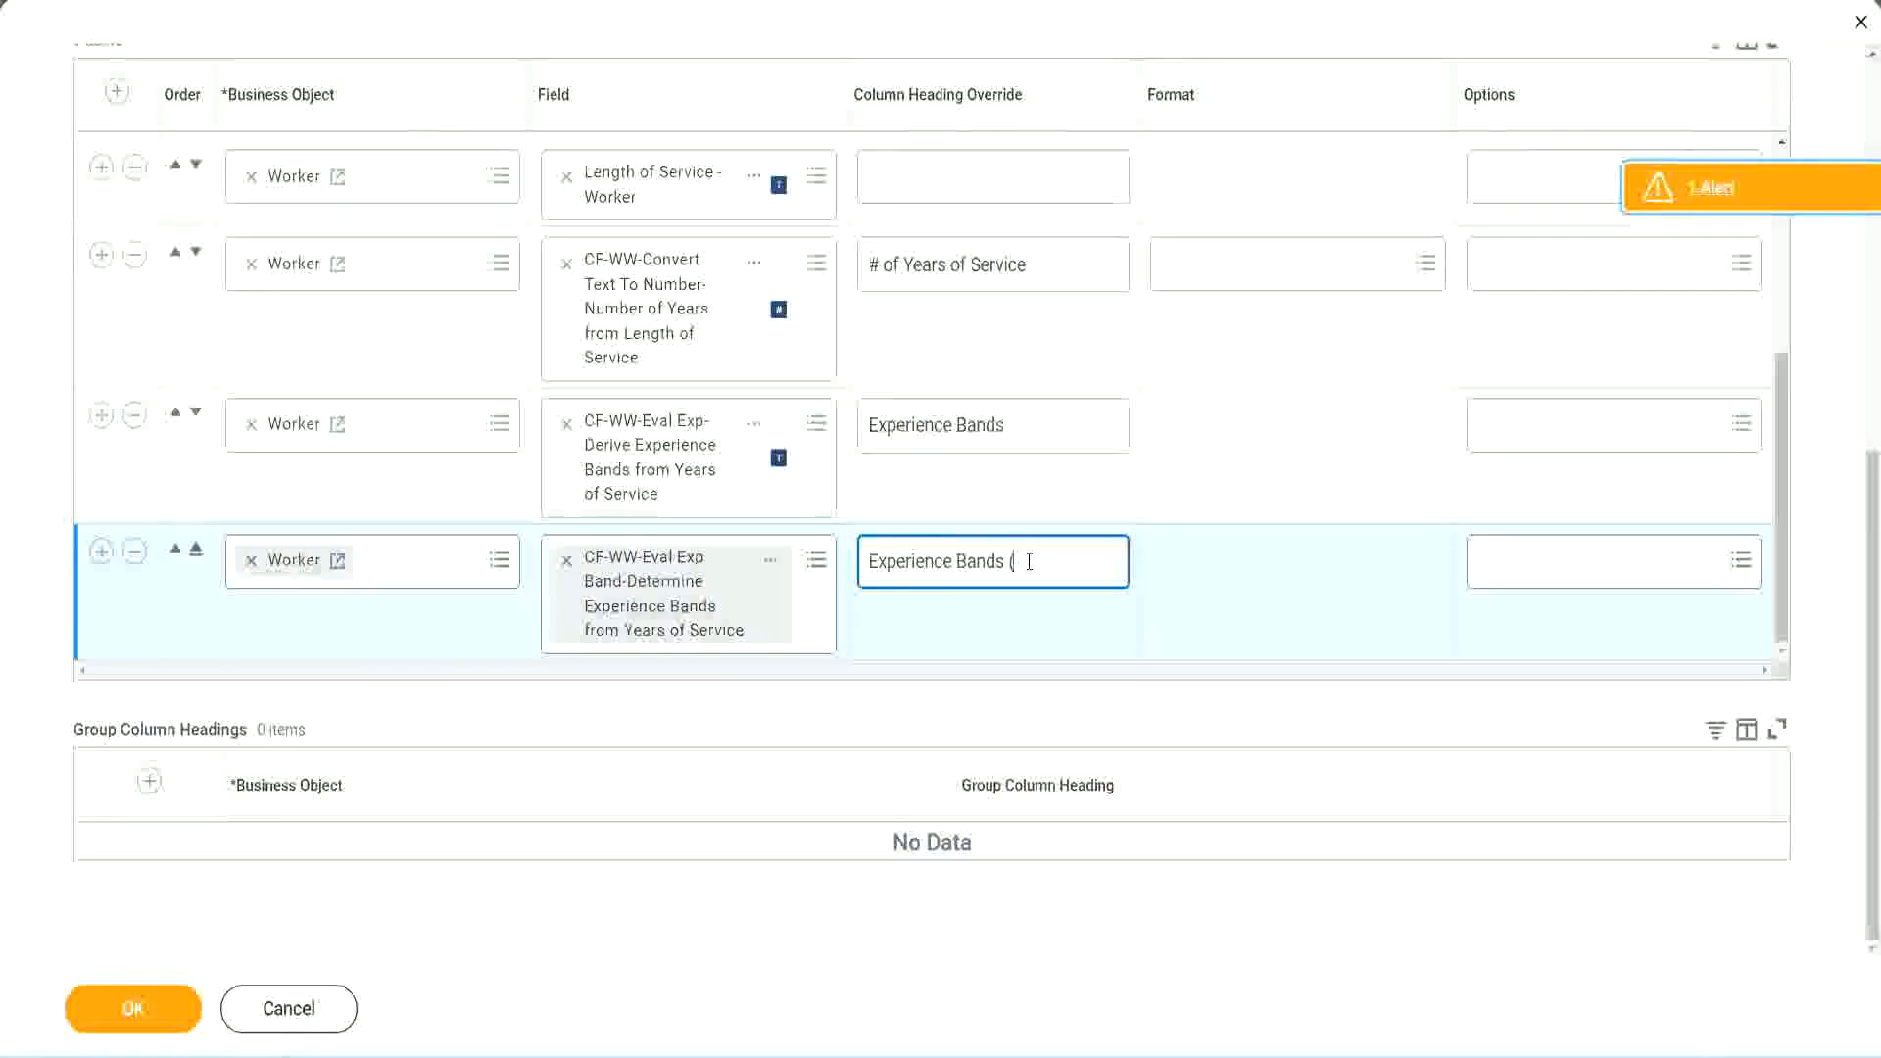
{"action": "type", "text": "Eval Exp"}
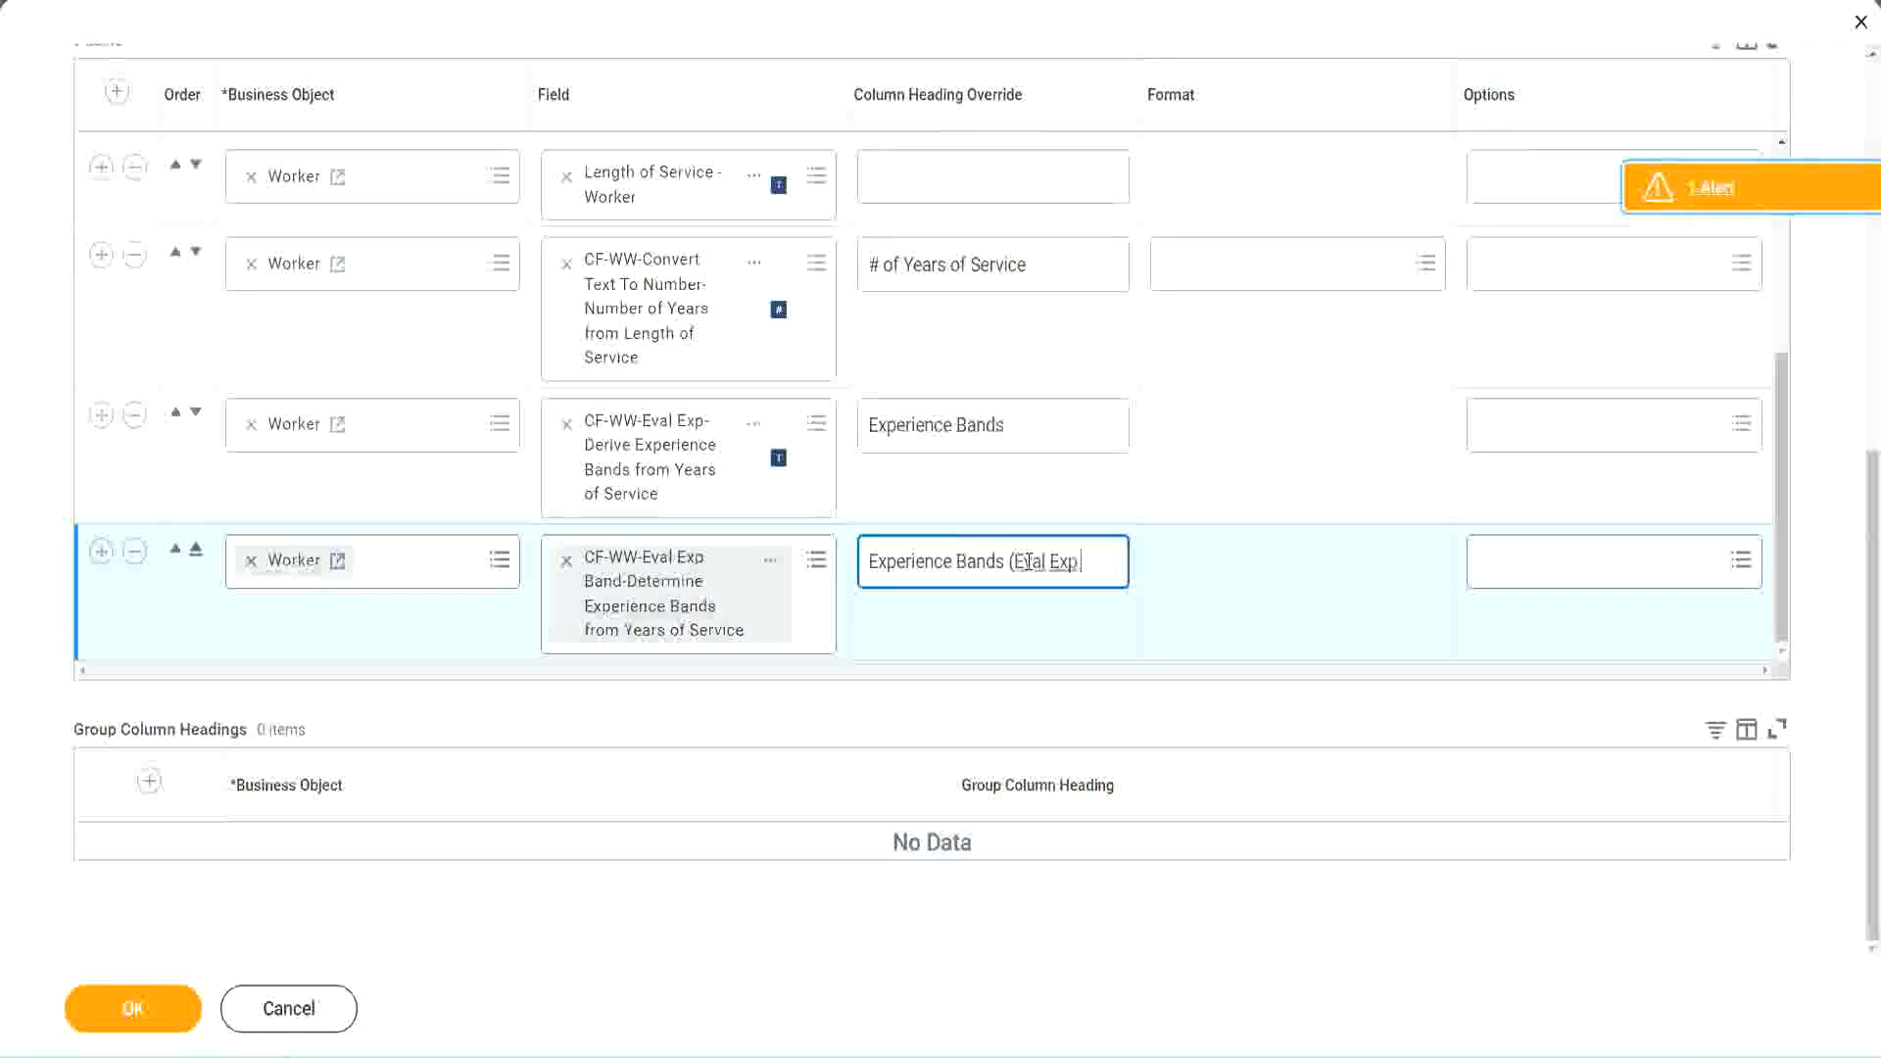
{"action": "type", "text": " Bands)"}
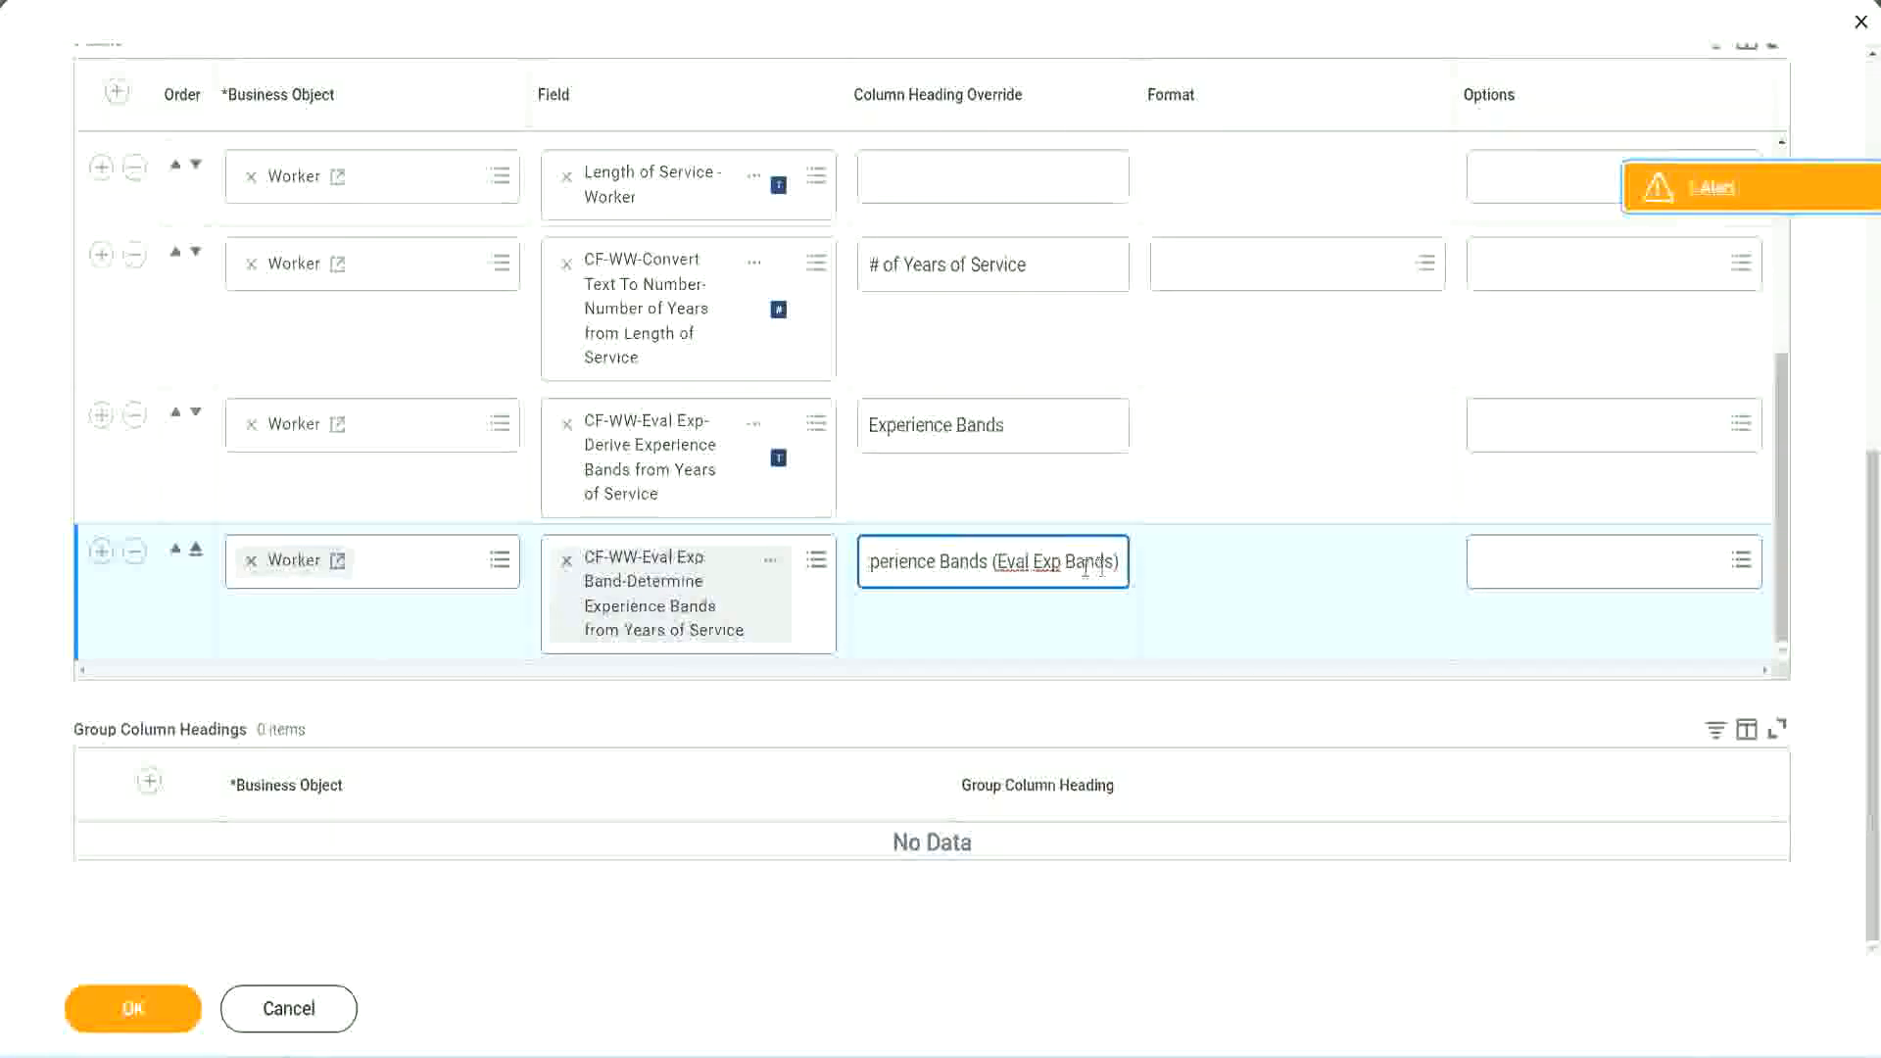
{"action": "double_click", "coordinate": [1049, 562]}
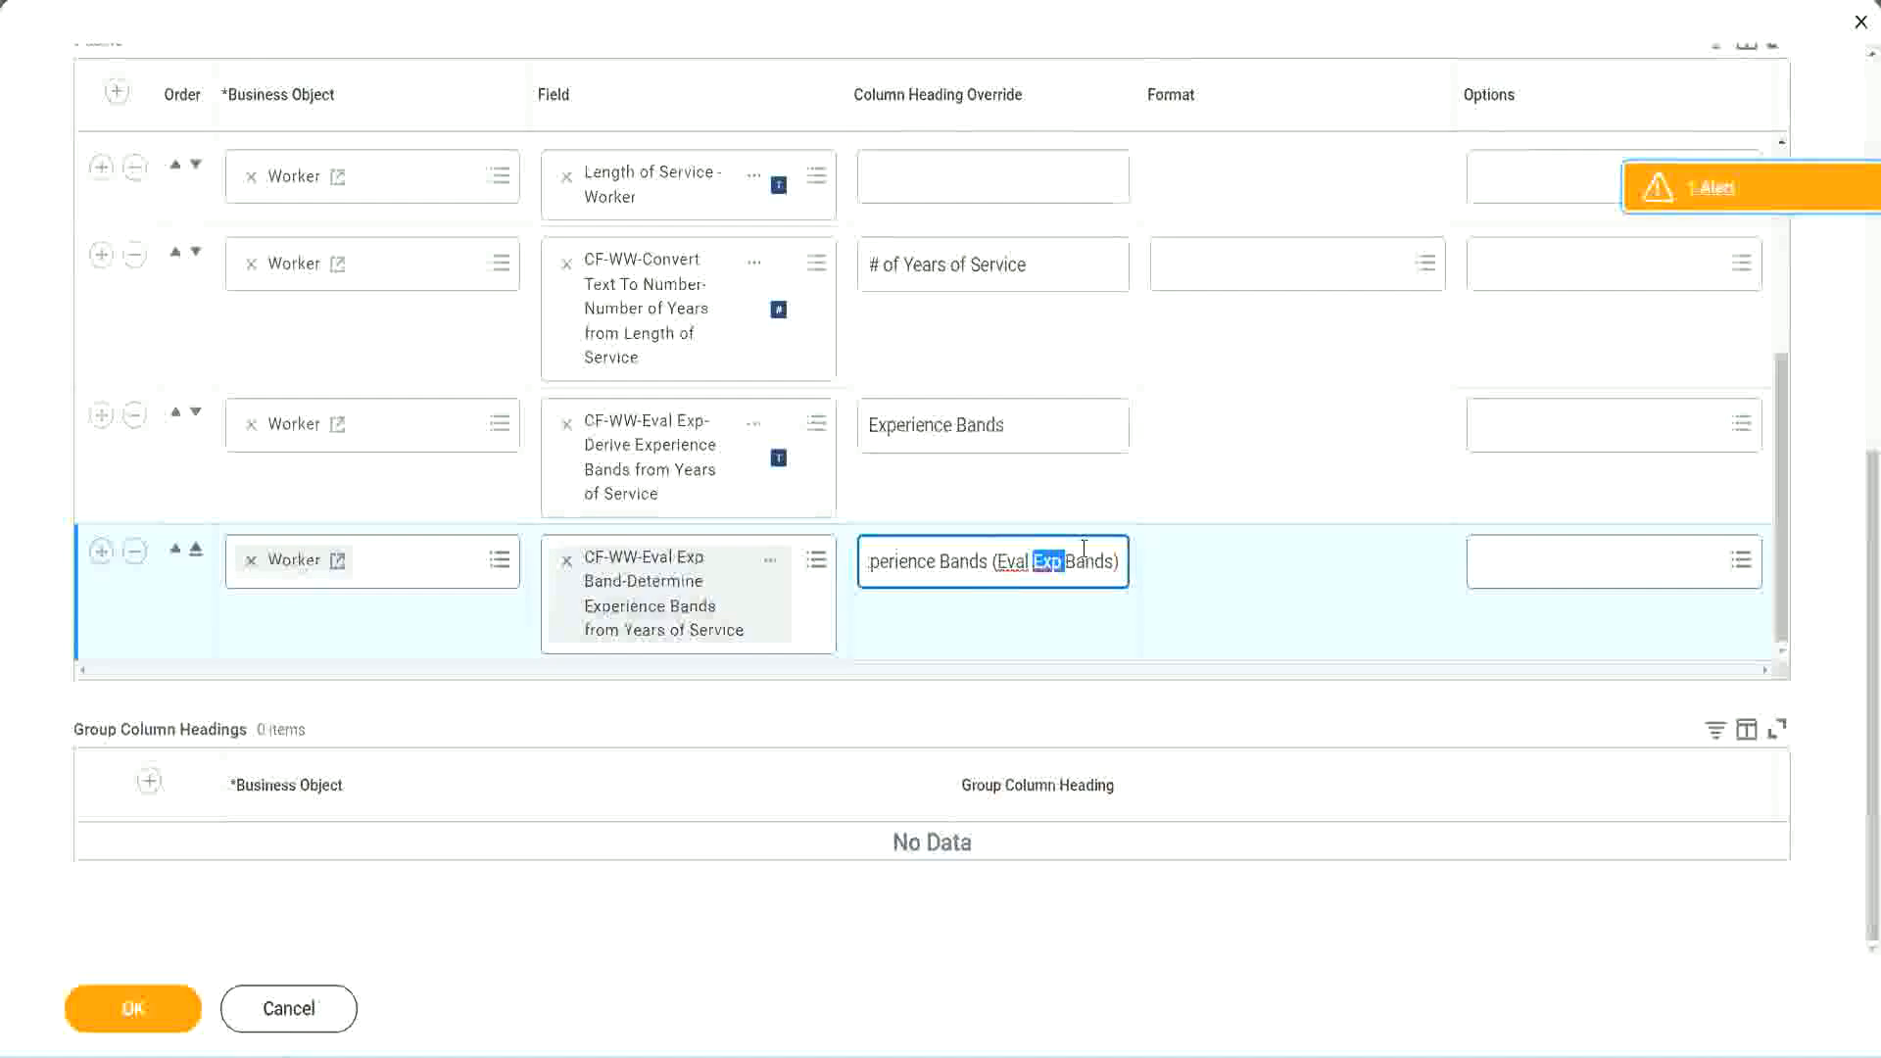
- Save the WW Employee Details report definition and run the report
{"action": "left_click", "coordinate": [137, 1012]}
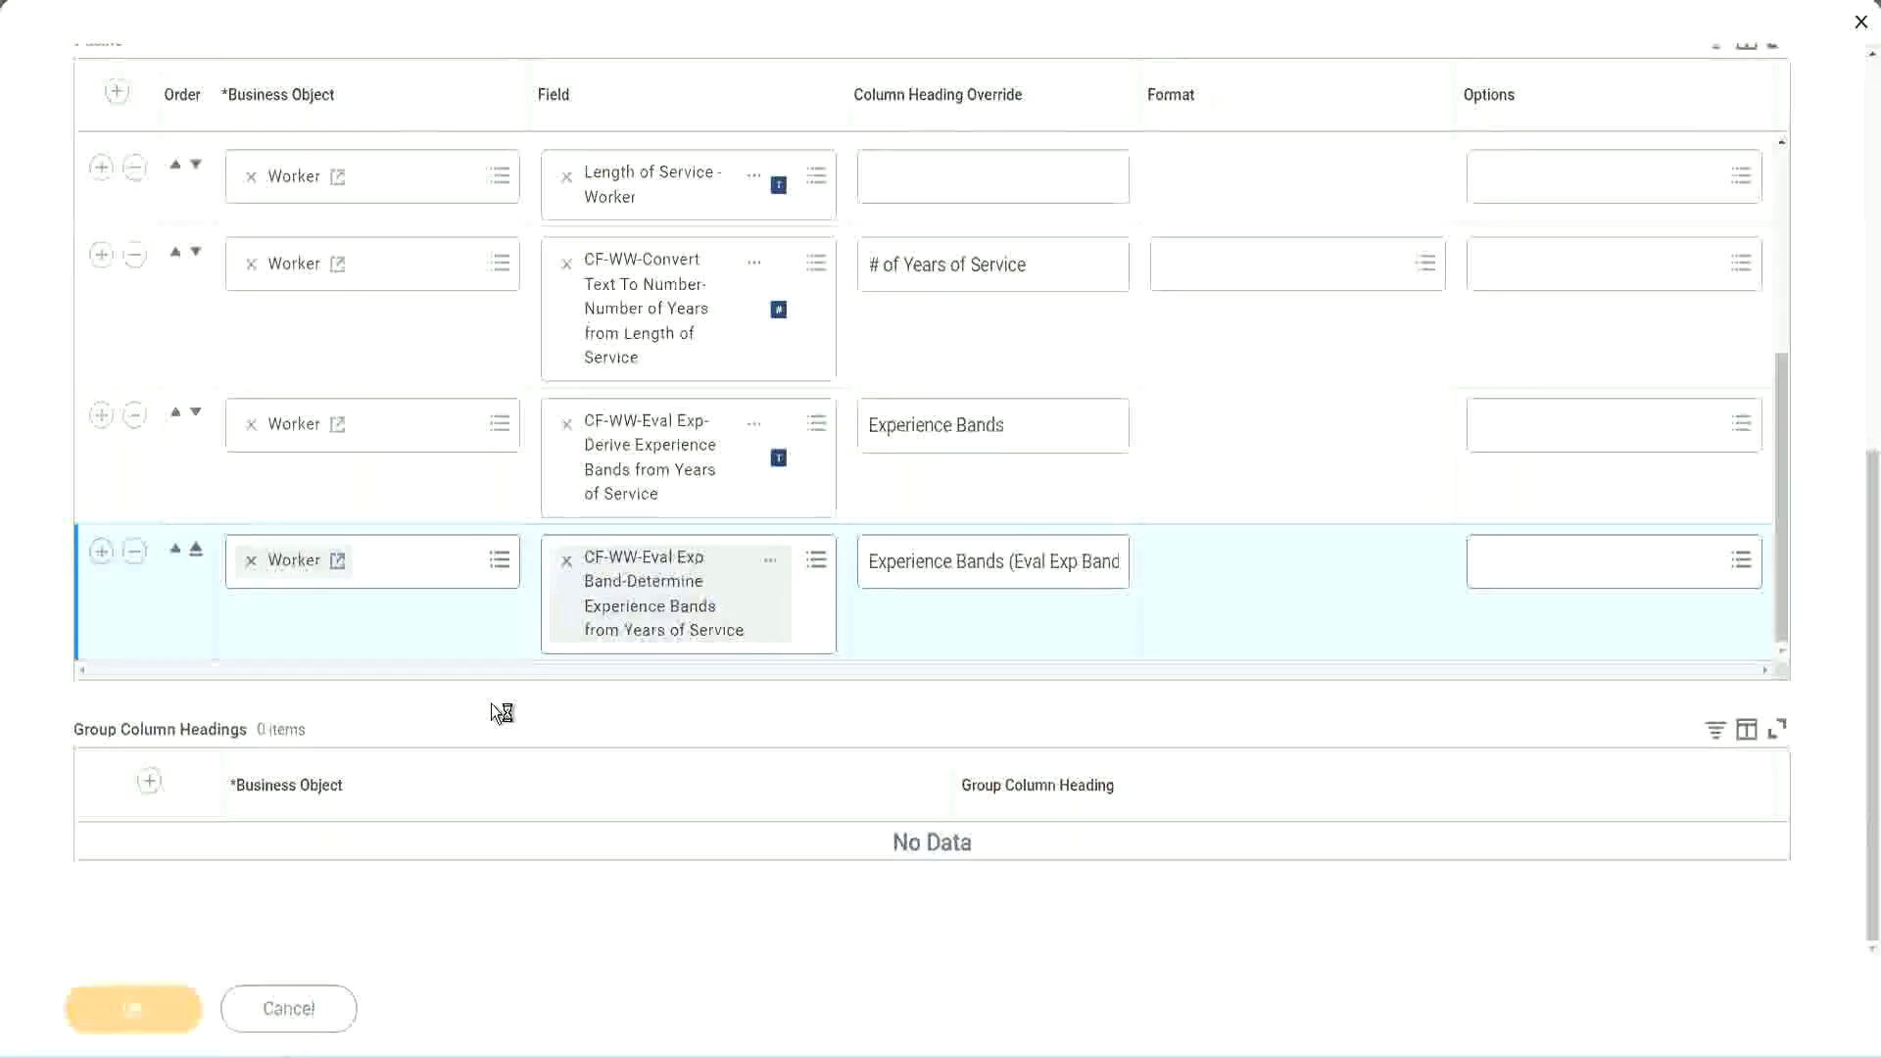
{"action": "left_click", "coordinate": [208, 995]}
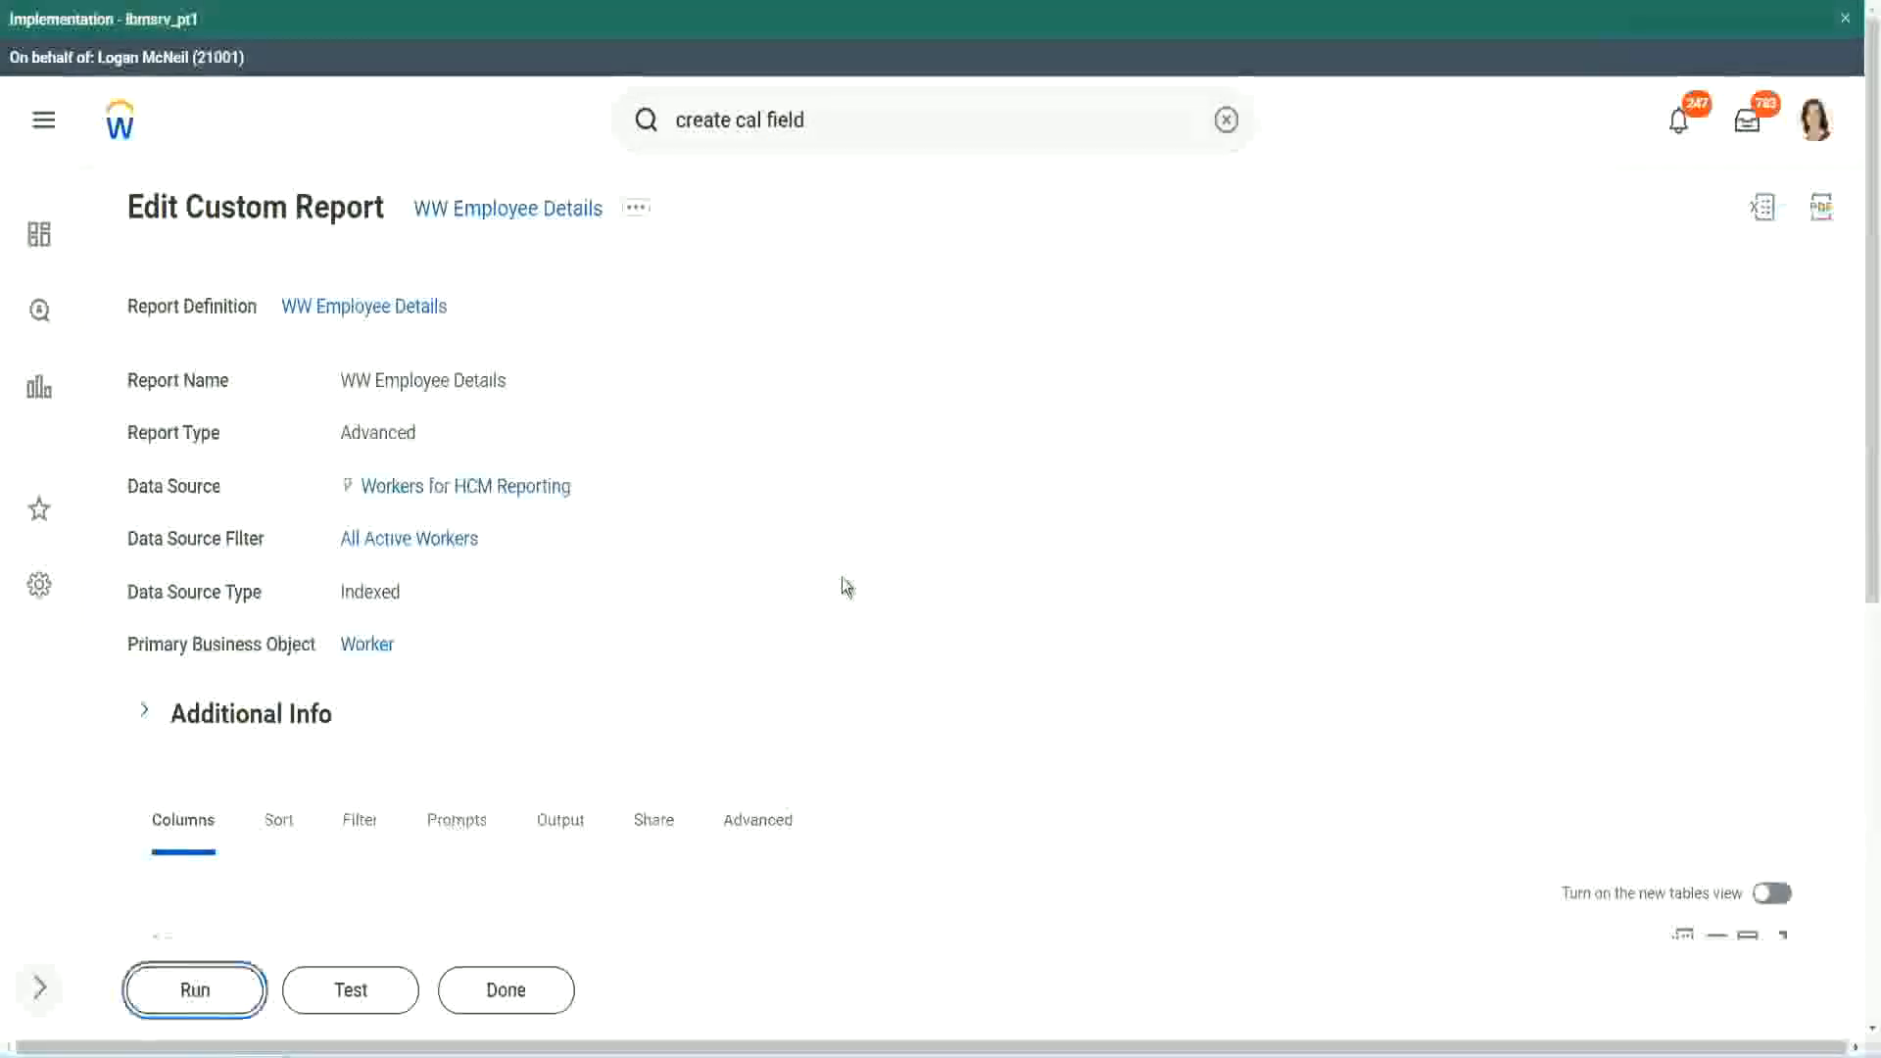